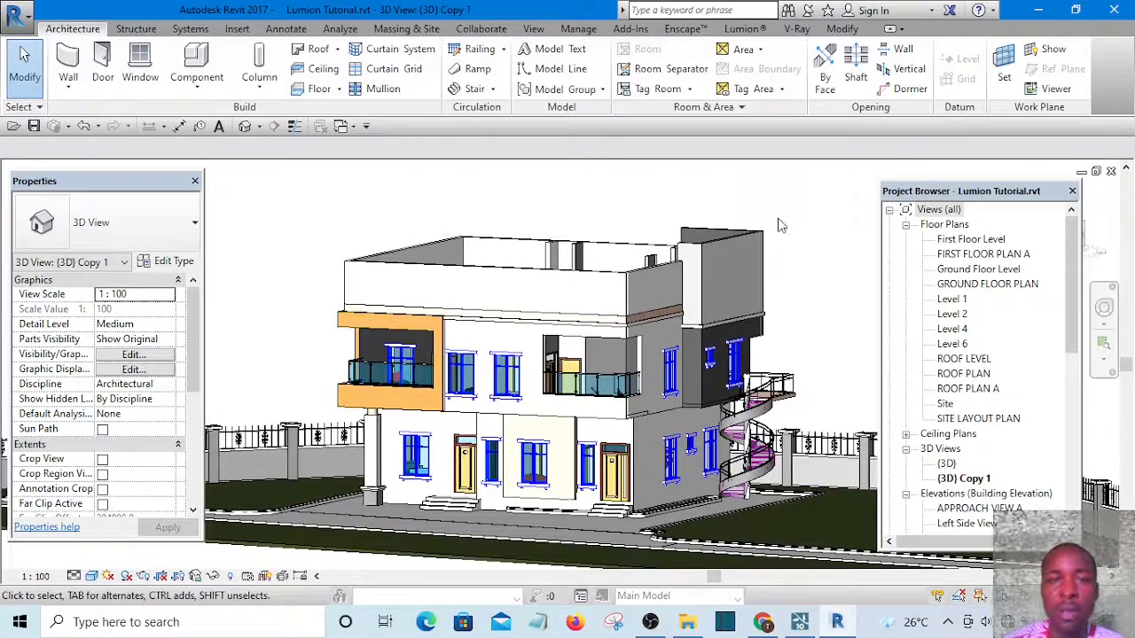
Open the Lumion plug-in tab, then switch briefly to Lumion Pro 10.3.2 and return to the Revit model
click(745, 29)
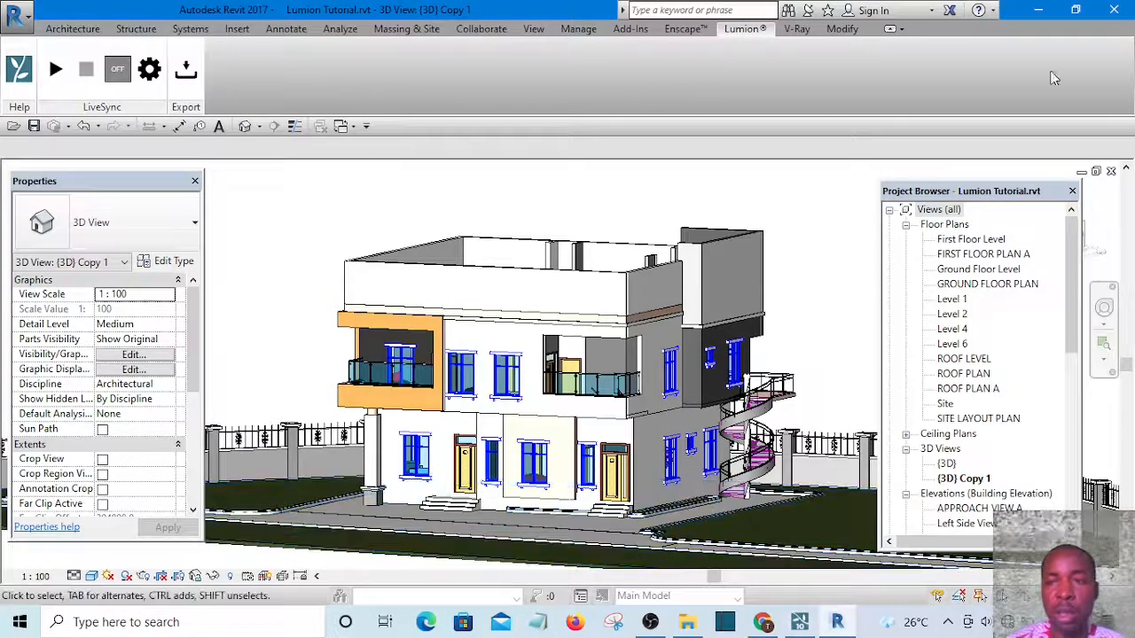
click(1039, 11)
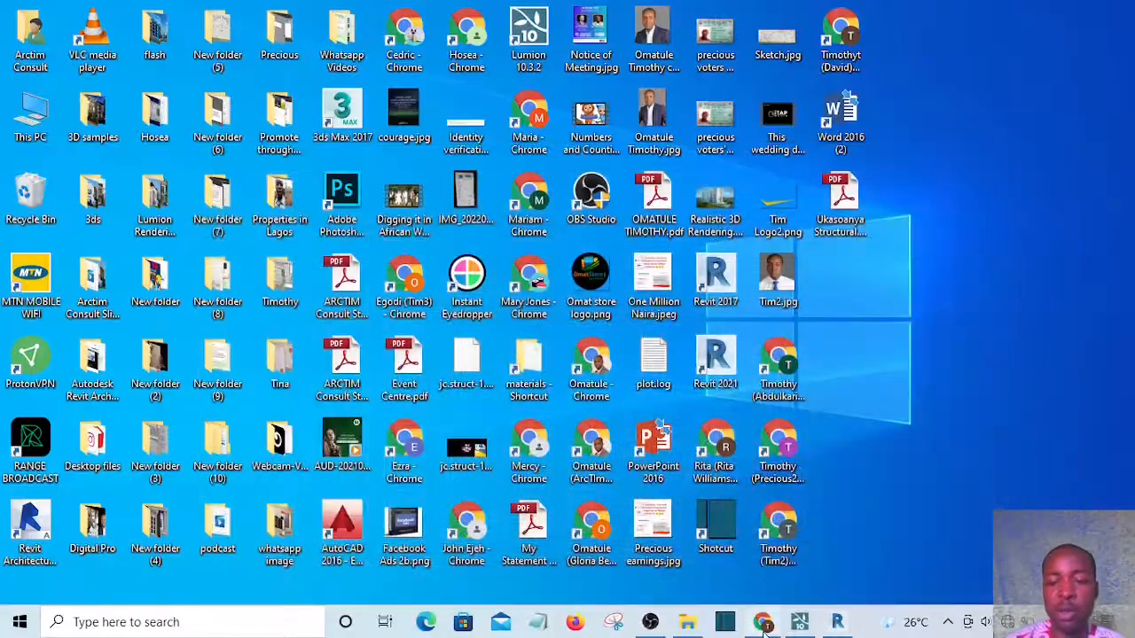
click(799, 625)
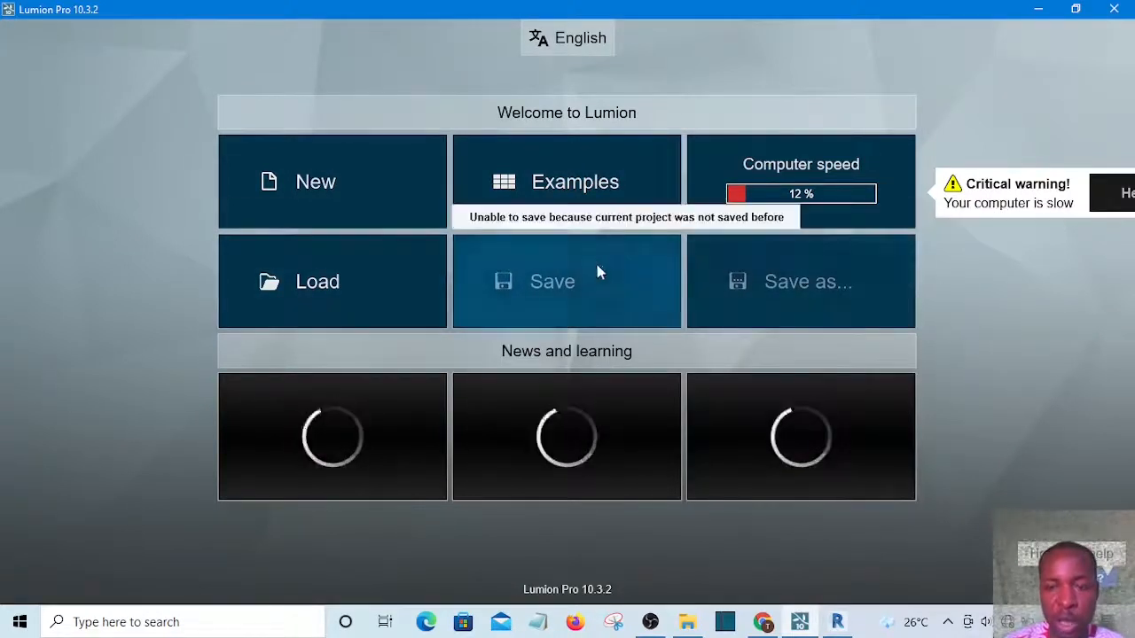
click(1041, 9)
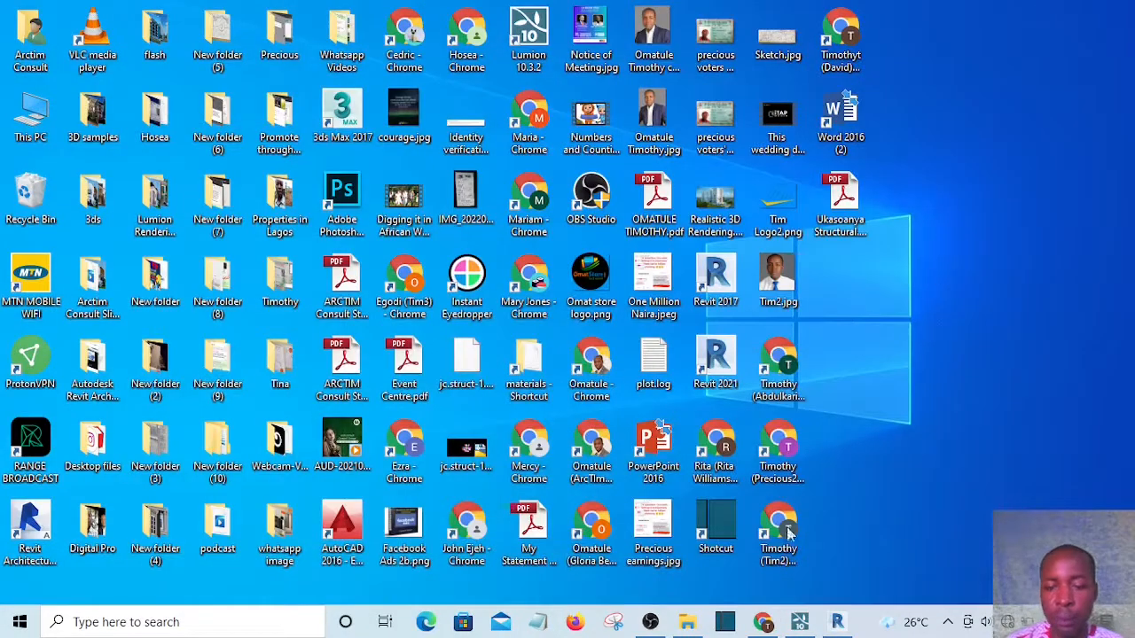
click(837, 622)
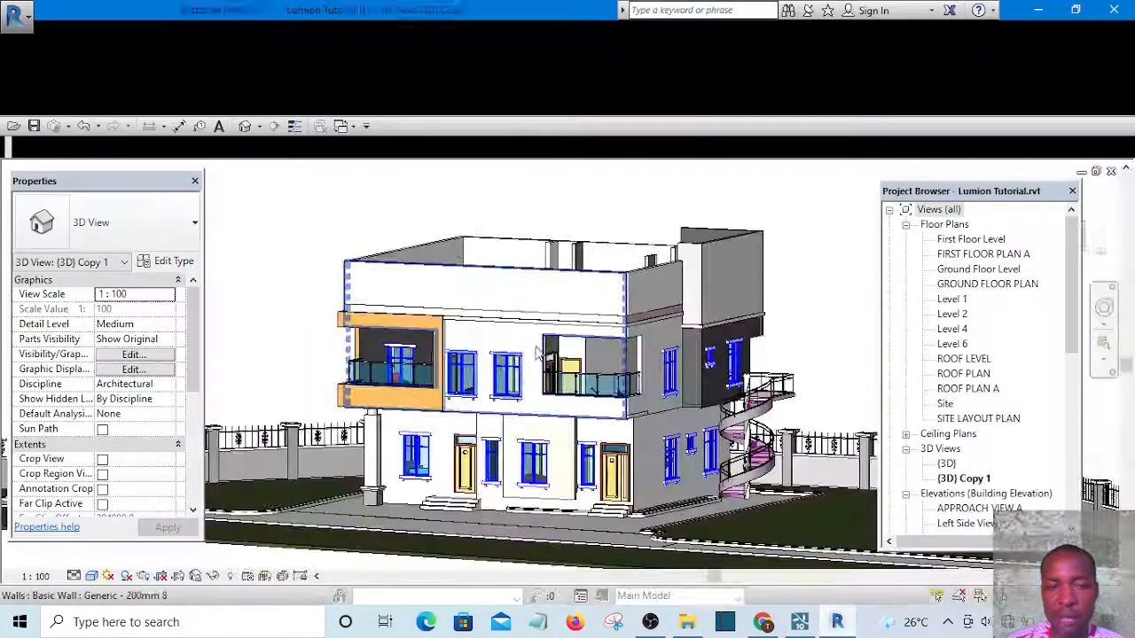
Orbit and zoom around the house model in the 3D view to examine it
scroll(782, 253, down, 1)
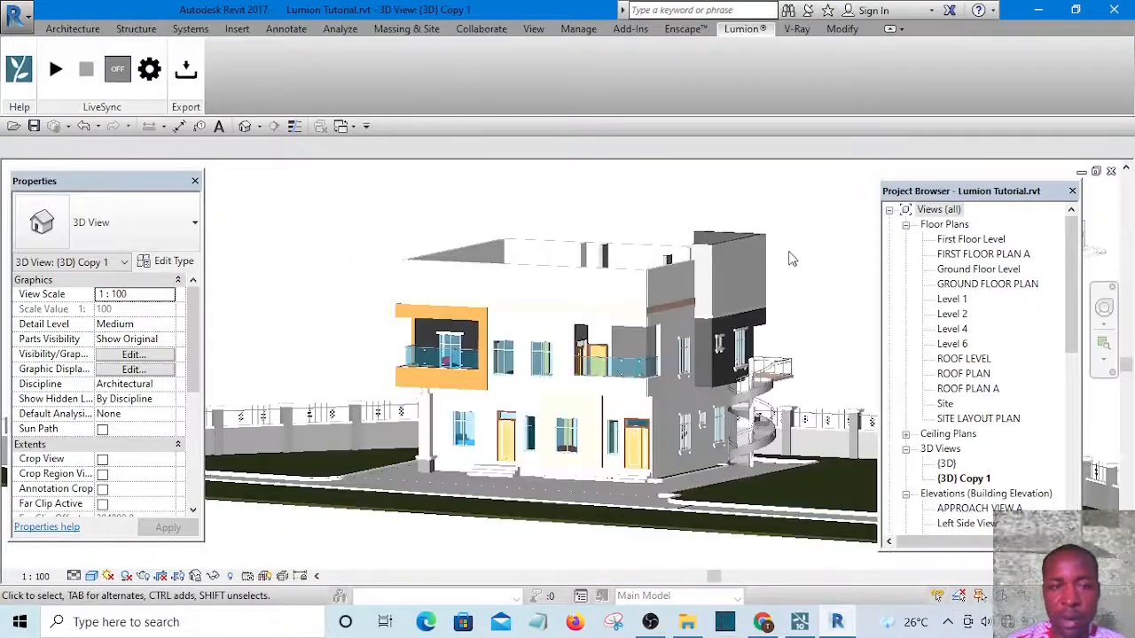
middle_drag(789, 253, 657, 289)
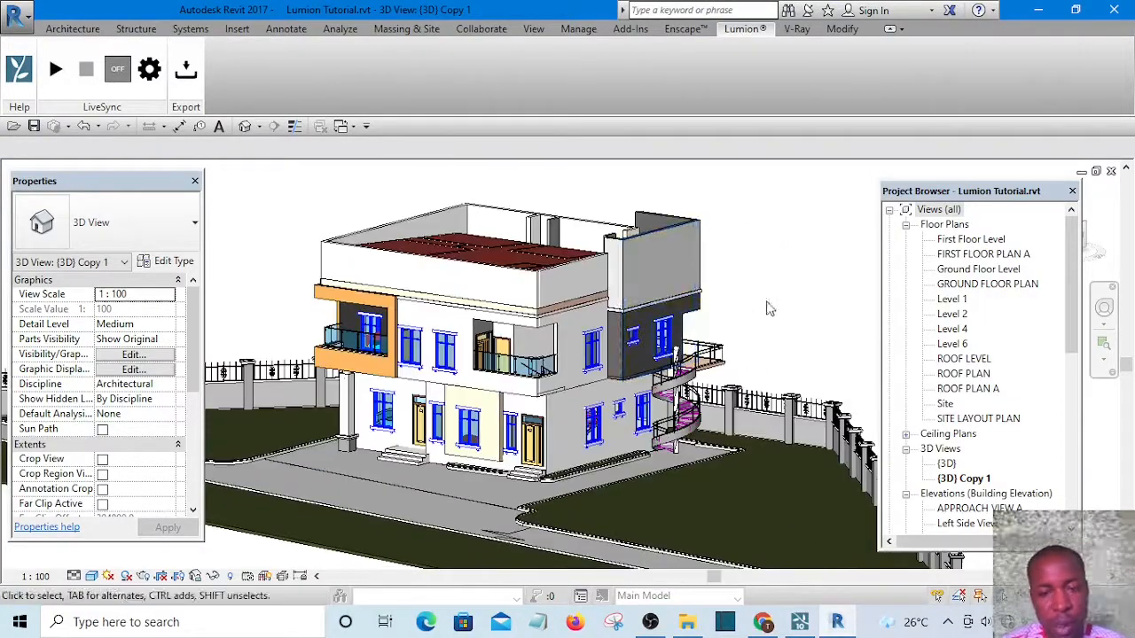
shift+middle_drag(777, 323, 797, 249)
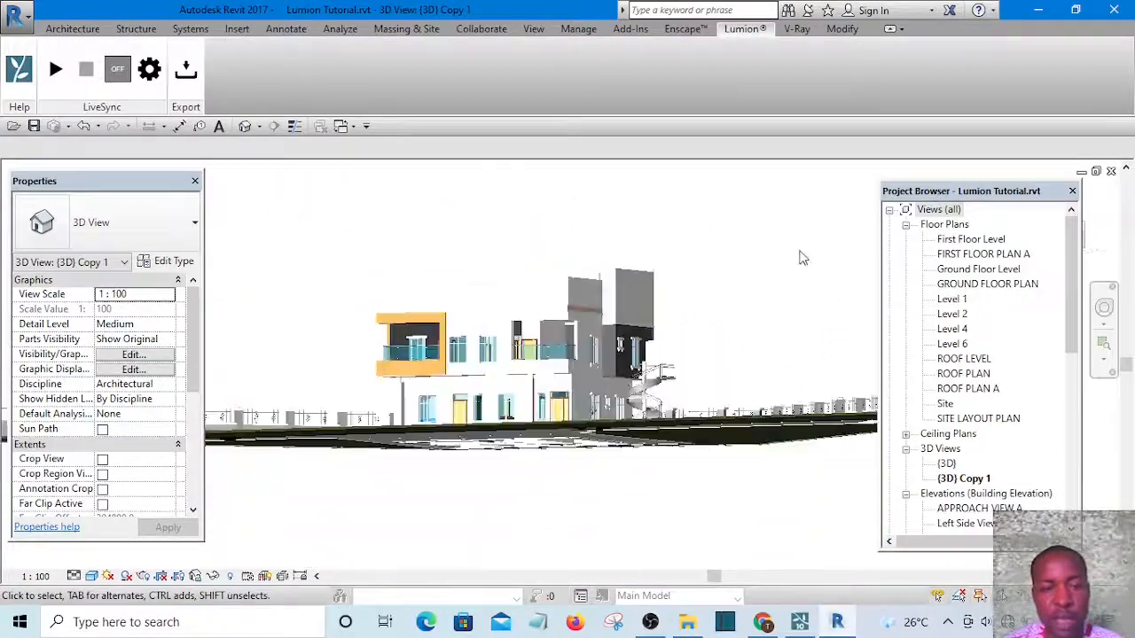
shift+middle_drag(700, 225, 746, 356)
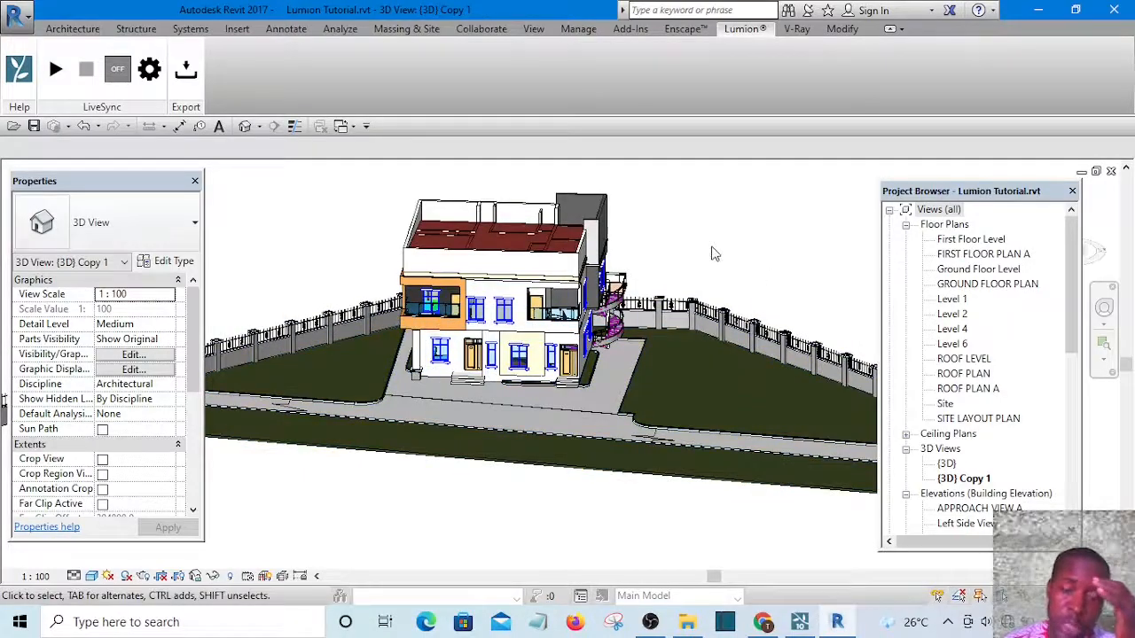
middle_drag(712, 251, 785, 281)
scroll(585, 377, up, 3)
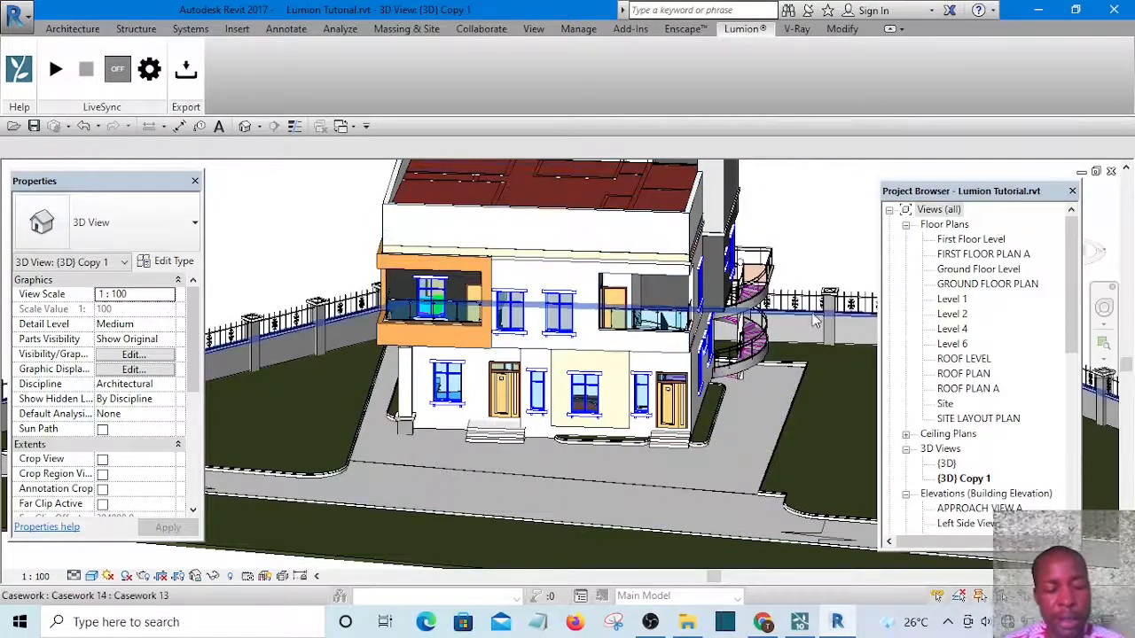
shift+middle_drag(681, 240, 749, 447)
scroll(829, 282, down, 3)
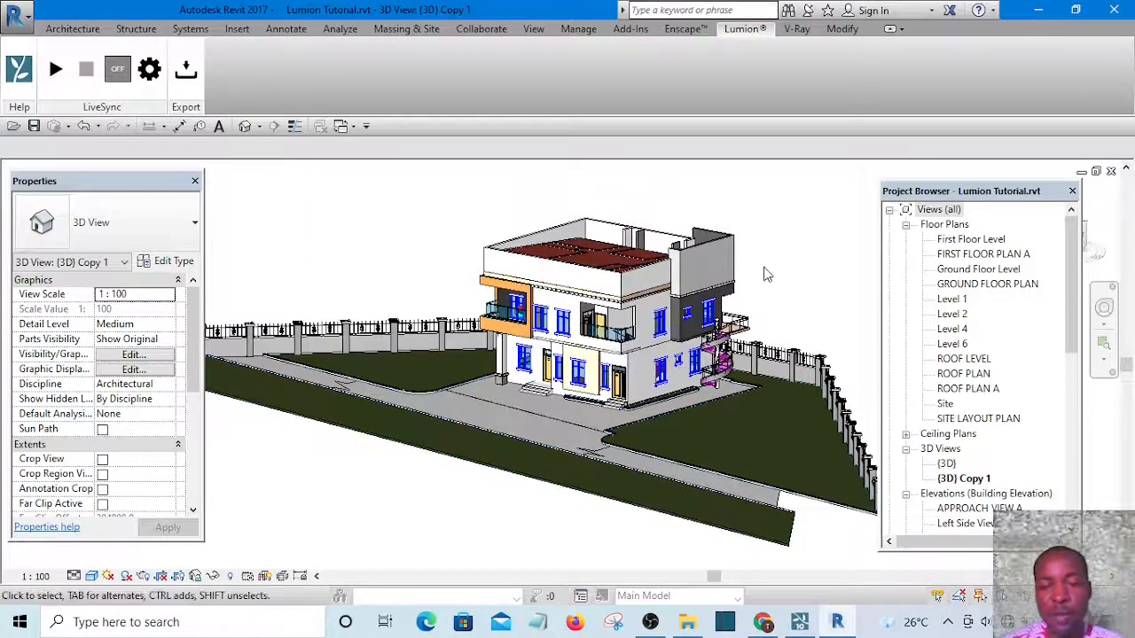
scroll(709, 419, up, 5)
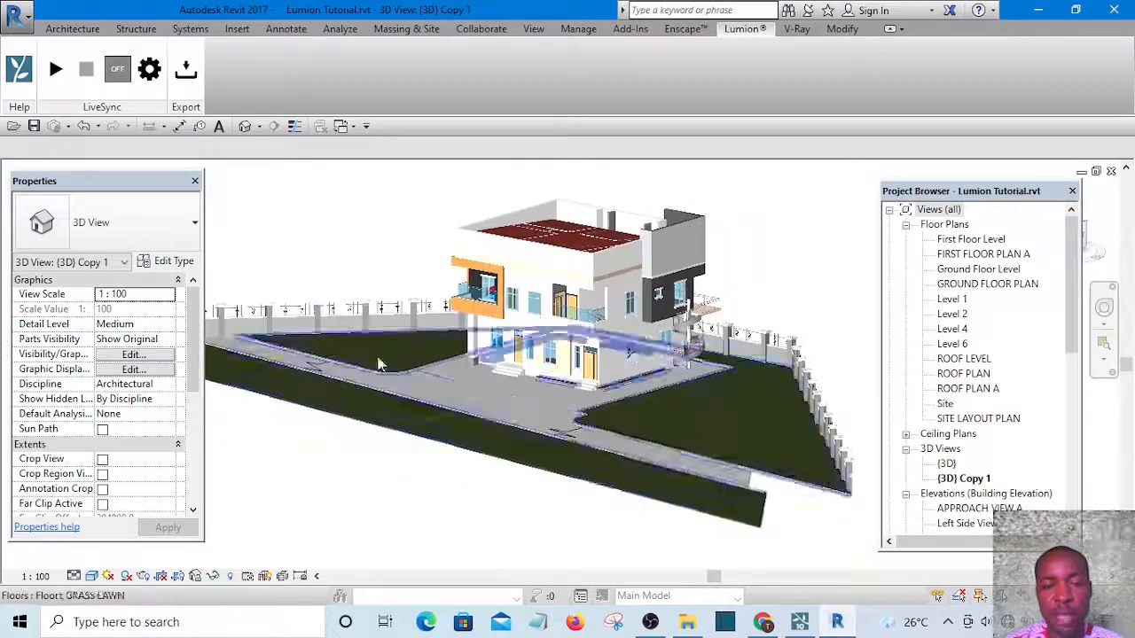
scroll(552, 403, down, 3)
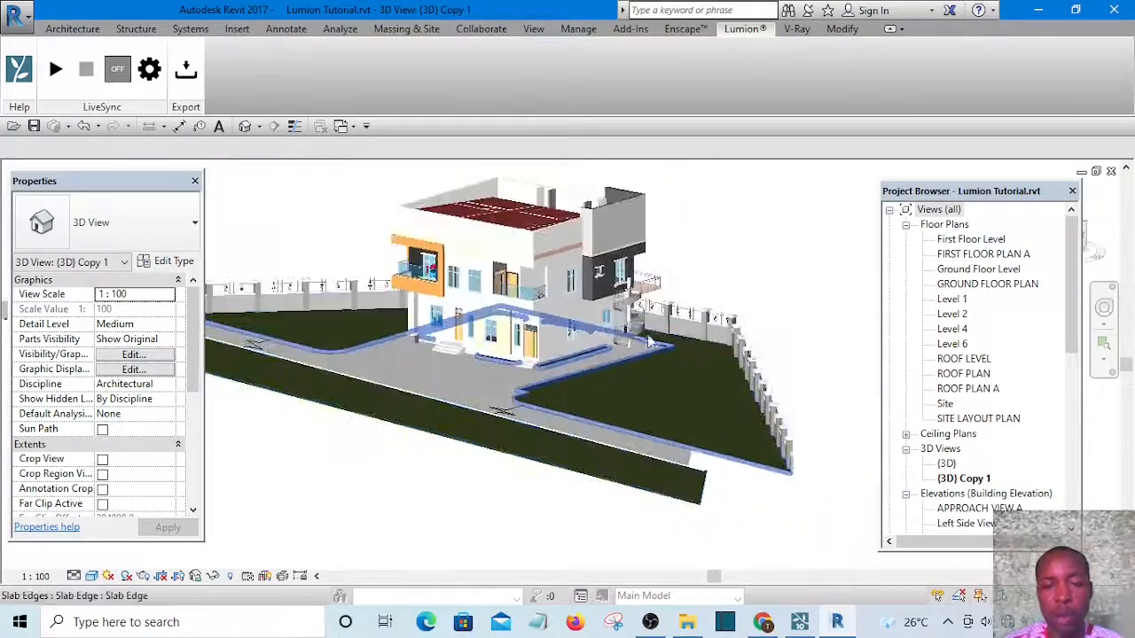
scroll(550, 305, up, 4)
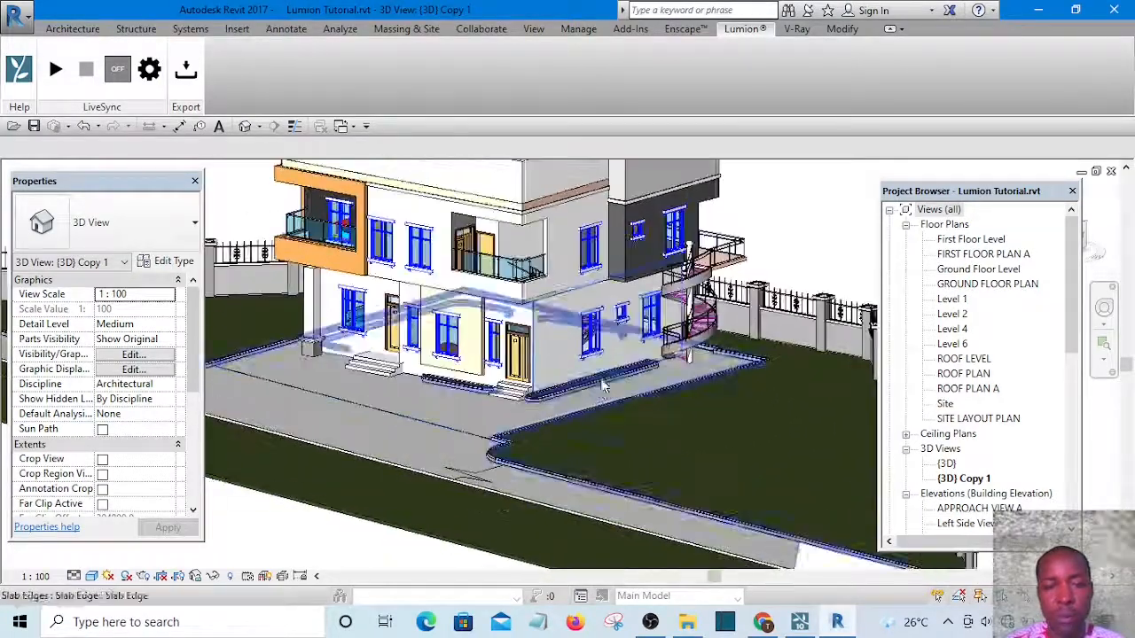
Inspect a ground-floor wall's type structure and its Paint 5 material in the material browser, closing the dialogs unchanged
click(557, 337)
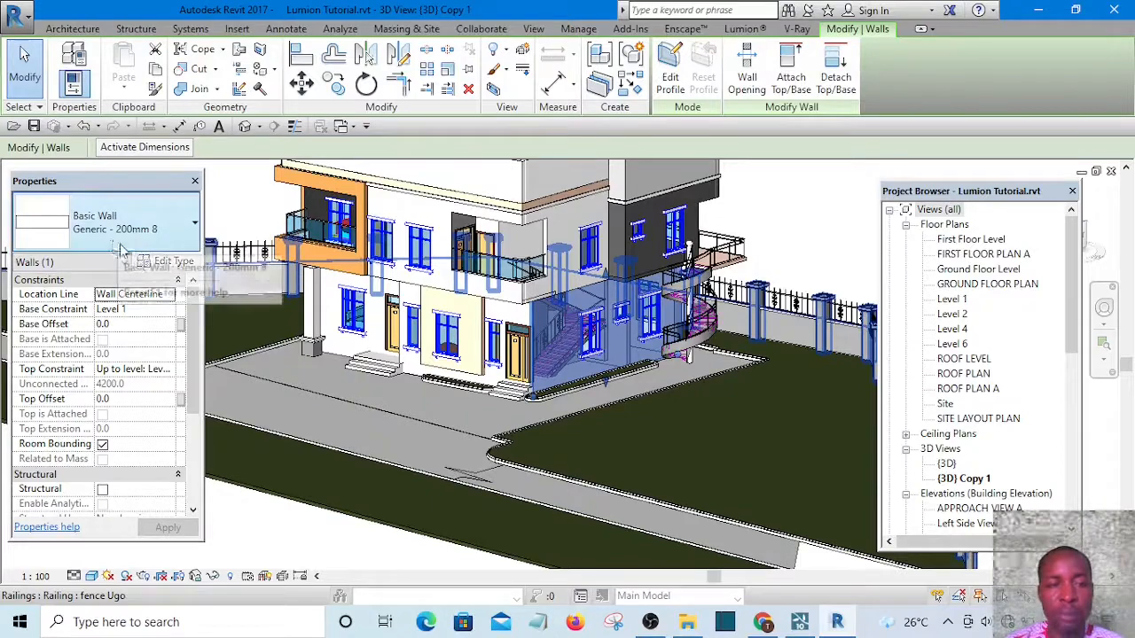
click(168, 262)
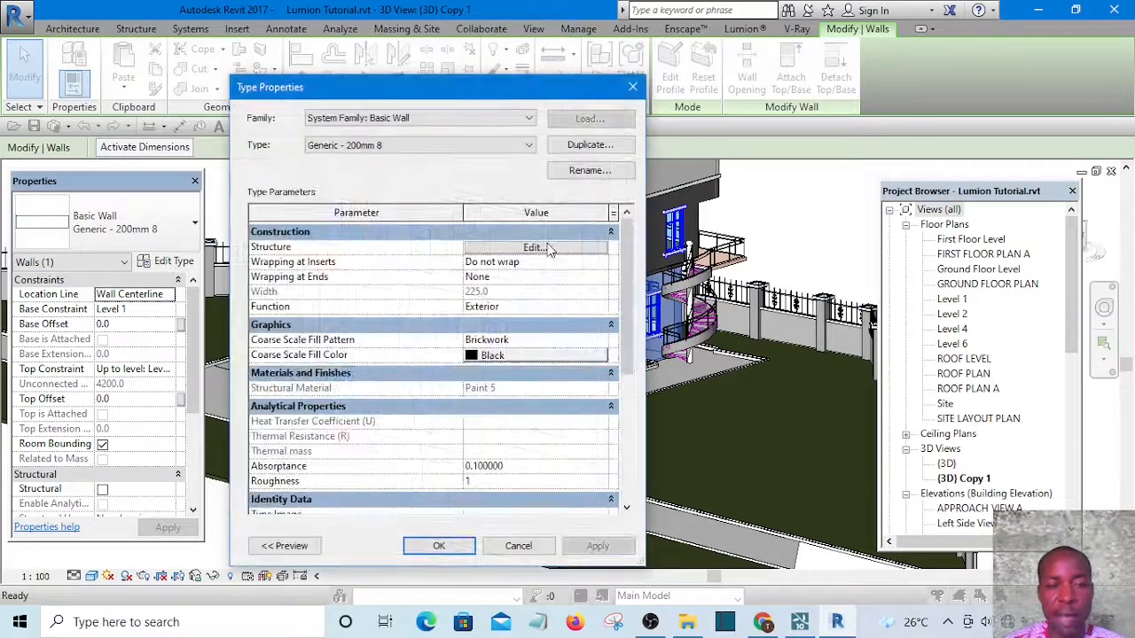
click(543, 248)
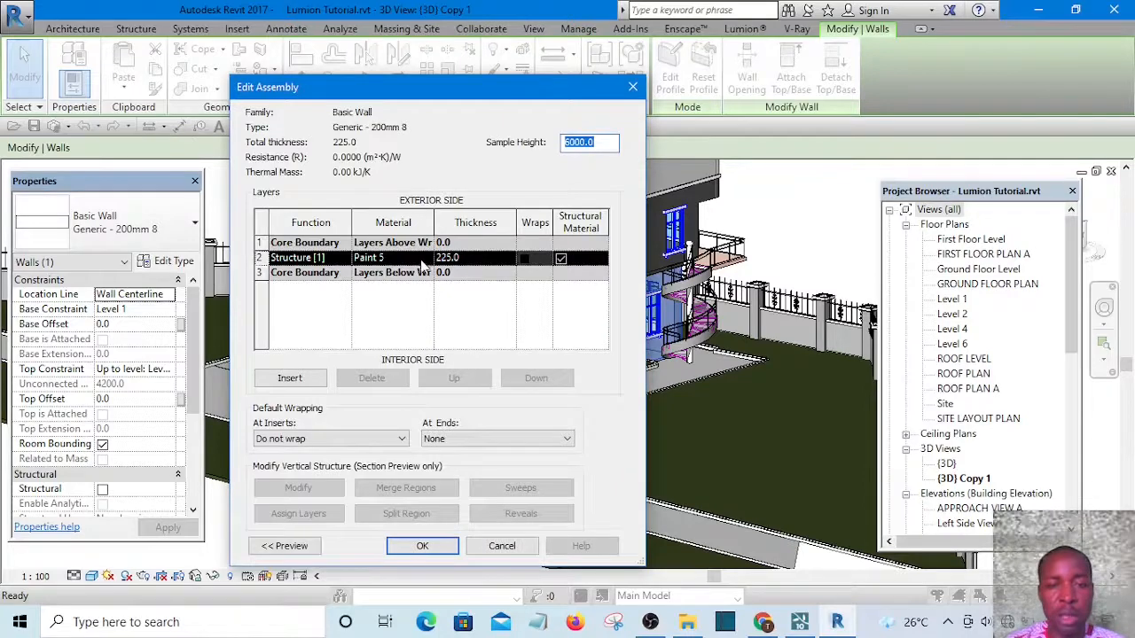
click(427, 257)
click(428, 258)
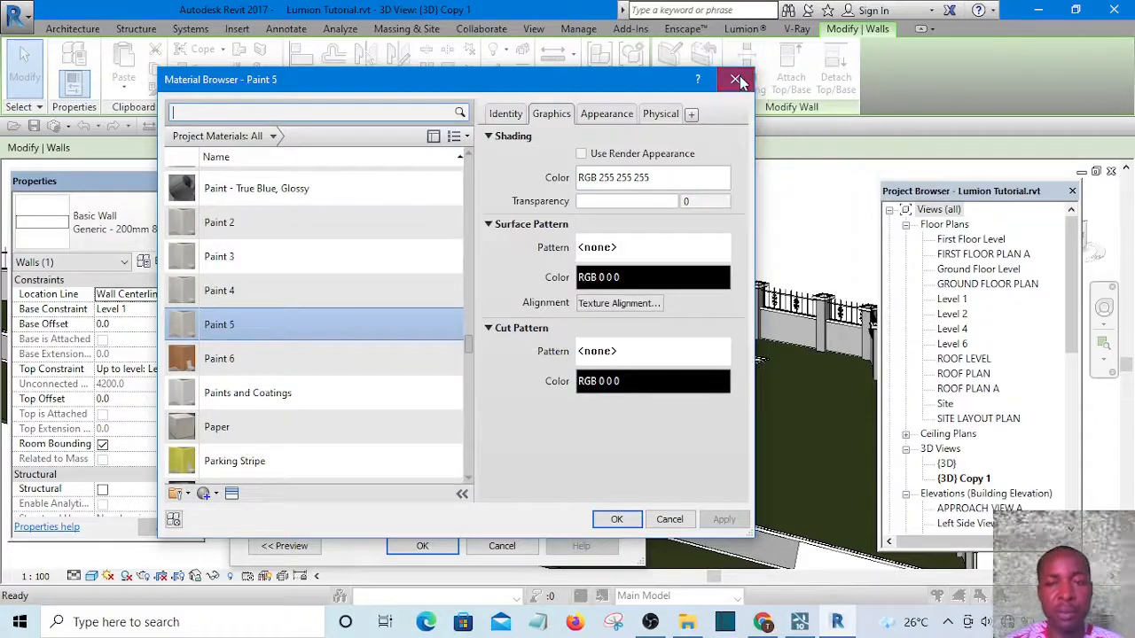
click(736, 80)
click(630, 87)
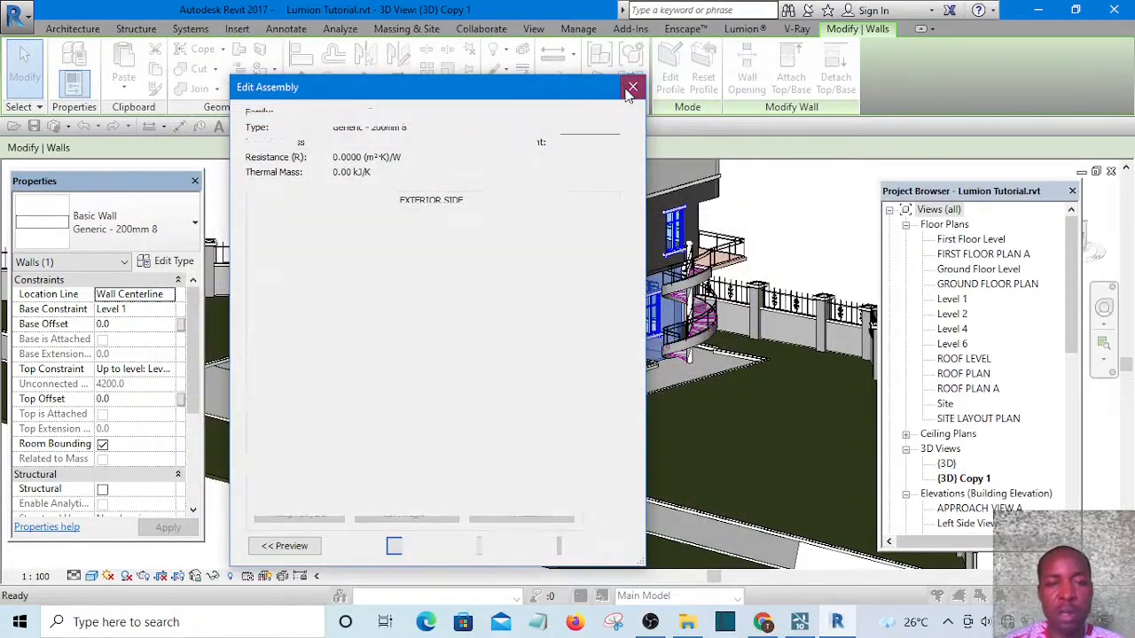
click(630, 87)
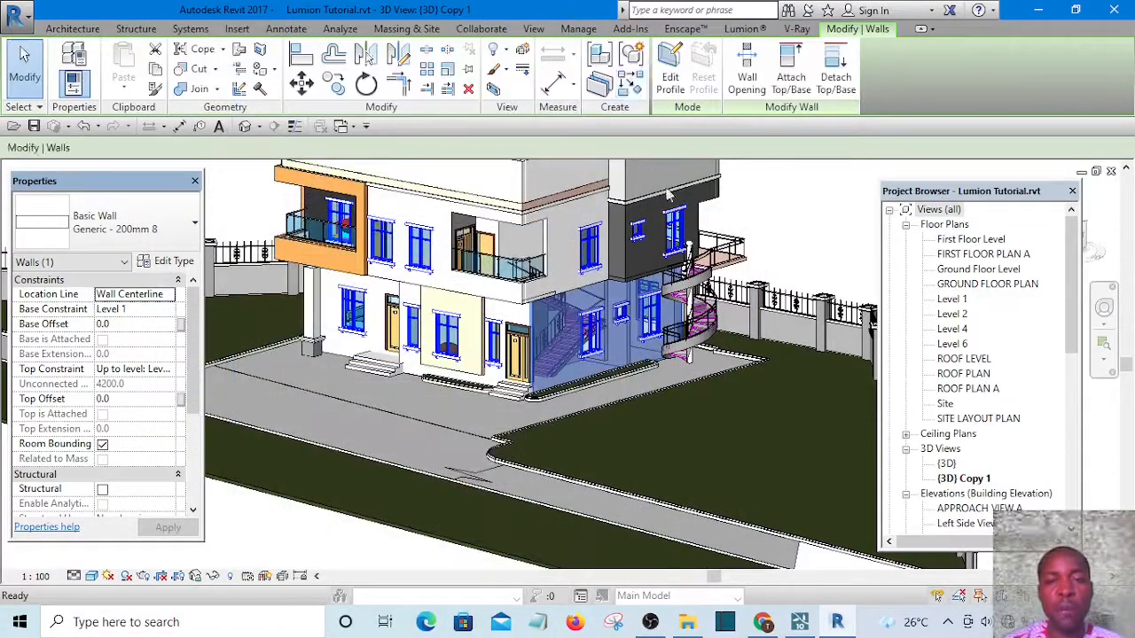
Zoom in and select the dark wall beside the spiral stair to check its properties
click(842, 236)
scroll(841, 223, down, 2)
middle_drag(841, 223, 785, 333)
scroll(784, 333, up, 2)
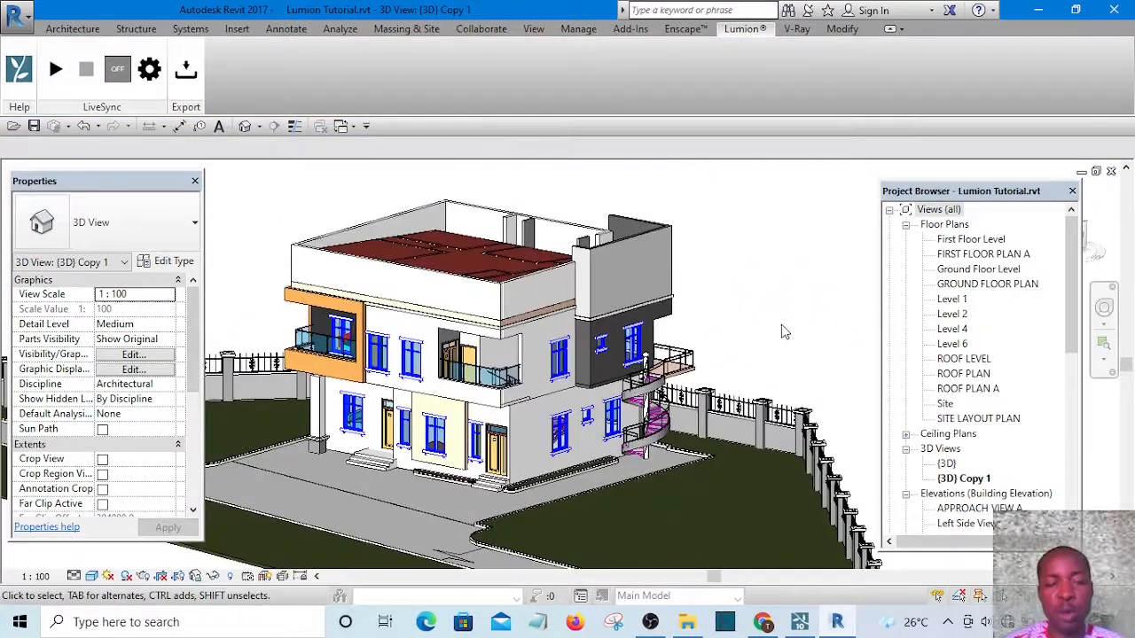
middle_drag(785, 336, 804, 310)
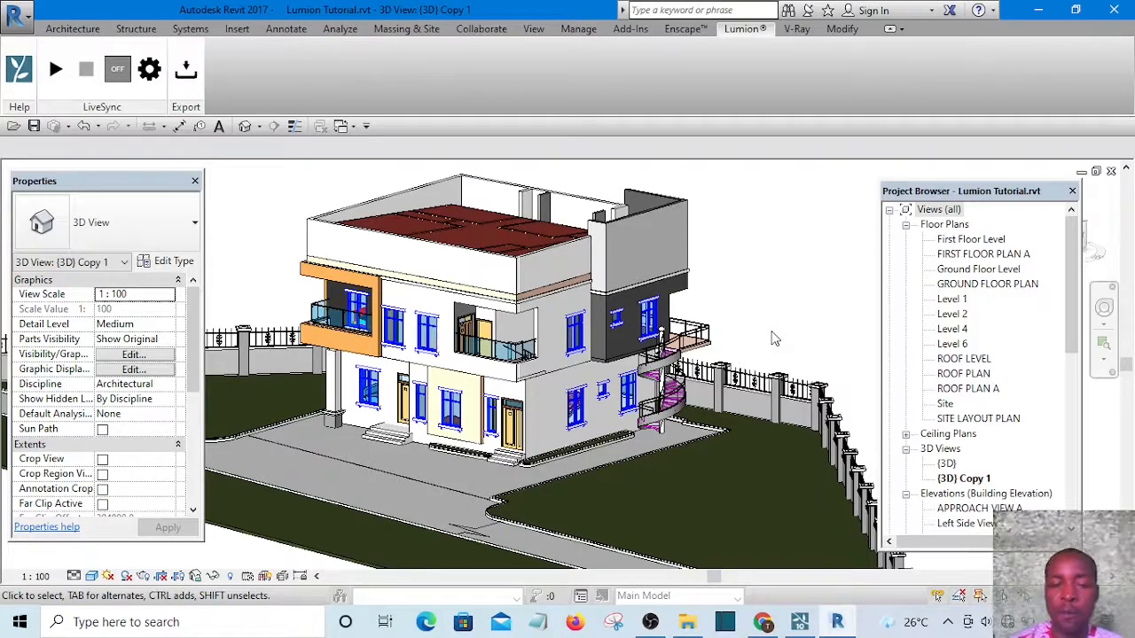
scroll(625, 376, up, 5)
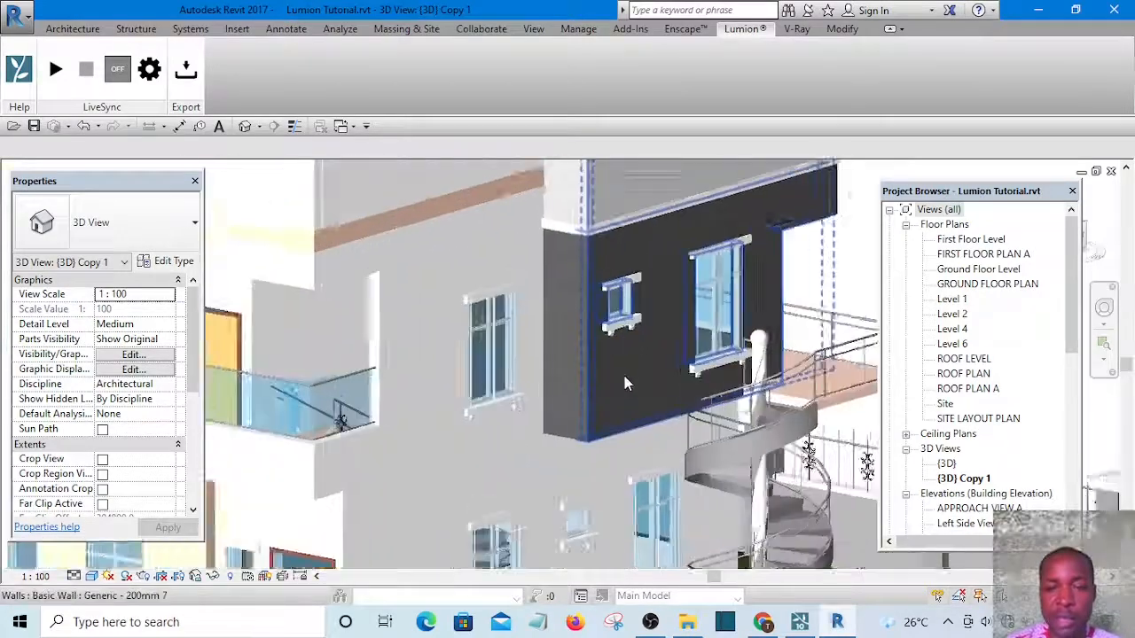
click(622, 377)
scroll(621, 377, down, 5)
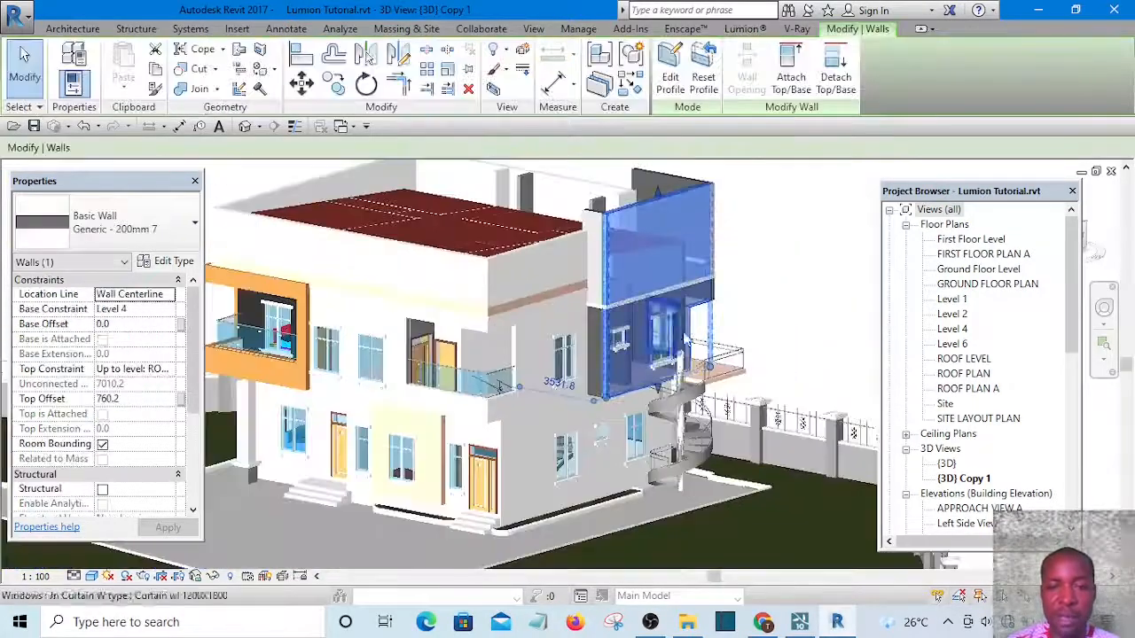
click(842, 277)
Orbit and zoom around the house to review the model from several angles
scroll(550, 337, up, 5)
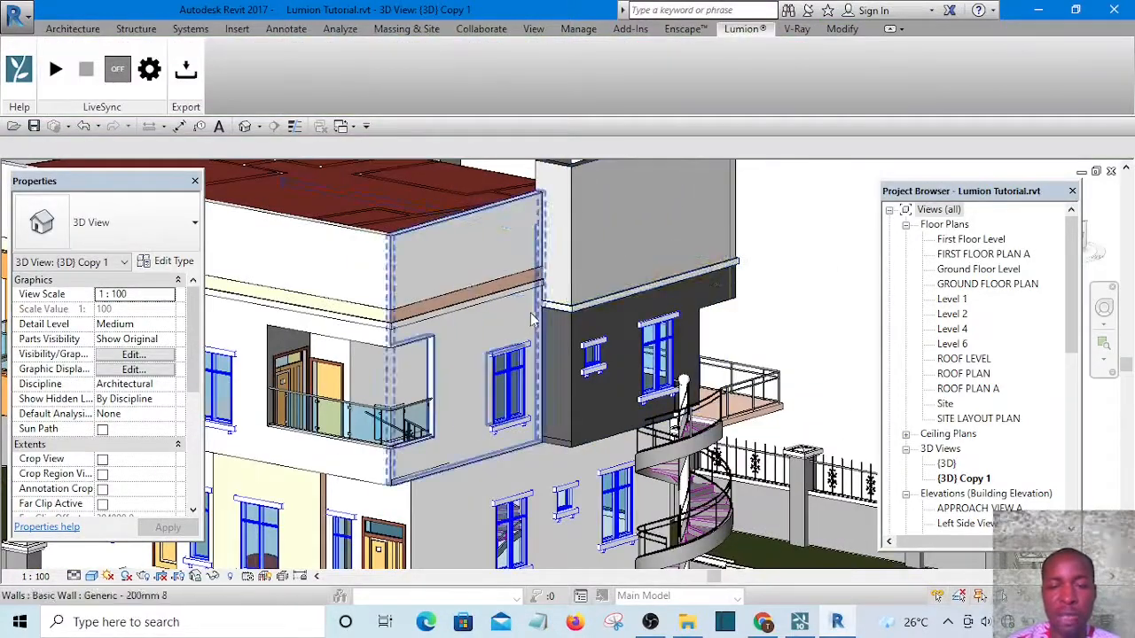
scroll(561, 318, down, 5)
scroll(454, 306, up, 5)
scroll(626, 321, down, 3)
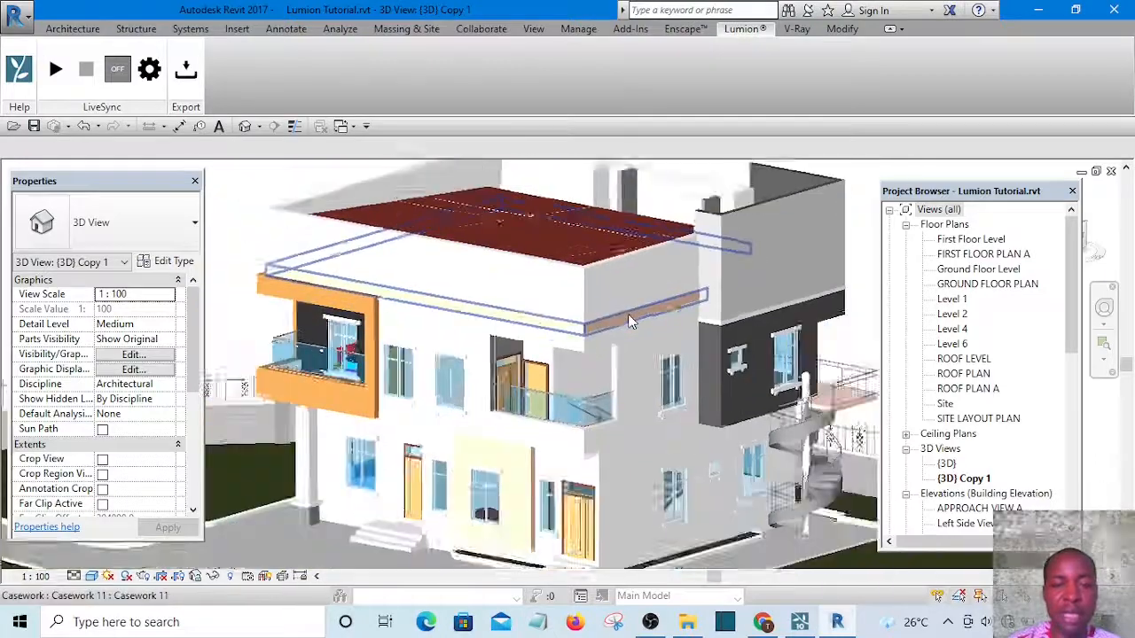
scroll(627, 321, down, 2)
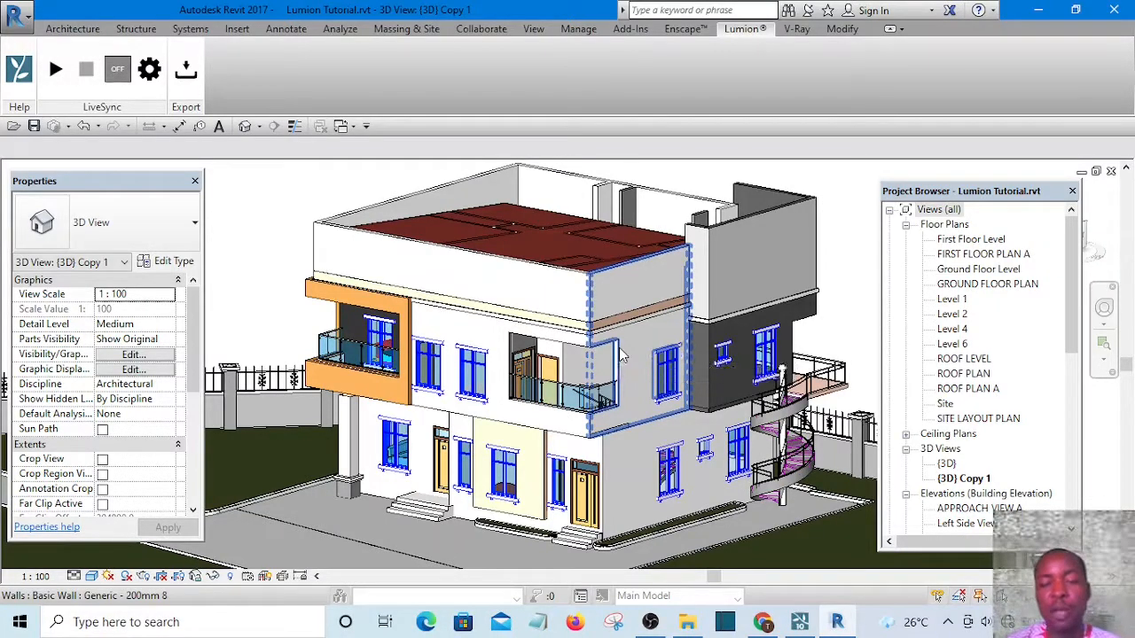
scroll(620, 355, down, 5)
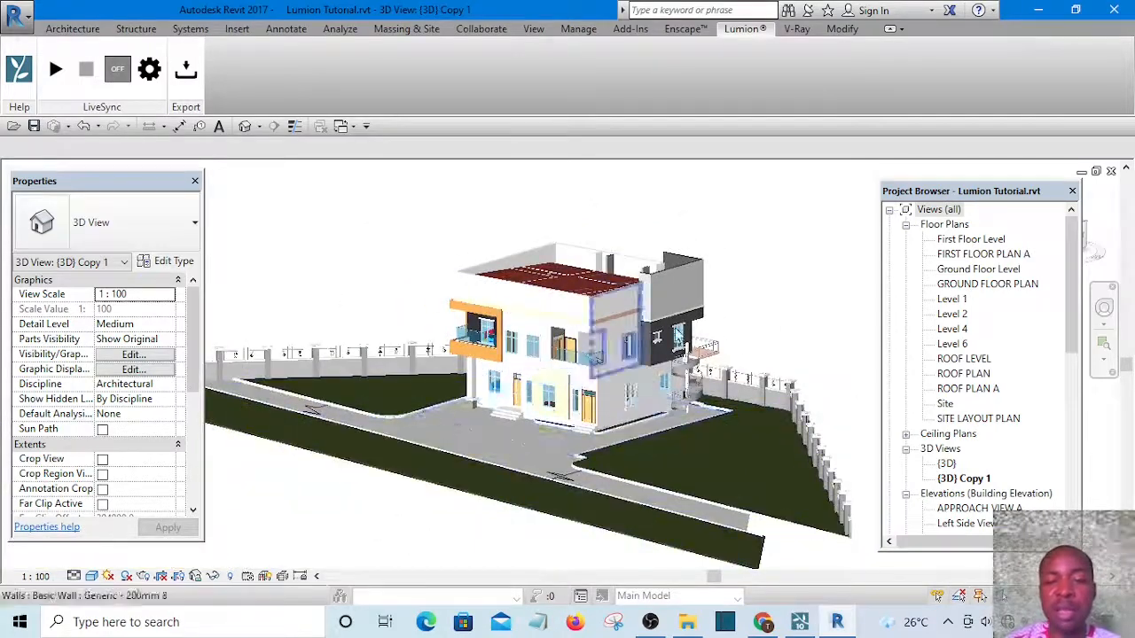
scroll(556, 452, up, 1)
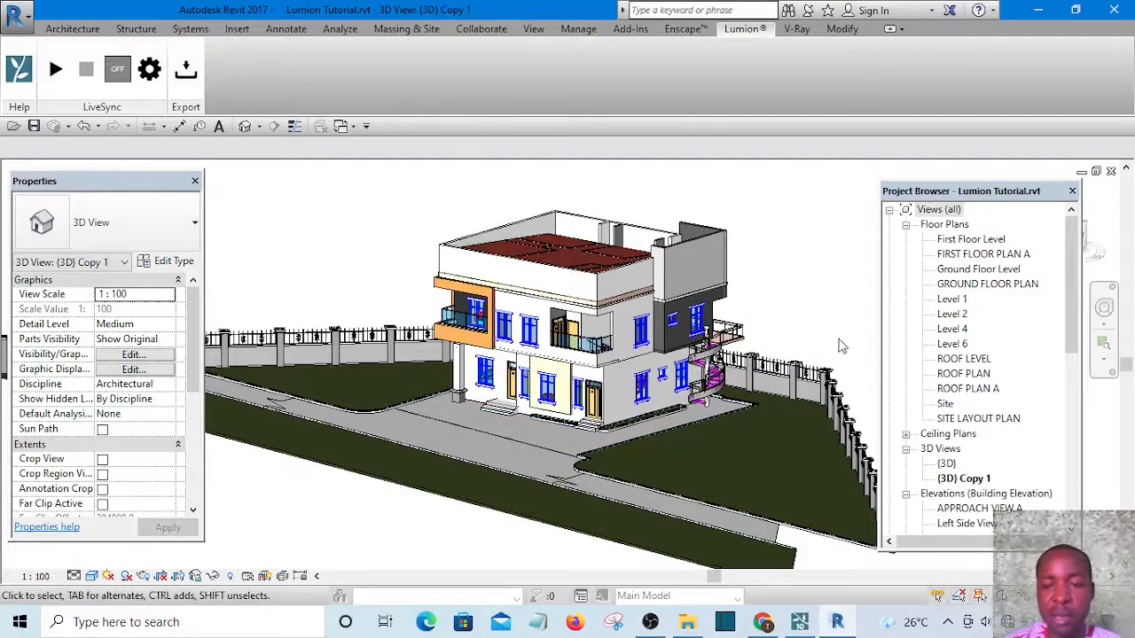
scroll(798, 379, up, 1)
scroll(802, 385, up, 2)
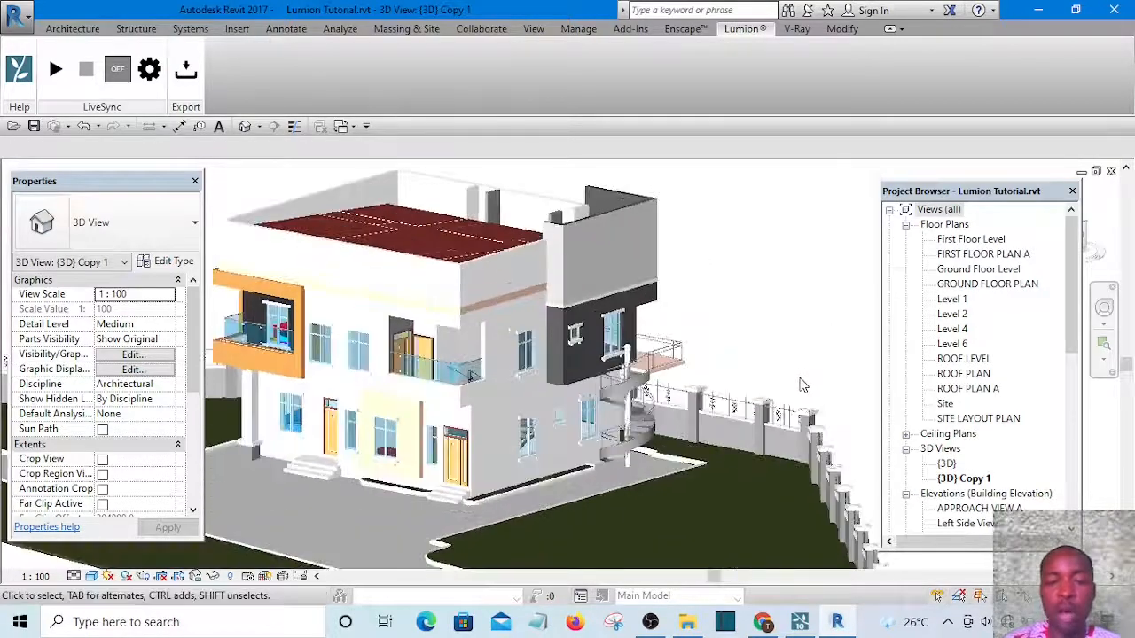
scroll(802, 385, down, 3)
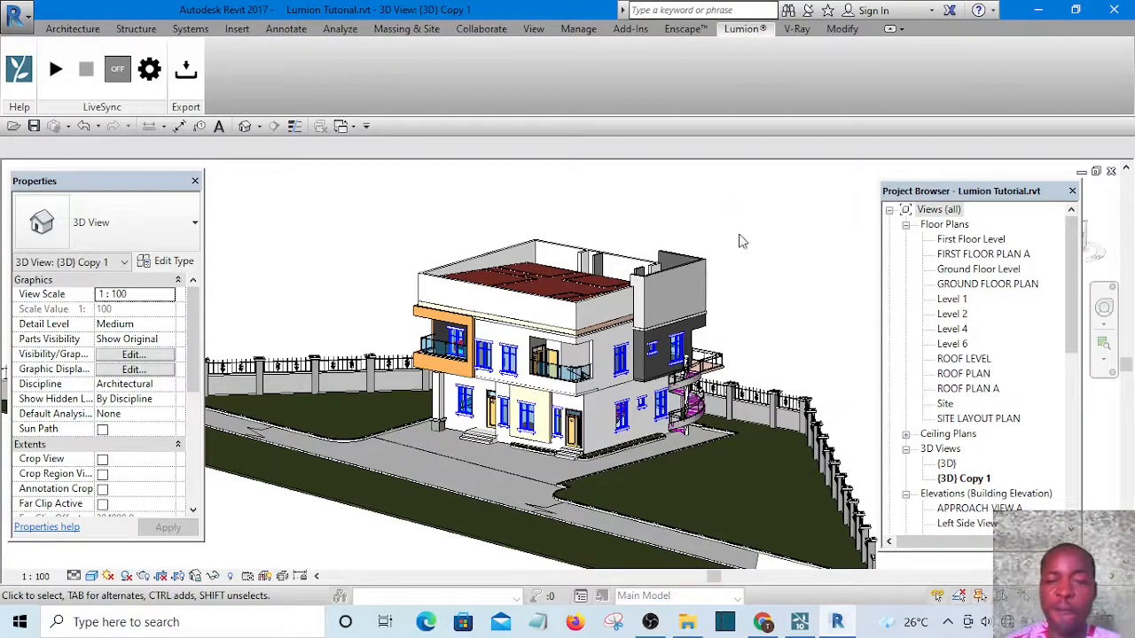
middle_drag(790, 292, 778, 287)
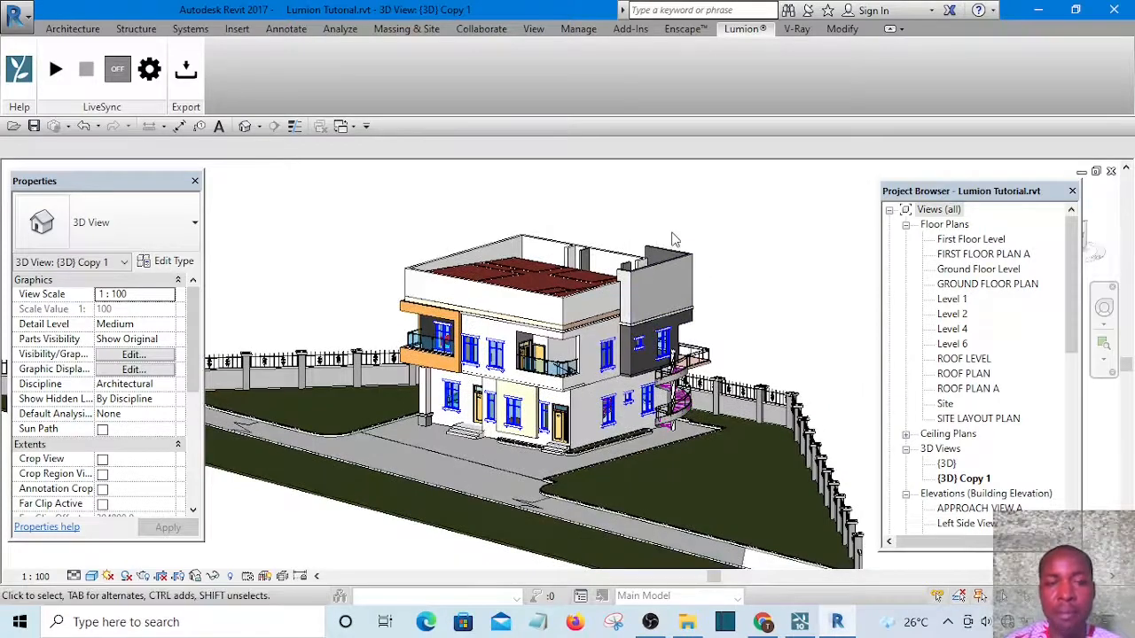
scroll(689, 246, up, 2)
middle_drag(688, 246, 756, 259)
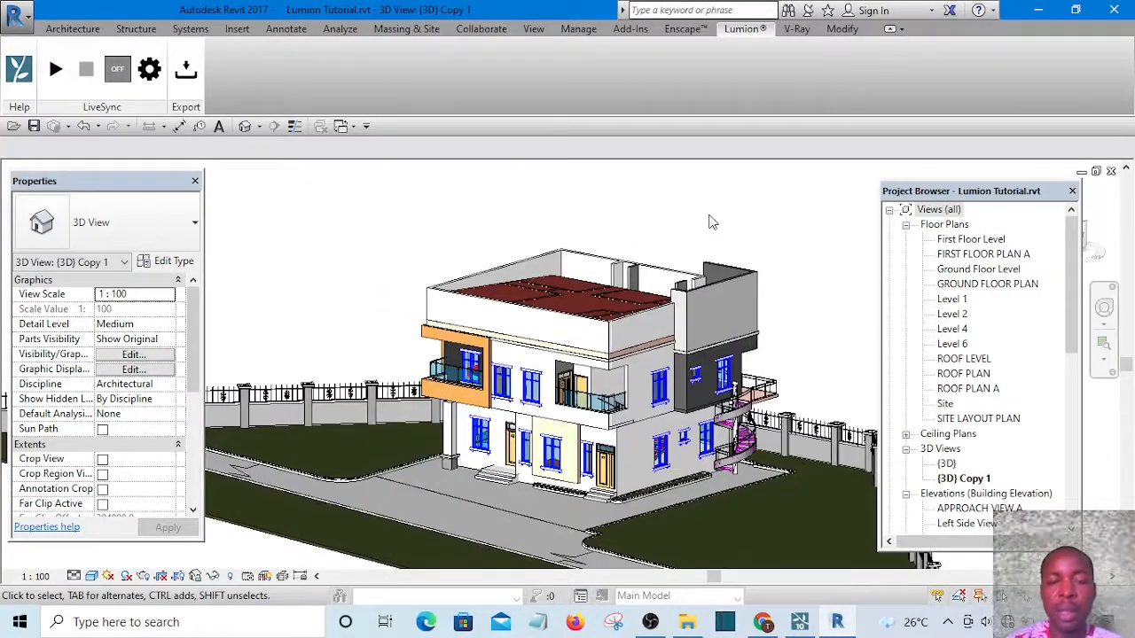
middle_drag(755, 218, 735, 223)
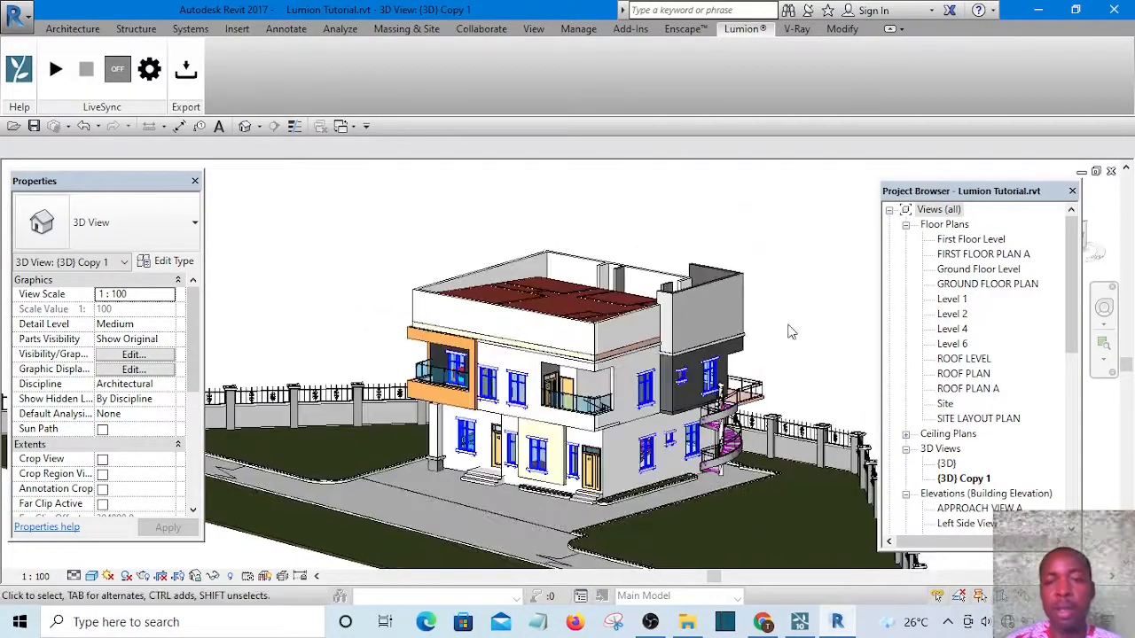
Switch to Lumion
click(801, 623)
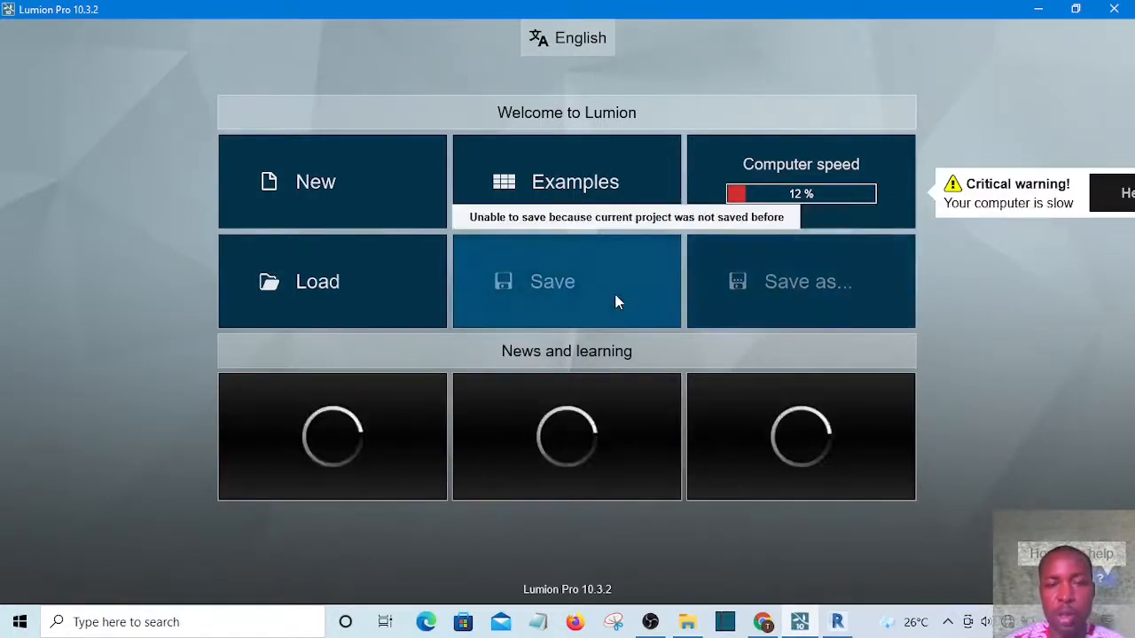
Start a new Lumion project using the Plain scene
click(309, 183)
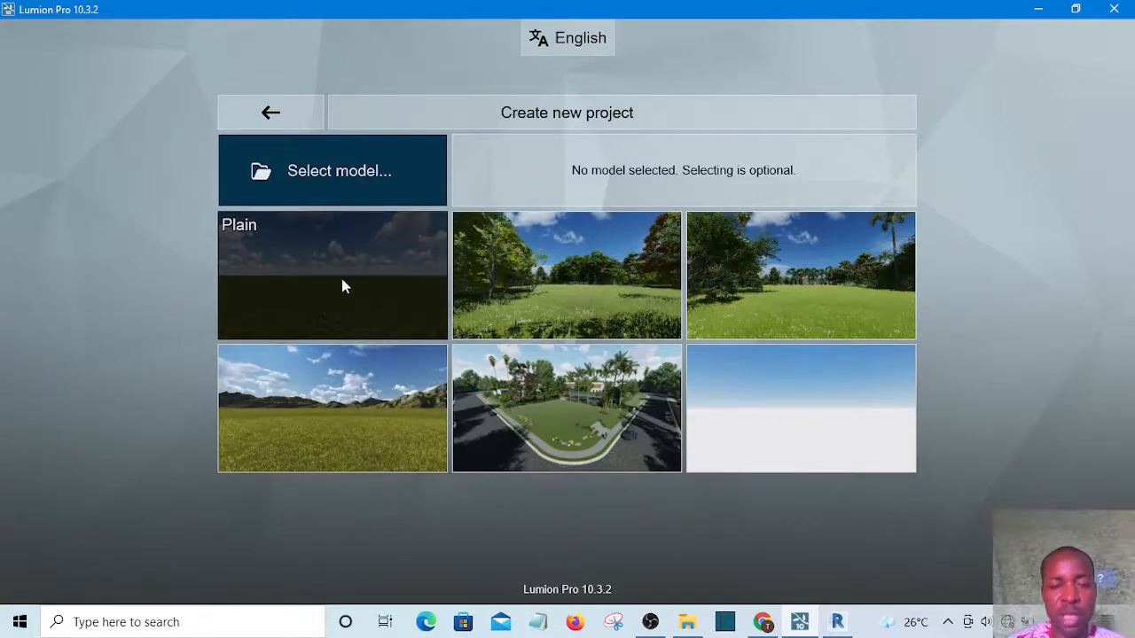
click(324, 285)
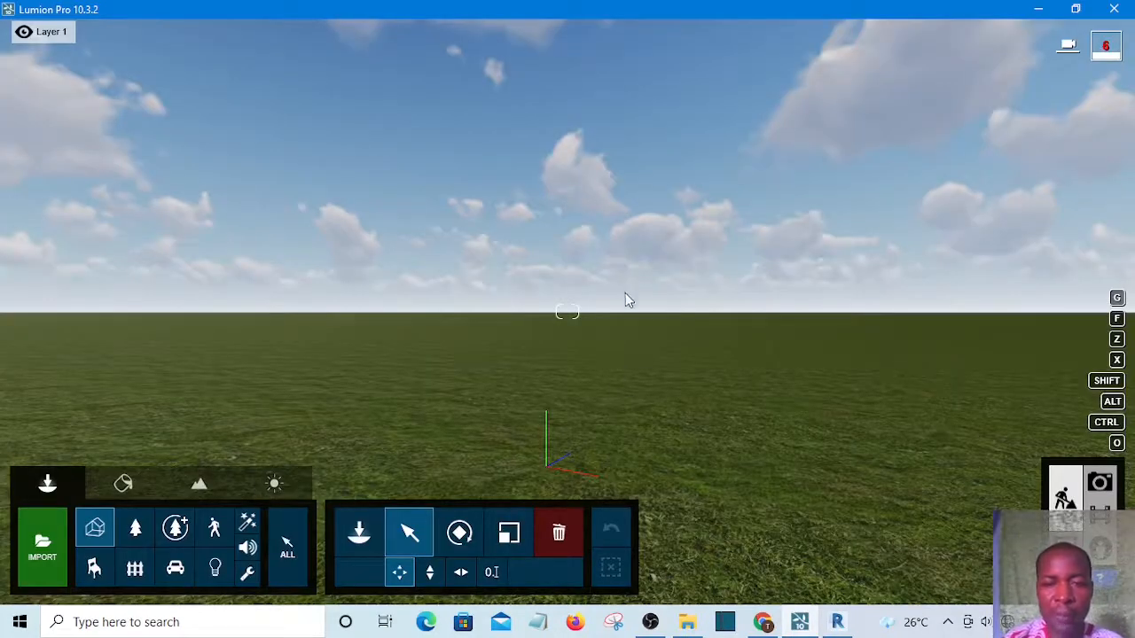
key(s)
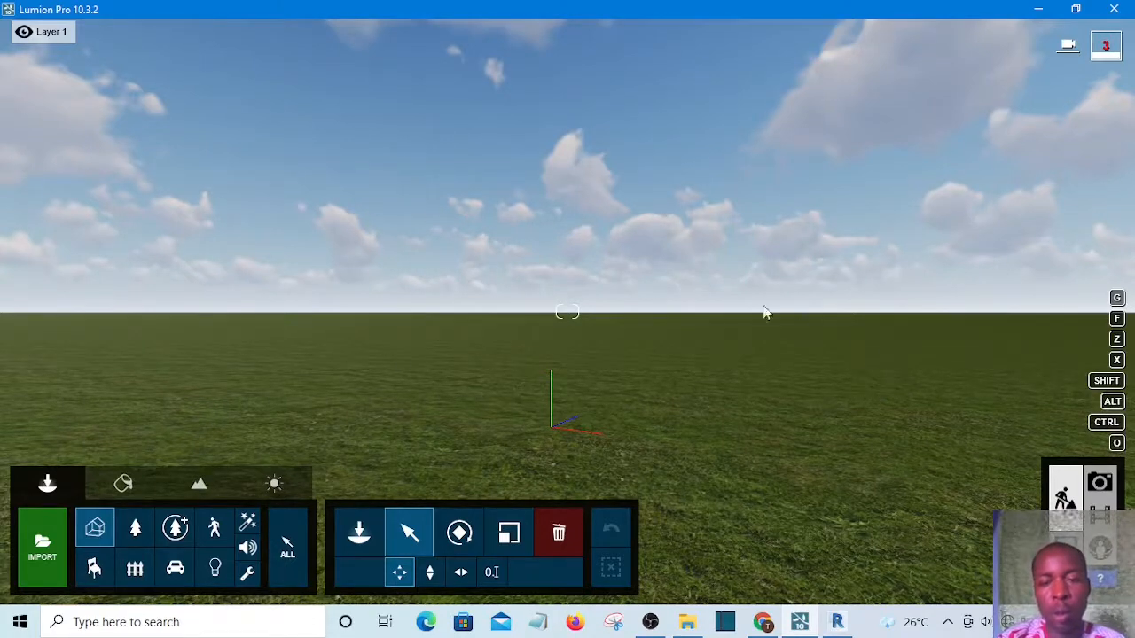
key(w)
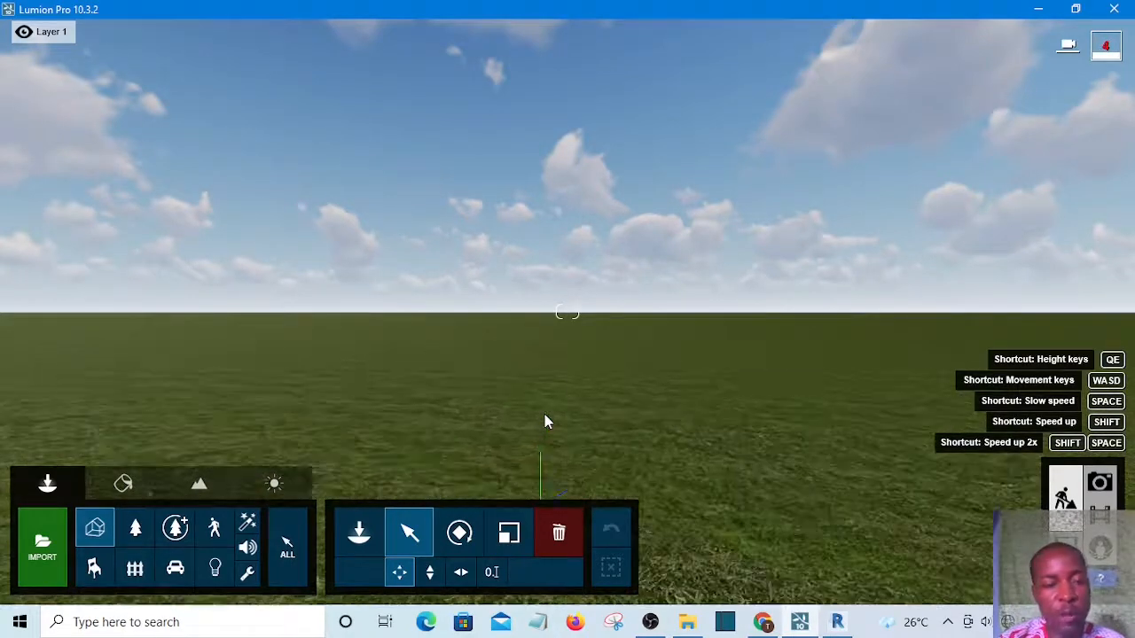
key(w)
key(s)
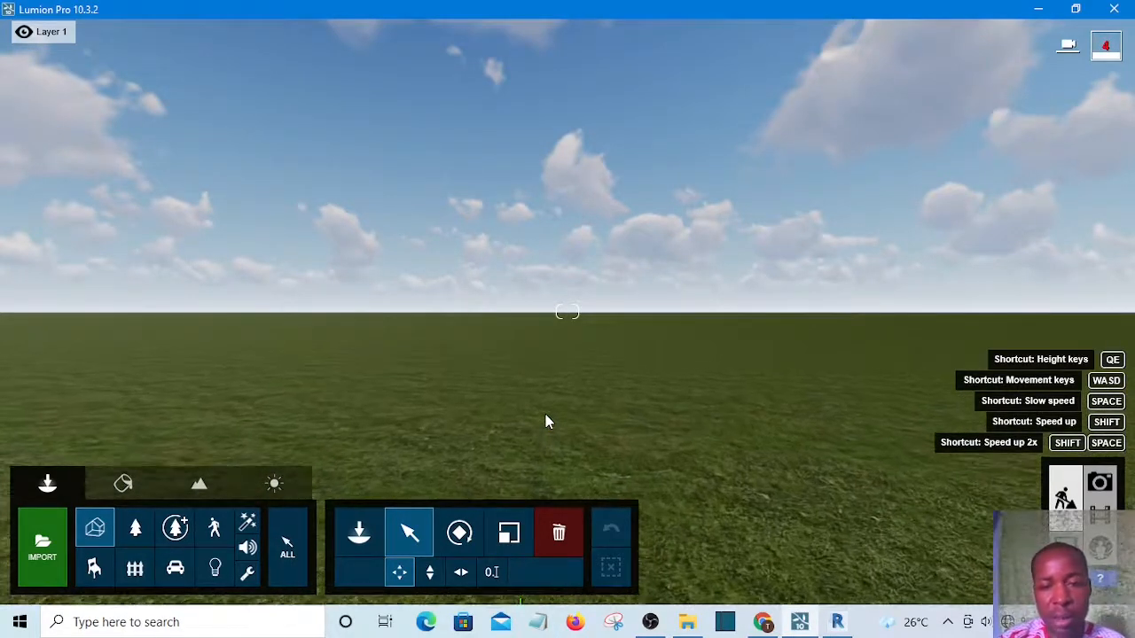
key(s)
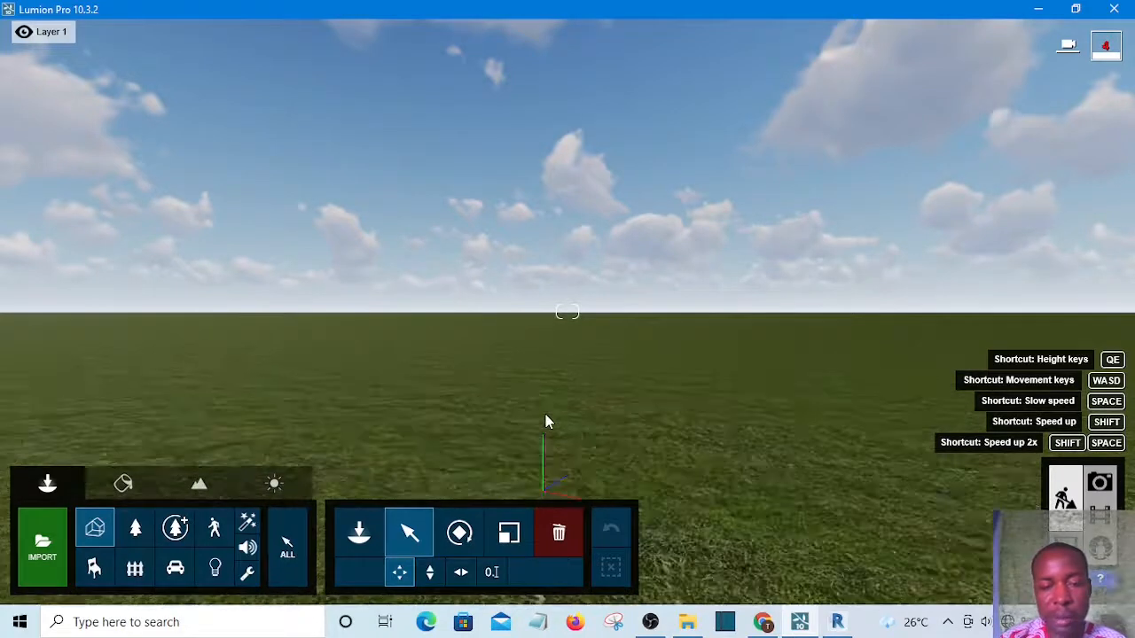
key(s)
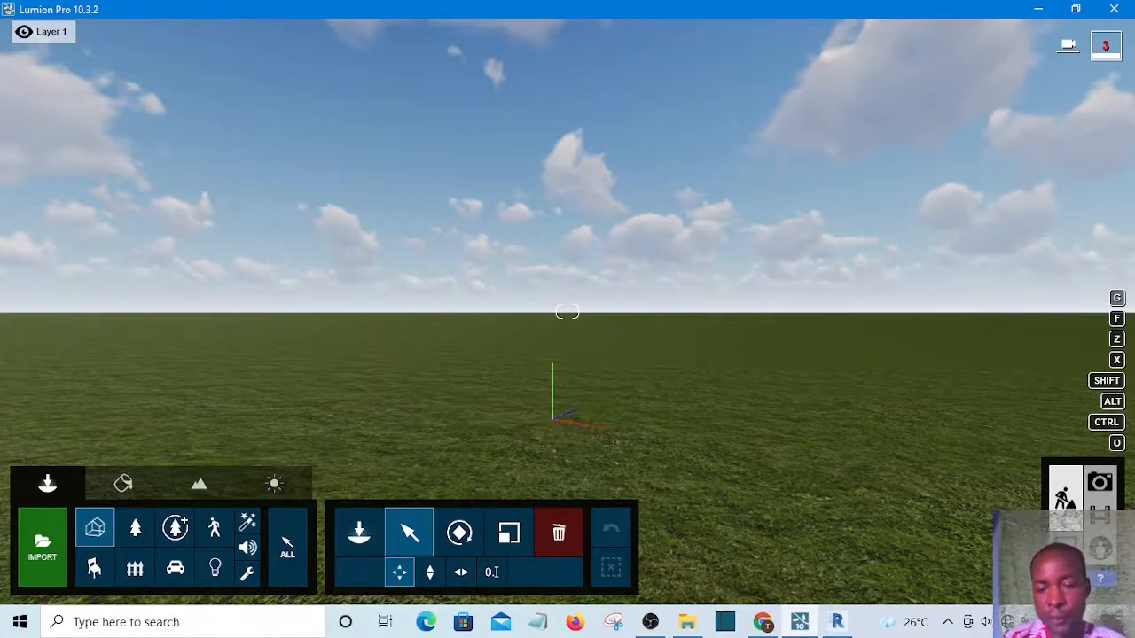
Switch to Revit and start LiveSync to stream the 3D view of the house into Lumion
click(838, 625)
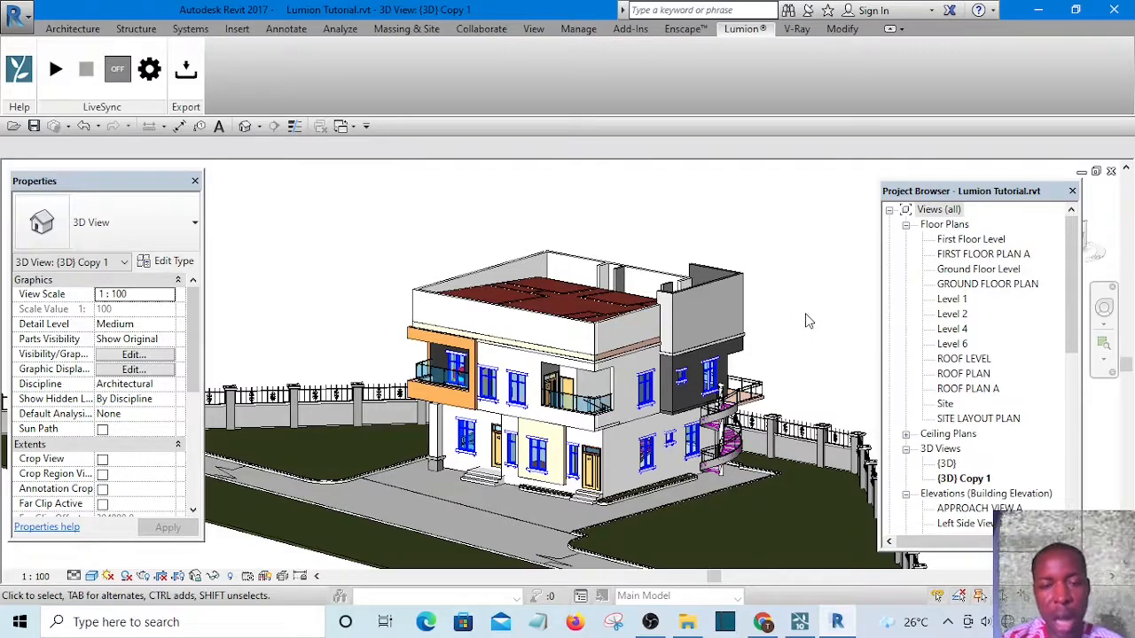
shift+middle_drag(820, 364, 796, 314)
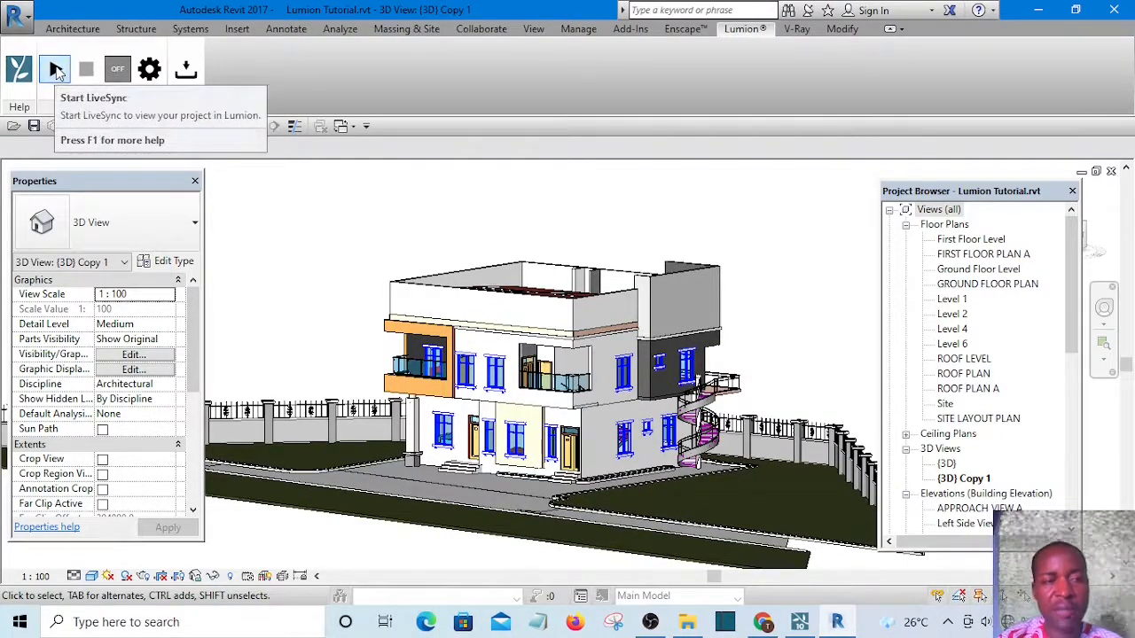
click(55, 70)
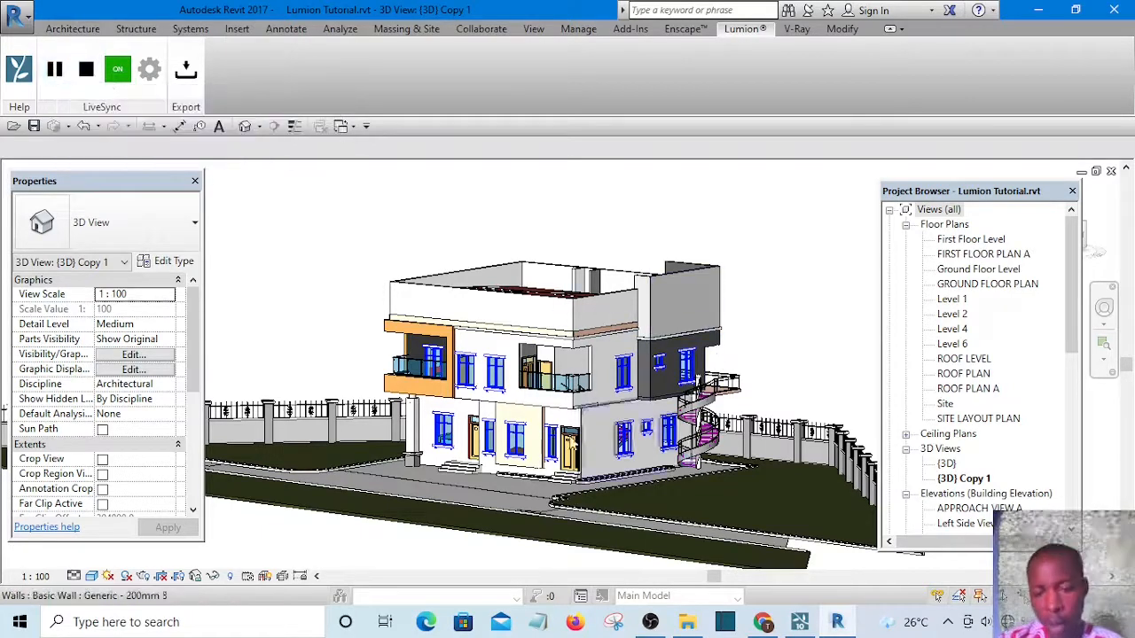
Switch to Lumion and select the synced model's placement point to check its source file
click(805, 625)
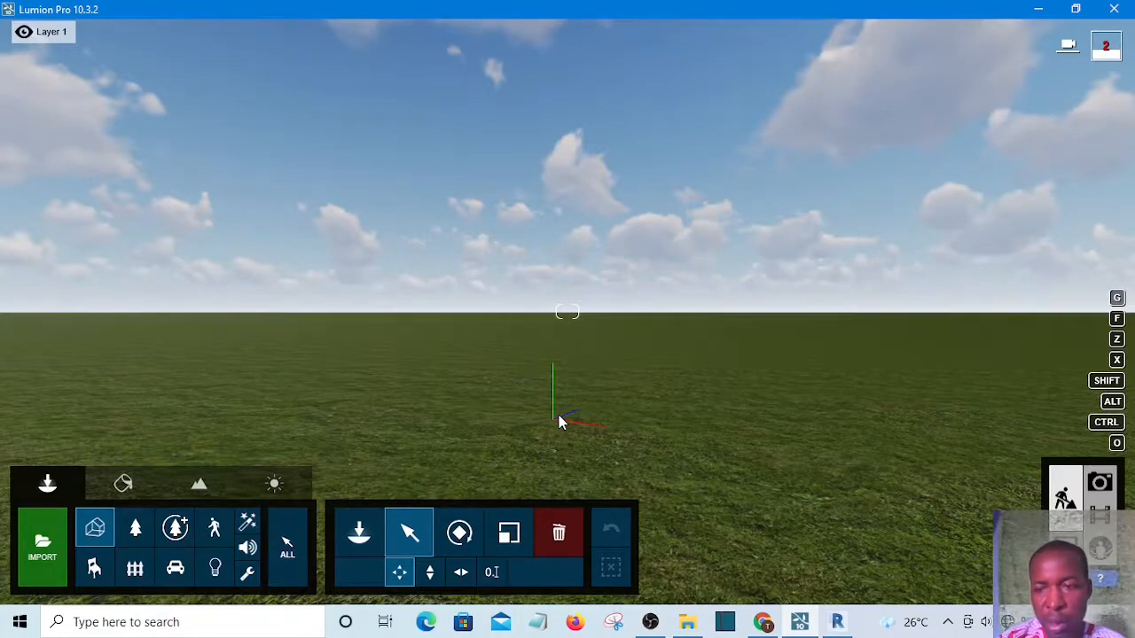
click(560, 421)
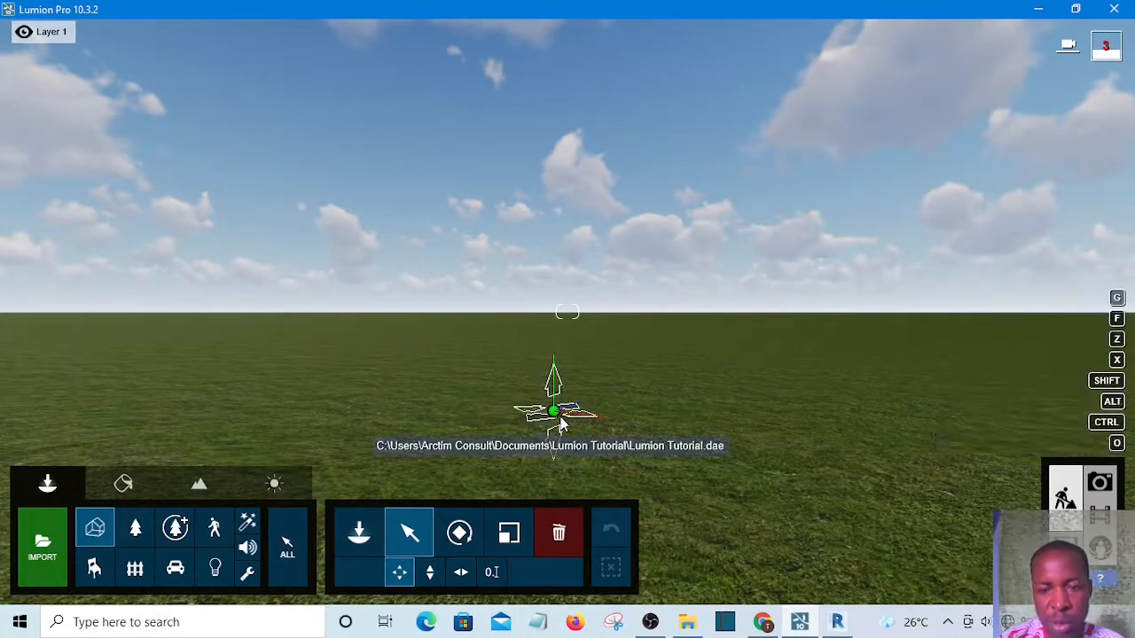
click(560, 430)
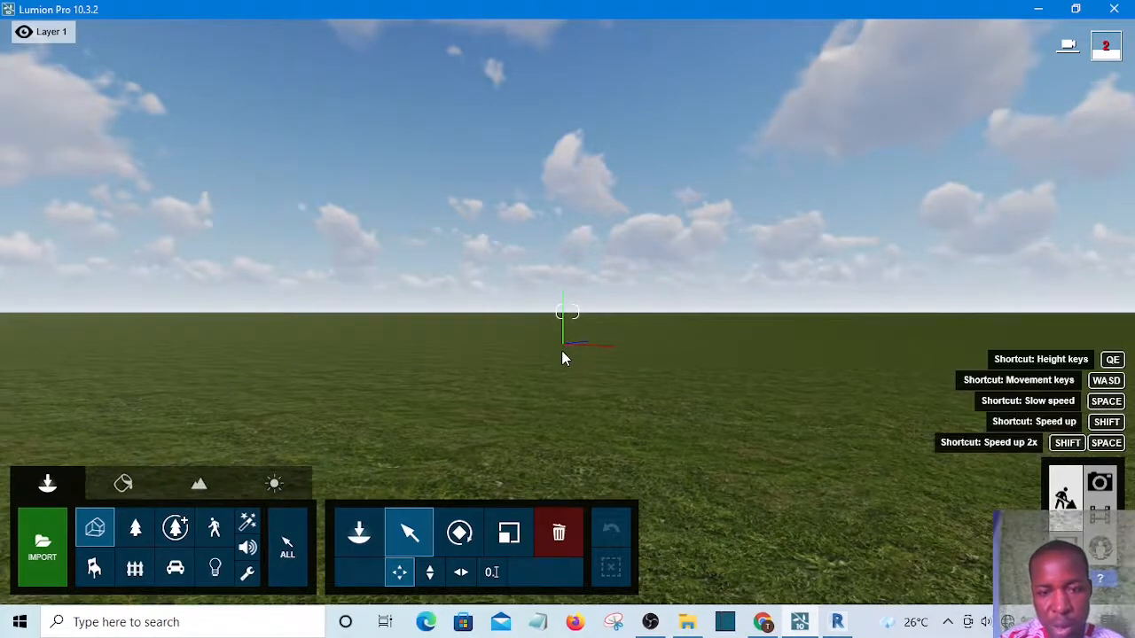
drag(568, 353, 548, 425)
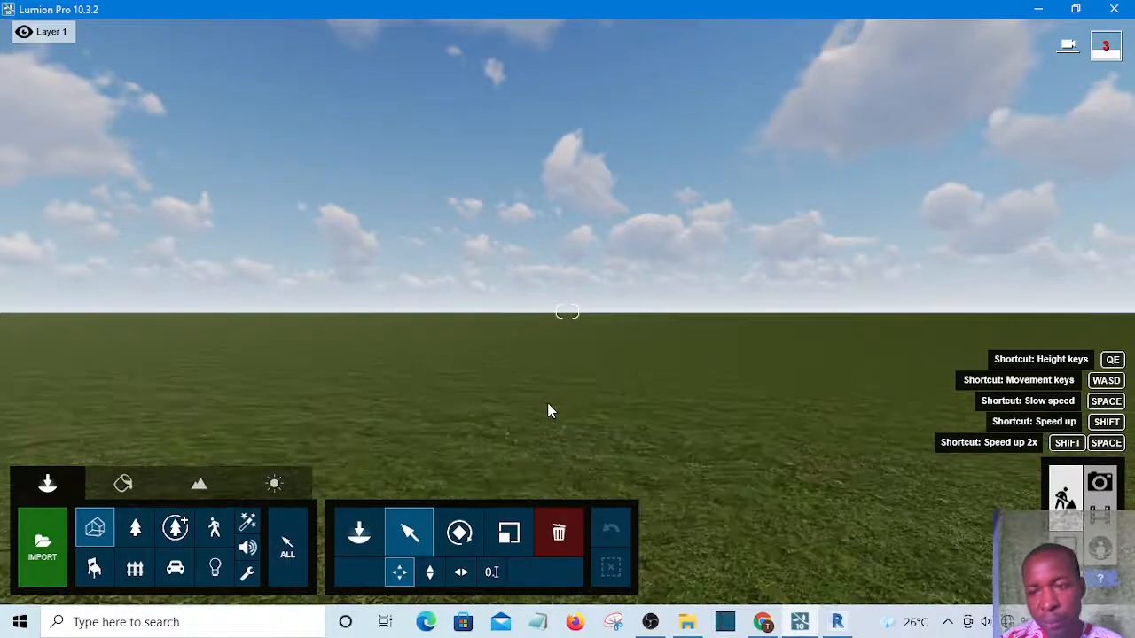
scroll(547, 402, down, 5)
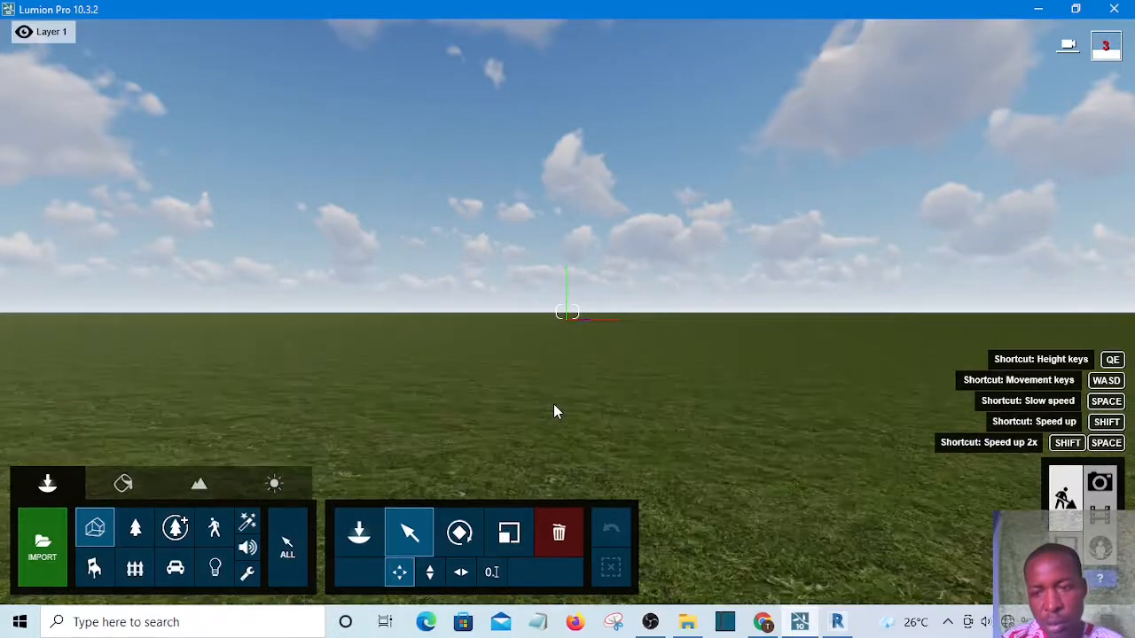
Walk to a ground-level view of the house and boundary fence, then save it as the first photo
key(s)
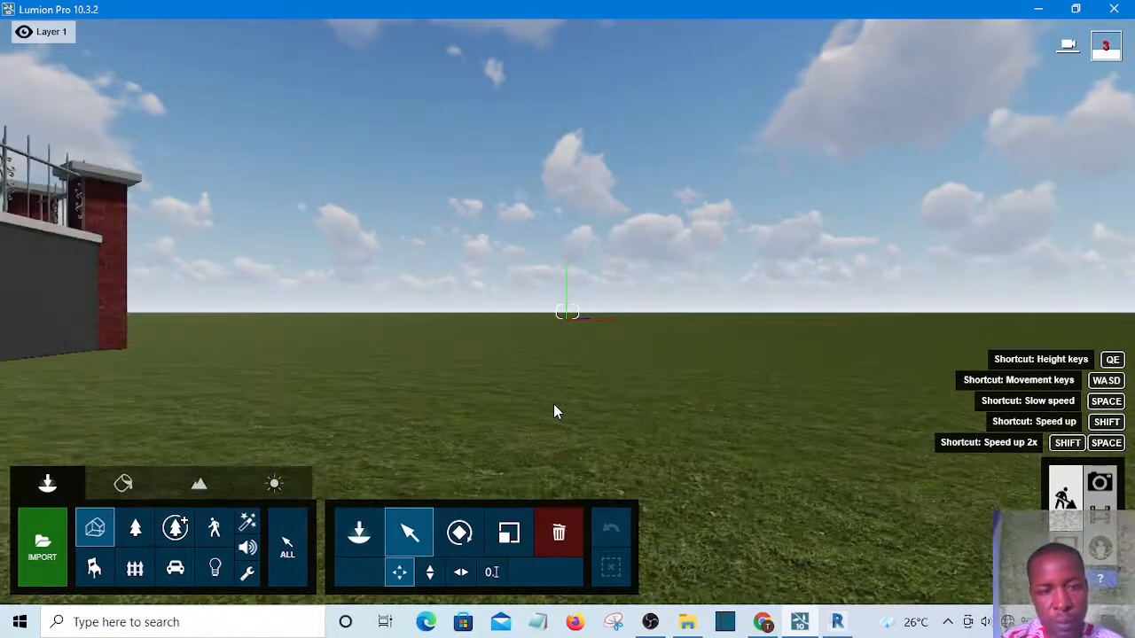
key(a)
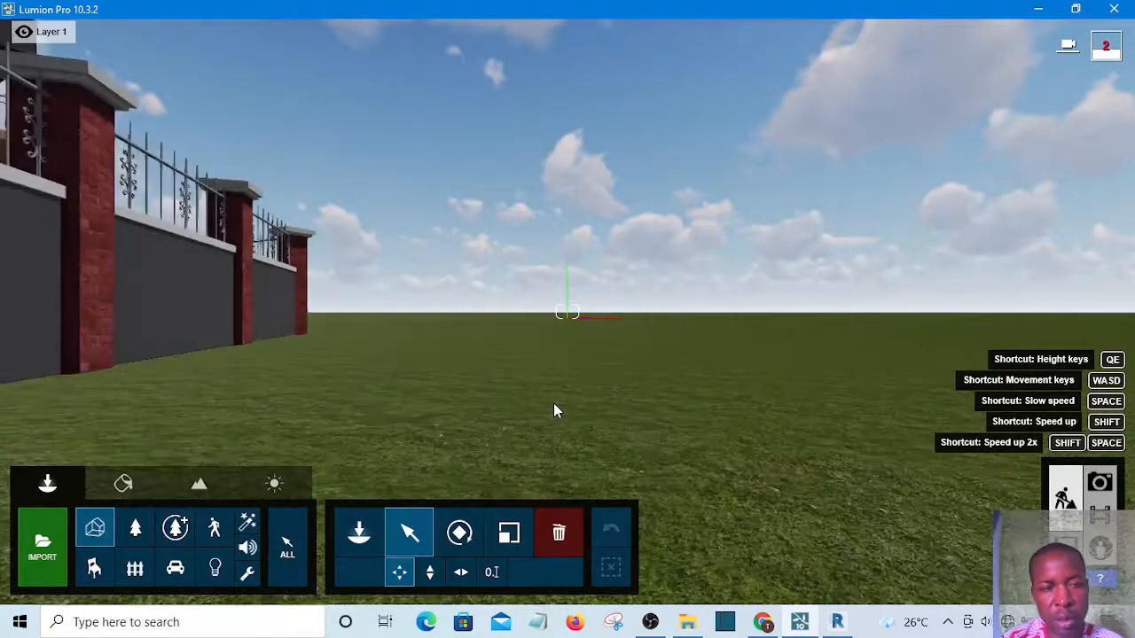
key(a)
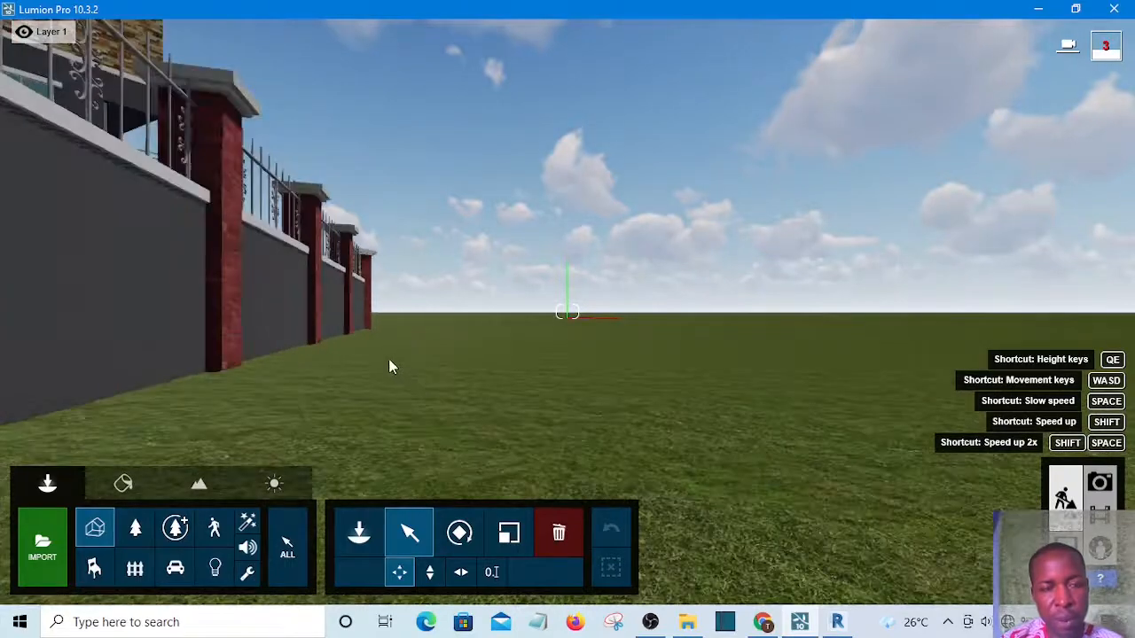
key(a)
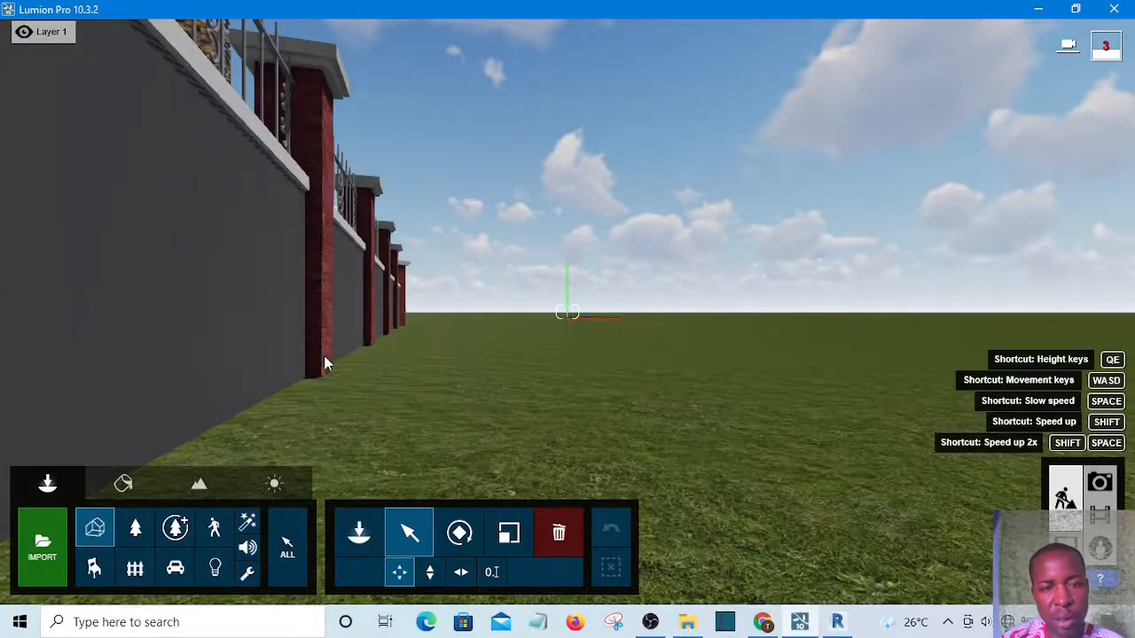
click(325, 362)
key(a)
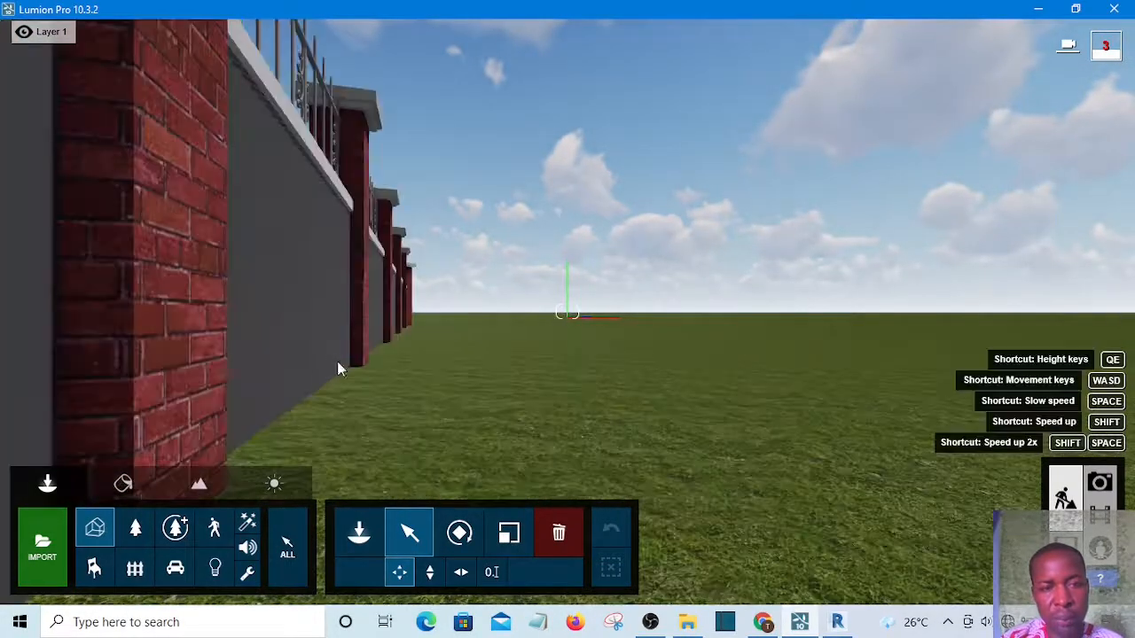
key(a)
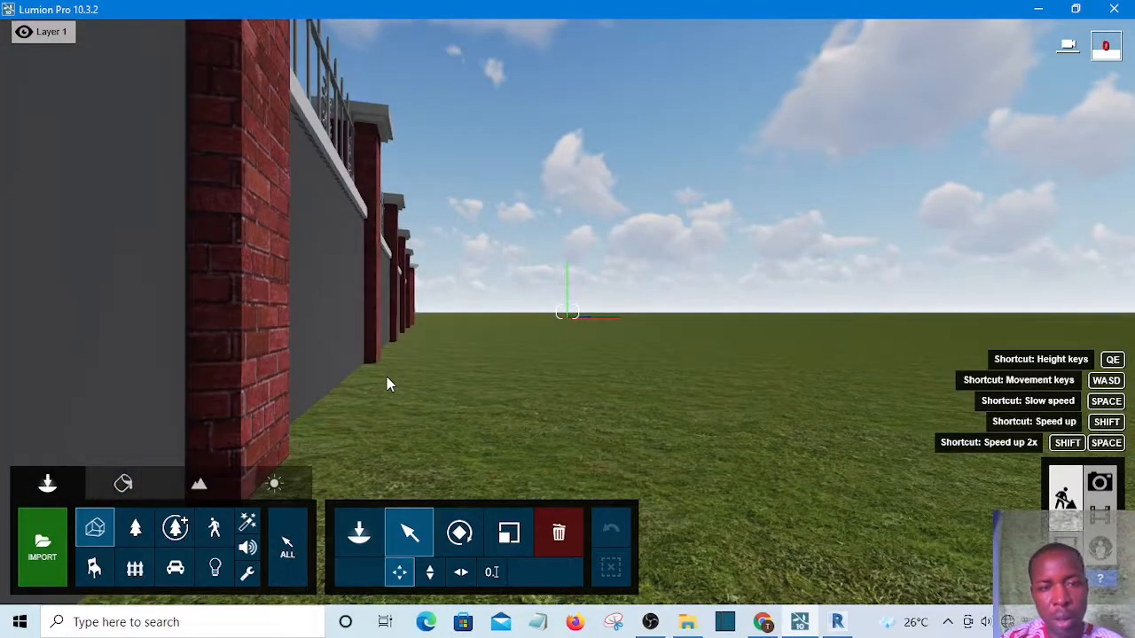
key(a)
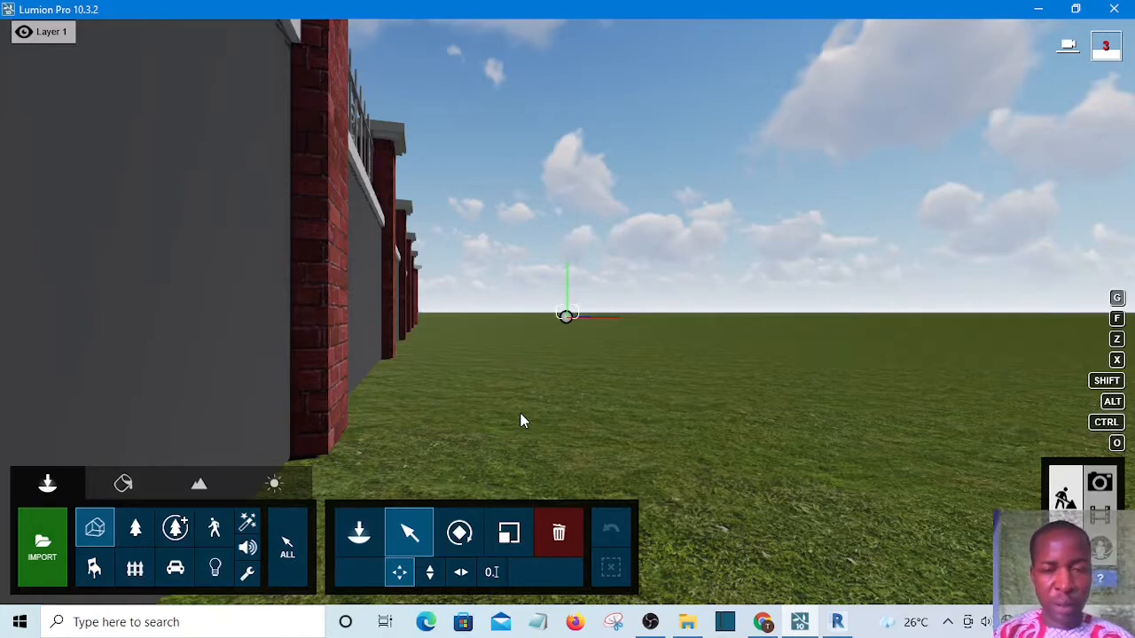
key(a)
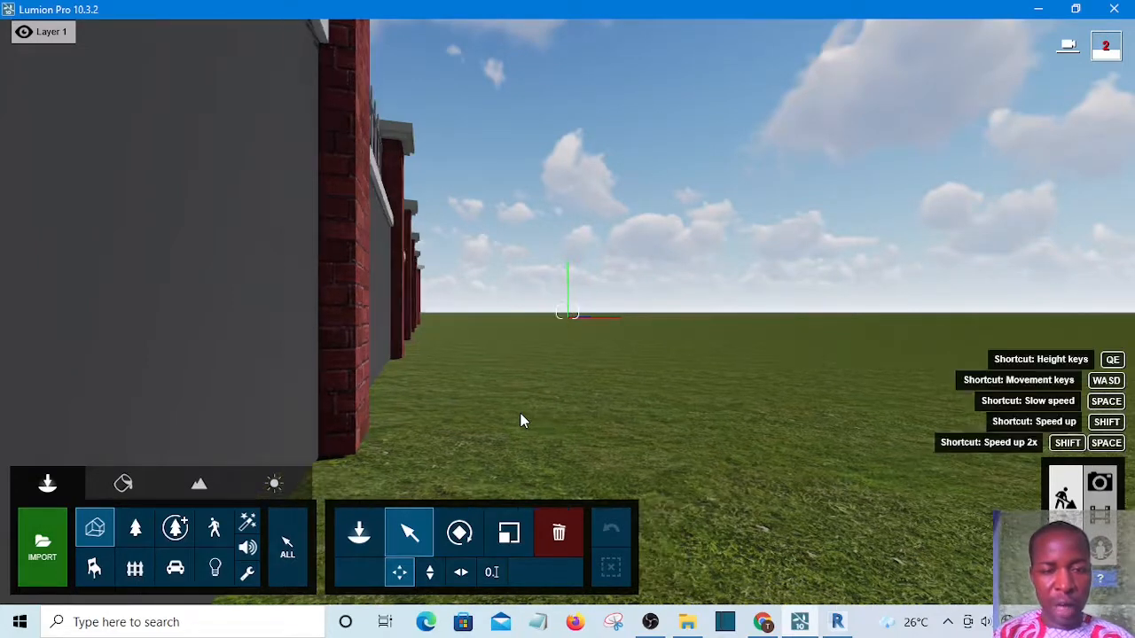
key(a)
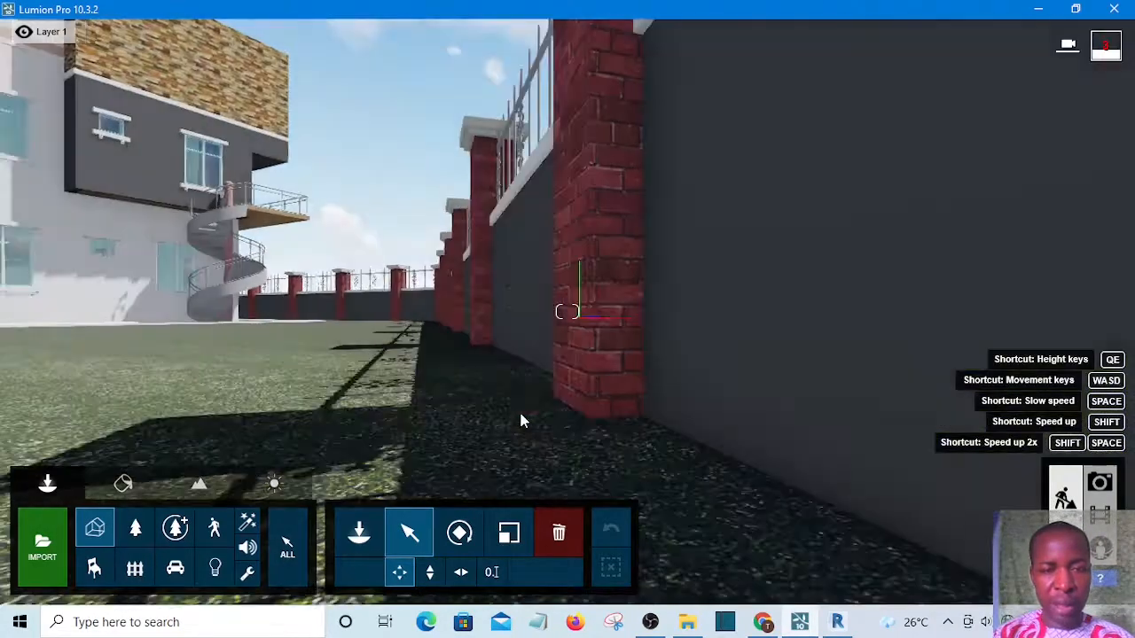
key(a)
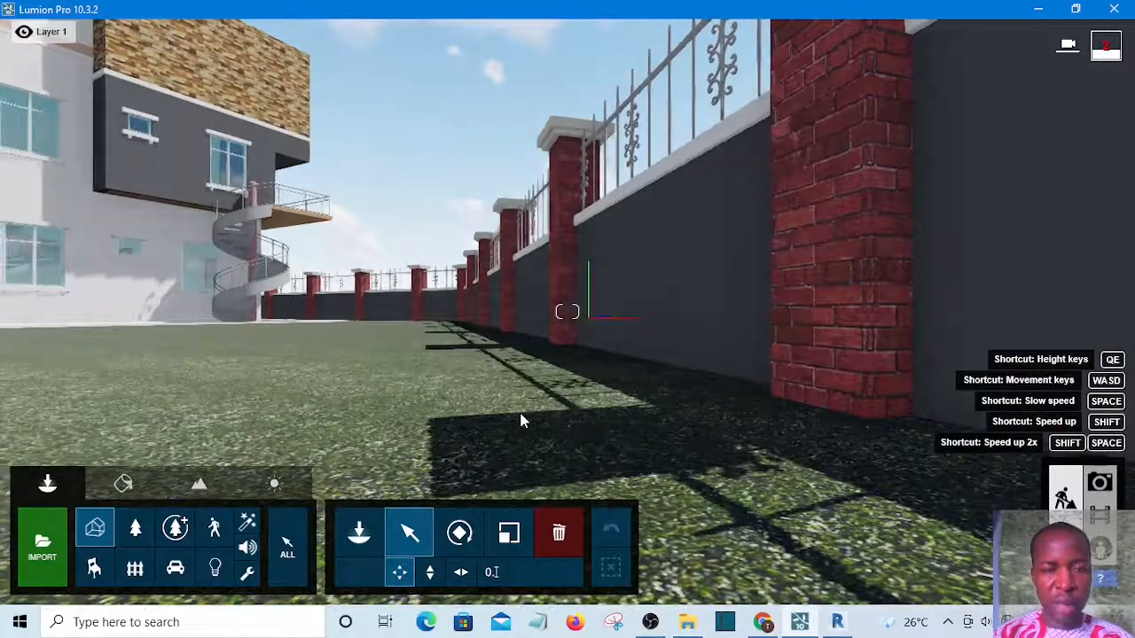
key(a)
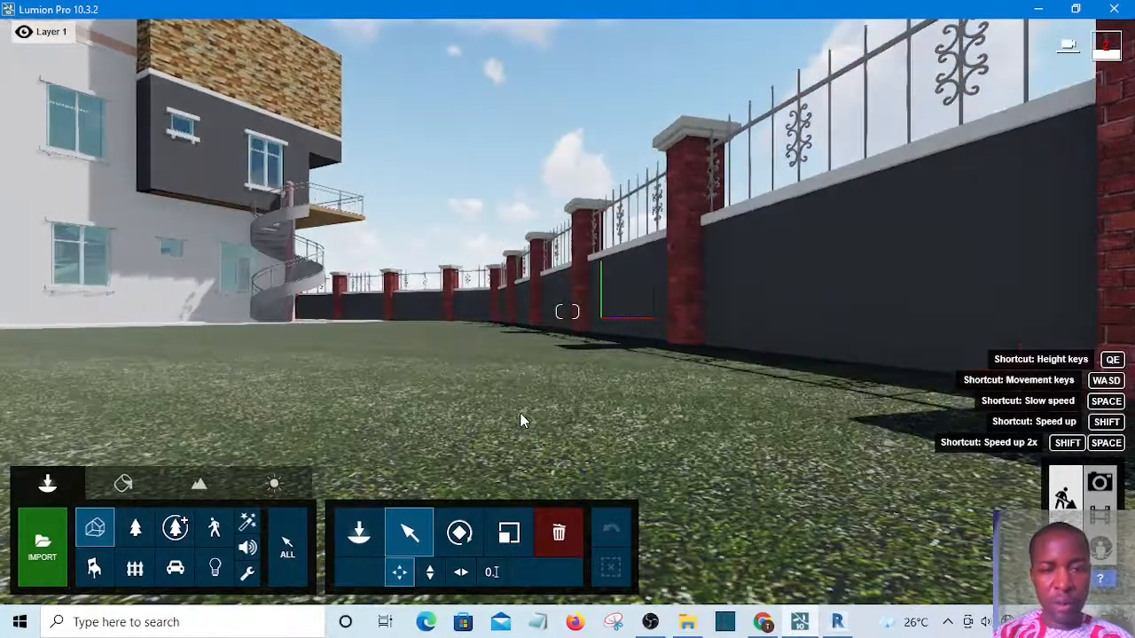
key(a)
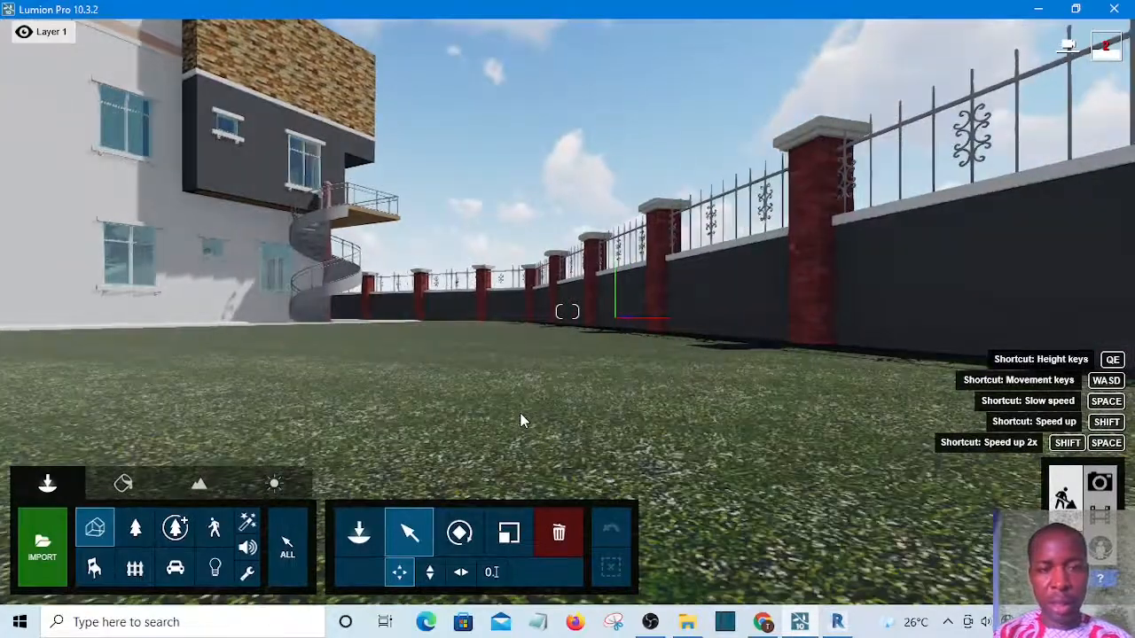
key(a)
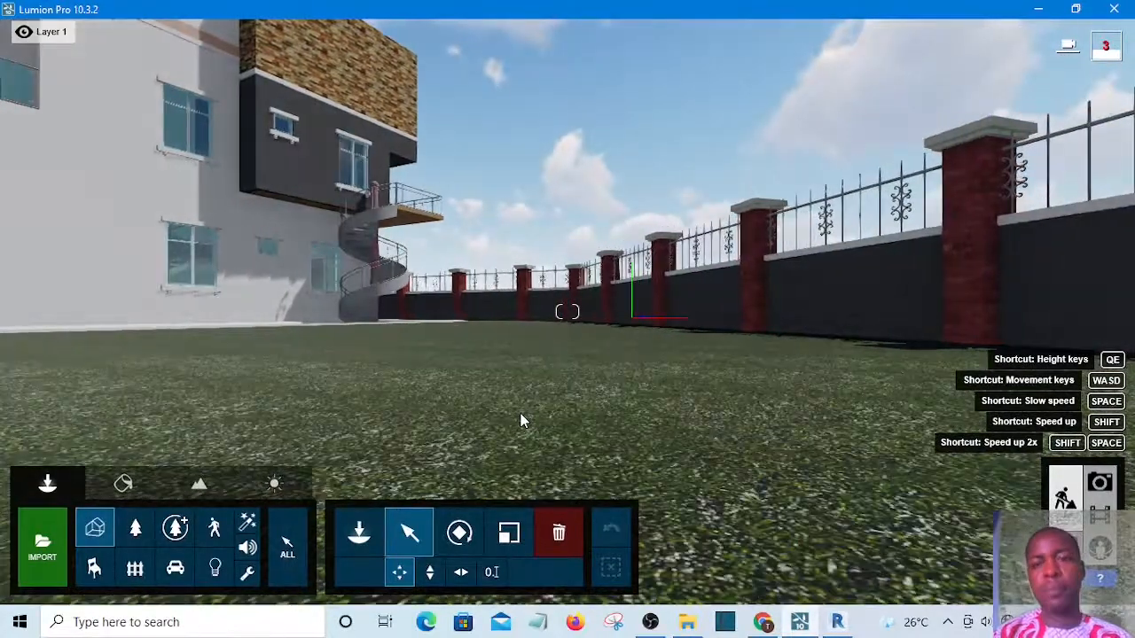
key(a)
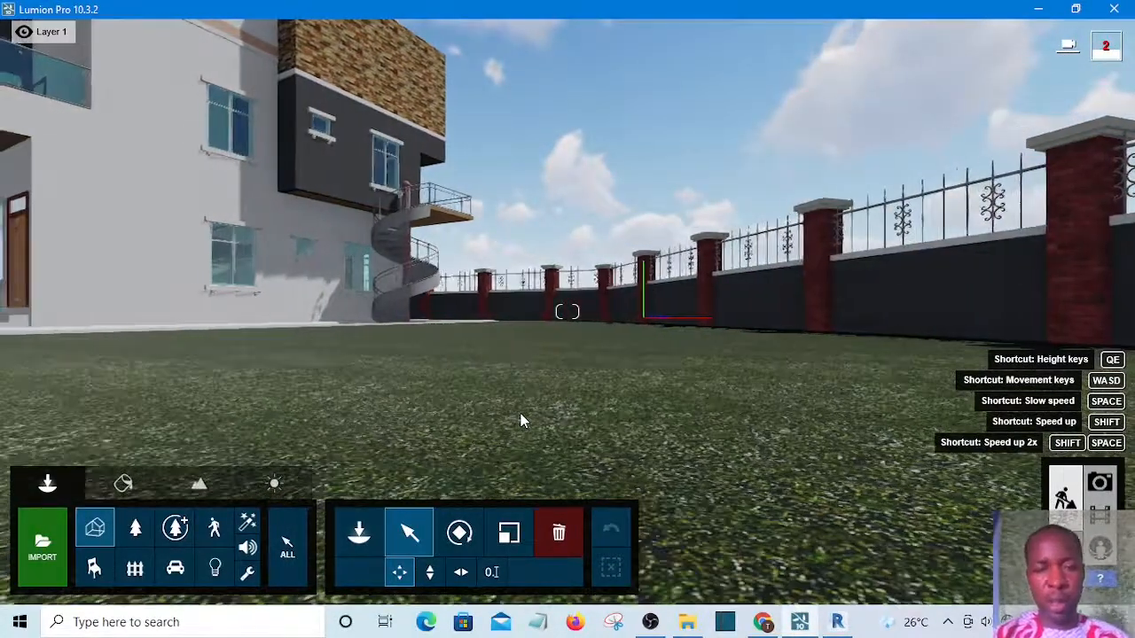
key(a)
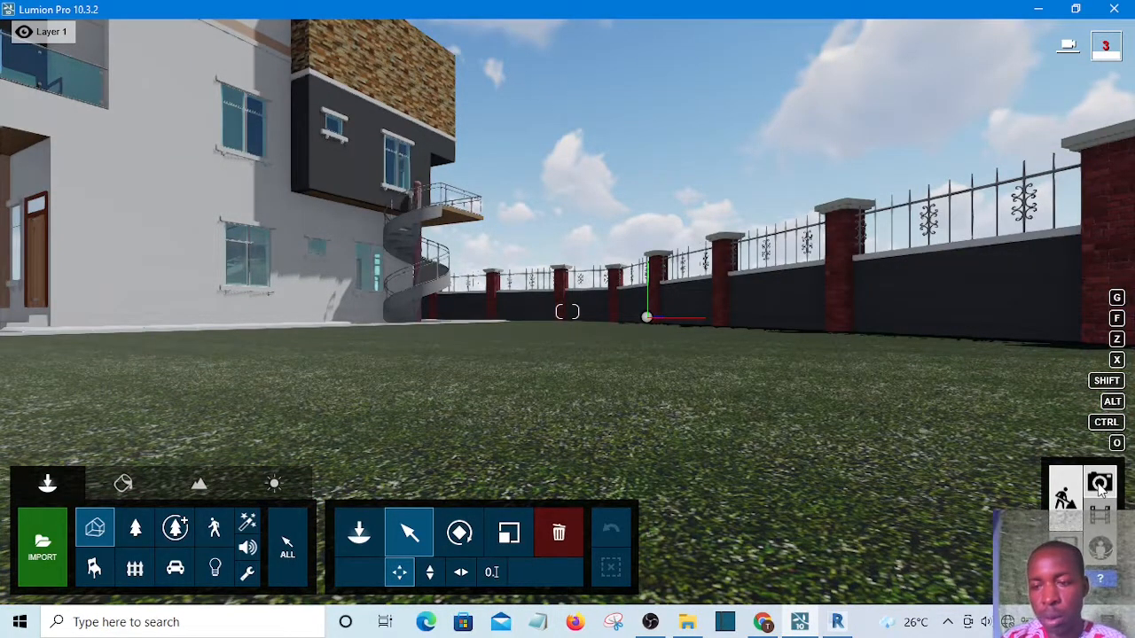
click(1101, 484)
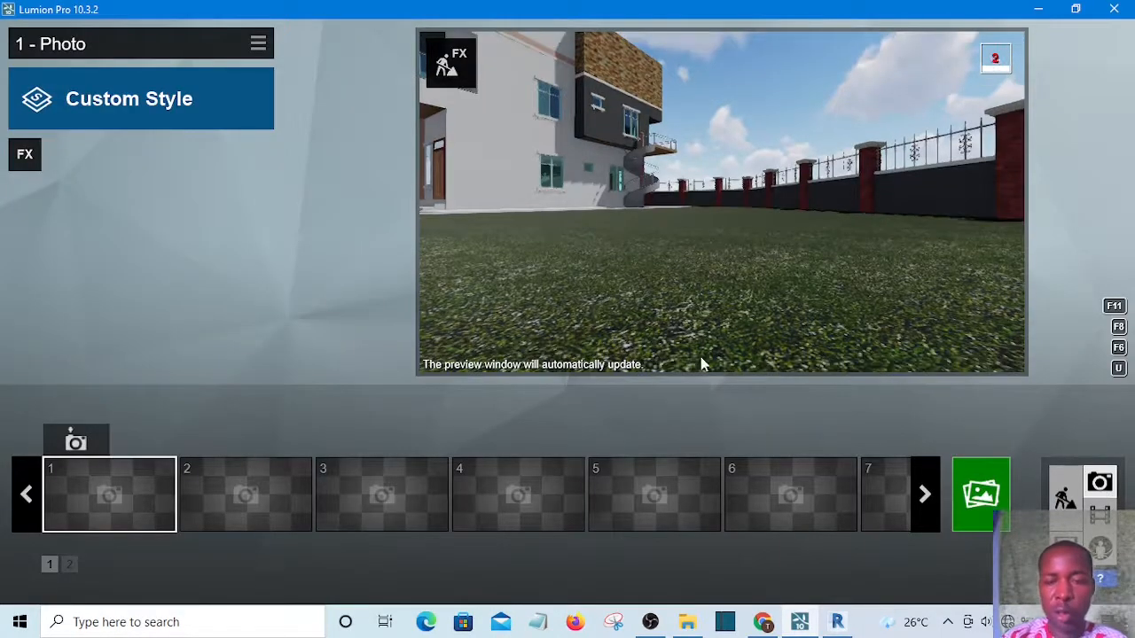
mouse_move(774, 192)
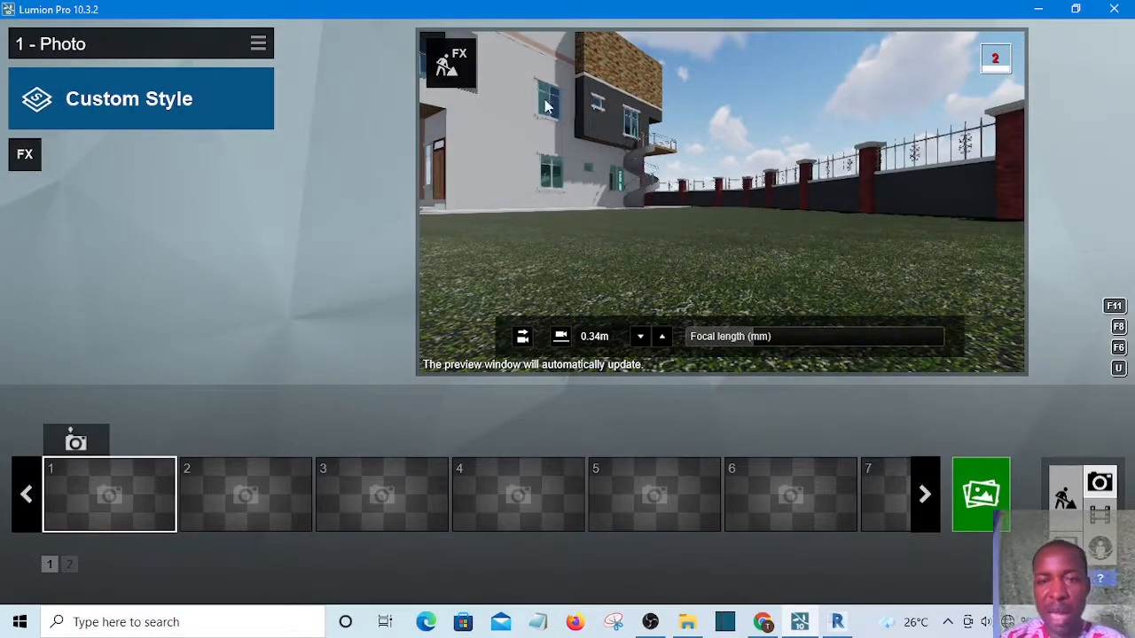
key(ctrl+1)
click(77, 443)
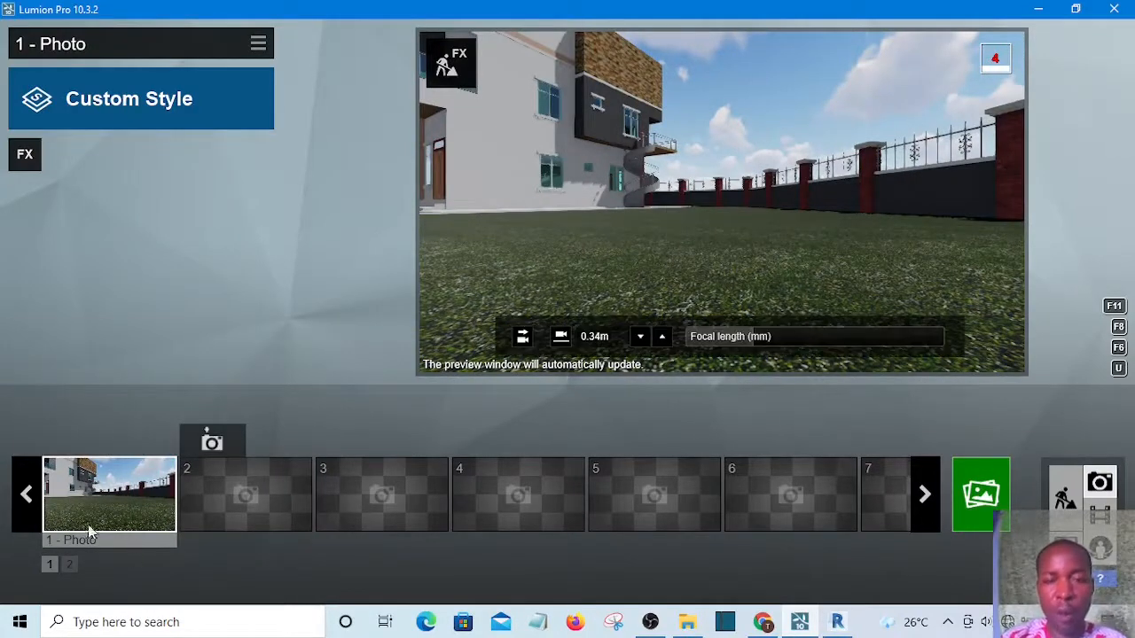
Recall the saved camera and turn the photo preview toward the boundary fence
key(shift+1)
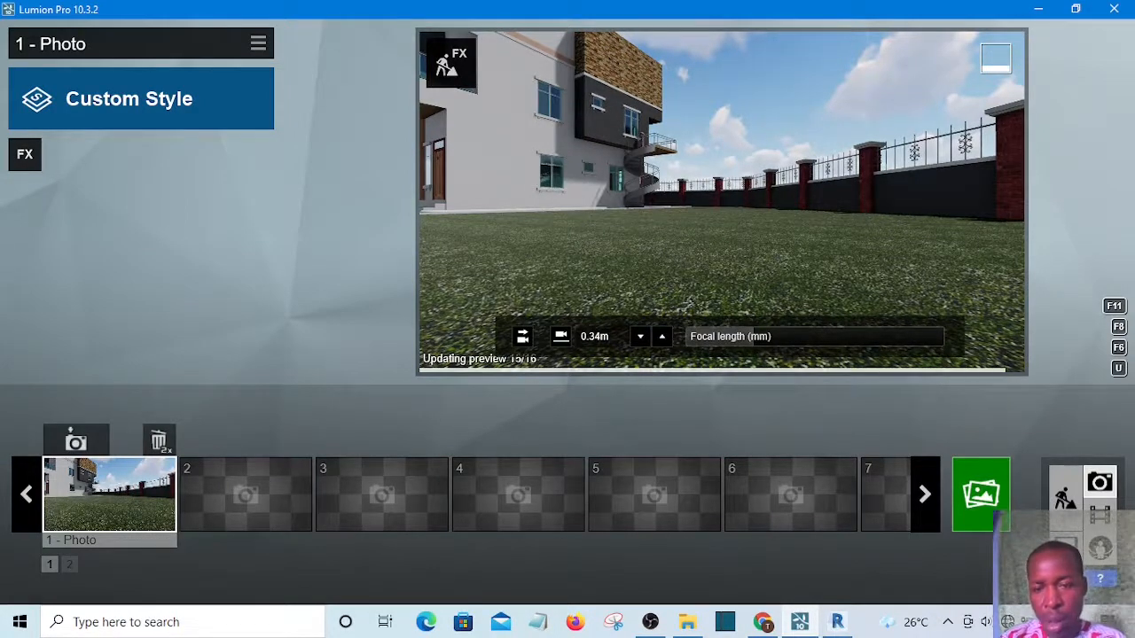
mouse_move(722, 203)
right_down()
mouse_move(747, 218)
mouse_move(741, 198)
mouse_move(799, 186)
mouse_move(735, 202)
mouse_move(769, 203)
mouse_move(725, 193)
right_up()
key(d)
right_drag(602, 224, 582, 225)
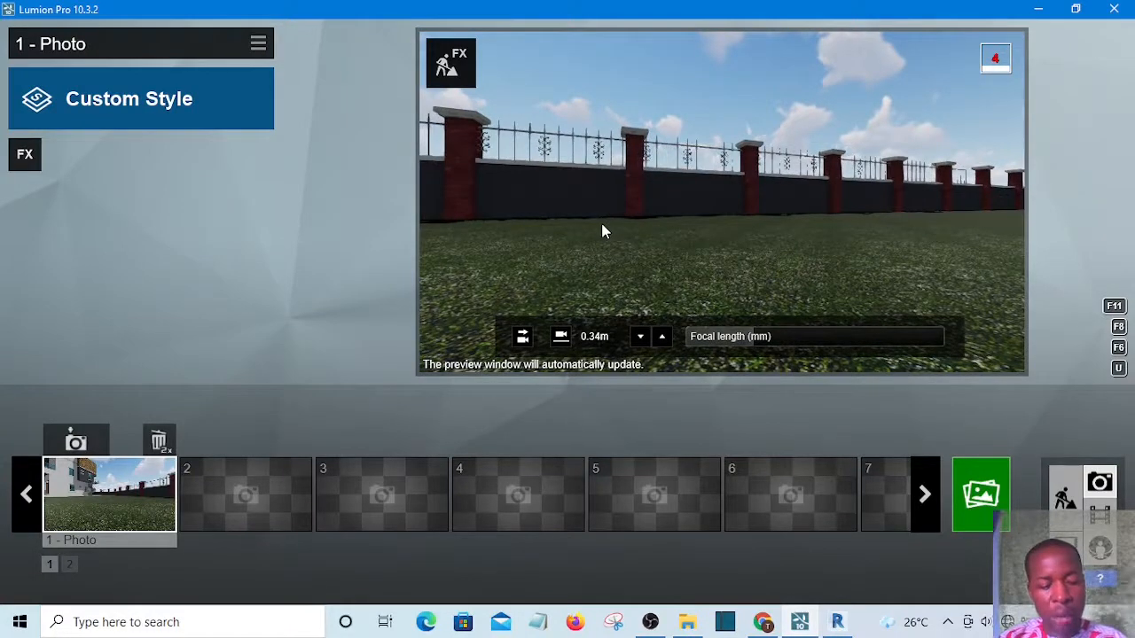
Move the camera sideways along the boundary fence to inspect the wall close up
key(a)
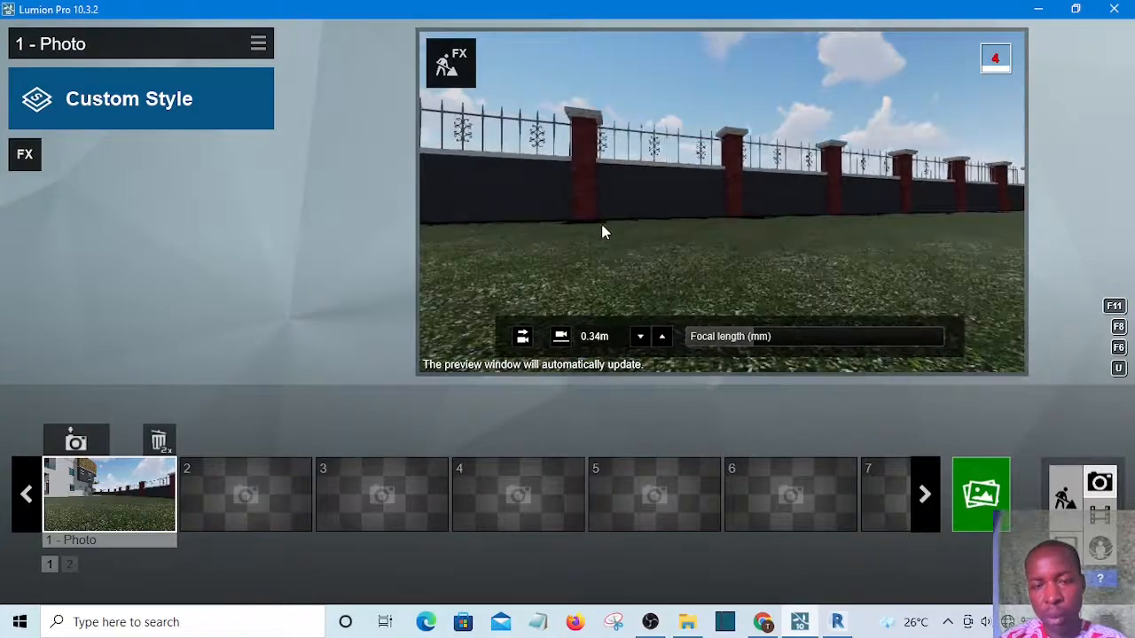
key(d)
key(a)
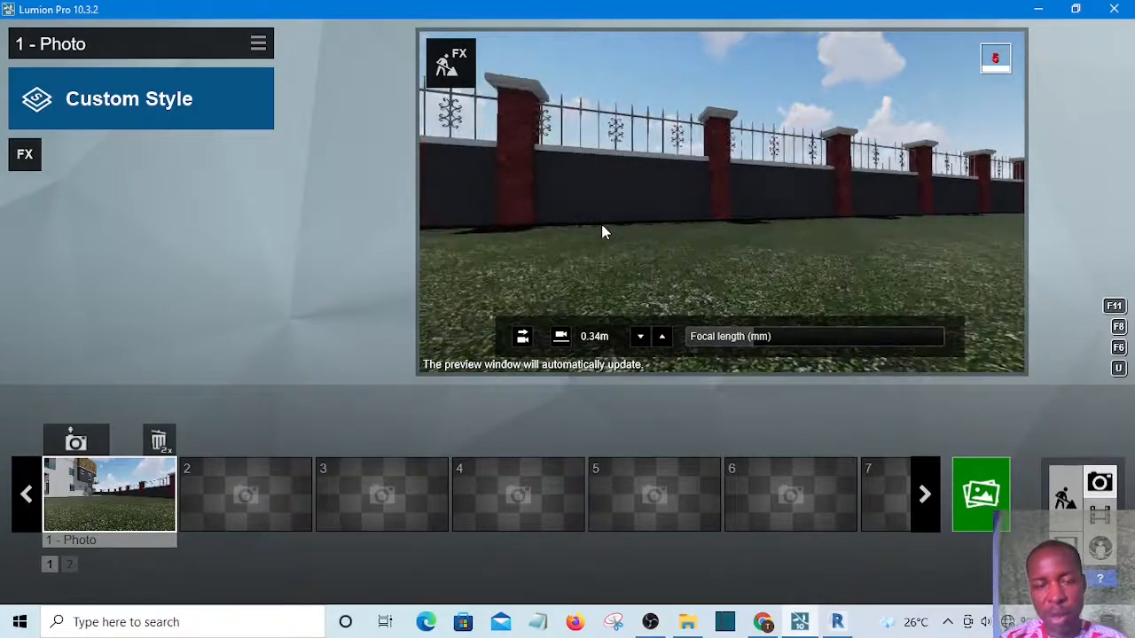
key(a)
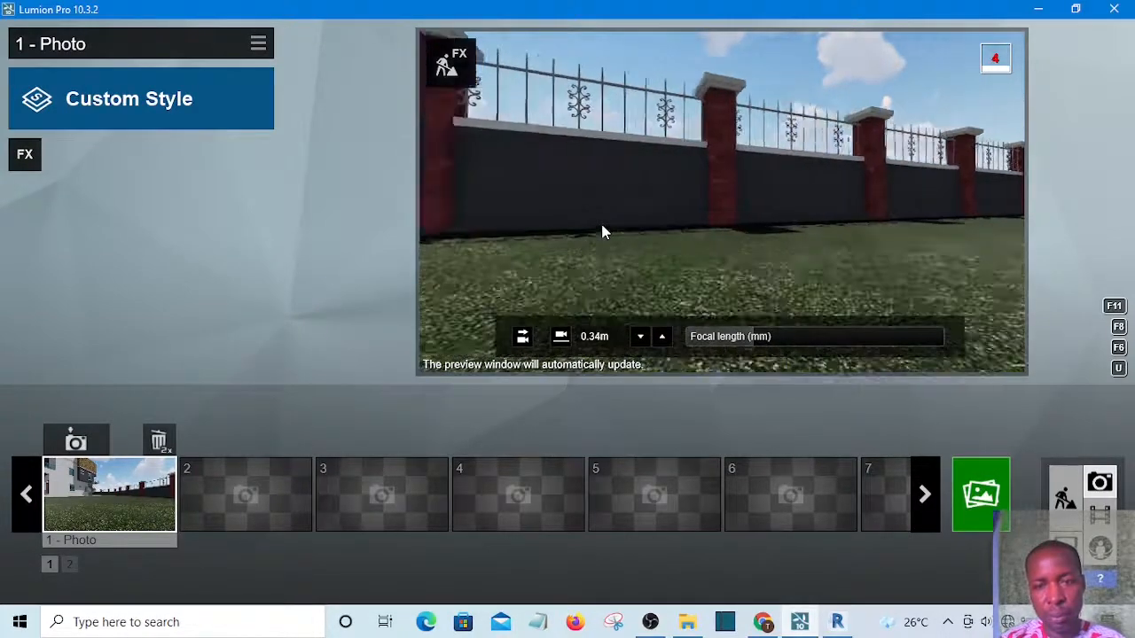
key(a)
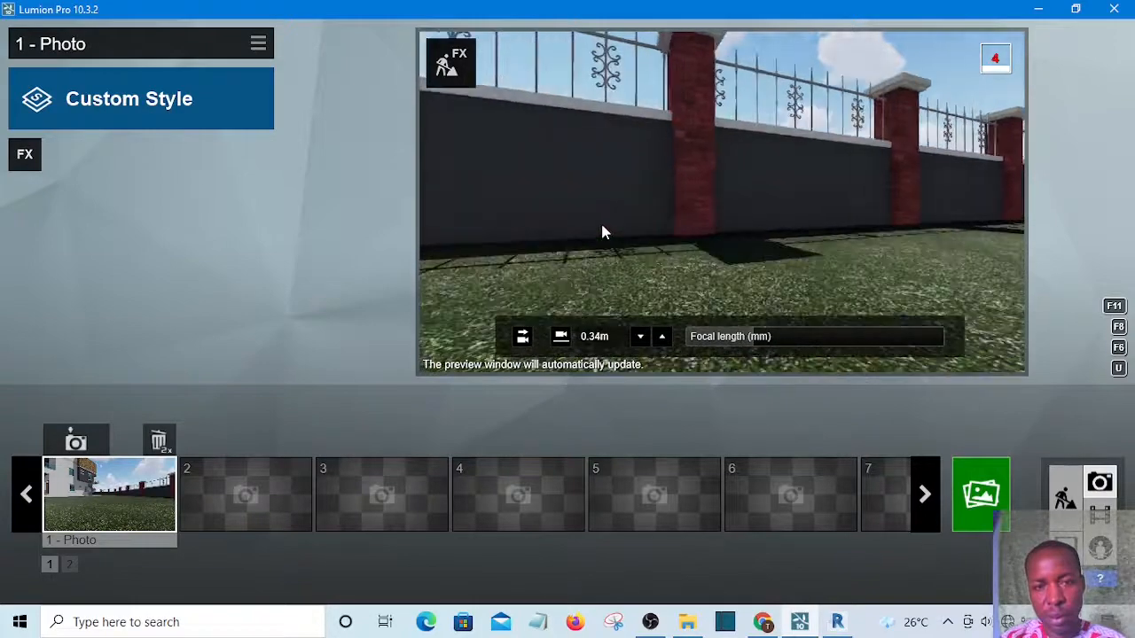
key(a)
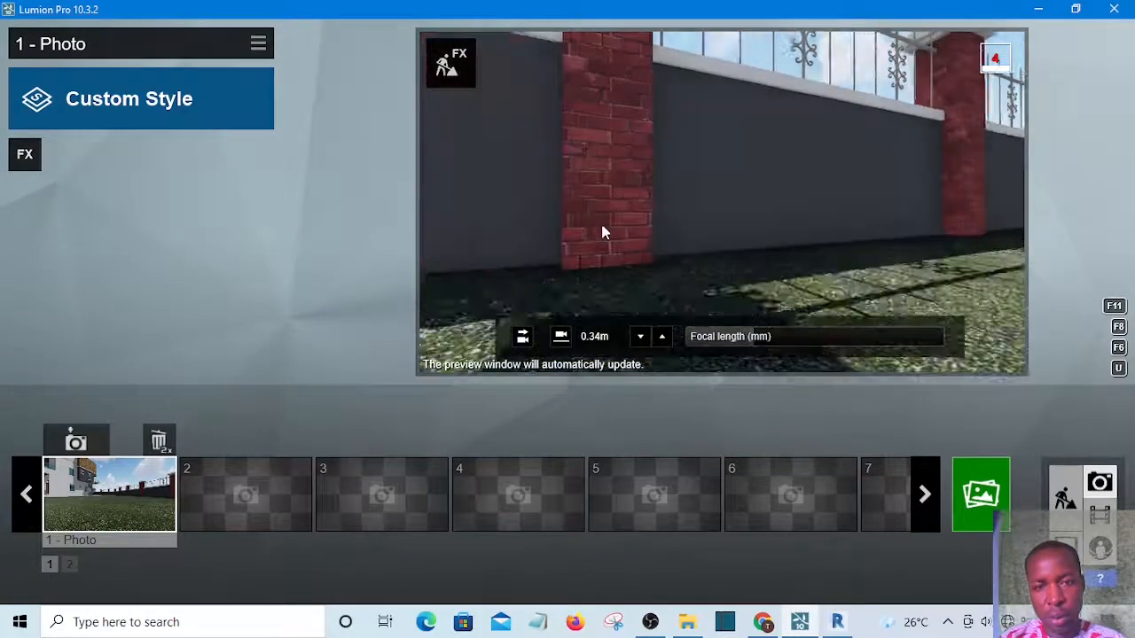
key(a)
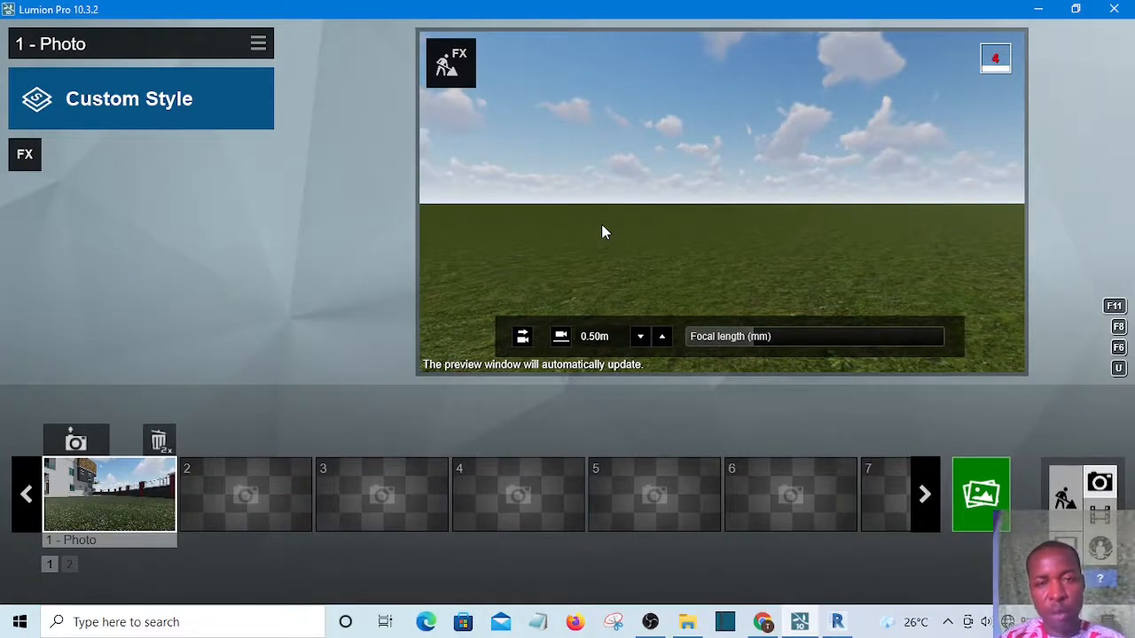
Walk the camera back along the fence toward the side wall of the house
key(s)
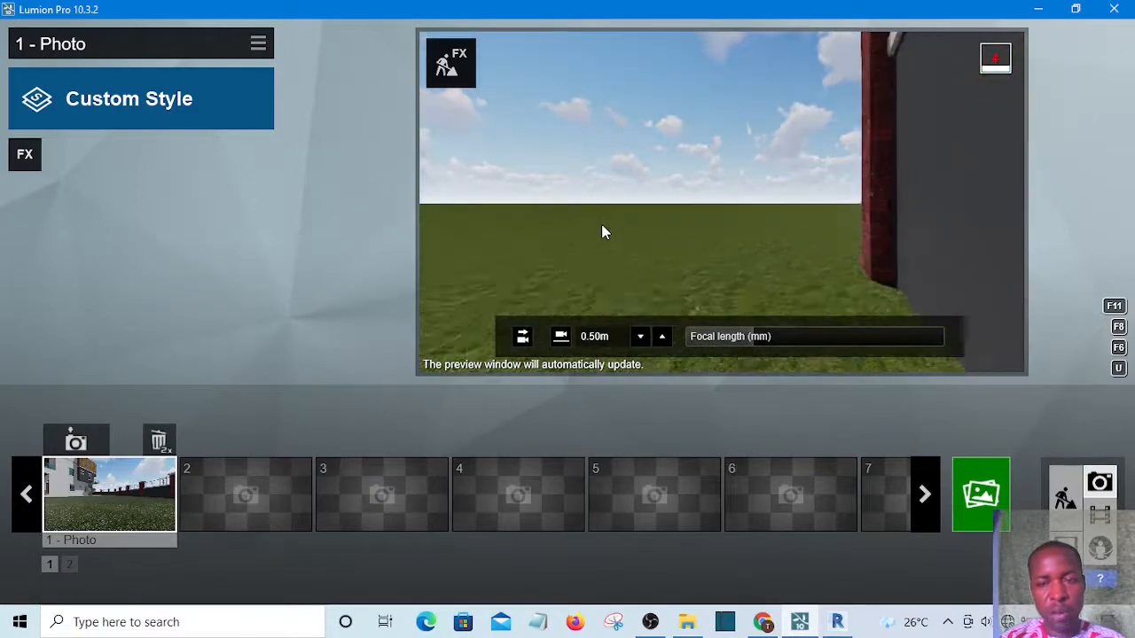
key(s)
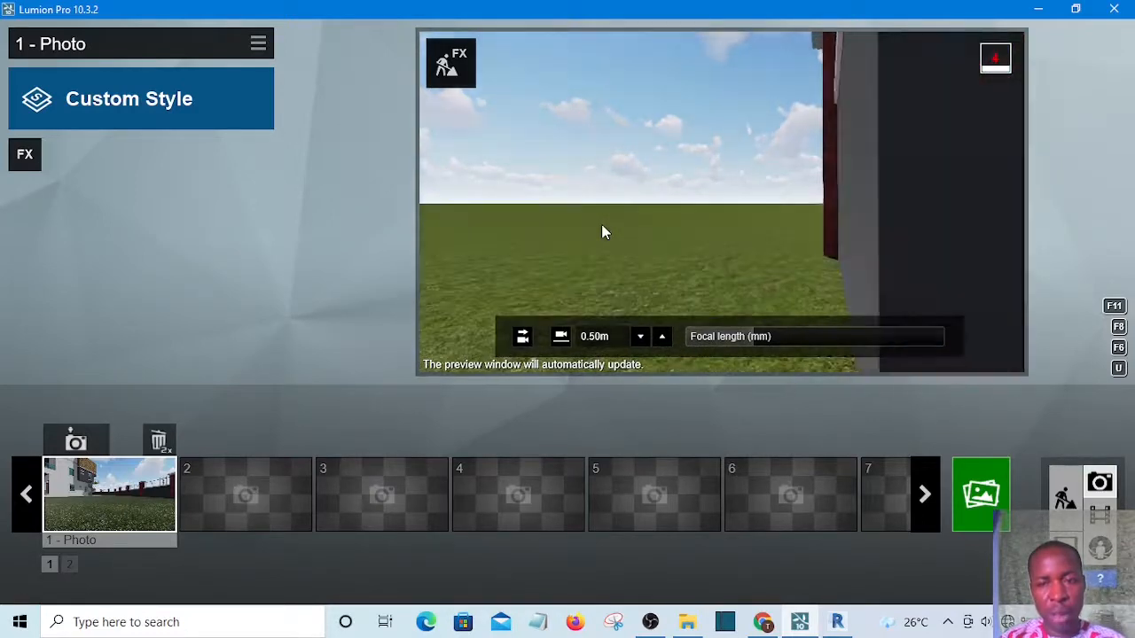
key(s)
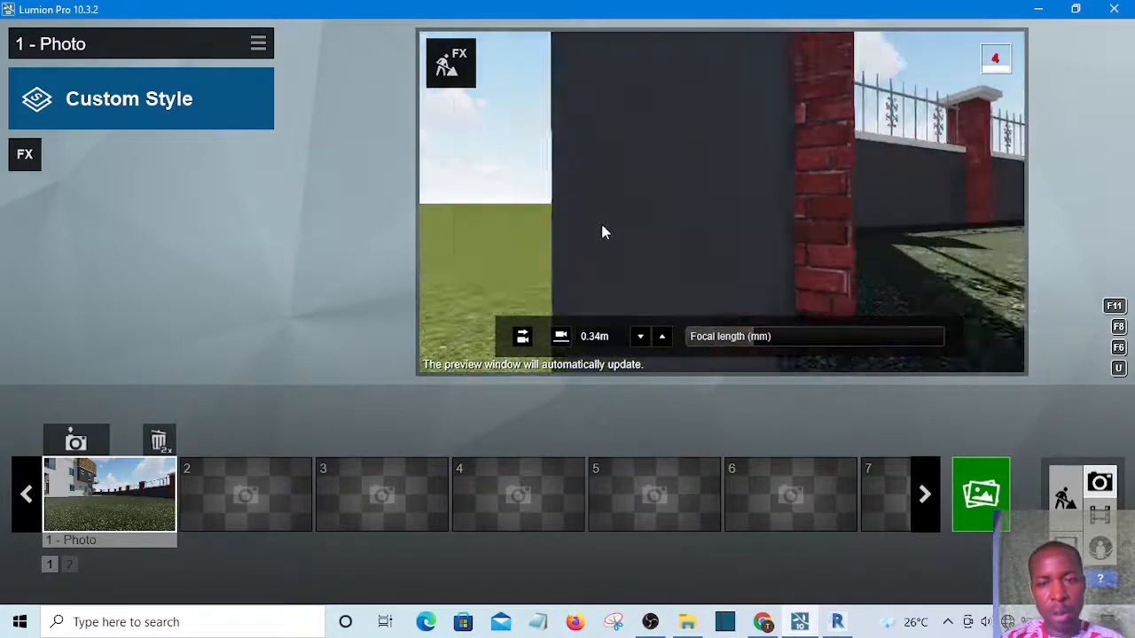
key(s)
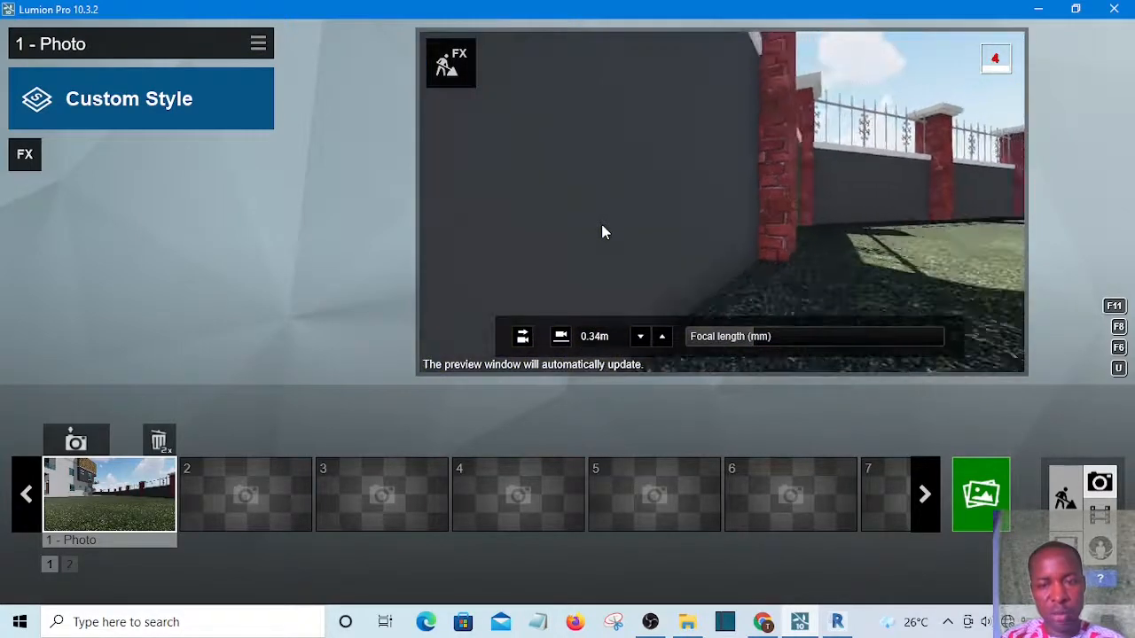
key(s)
key(s)
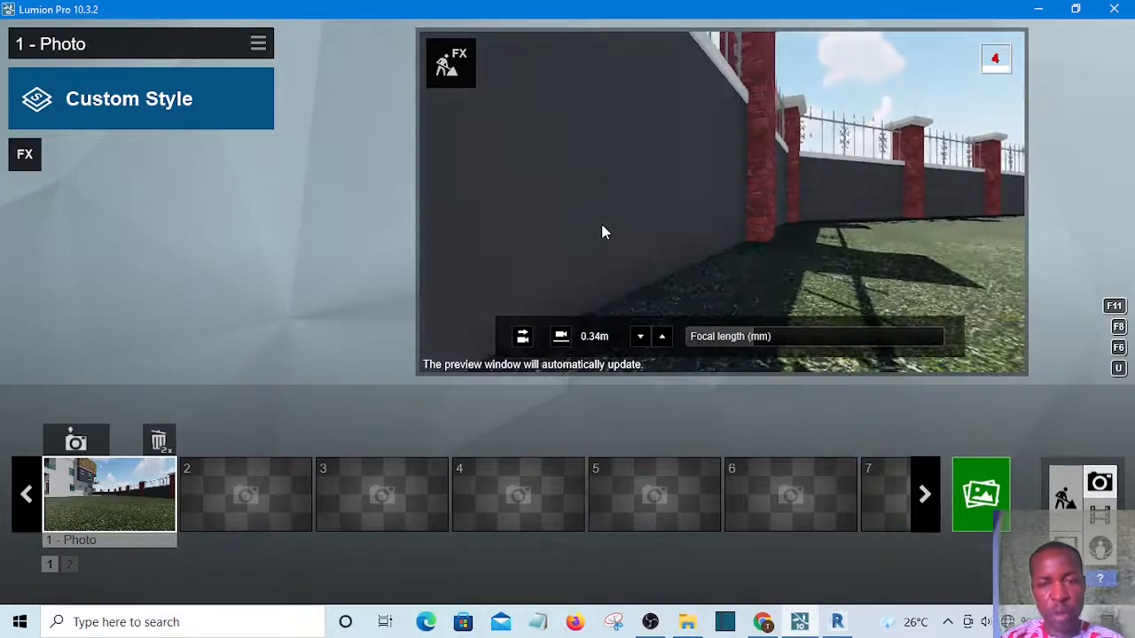
key(s)
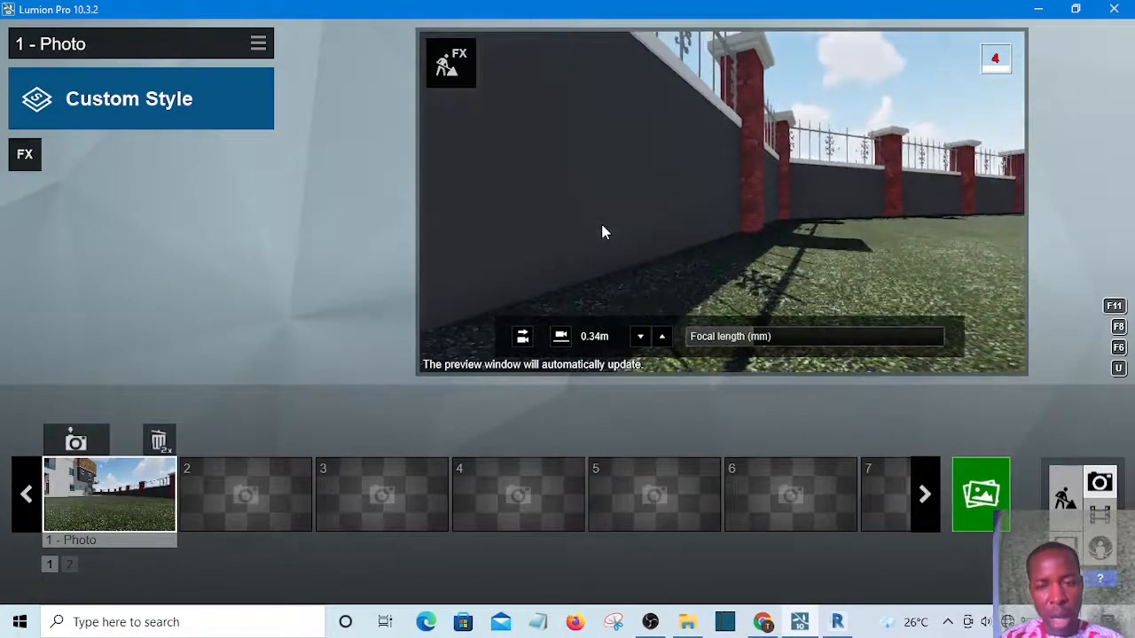
key(s)
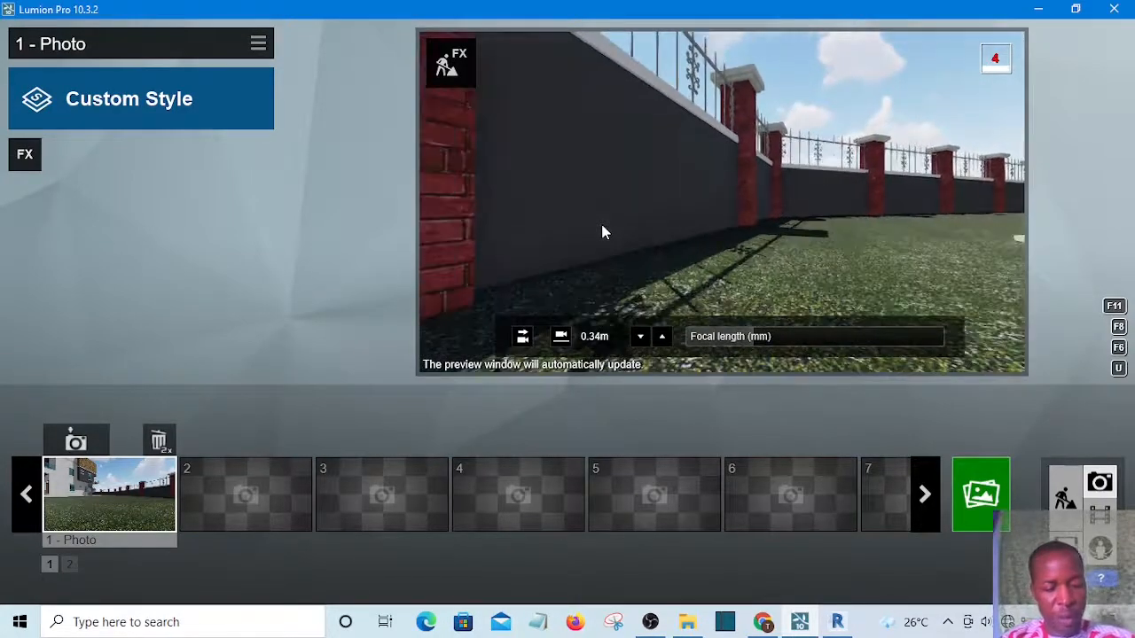
key(s)
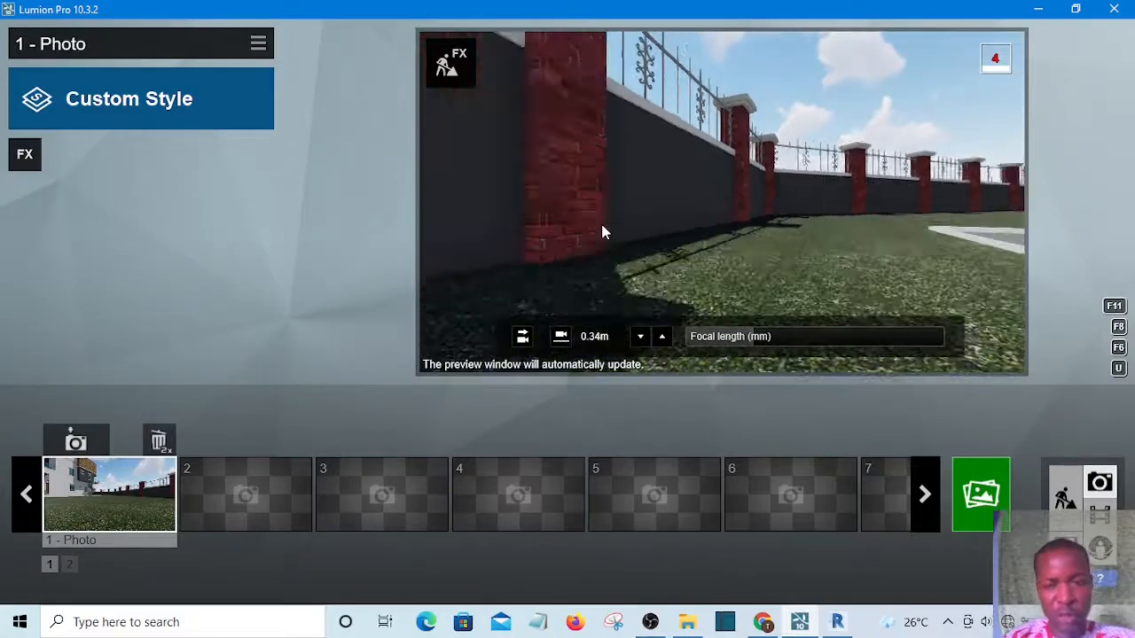
key(s)
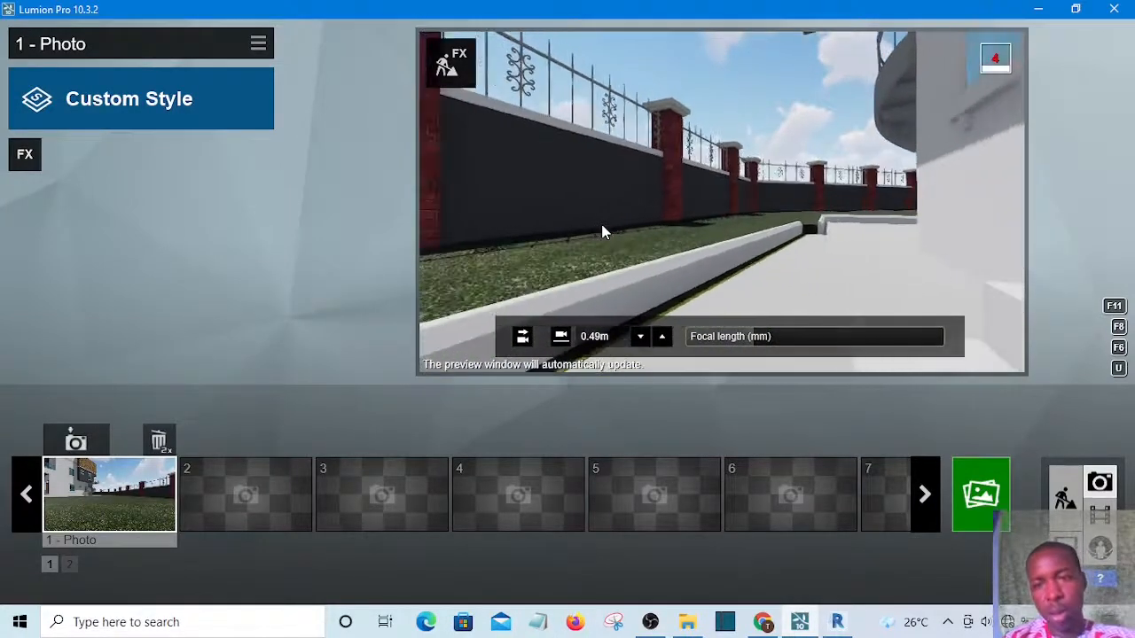
key(d)
key(s)
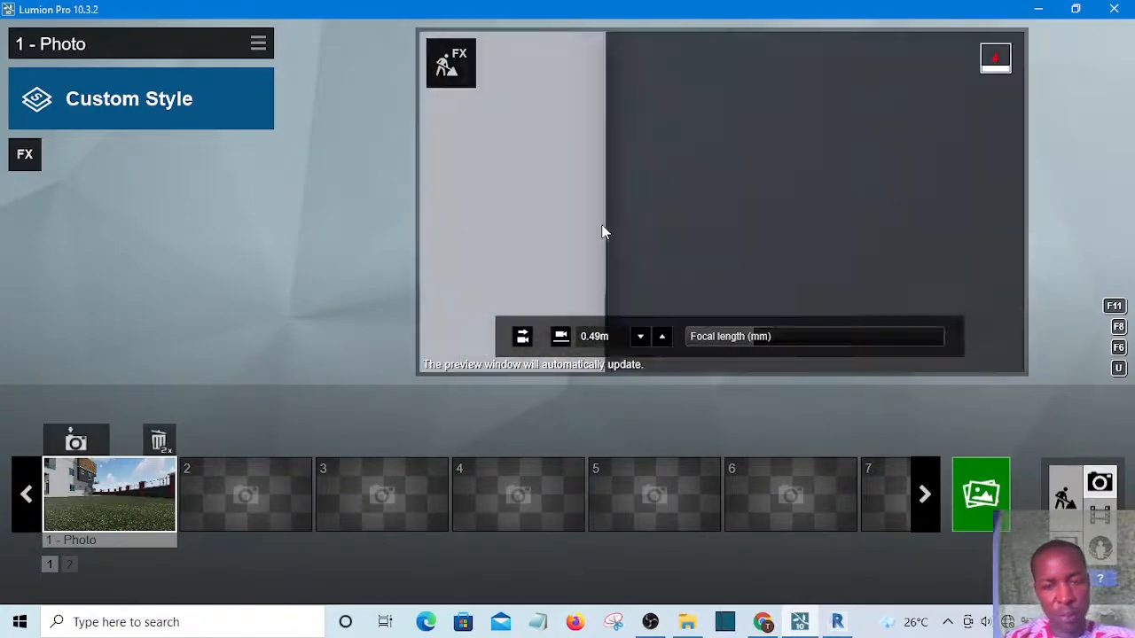
key(s)
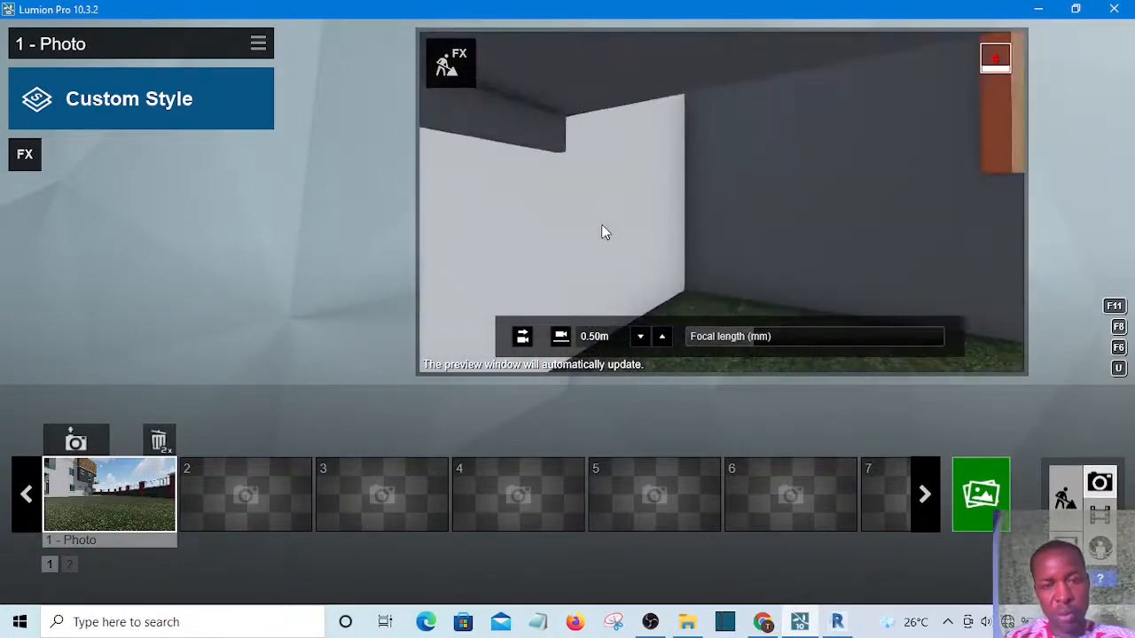
key(s)
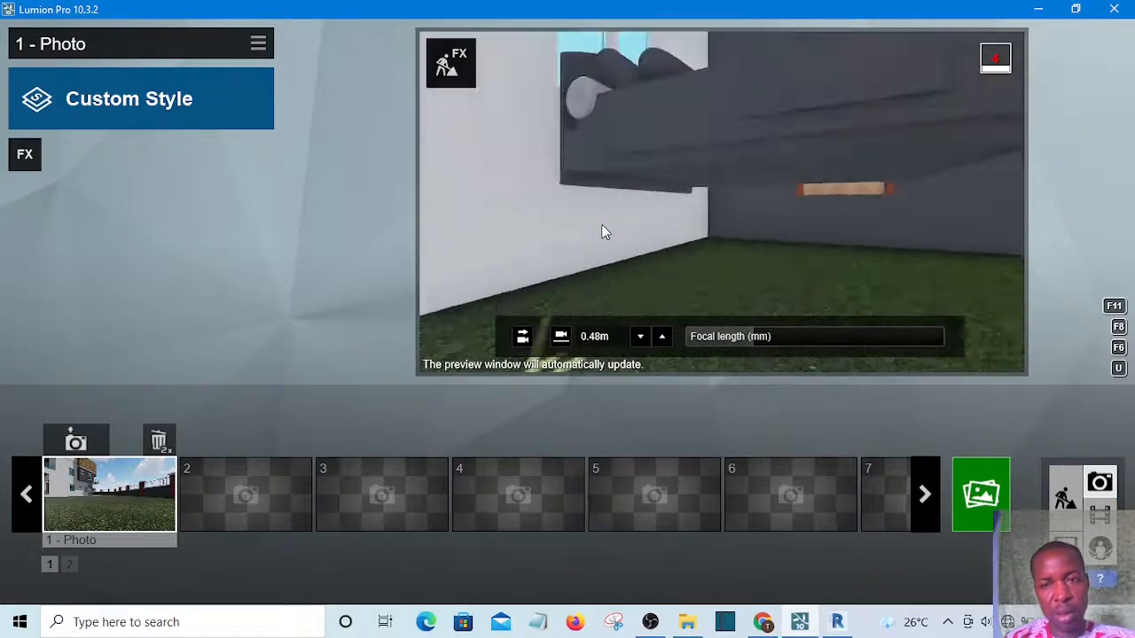
key(s)
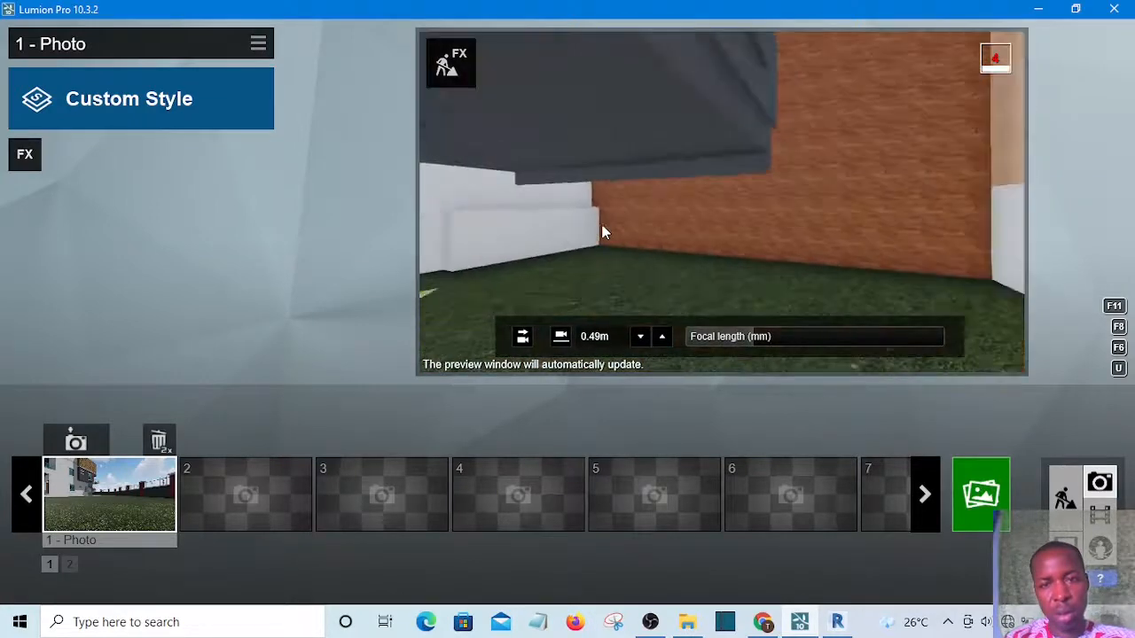
key(s)
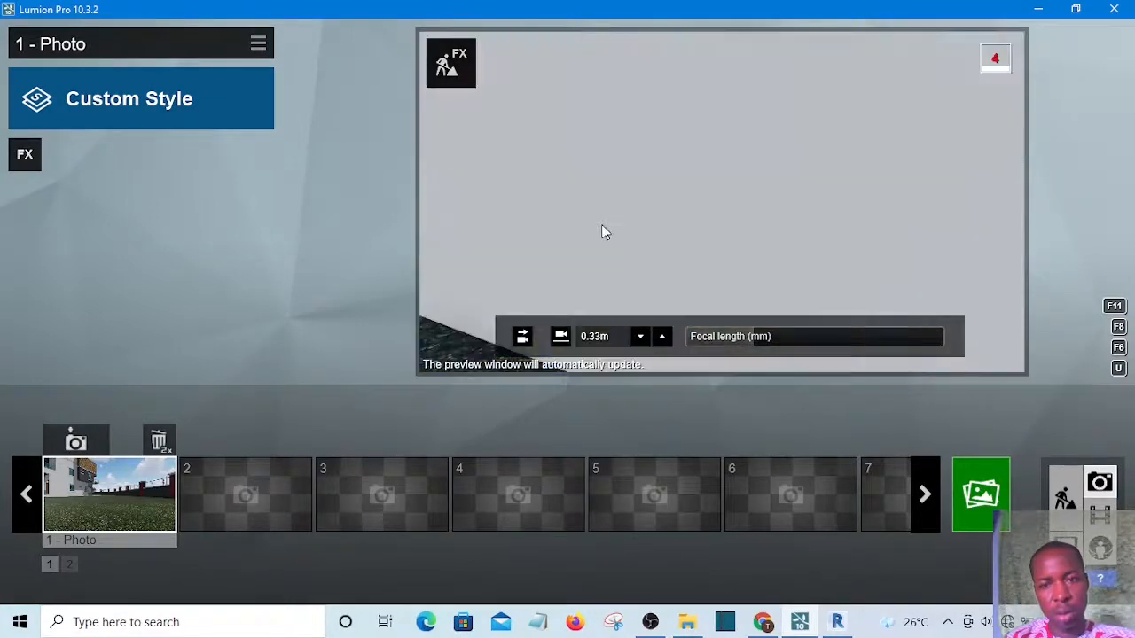
key(s)
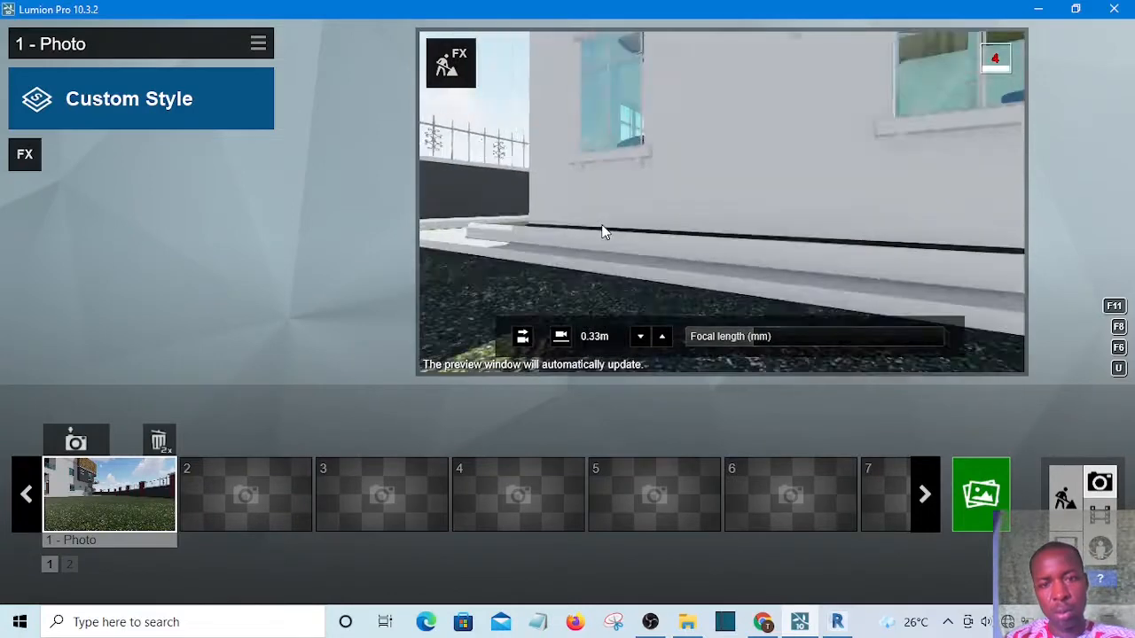
key(s)
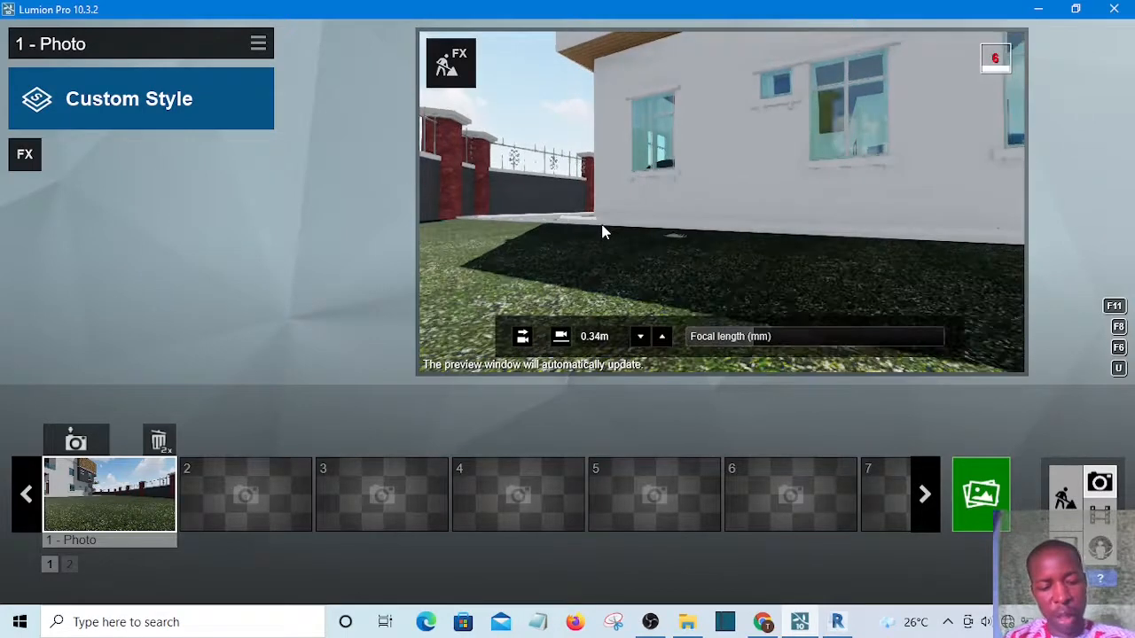
key(s)
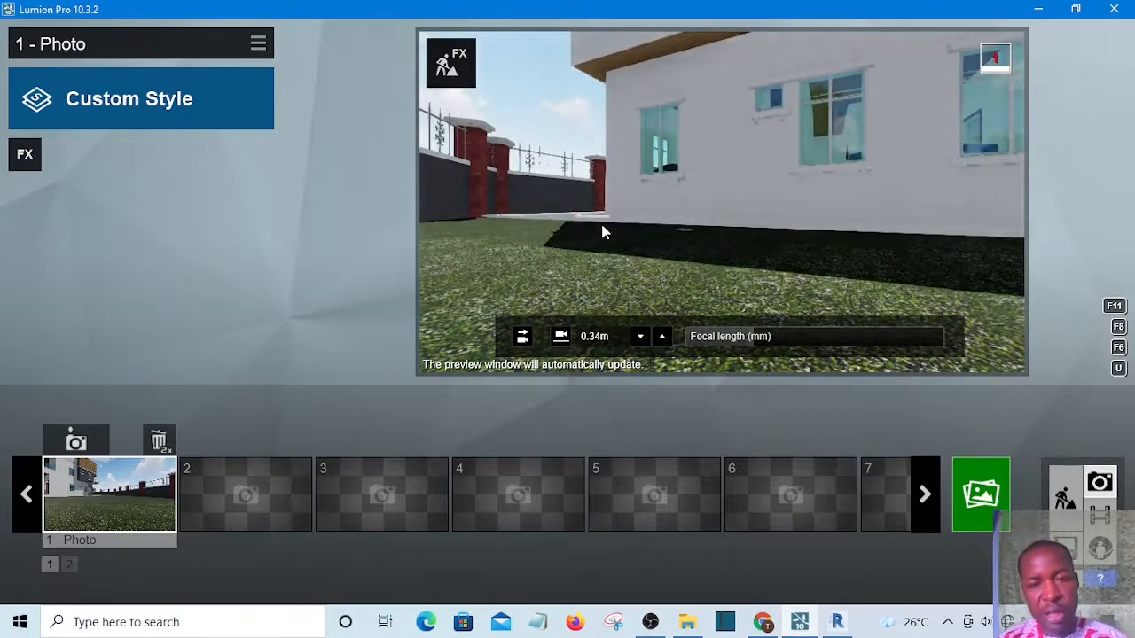
key(s)
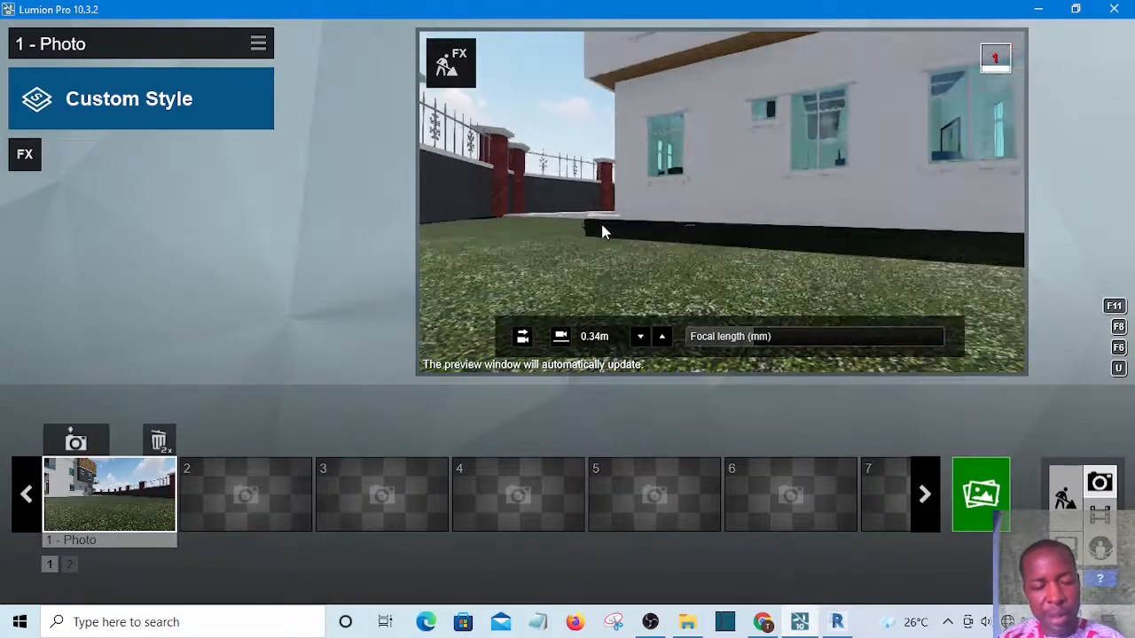
key(s)
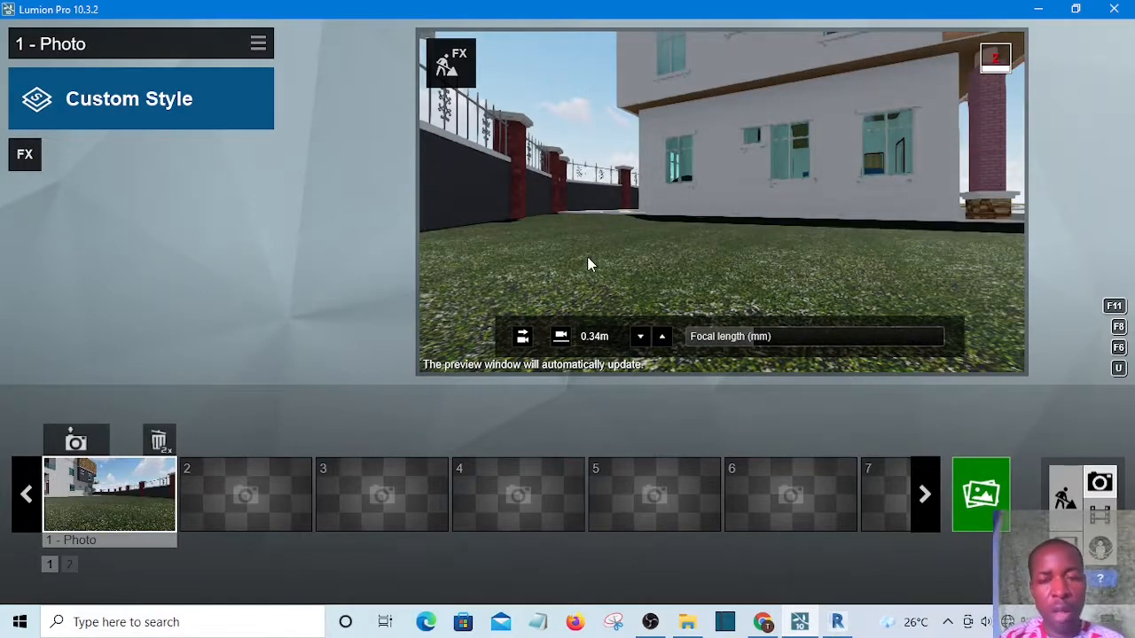
Raise the camera, move and turn it toward the front corner of the house, and store that view in the first photo
key(q)
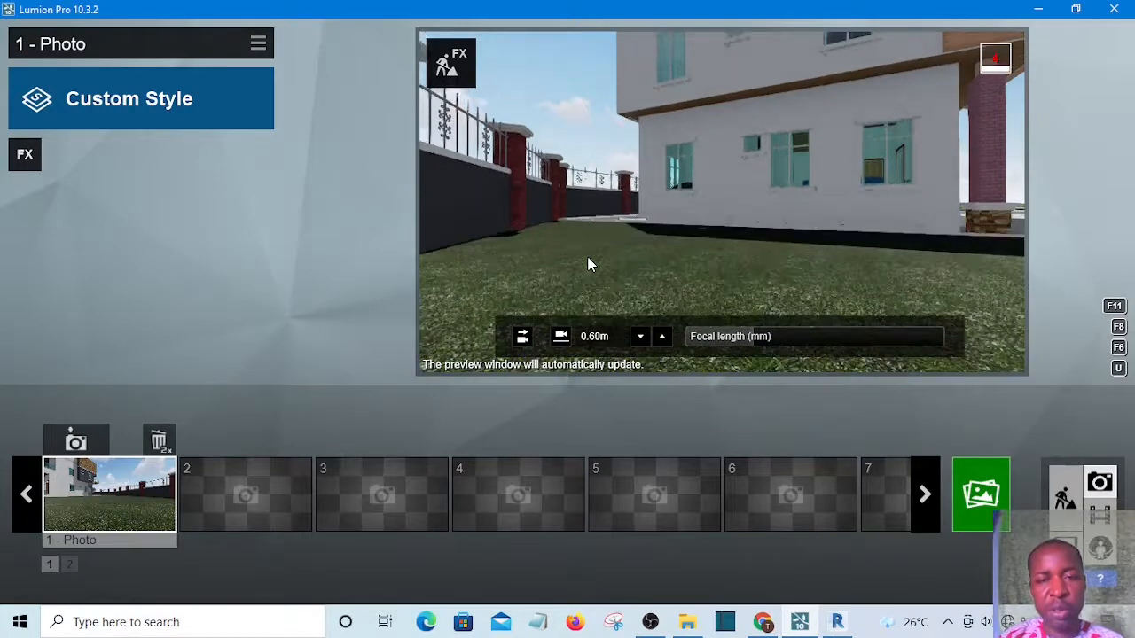
key(q)
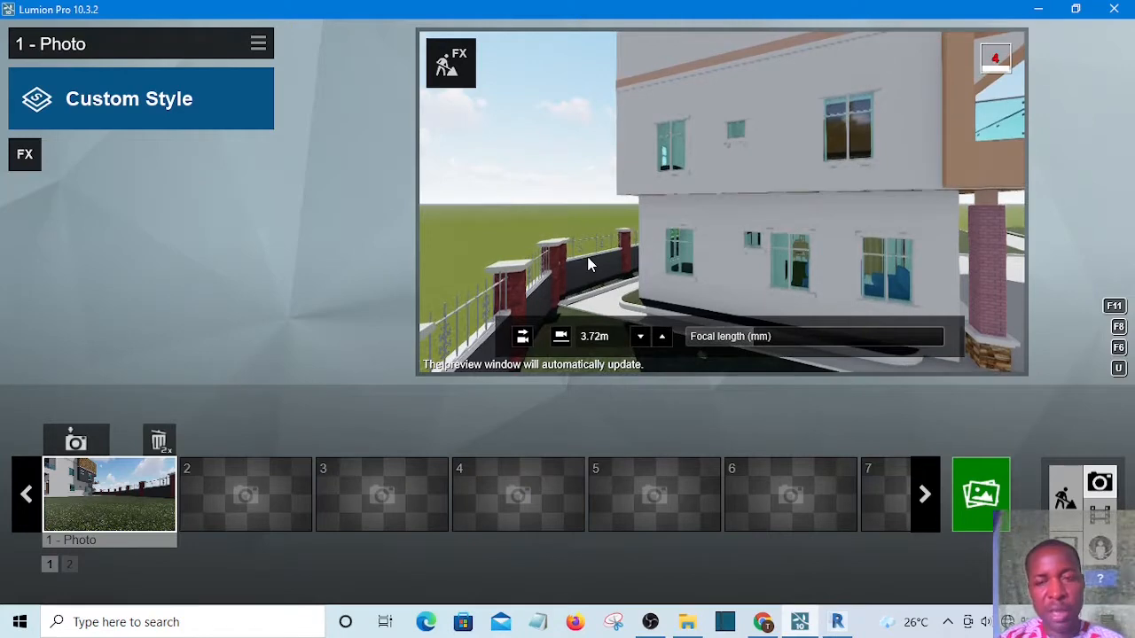
key(d)
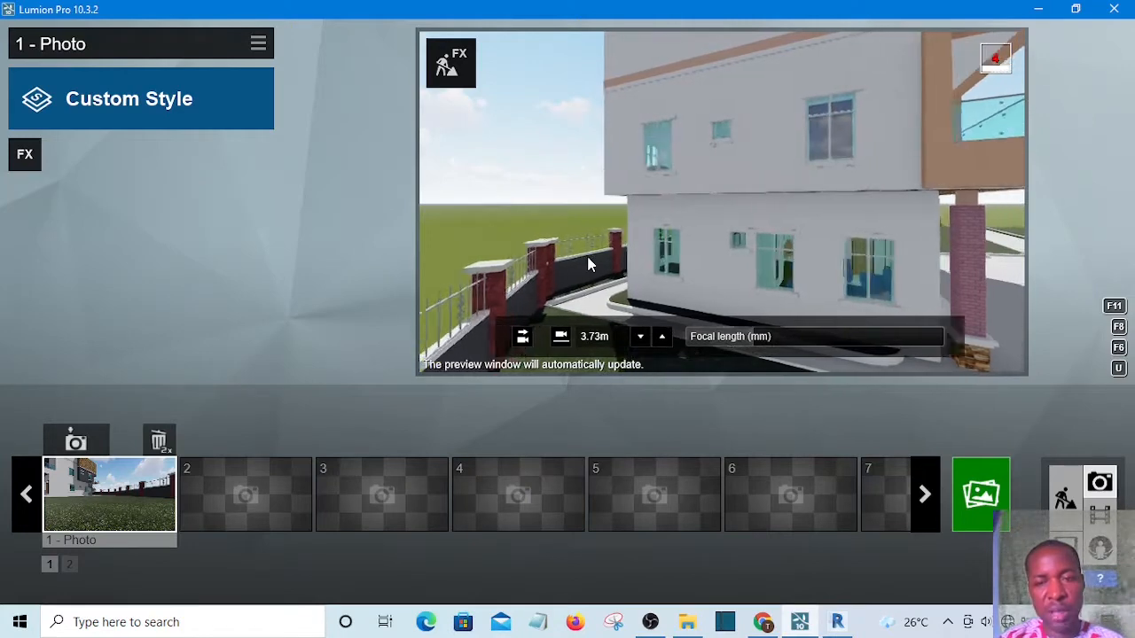
key(d)
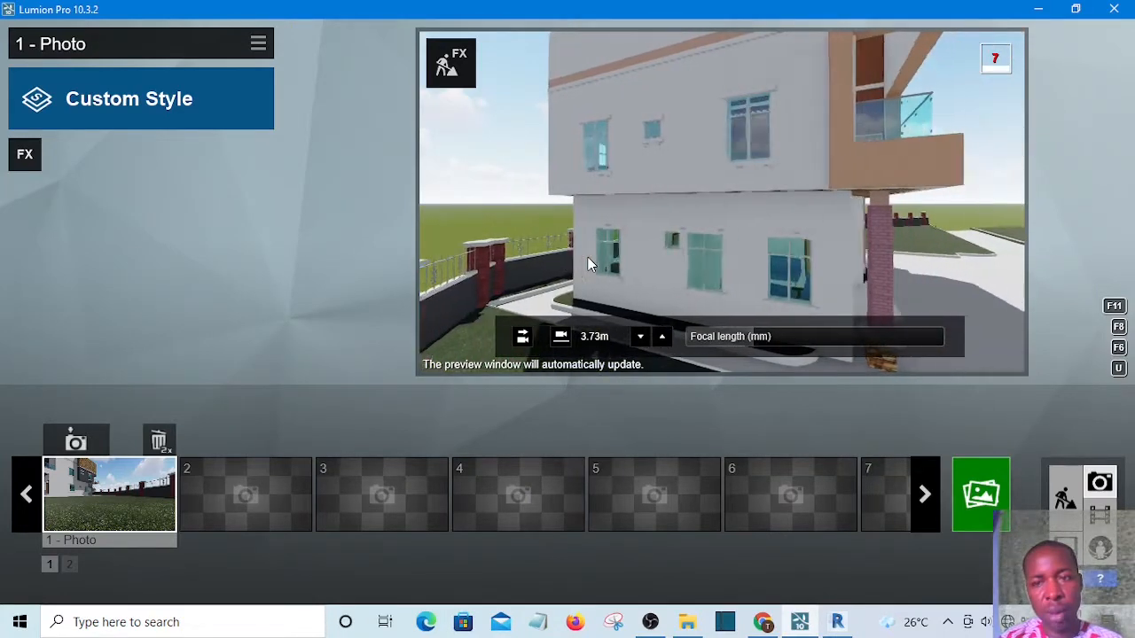
key(d)
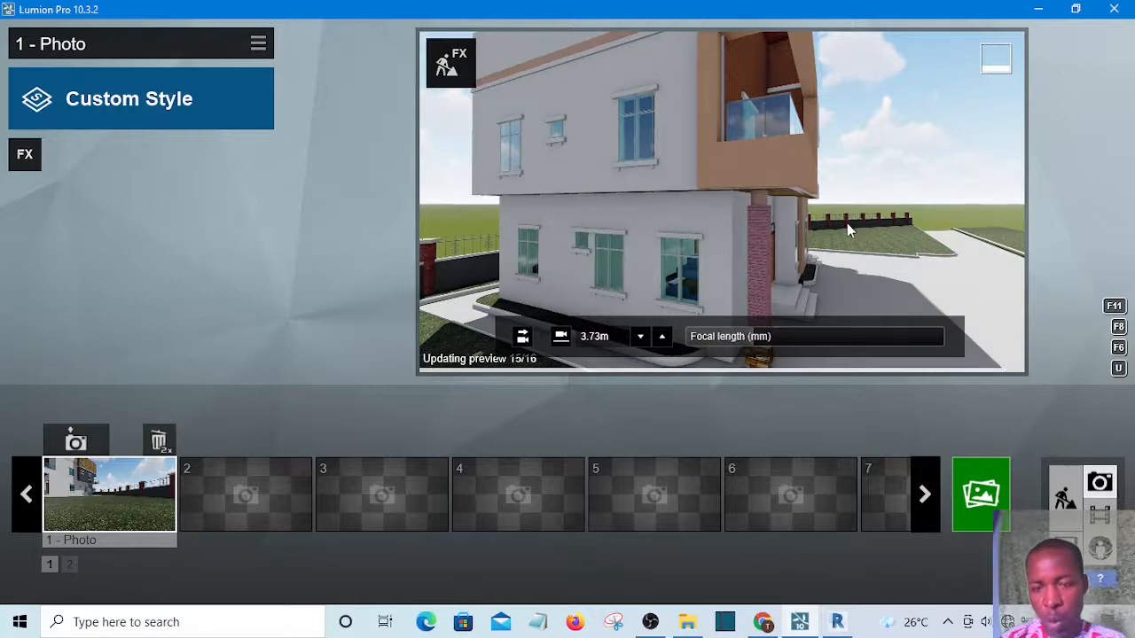
mouse_move(837, 218)
right_down()
mouse_move(826, 257)
mouse_move(794, 241)
mouse_move(775, 249)
mouse_move(837, 228)
mouse_move(759, 240)
mouse_move(836, 225)
right_up()
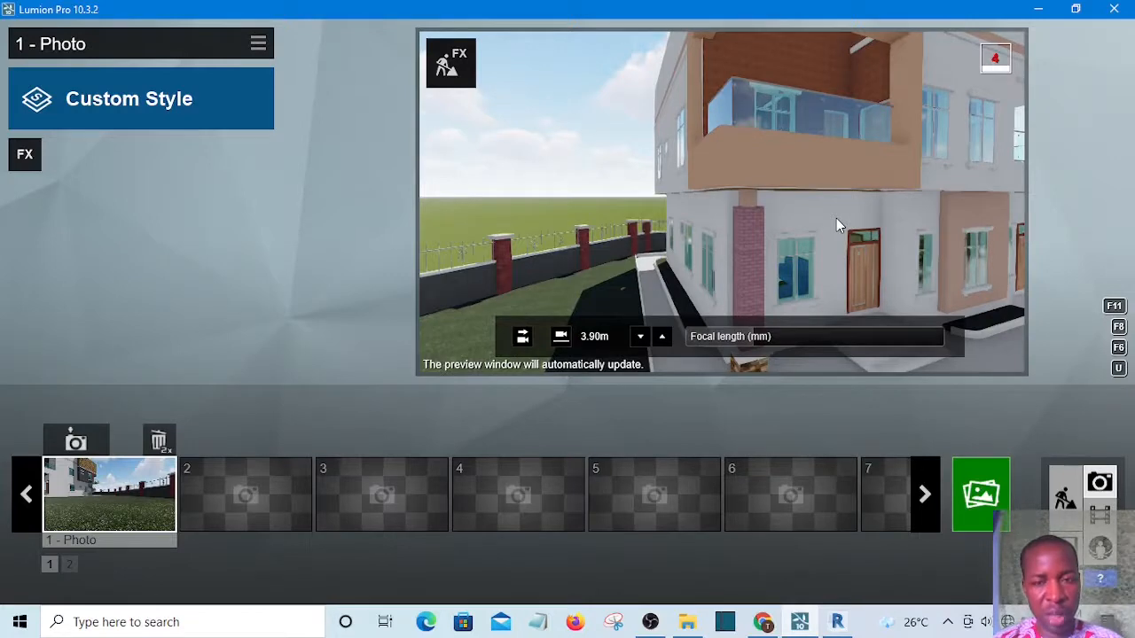
key(d)
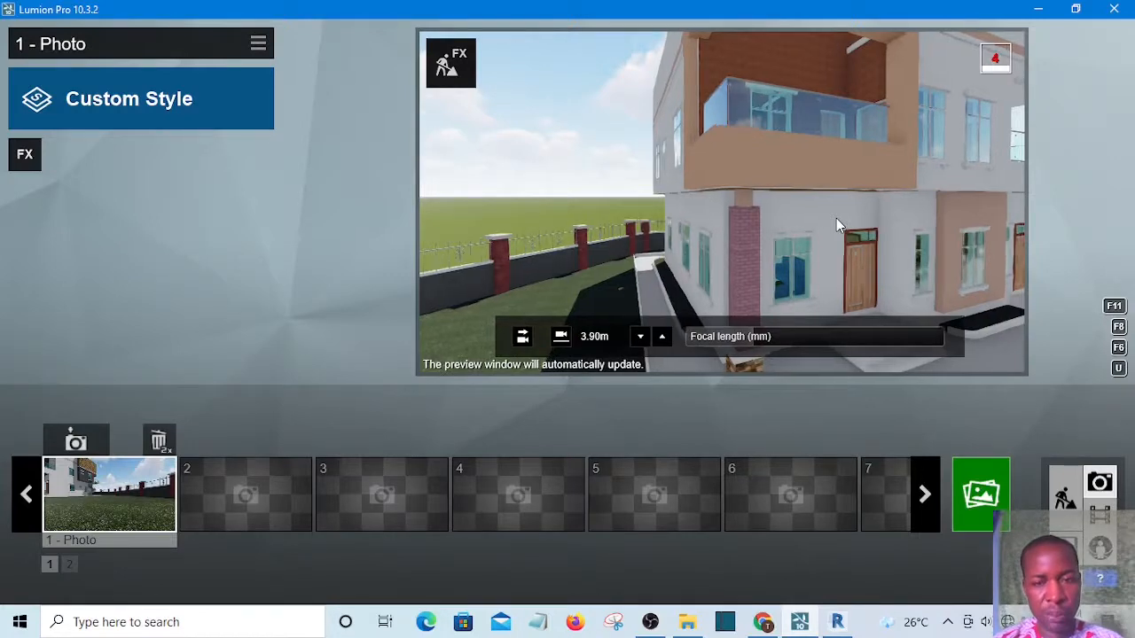
key(d)
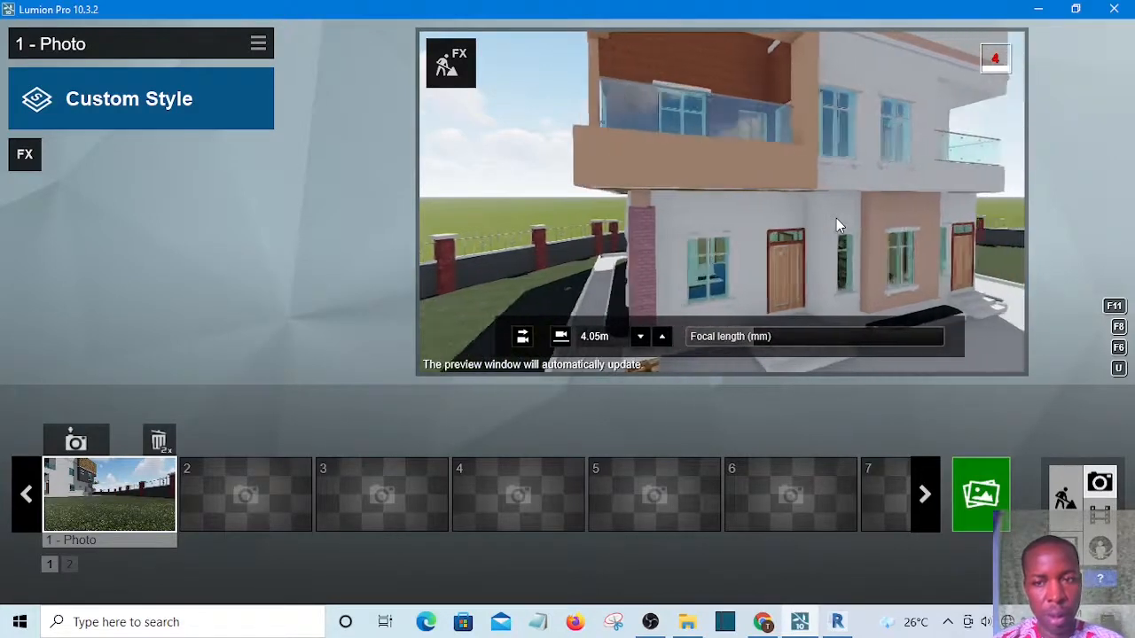
key(d)
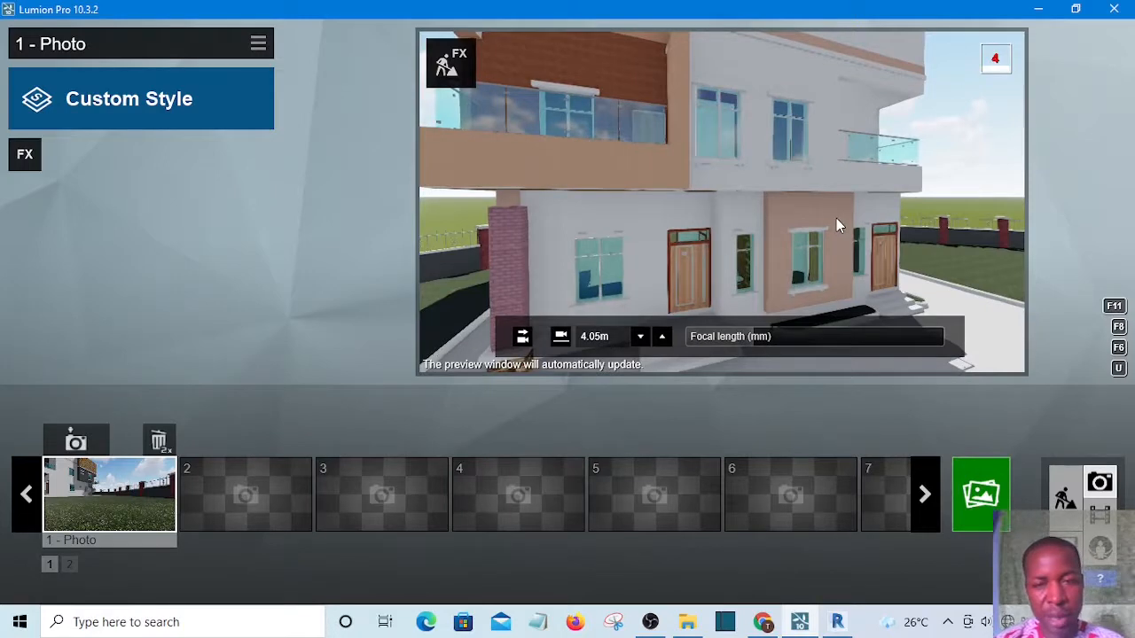
key(s)
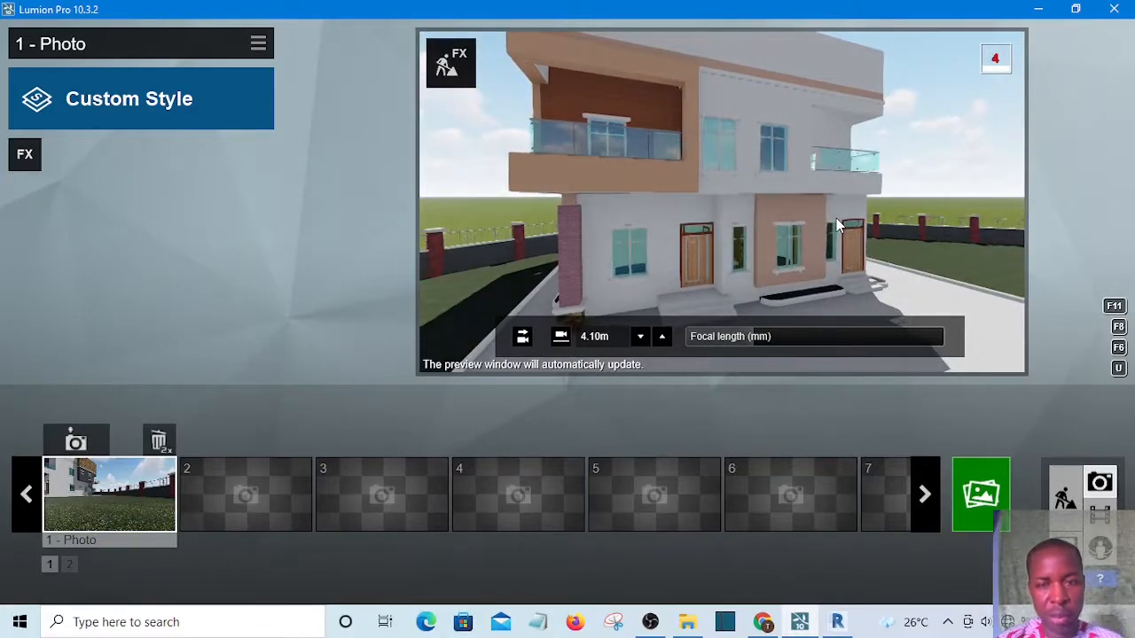
key(q)
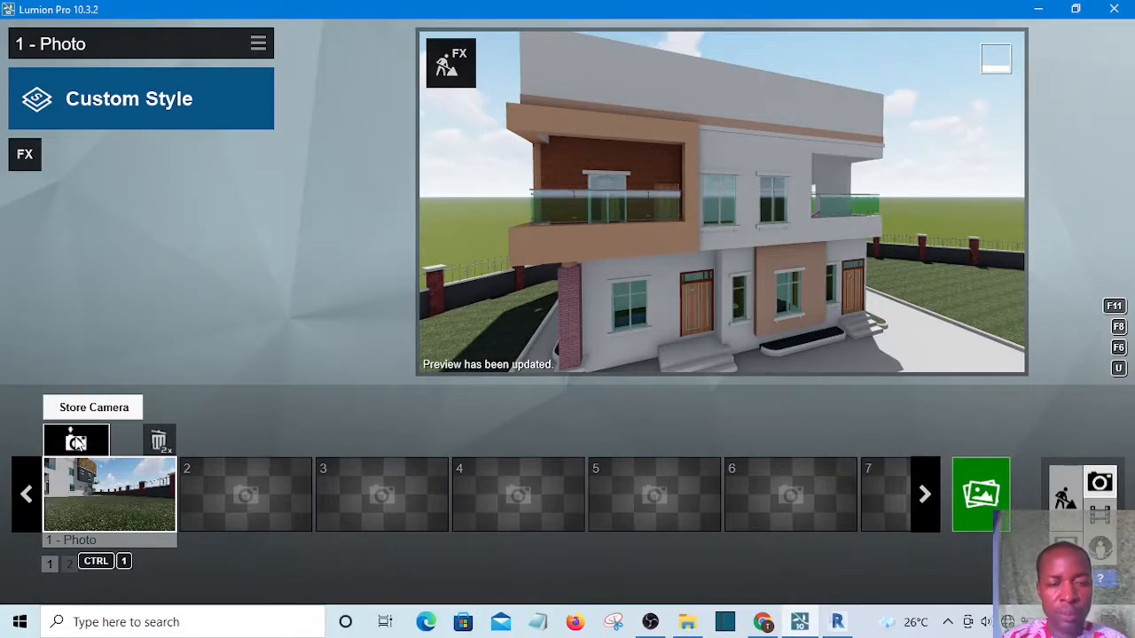
click(77, 440)
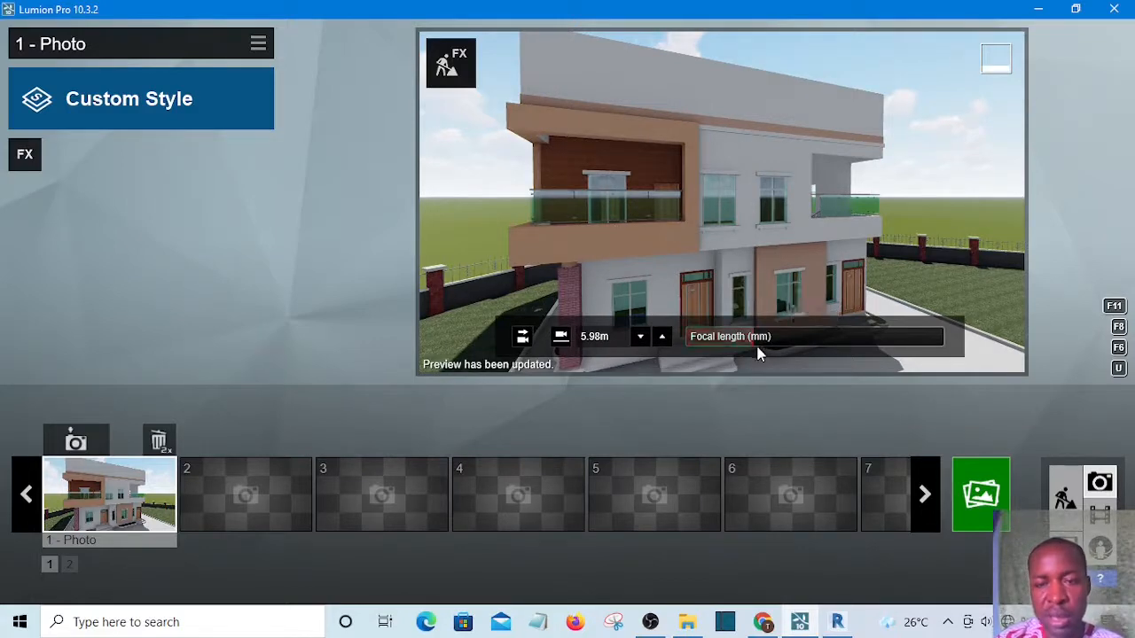
Set the photo camera's focal length to about 38.5 mm
mouse_move(749, 343)
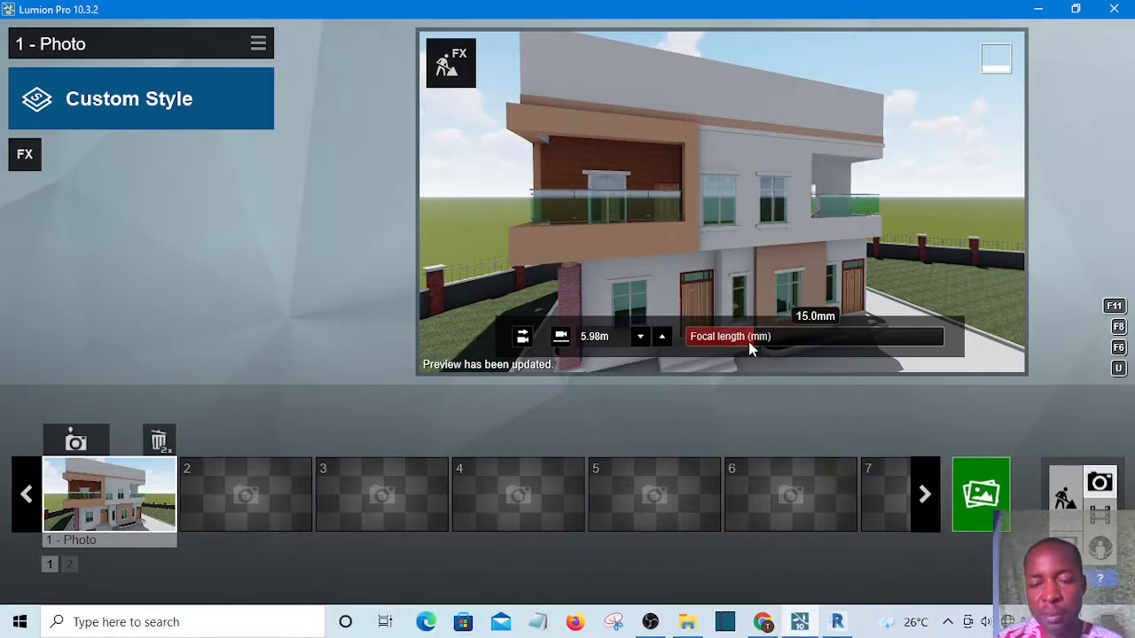
click(754, 341)
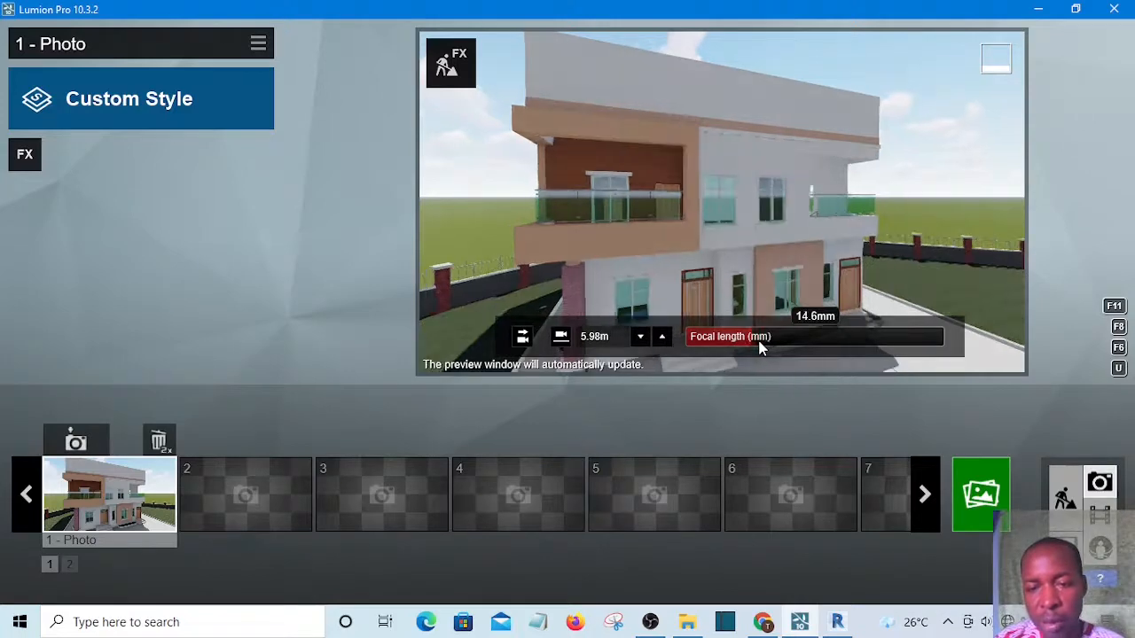
drag(758, 346, 806, 340)
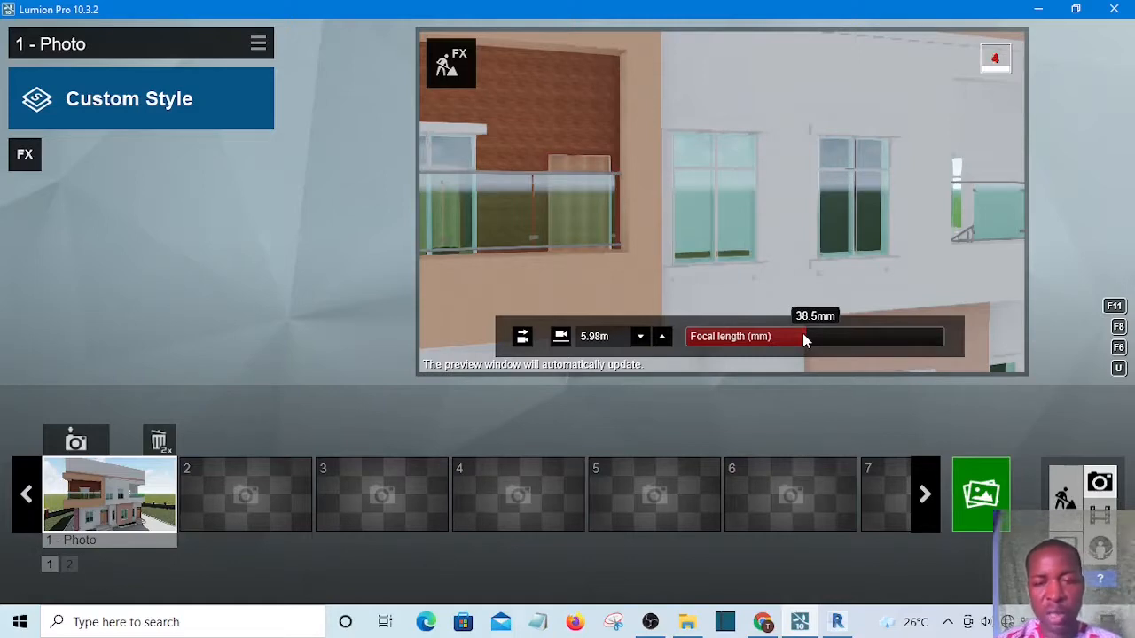
Walk the camera backward until the whole house is framed, and store the view in the first photo
key(s)
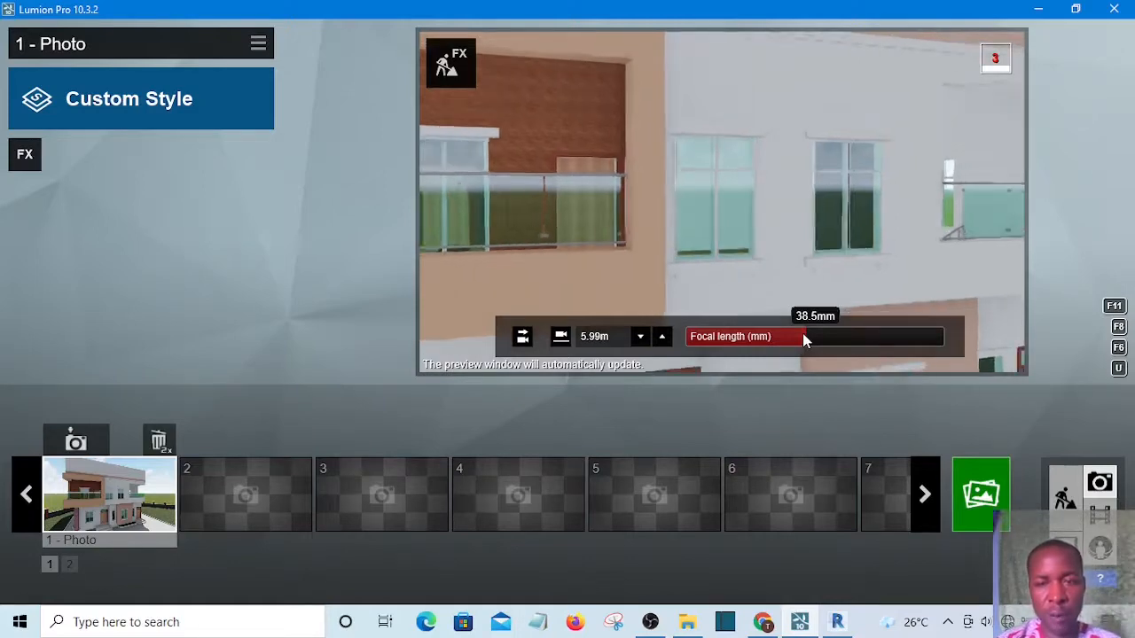
key(s)
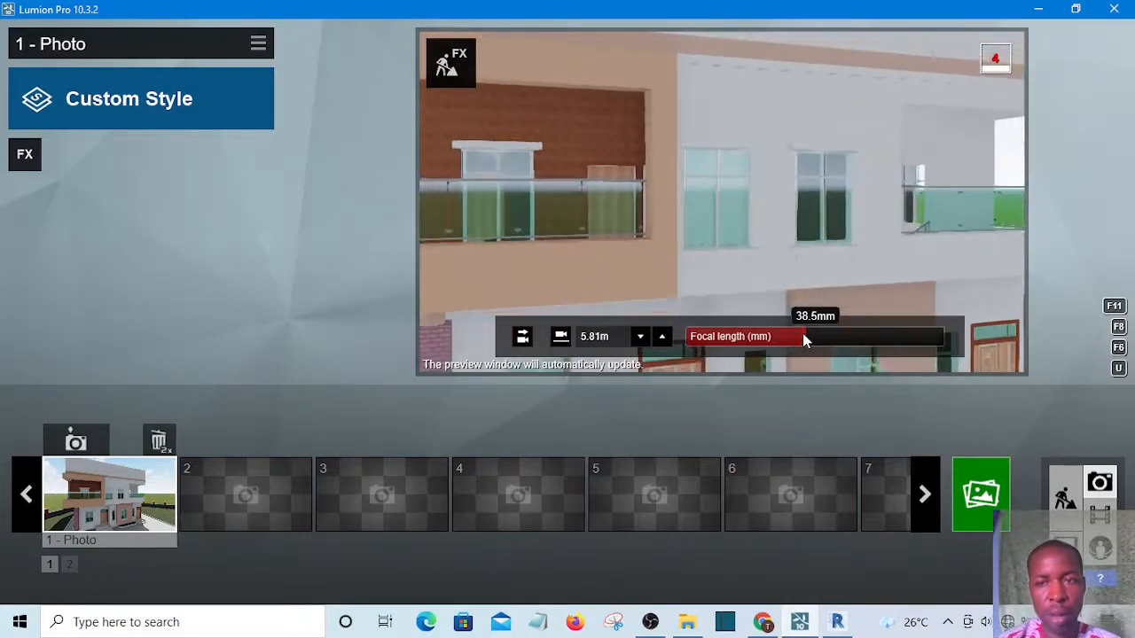
key(s)
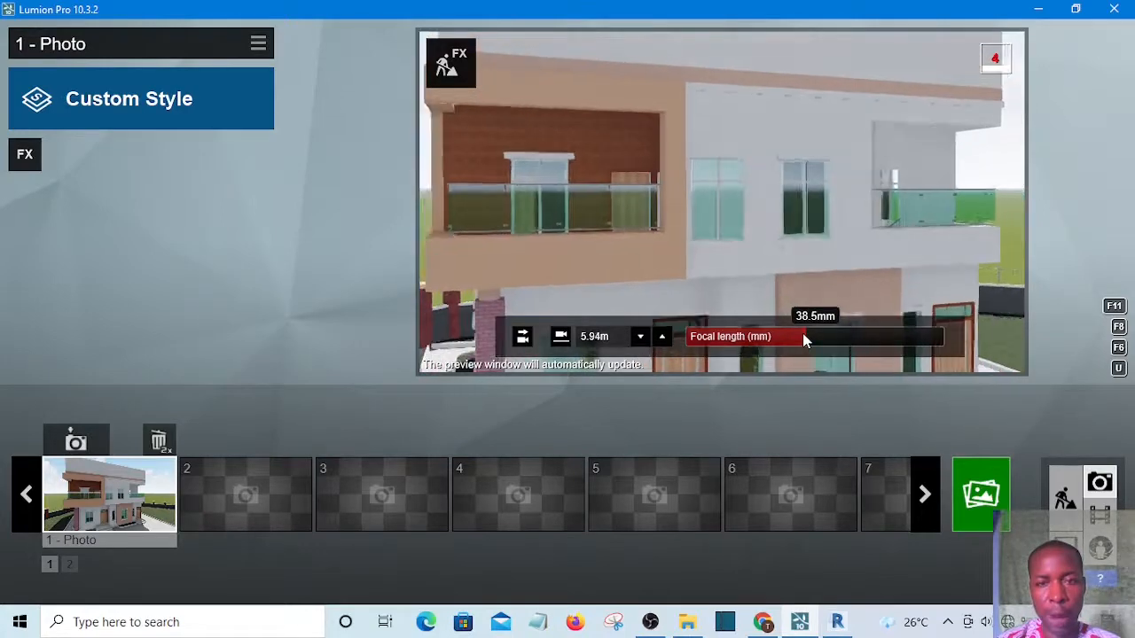
key(s)
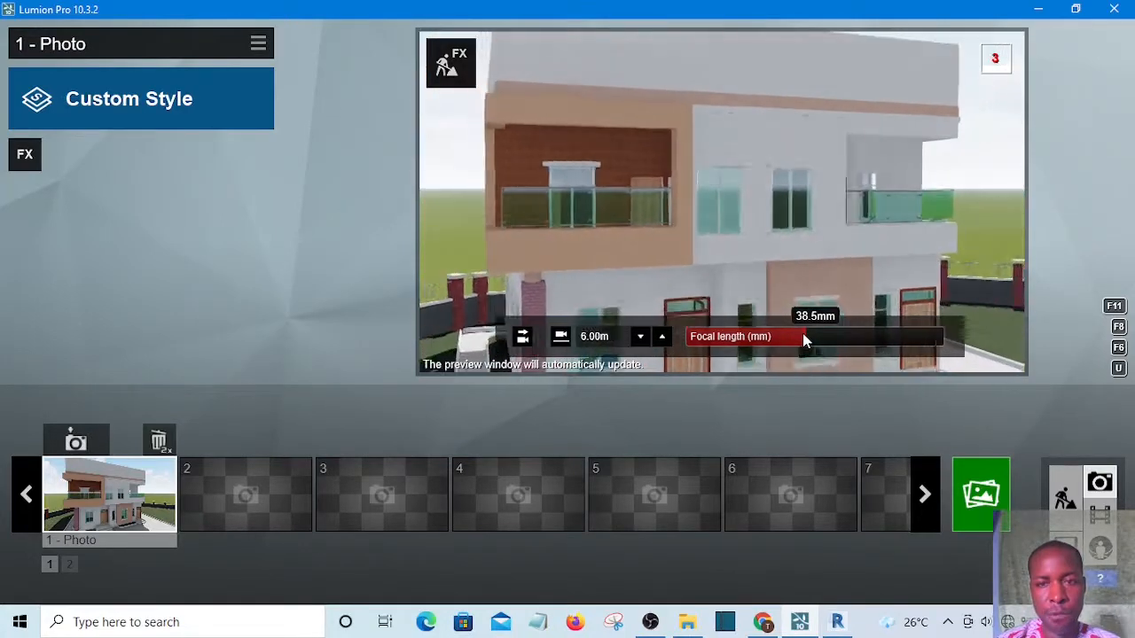
key(s)
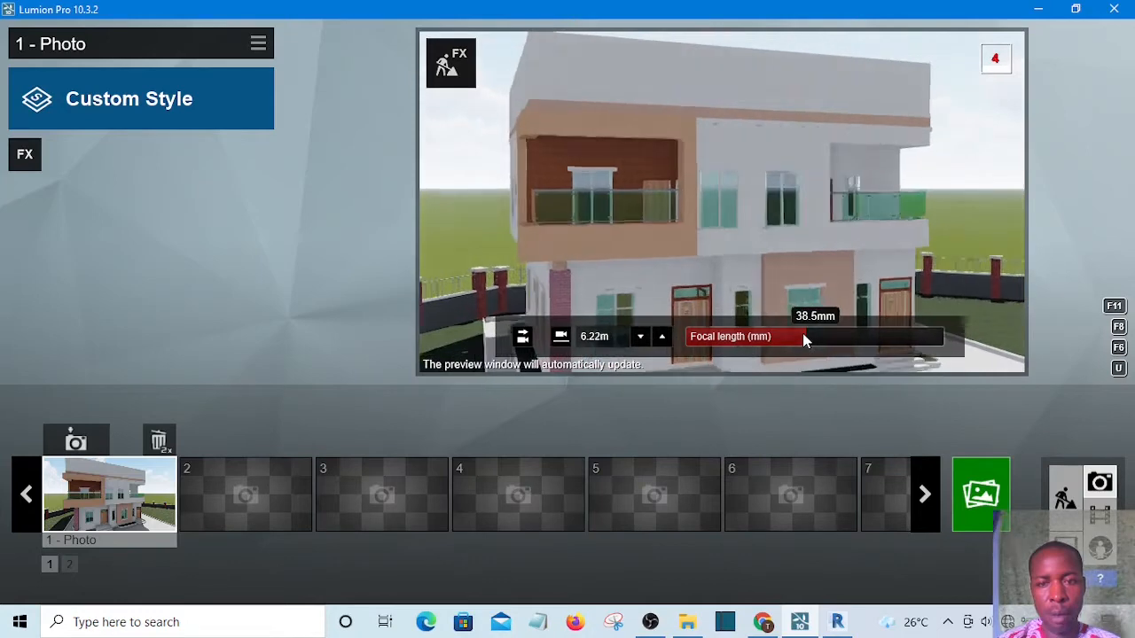
key(s)
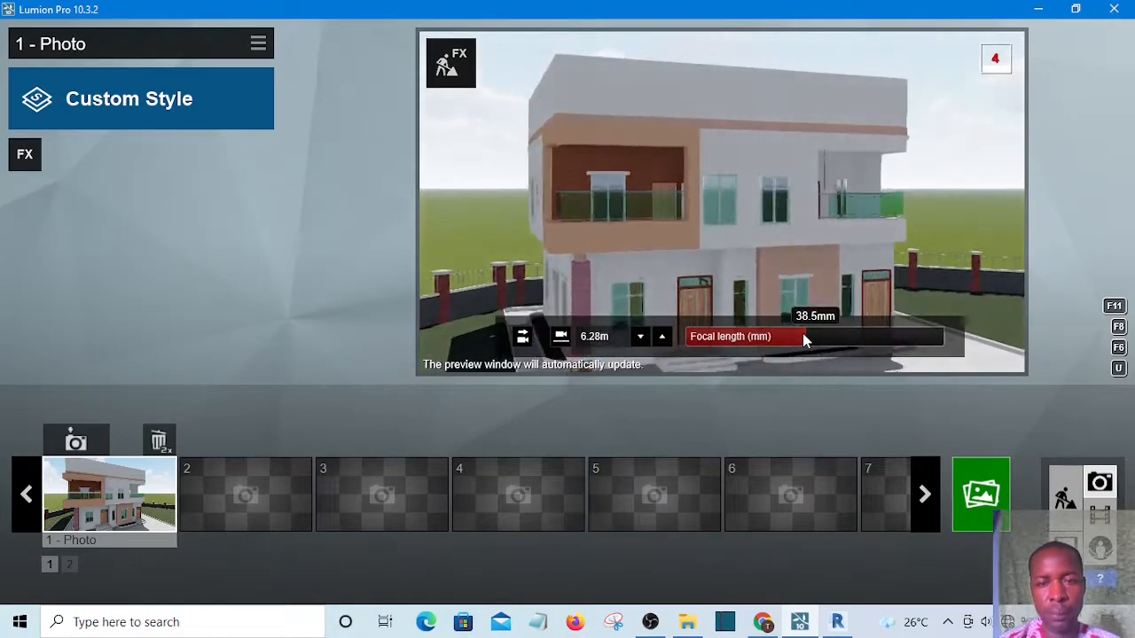
key(s)
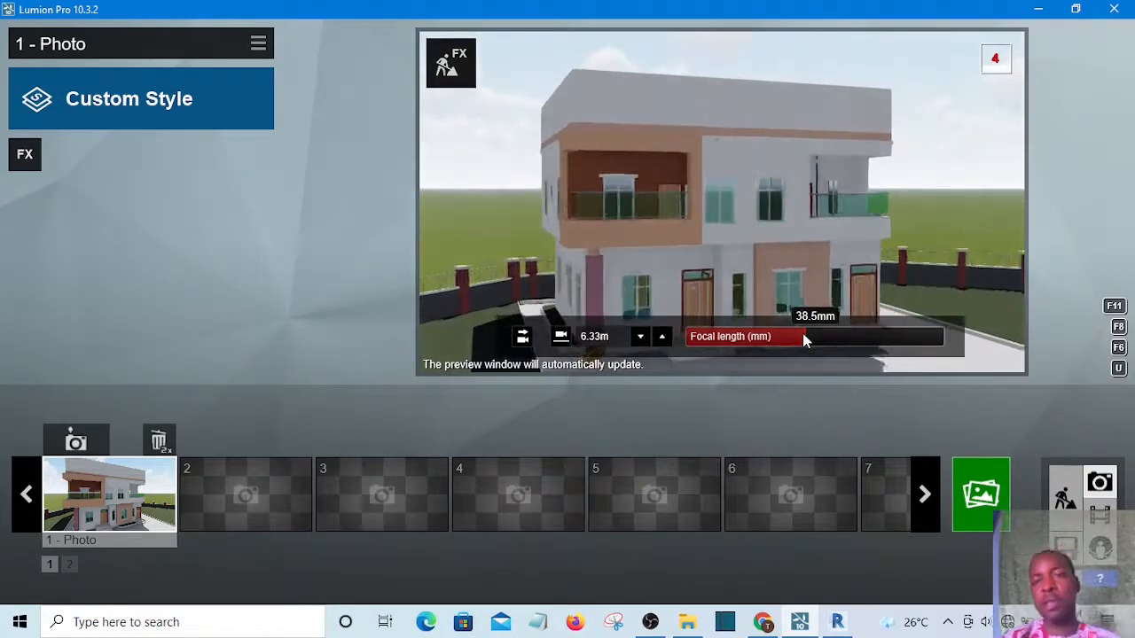
key(s)
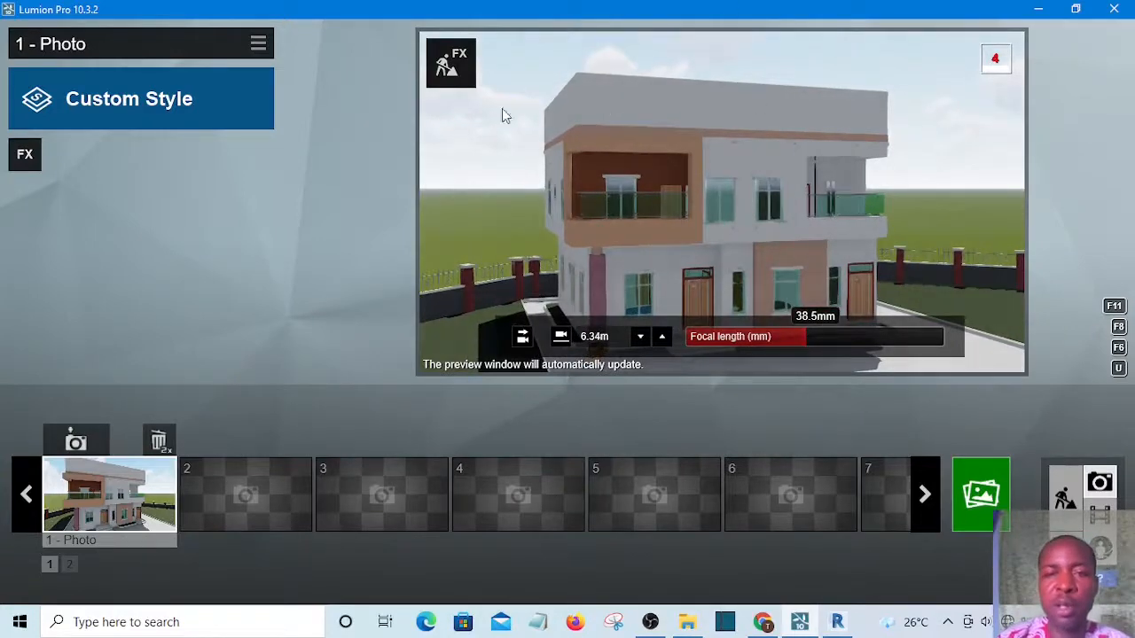
click(76, 444)
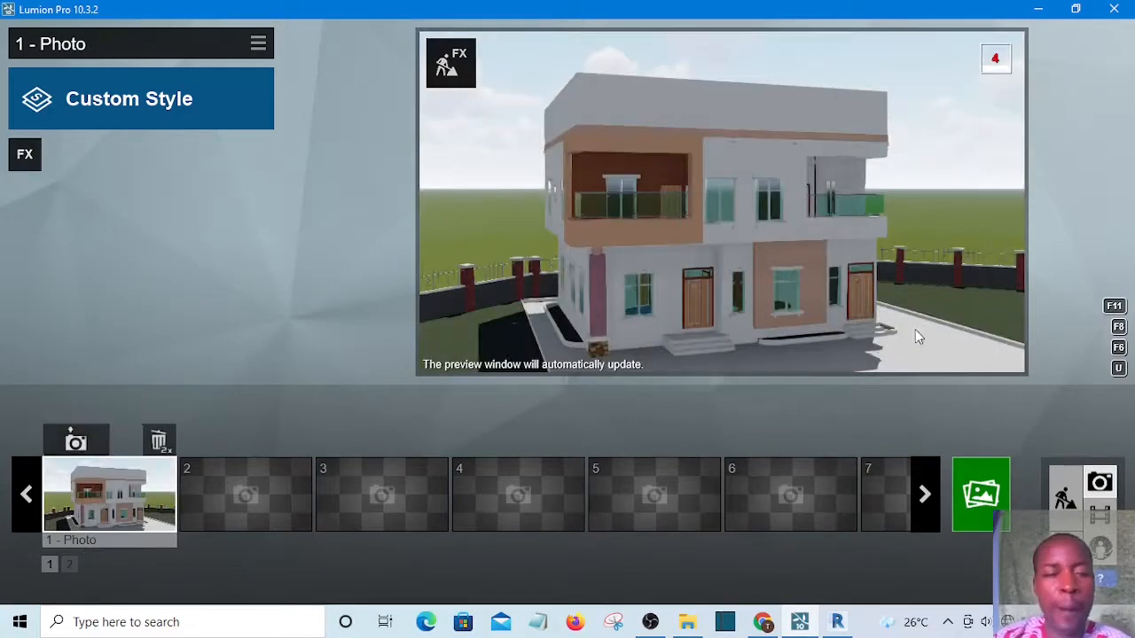
mouse_move(900, 368)
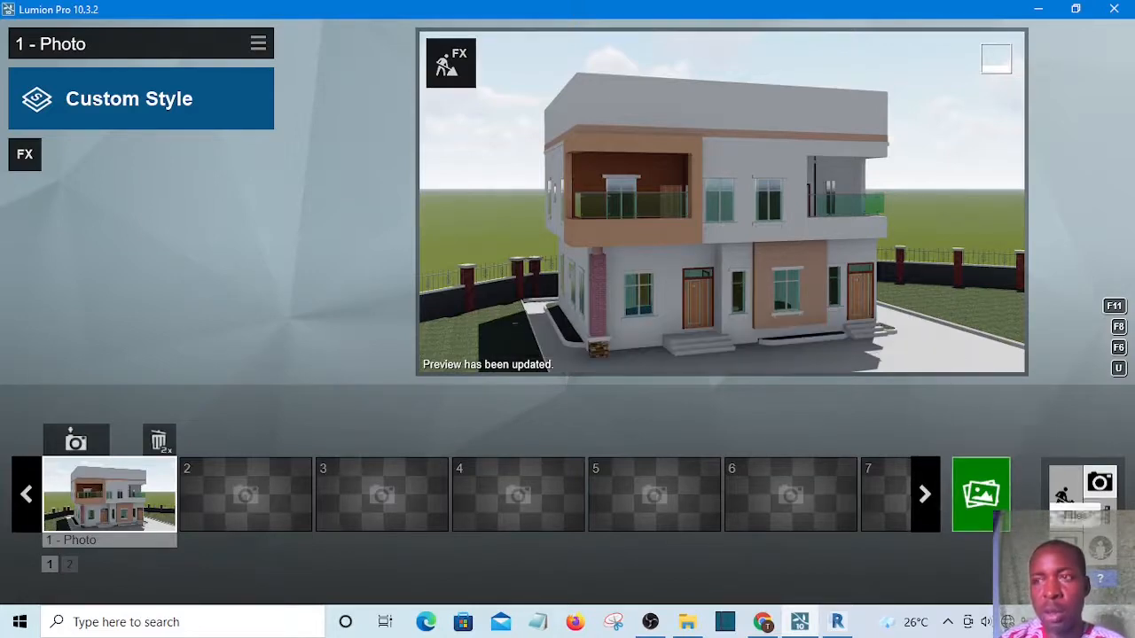
mouse_move(1100, 579)
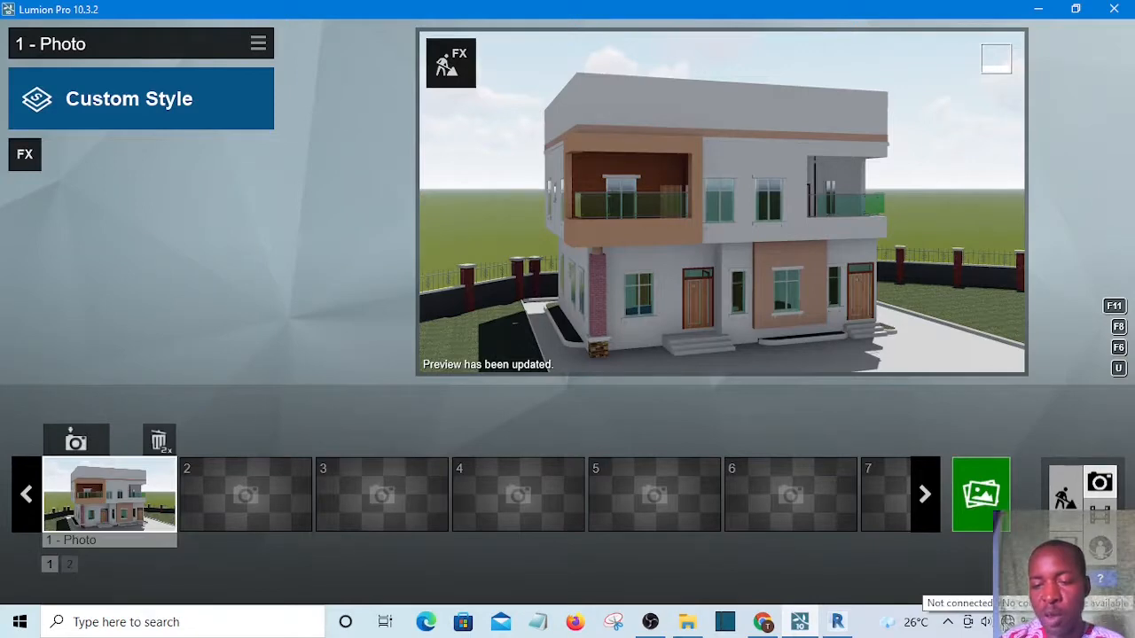
click(988, 622)
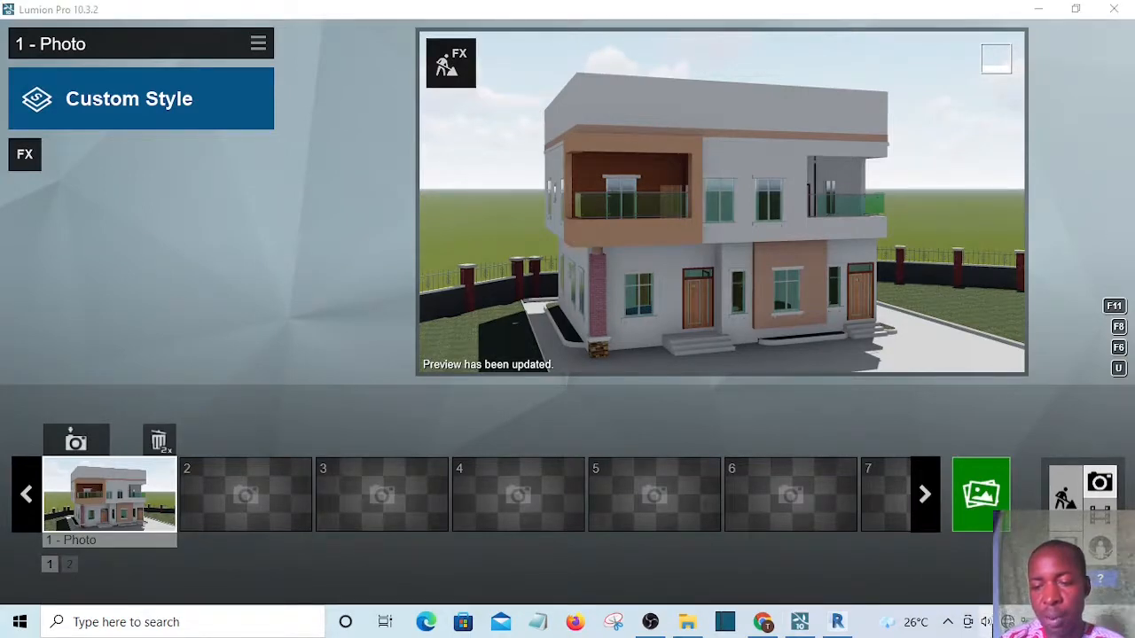
drag(933, 583, 982, 582)
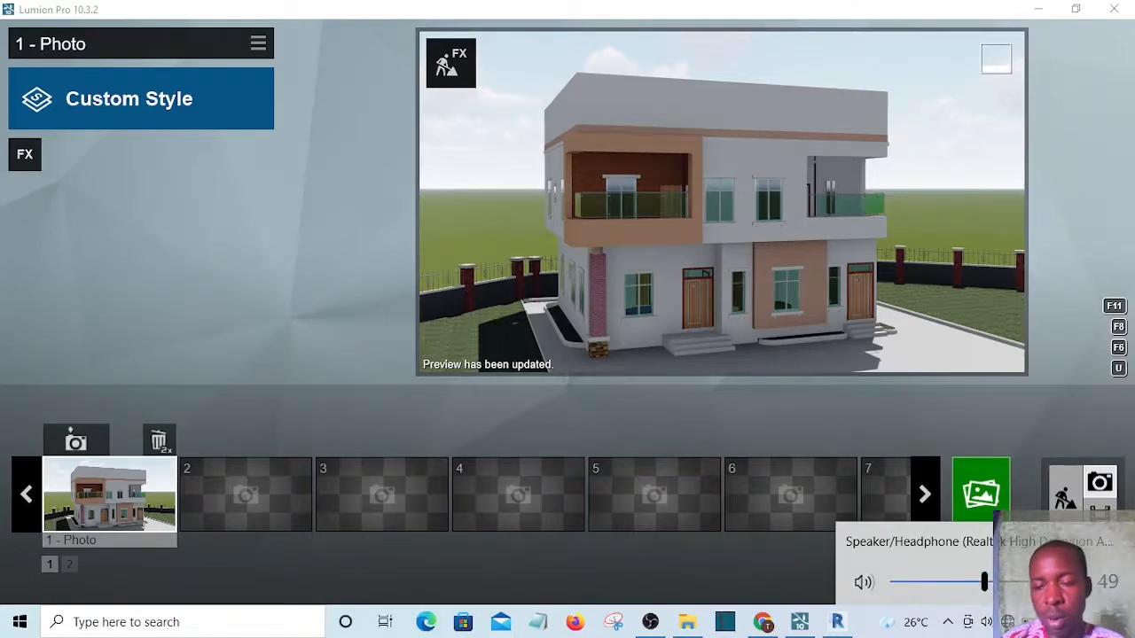
click(812, 577)
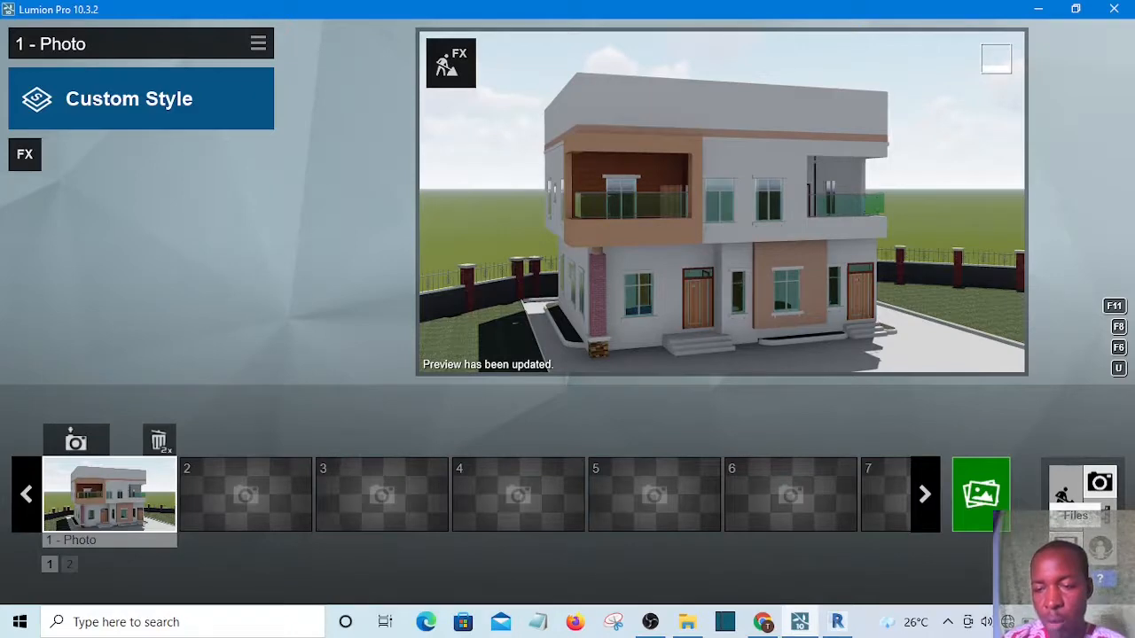
Save the project as "Lumion Tutorial" in the Lumion Tutorial folder under Documents
click(1066, 545)
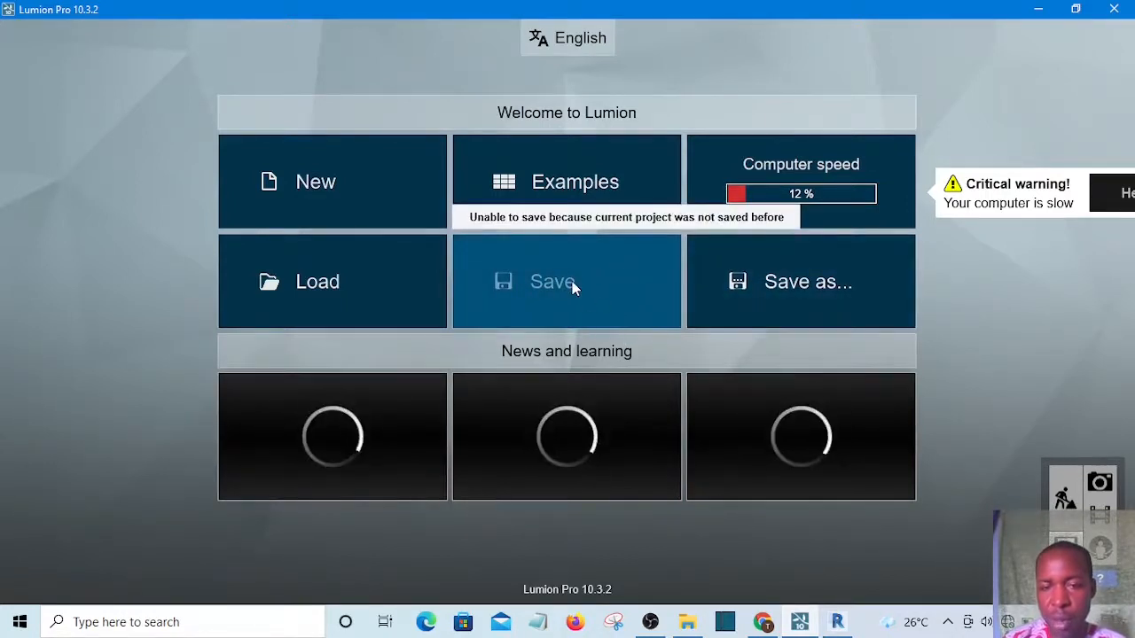
click(806, 281)
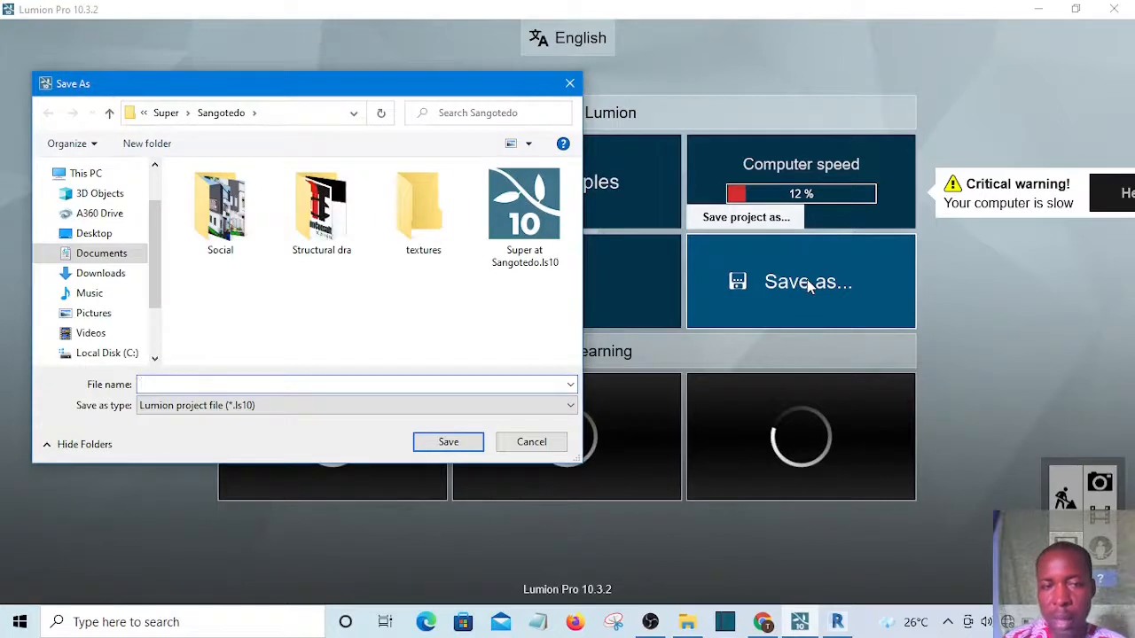
click(102, 255)
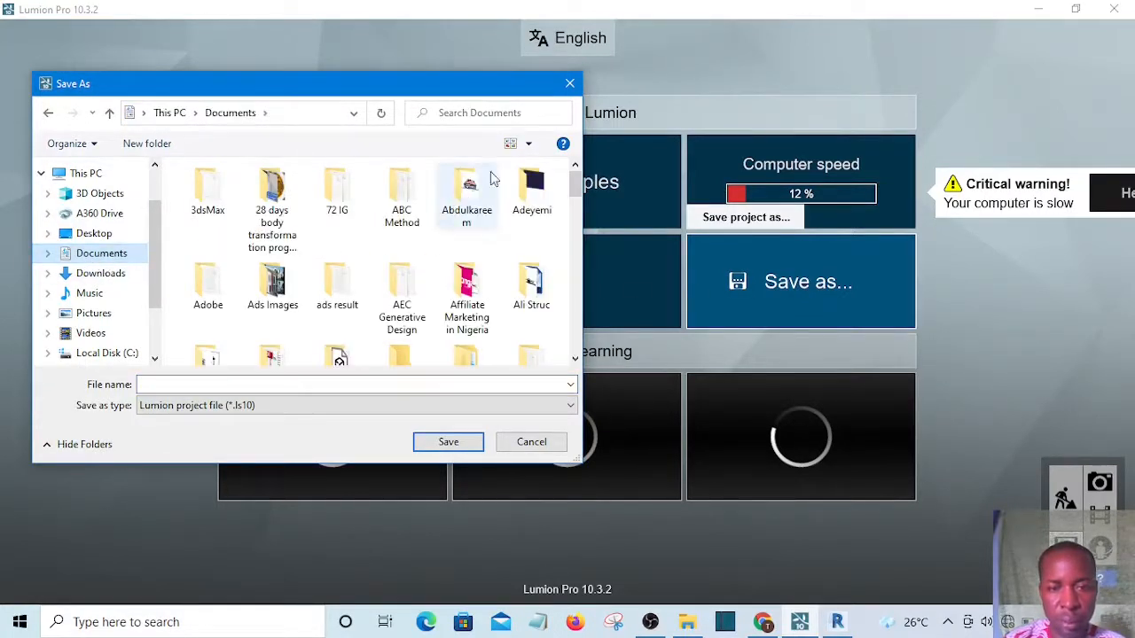
drag(570, 183, 578, 260)
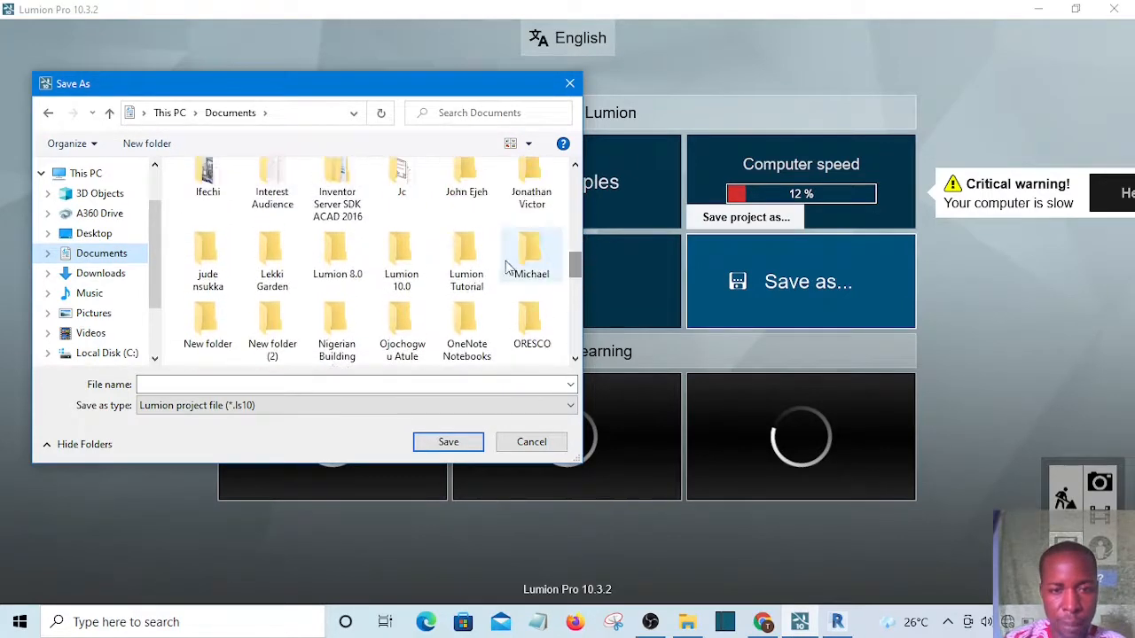
click(470, 256)
double_click(470, 256)
click(225, 384)
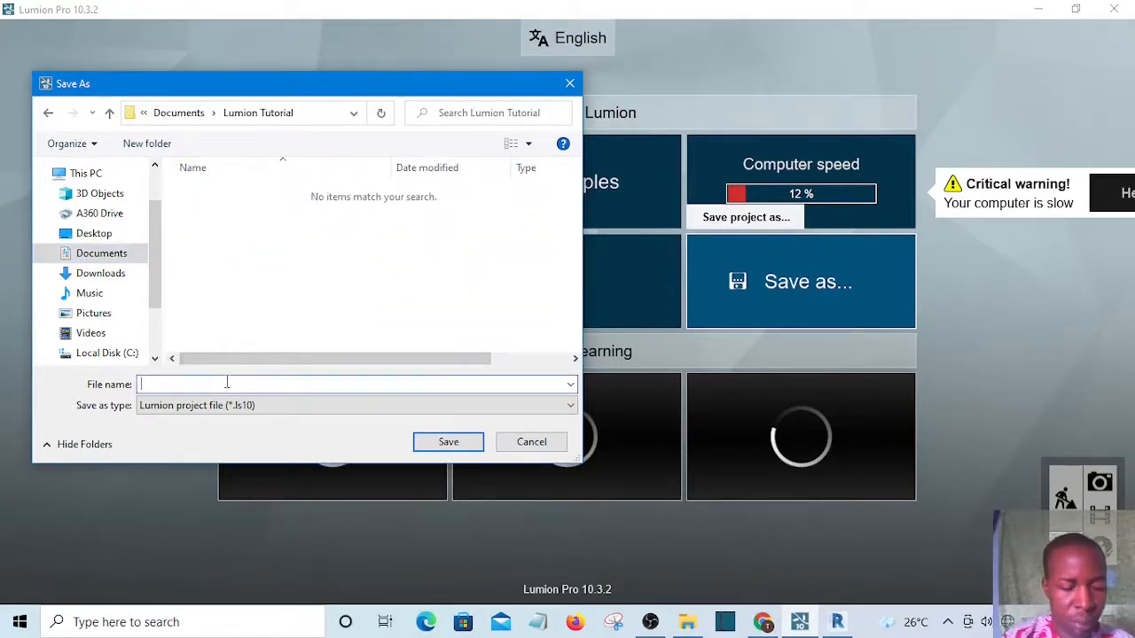
text(Lumion Tutorial)
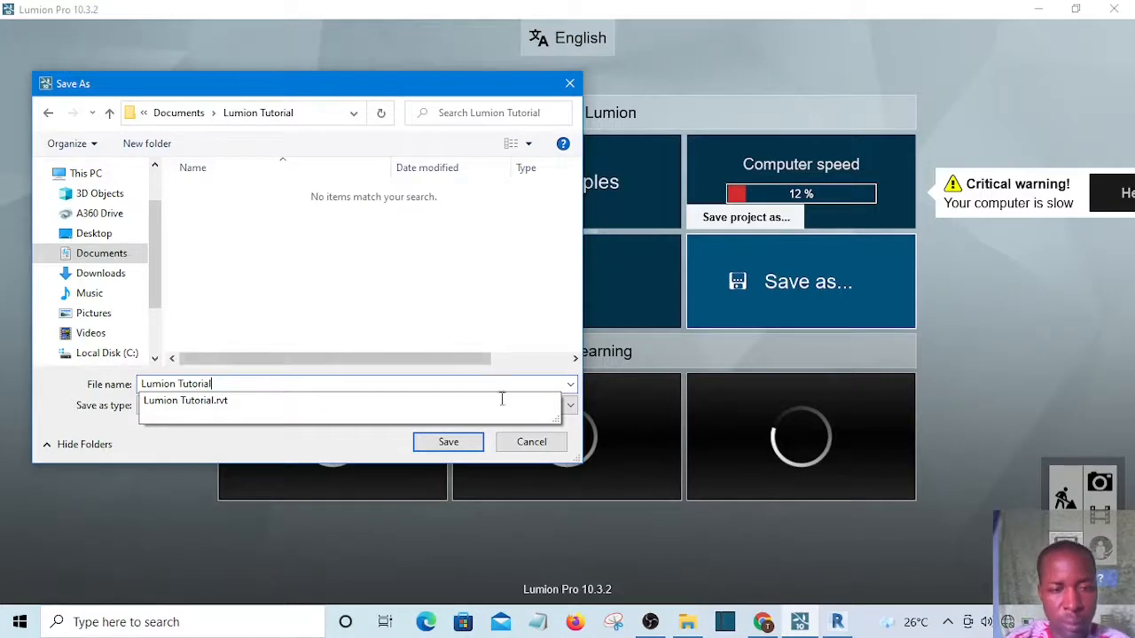
click(464, 441)
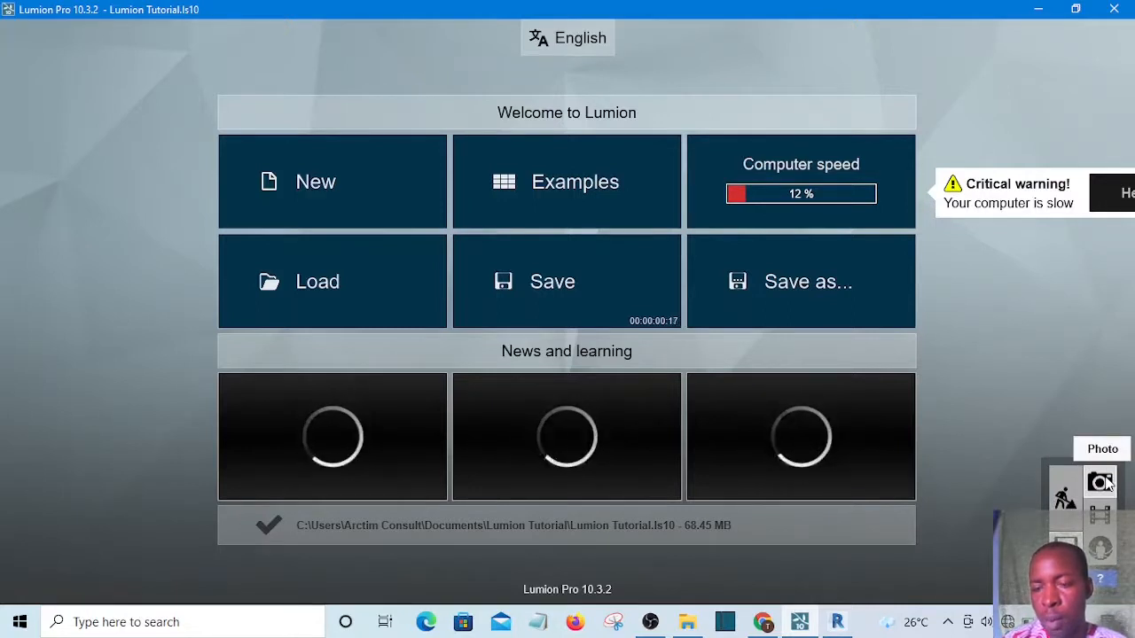
Return to build mode, open the Material Editor and apply the Landscape material to the grass lawn
click(1067, 499)
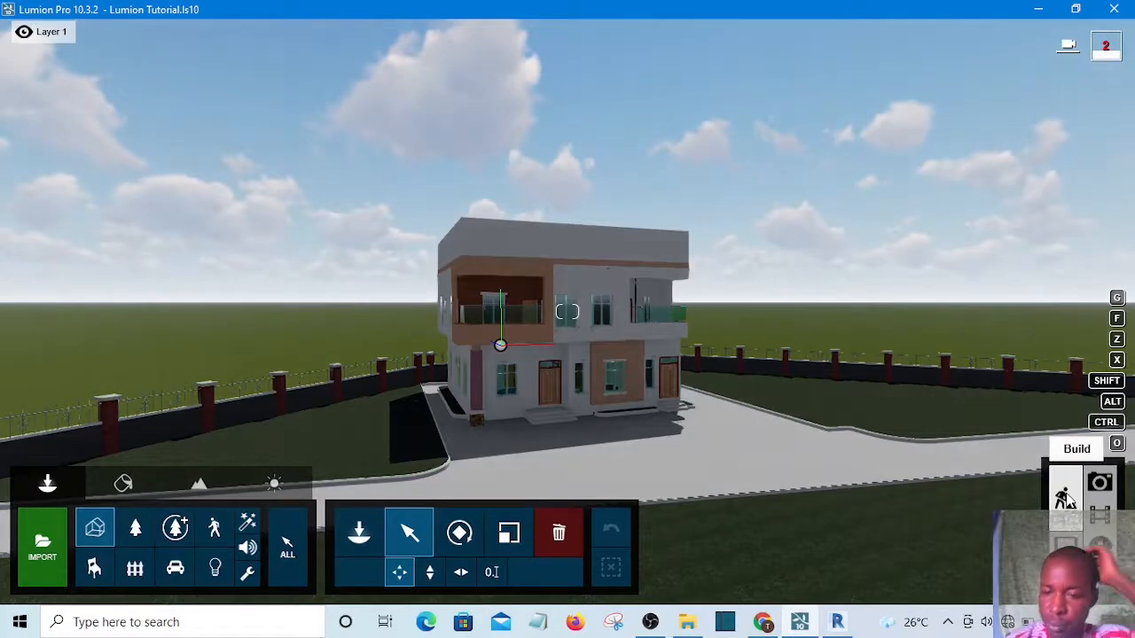
click(650, 623)
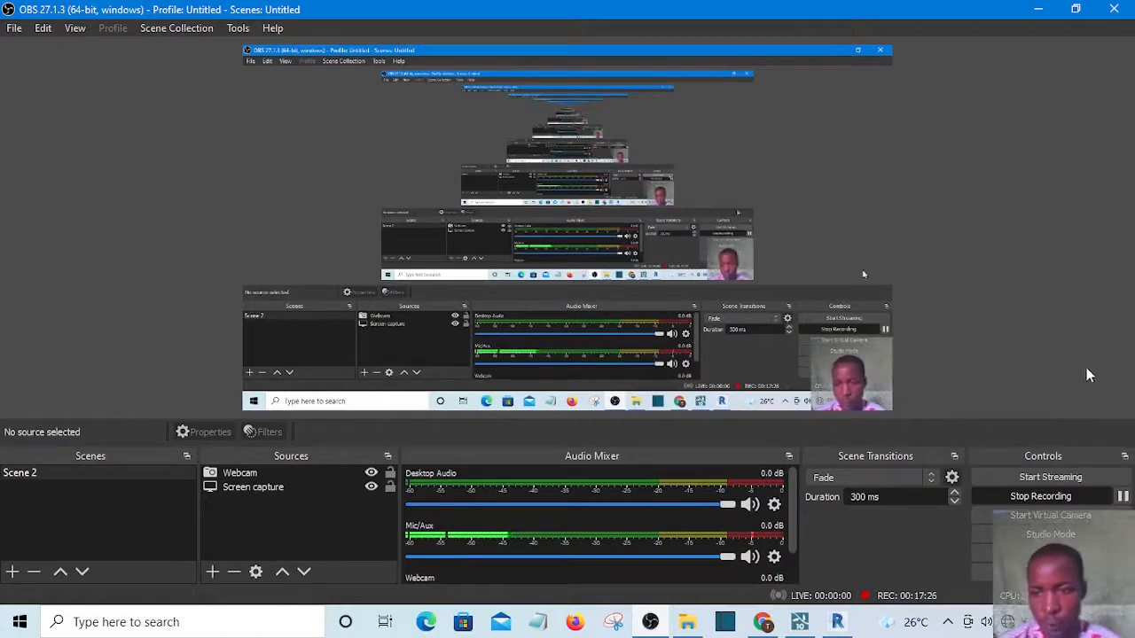
click(1038, 9)
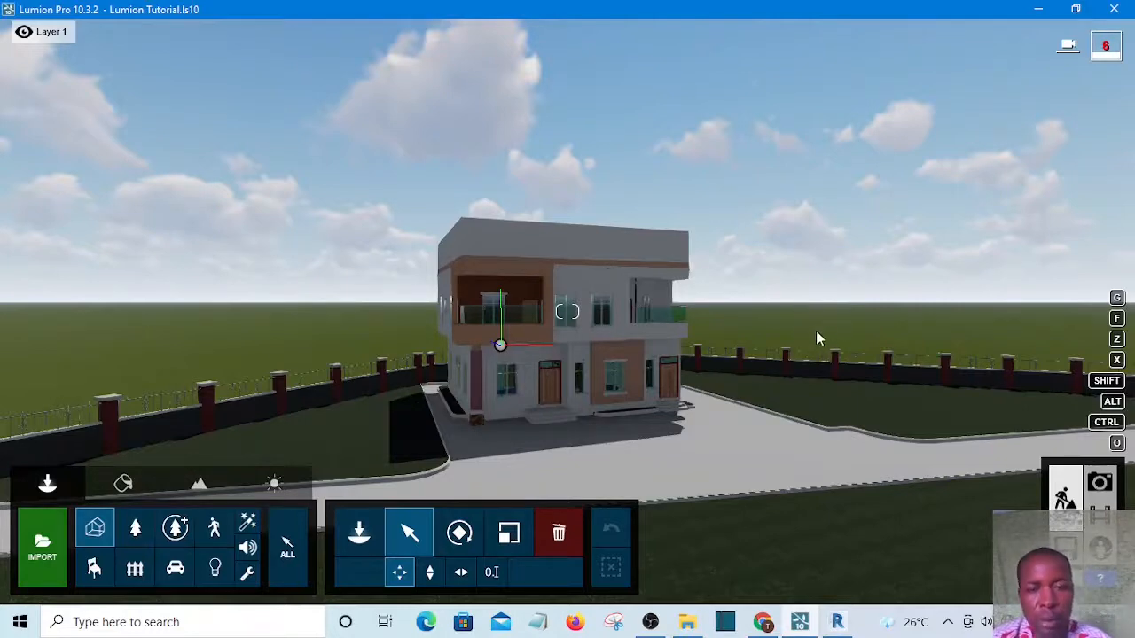
right_drag(796, 339, 730, 300)
key(q)
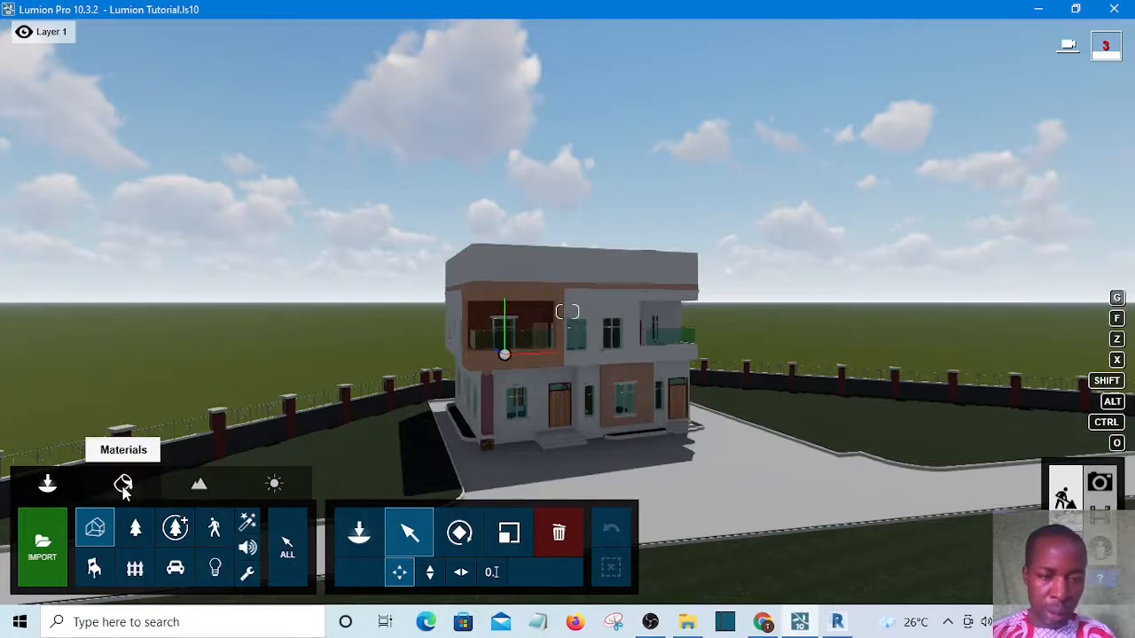
click(123, 486)
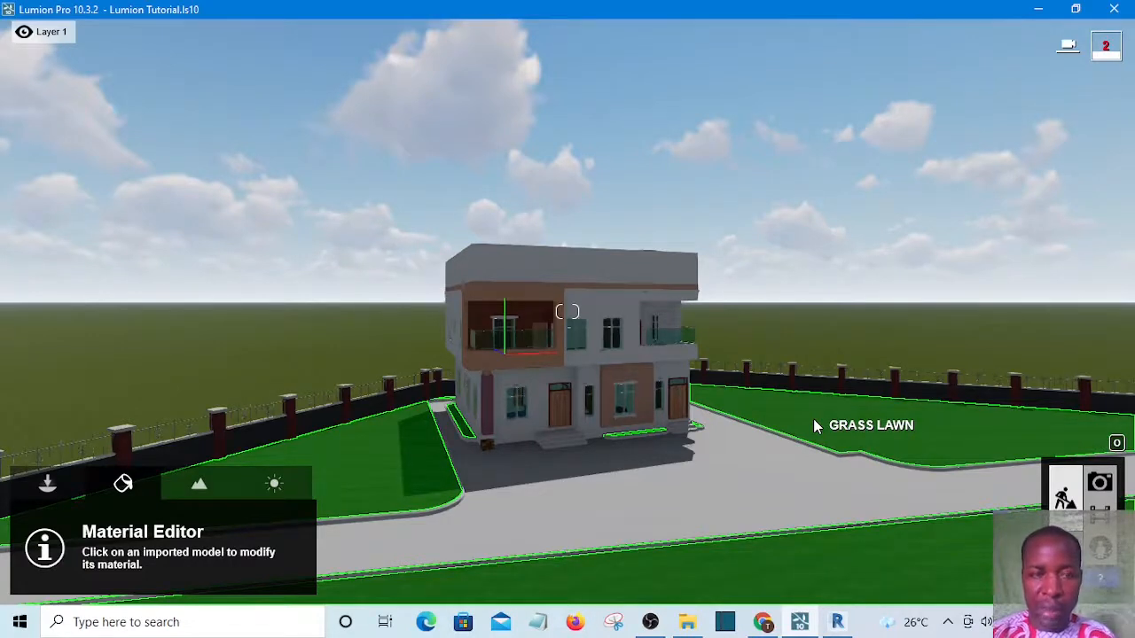
click(814, 419)
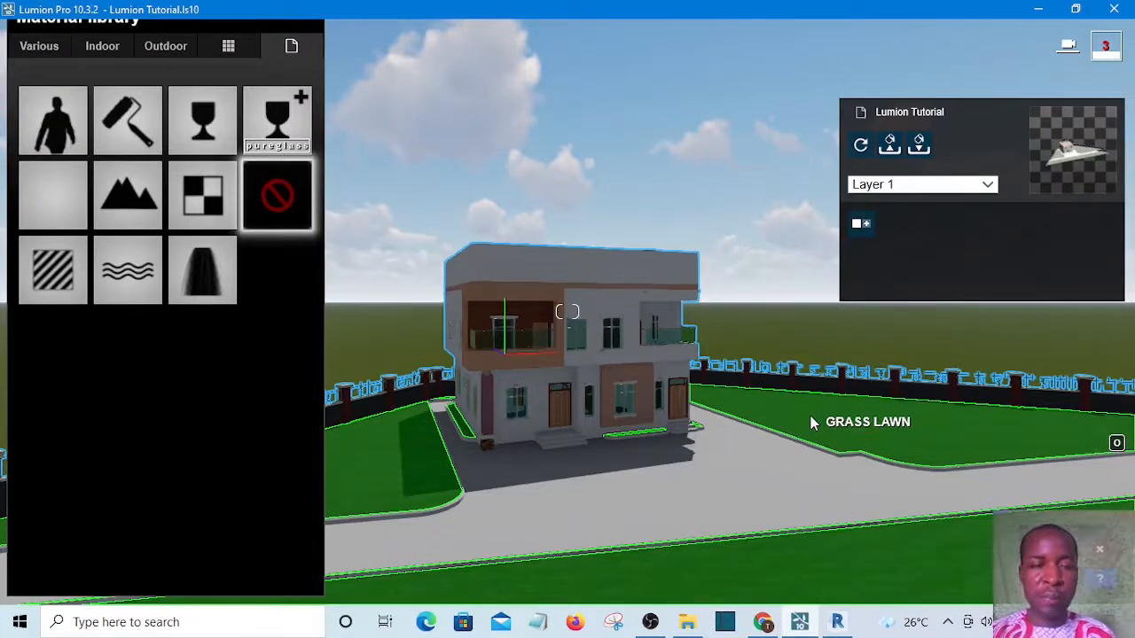
click(129, 185)
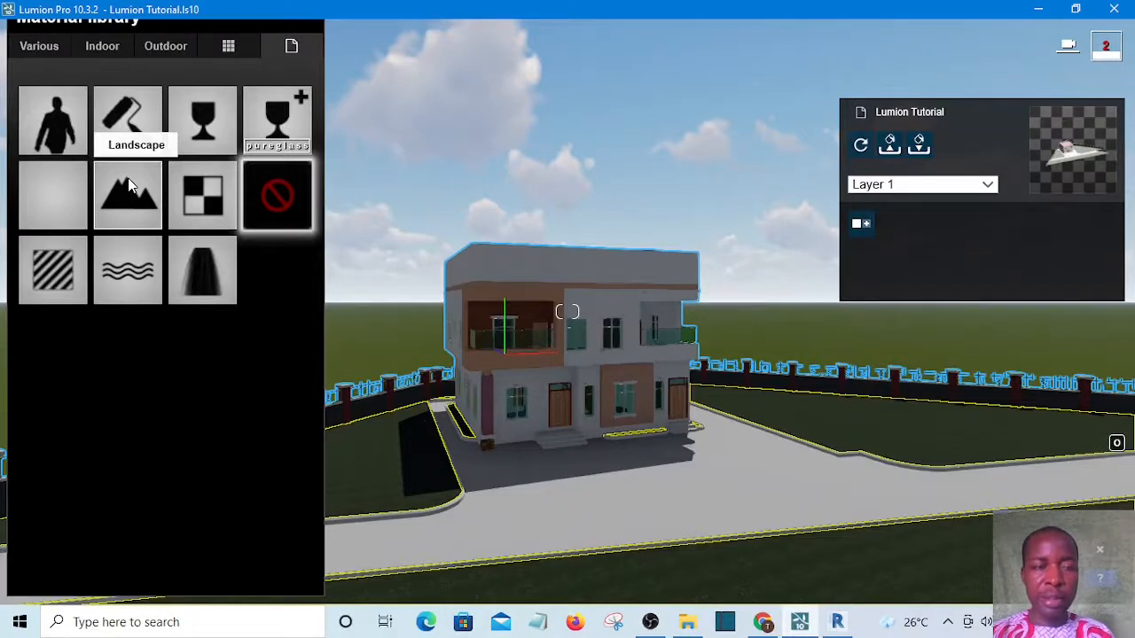
click(128, 184)
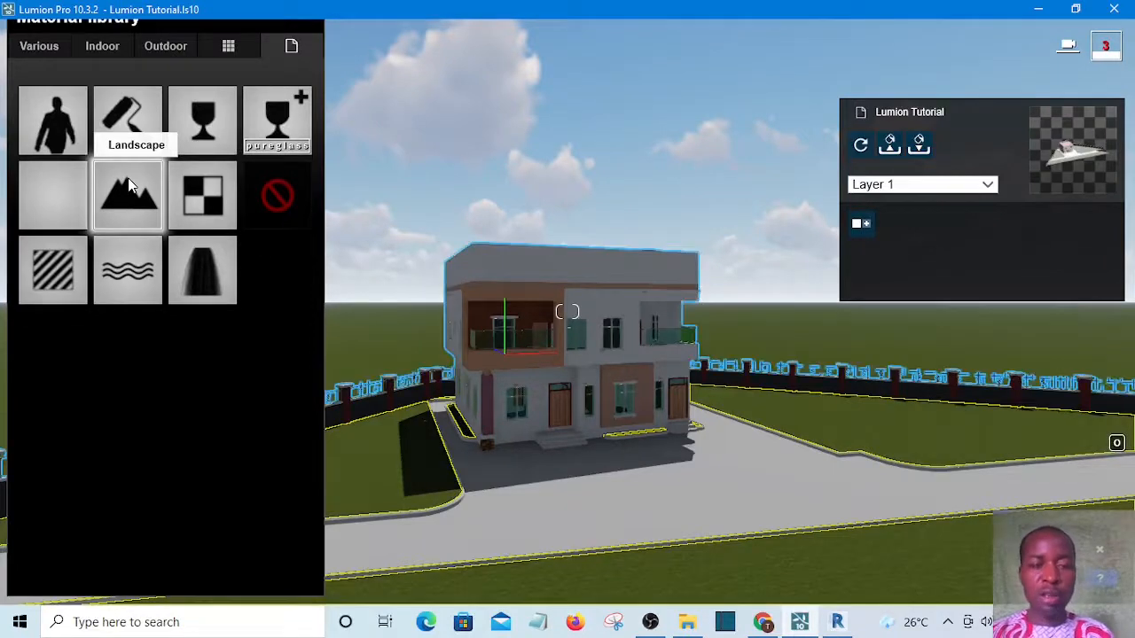
click(128, 182)
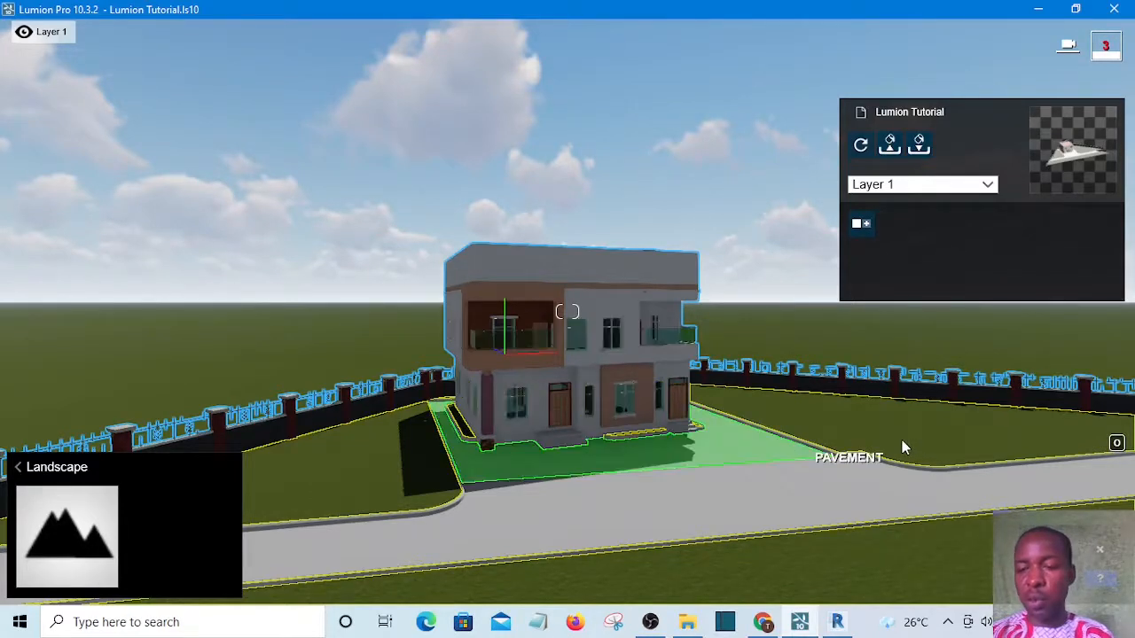
Assign the outdoor asphalt material Polii CityStreet AsphaltGeneric Clean 001 2k to the front pavement
key(w)
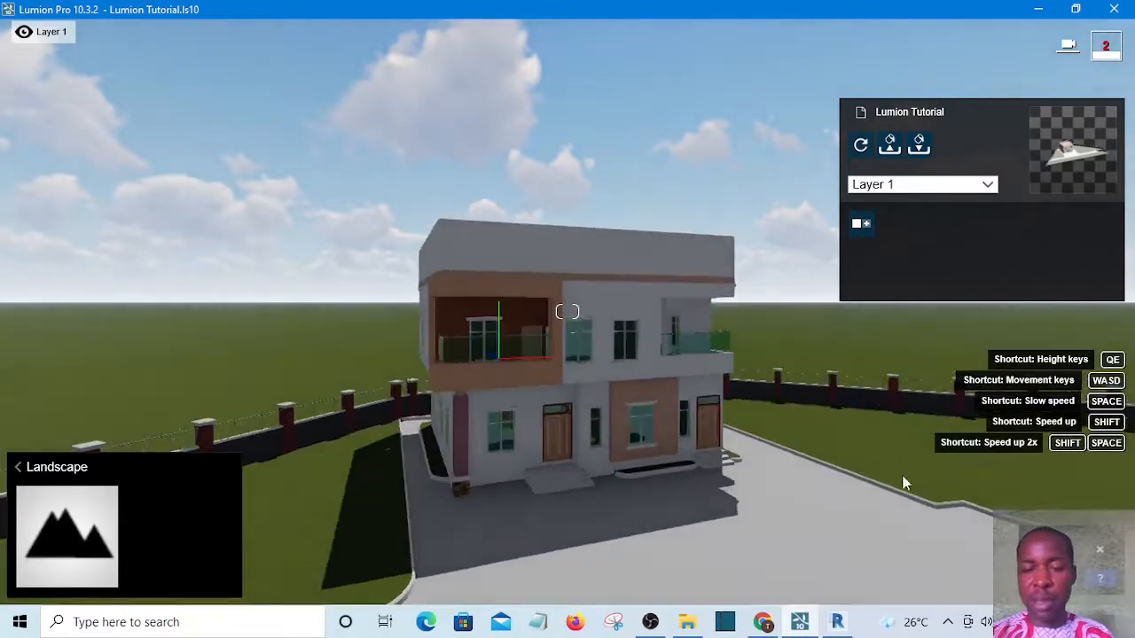
key(w)
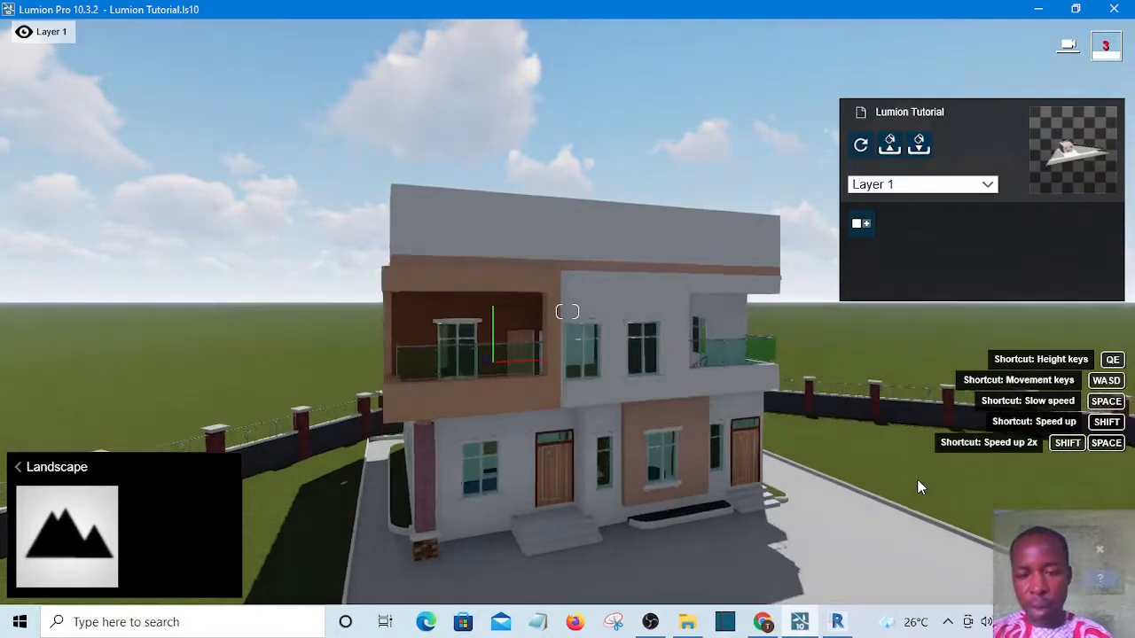
key(w)
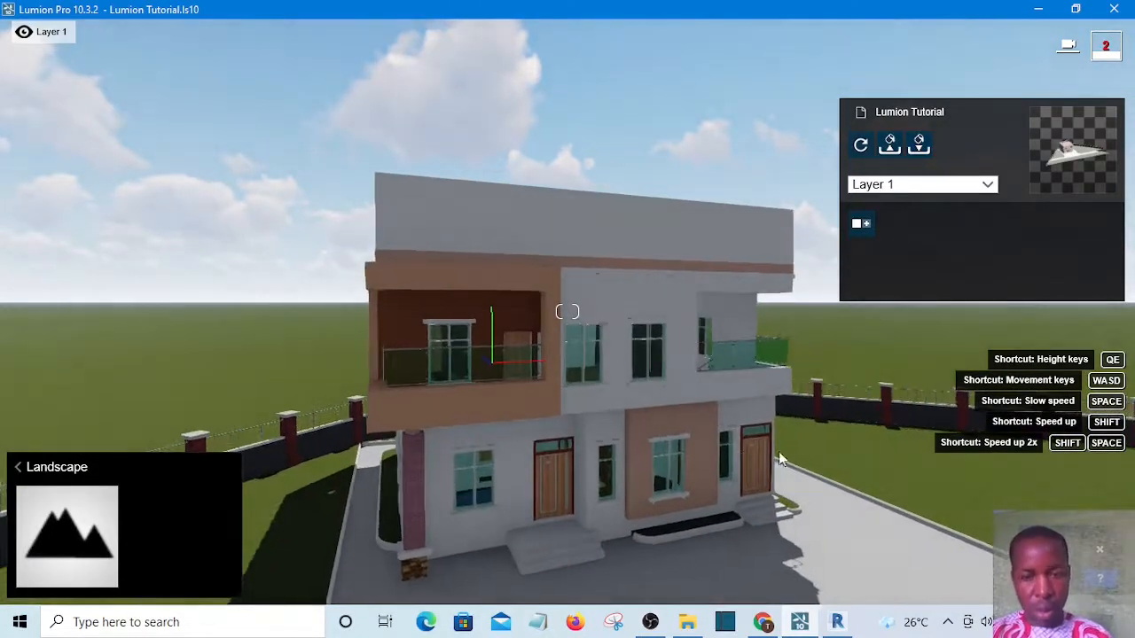
key(w)
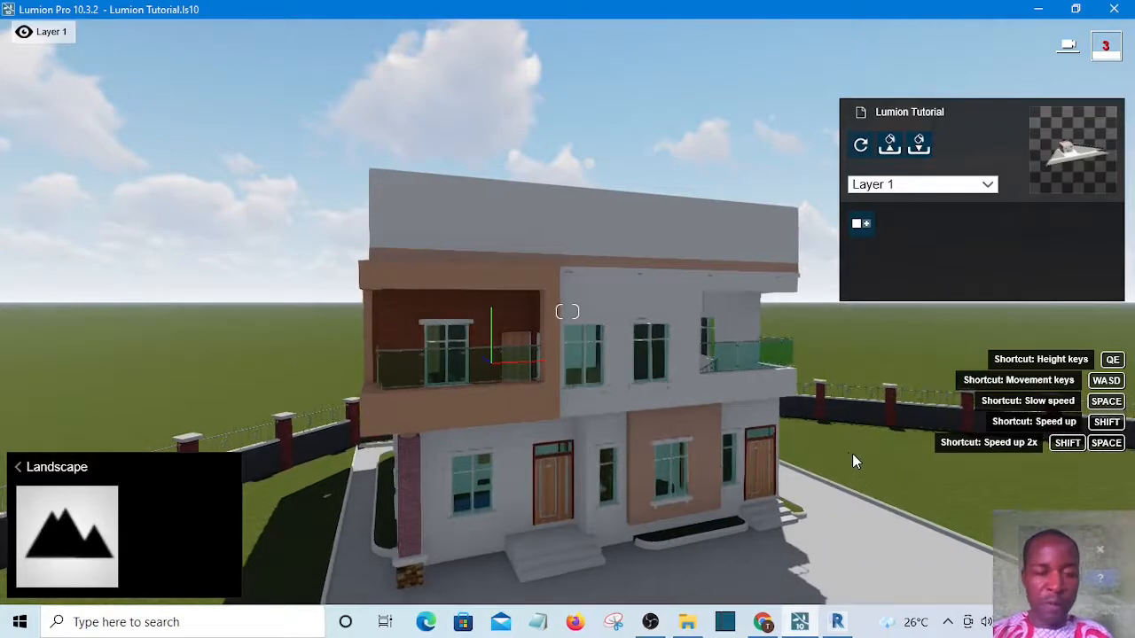
key(s)
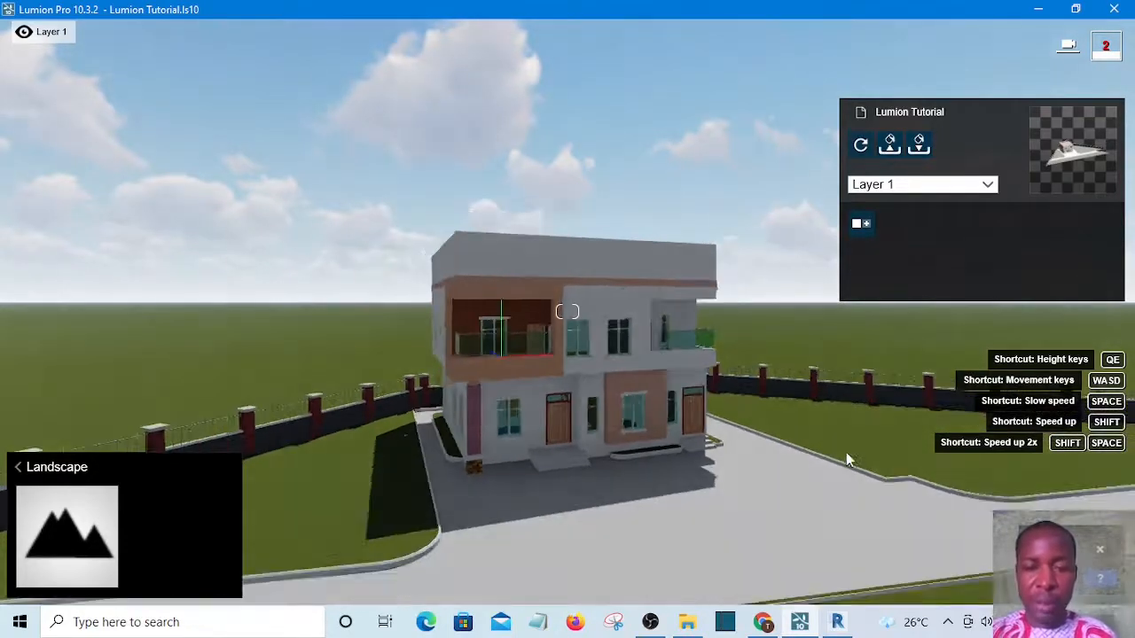
key(s)
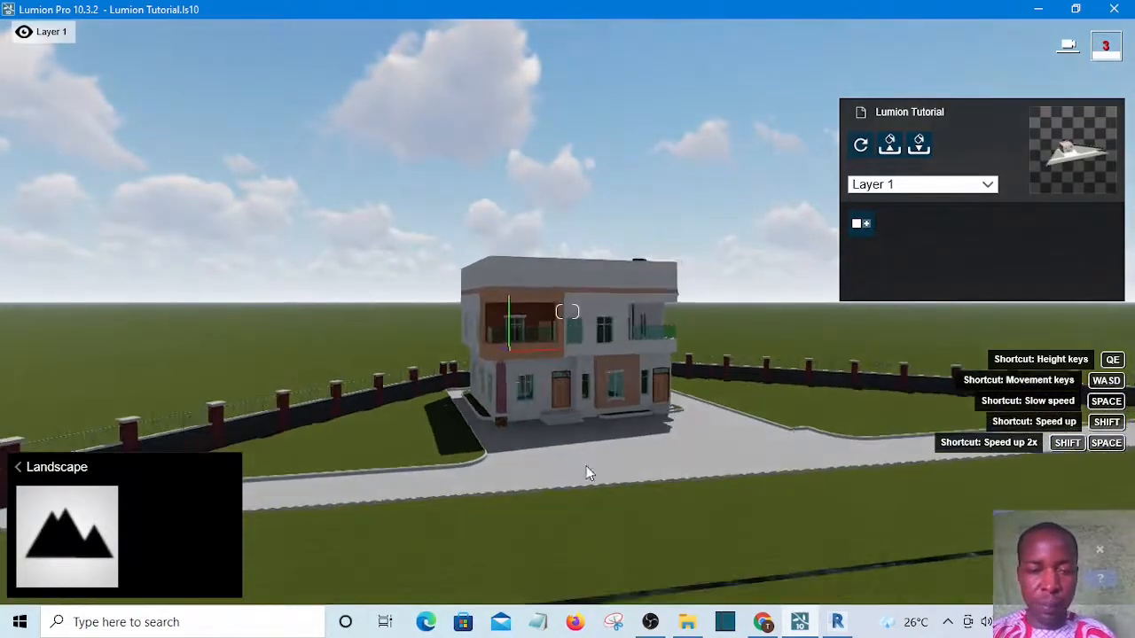
key(s)
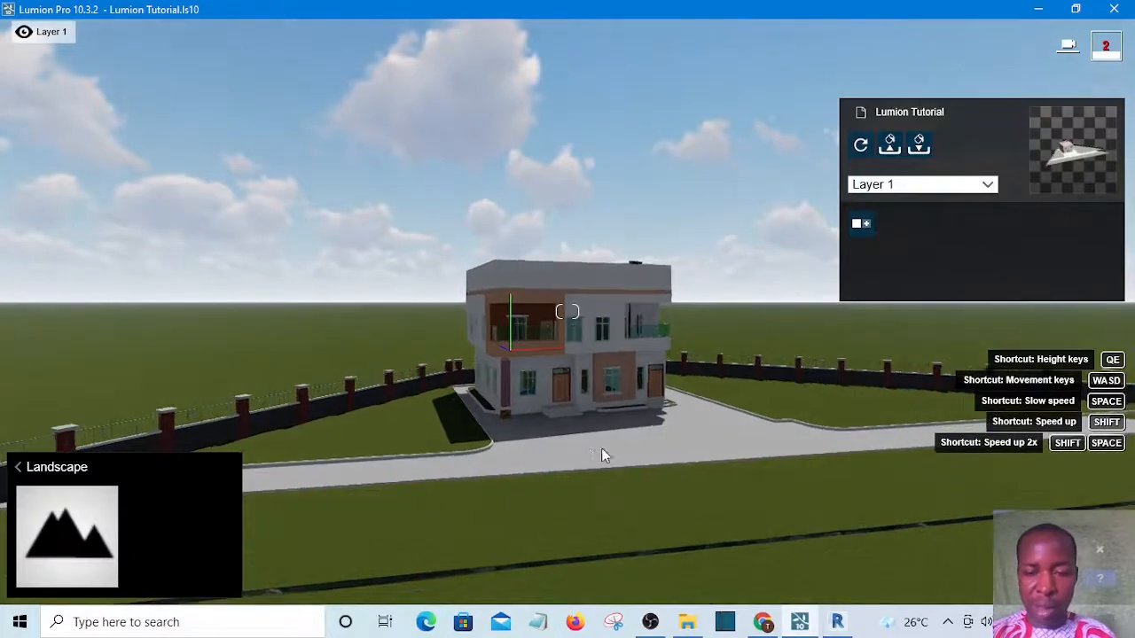
key(w)
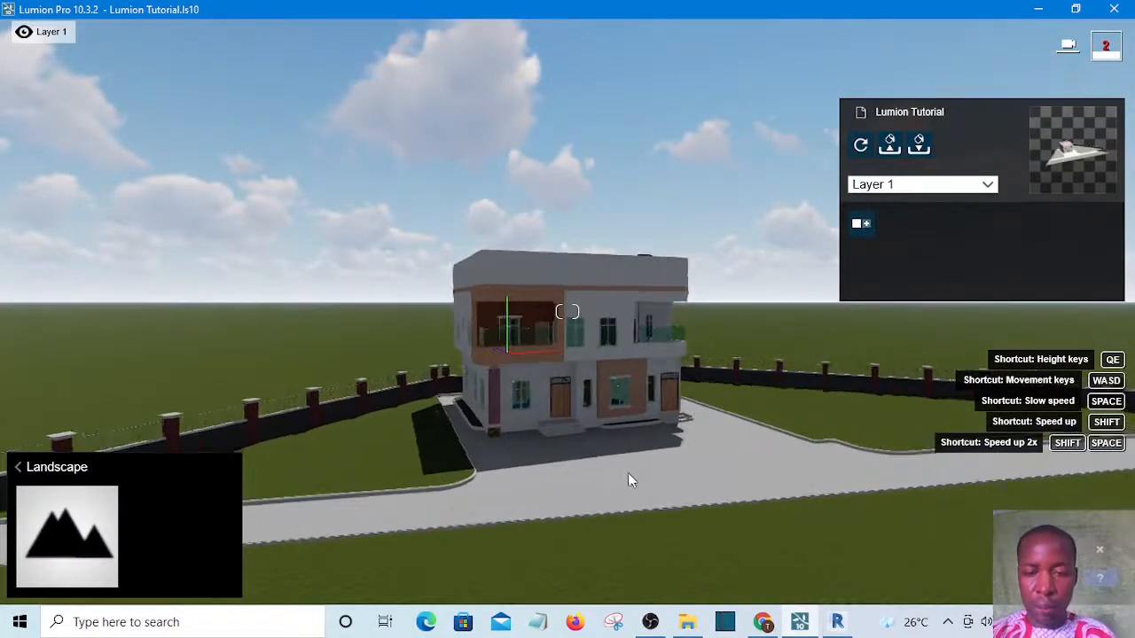
key(w)
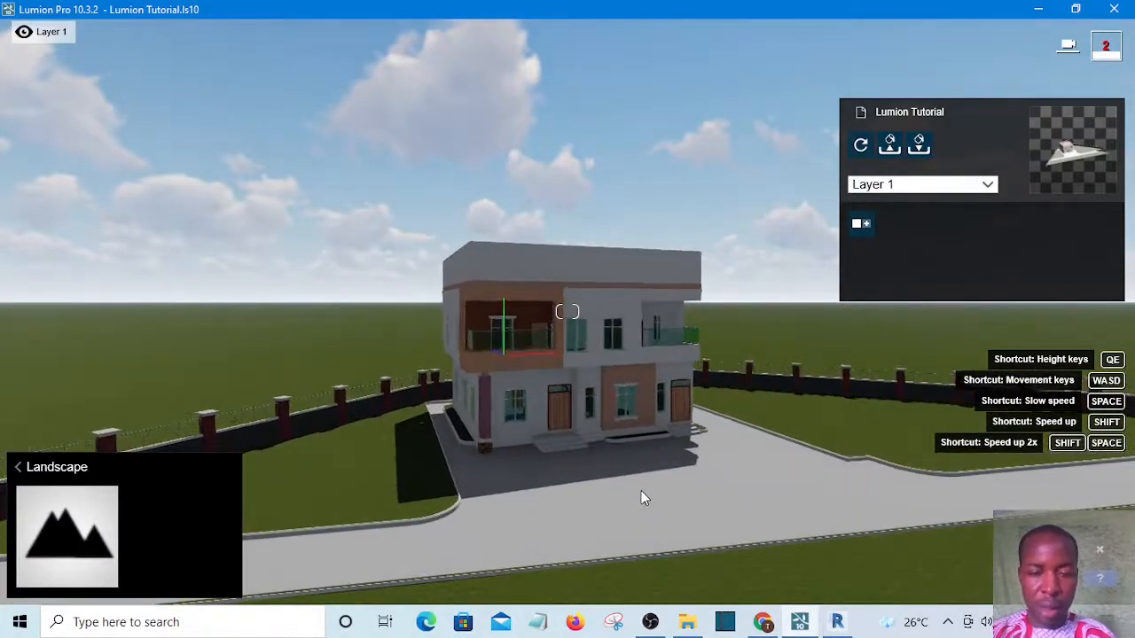
key(w)
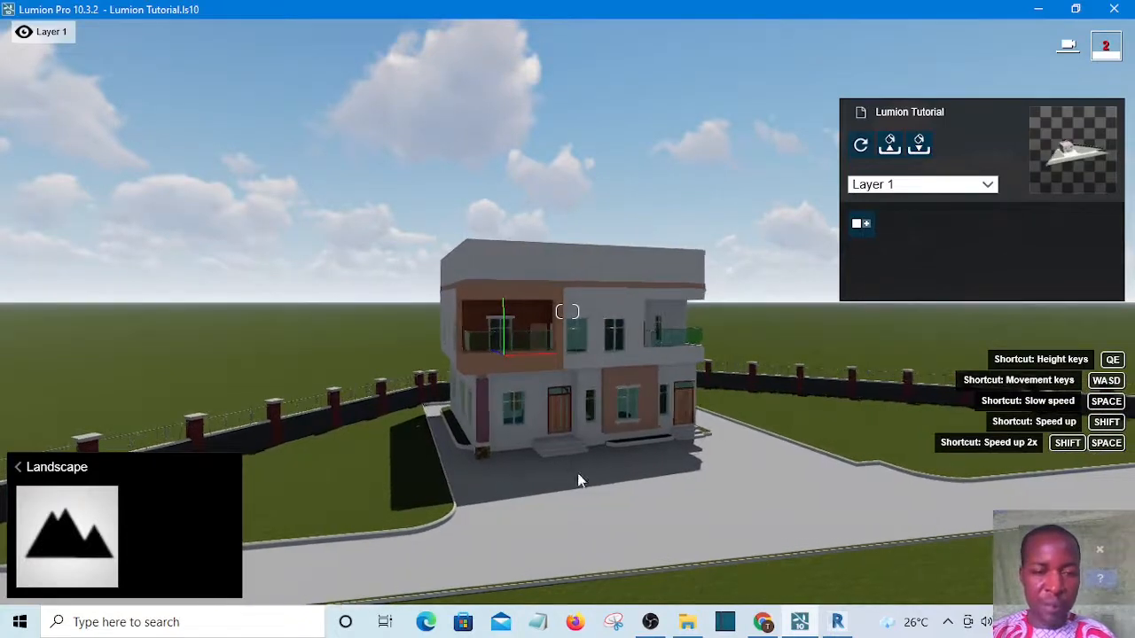
click(641, 519)
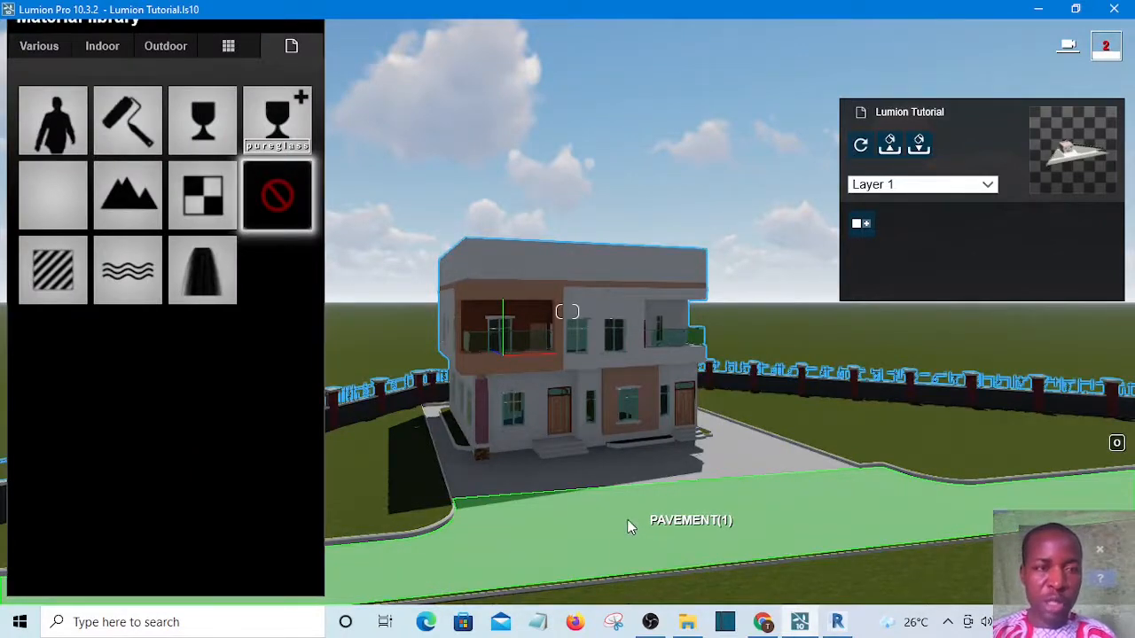
click(153, 50)
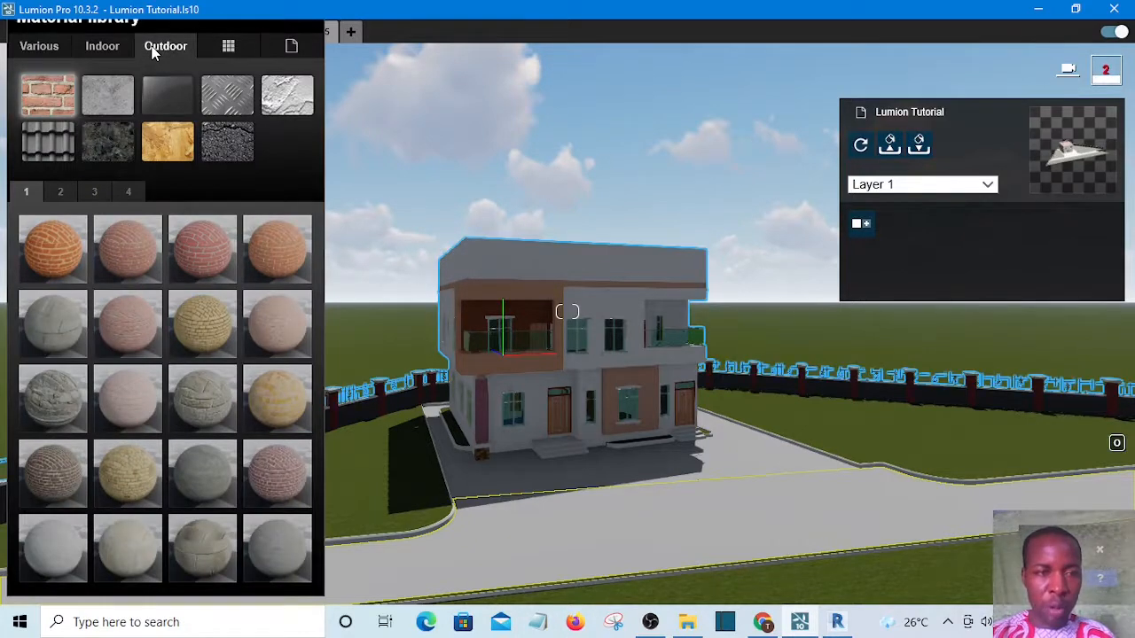
click(222, 144)
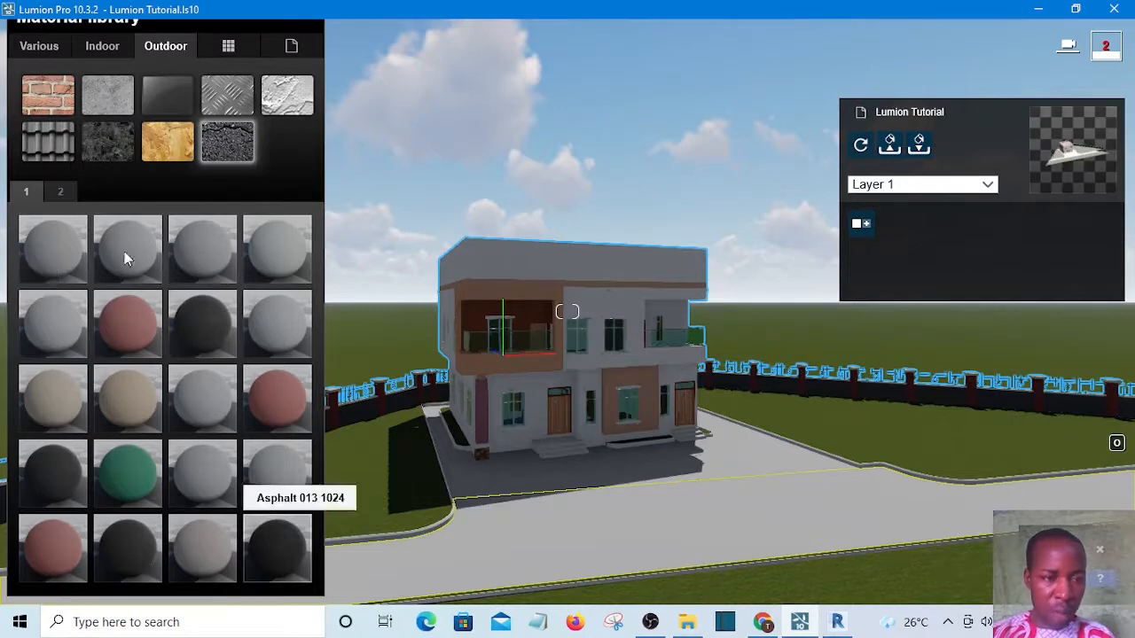
click(59, 193)
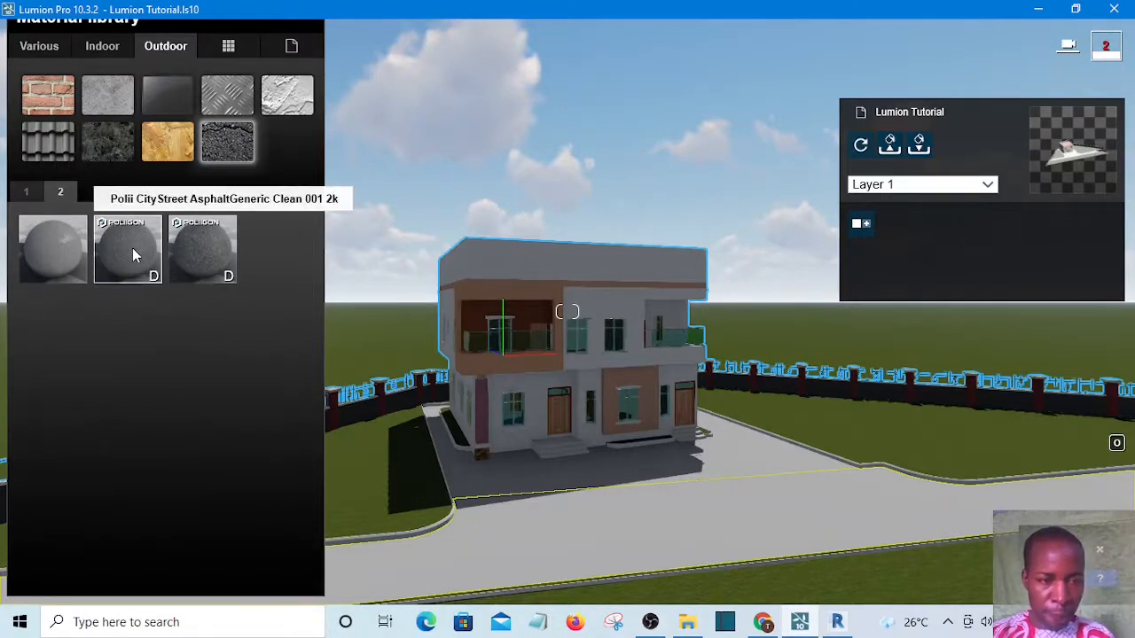
click(132, 250)
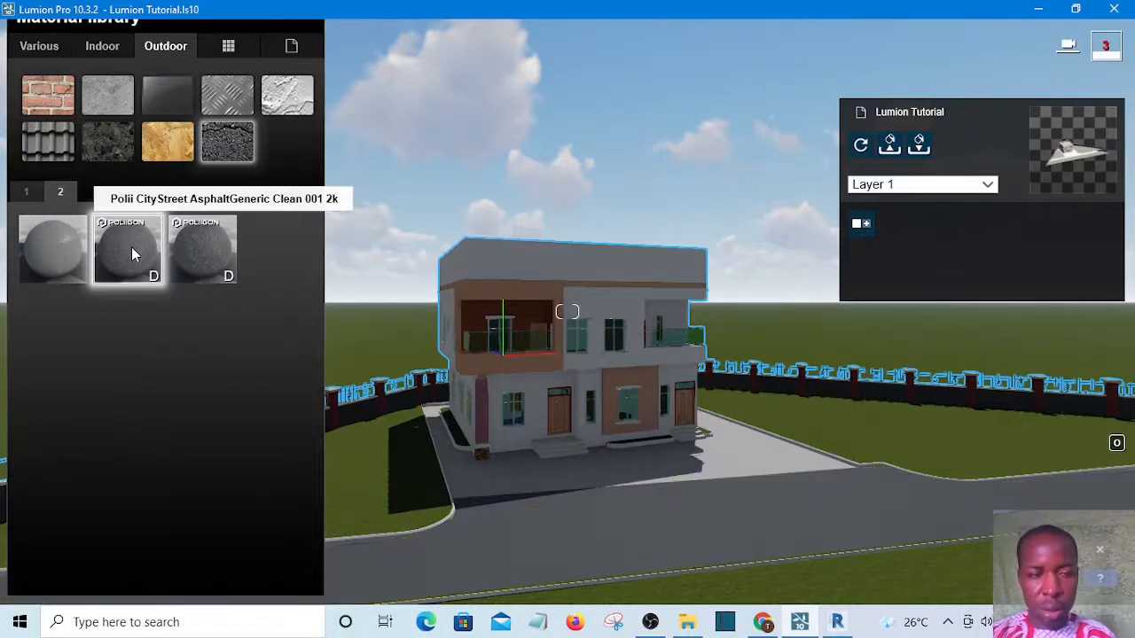
click(132, 252)
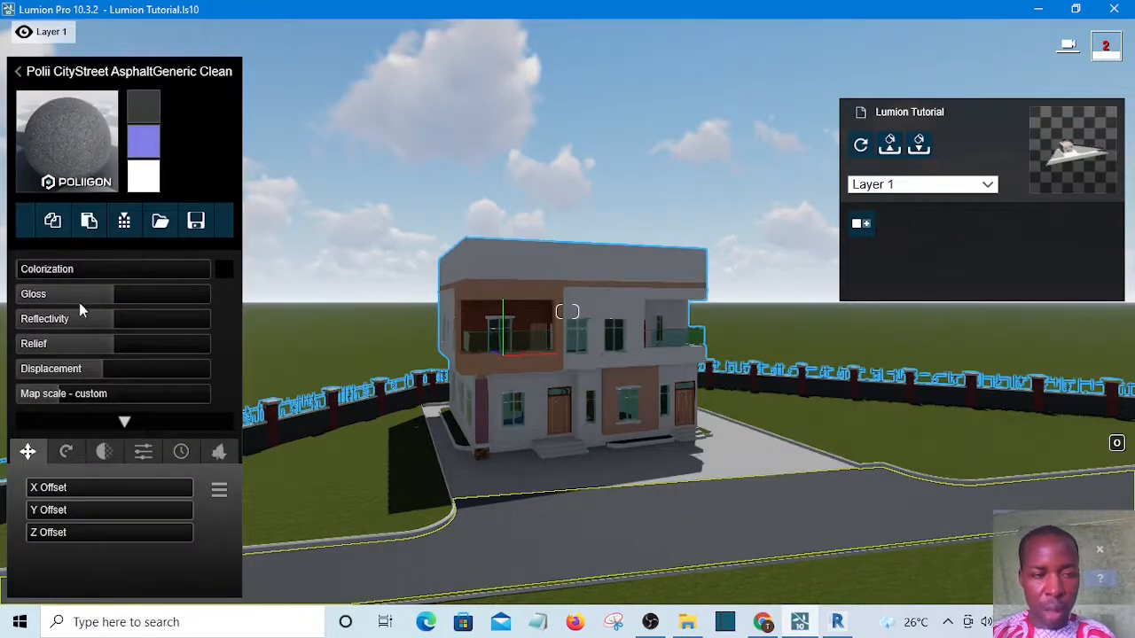
Adjust the Gloss and Reflectivity settings of the asphalt pavement material
mouse_move(73, 301)
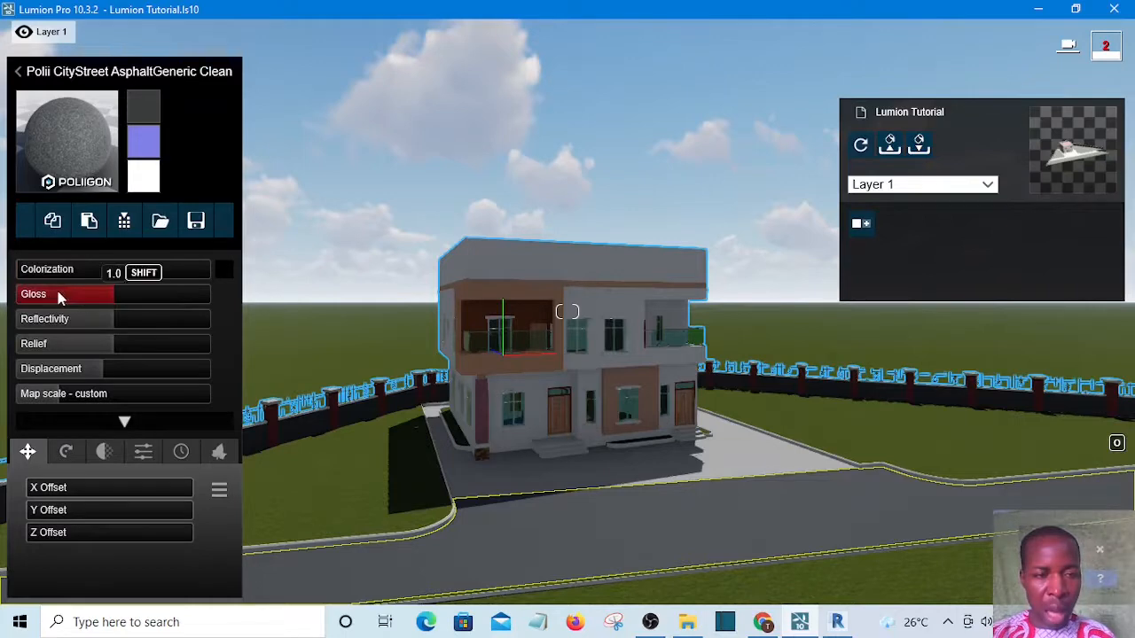
drag(57, 291, 55, 290)
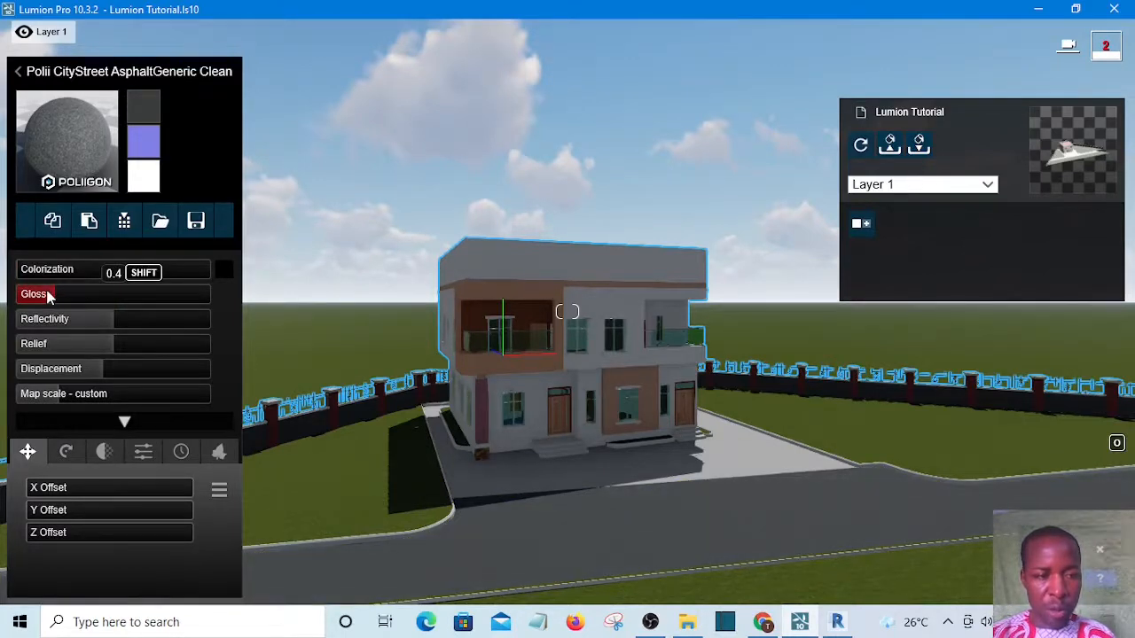
click(47, 291)
click(110, 324)
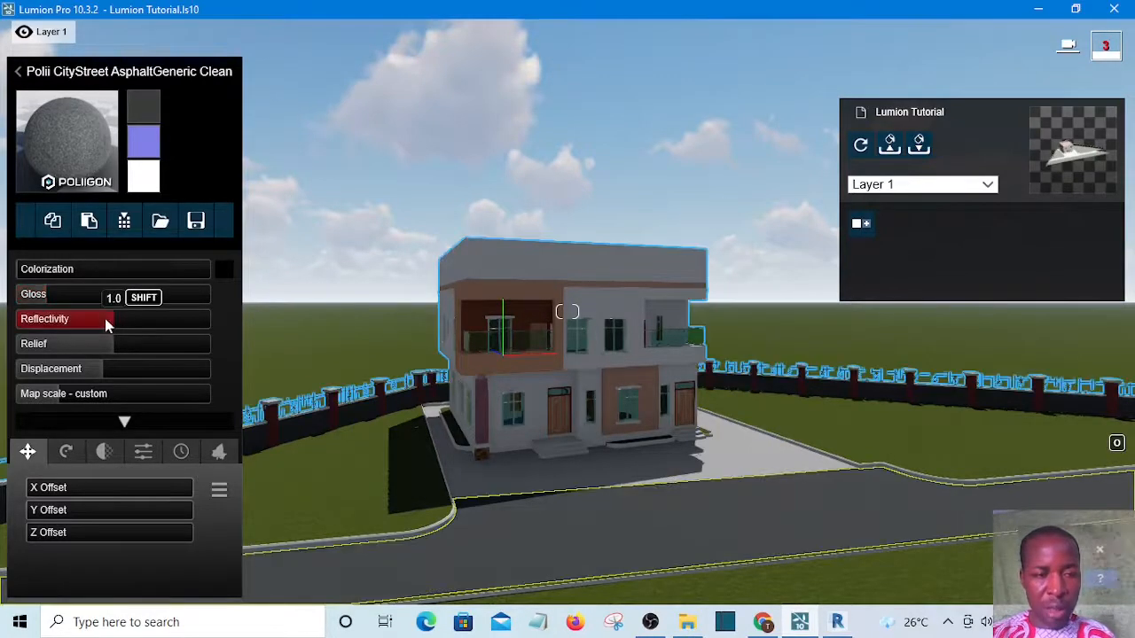
mouse_move(105, 320)
mouse_down()
mouse_move(48, 319)
mouse_move(108, 316)
mouse_up()
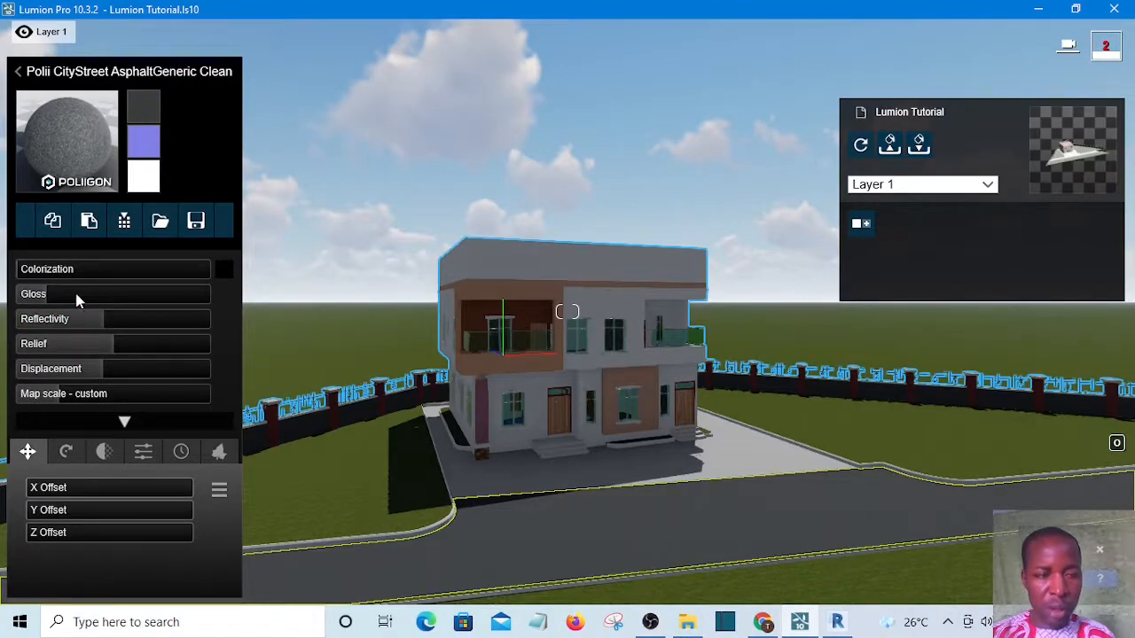
drag(80, 289, 120, 297)
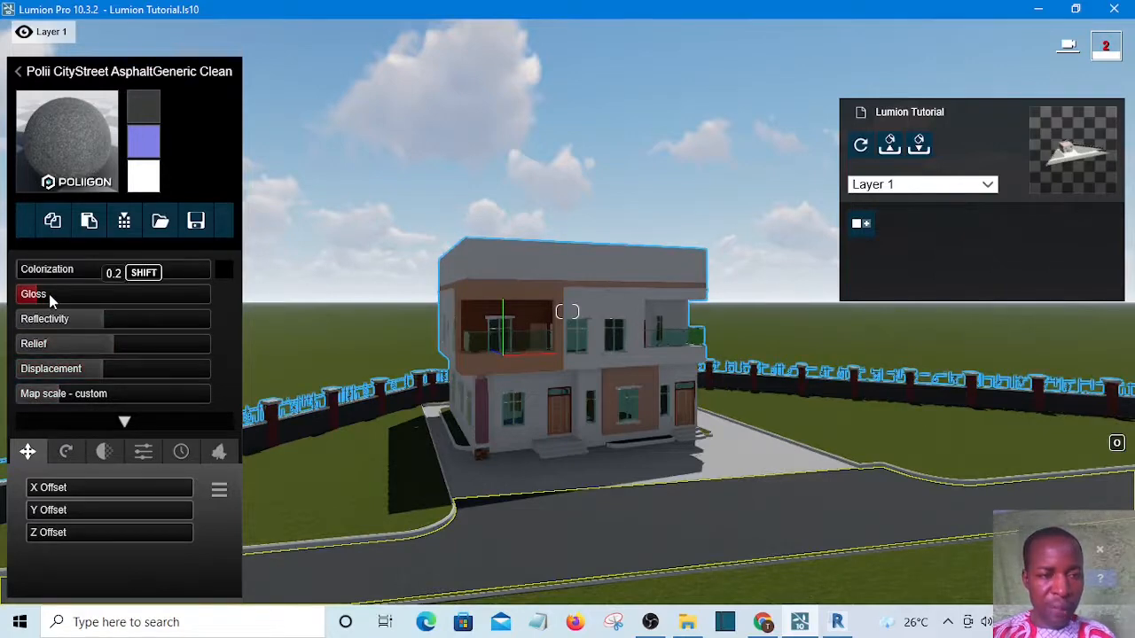
drag(85, 302, 128, 304)
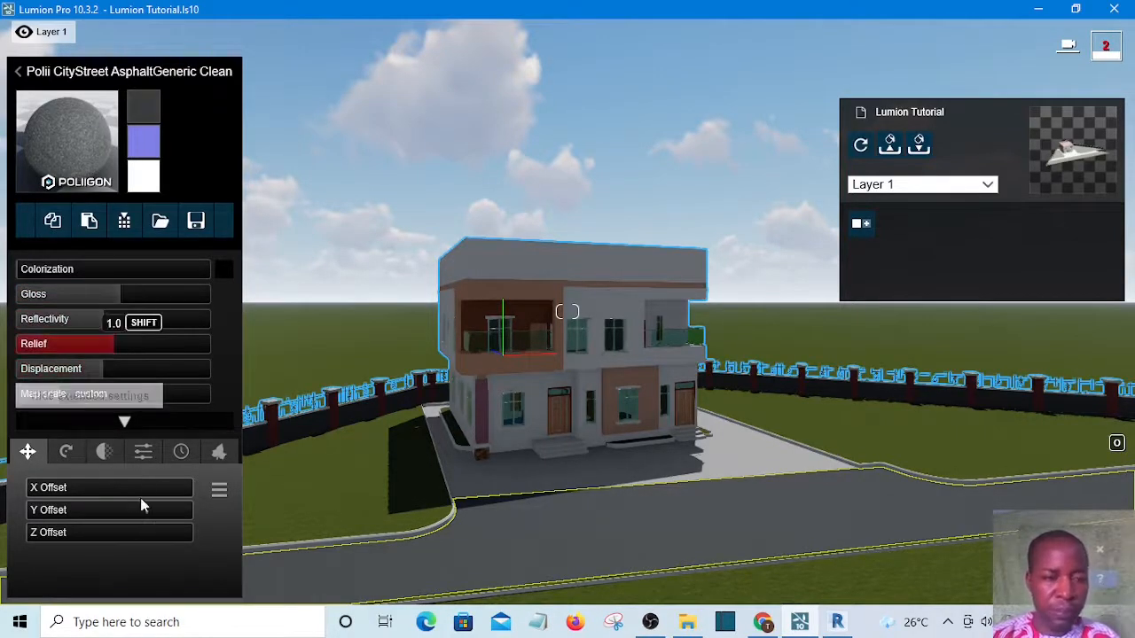
Open the asphalt material's weathering settings and set Weathering to about 0.2, leaving Edges at 0.0
click(180, 453)
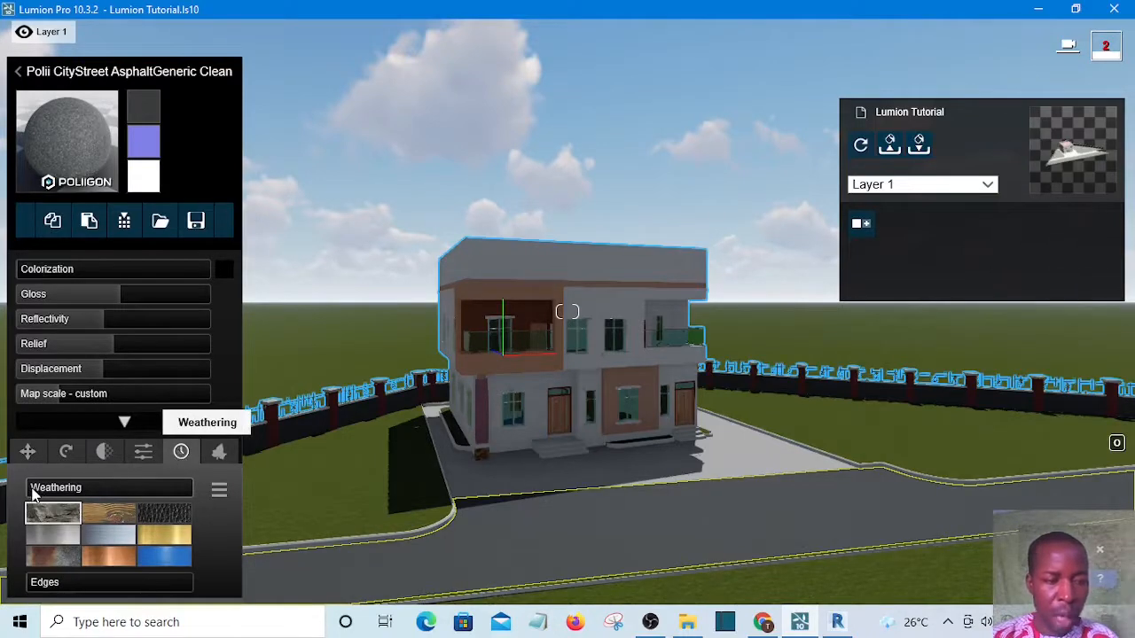
mouse_move(28, 490)
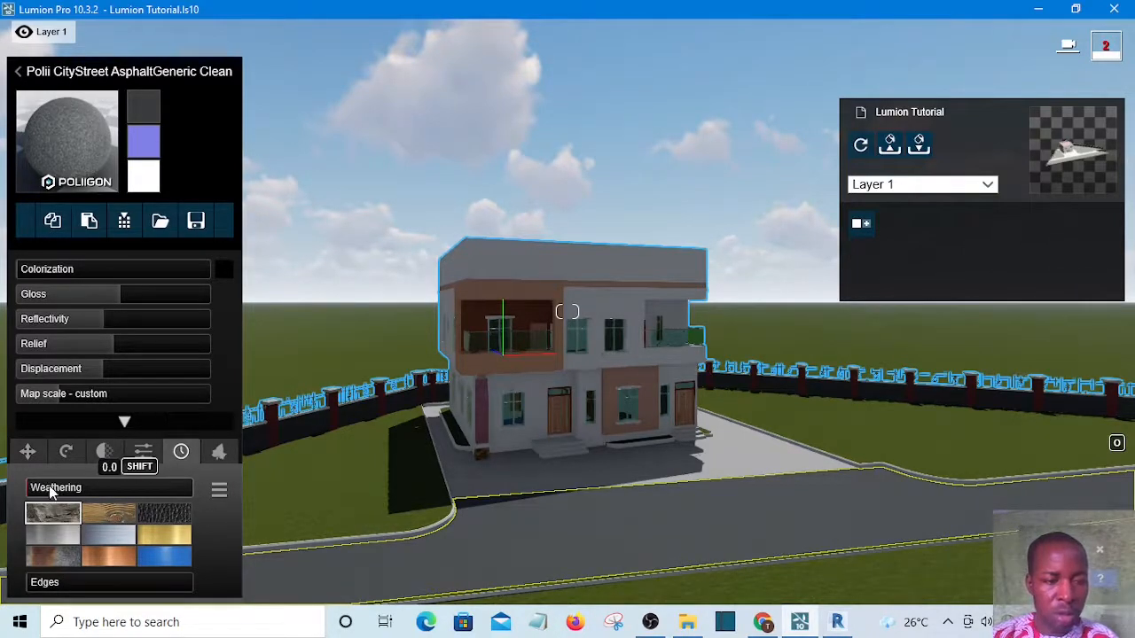
drag(56, 489, 49, 492)
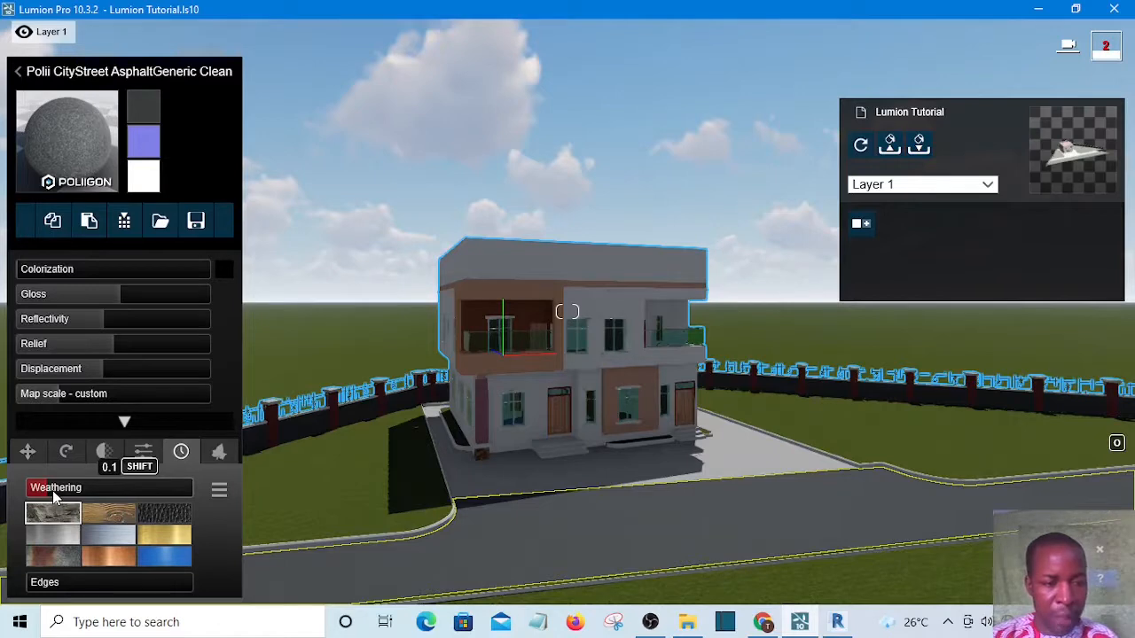
click(52, 491)
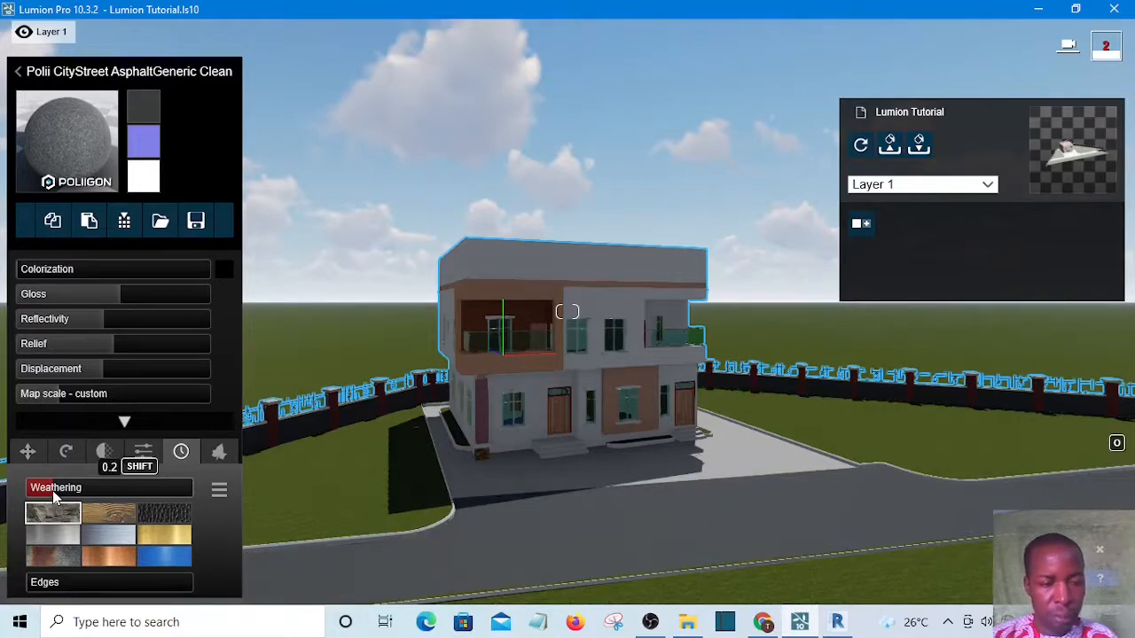
click(34, 587)
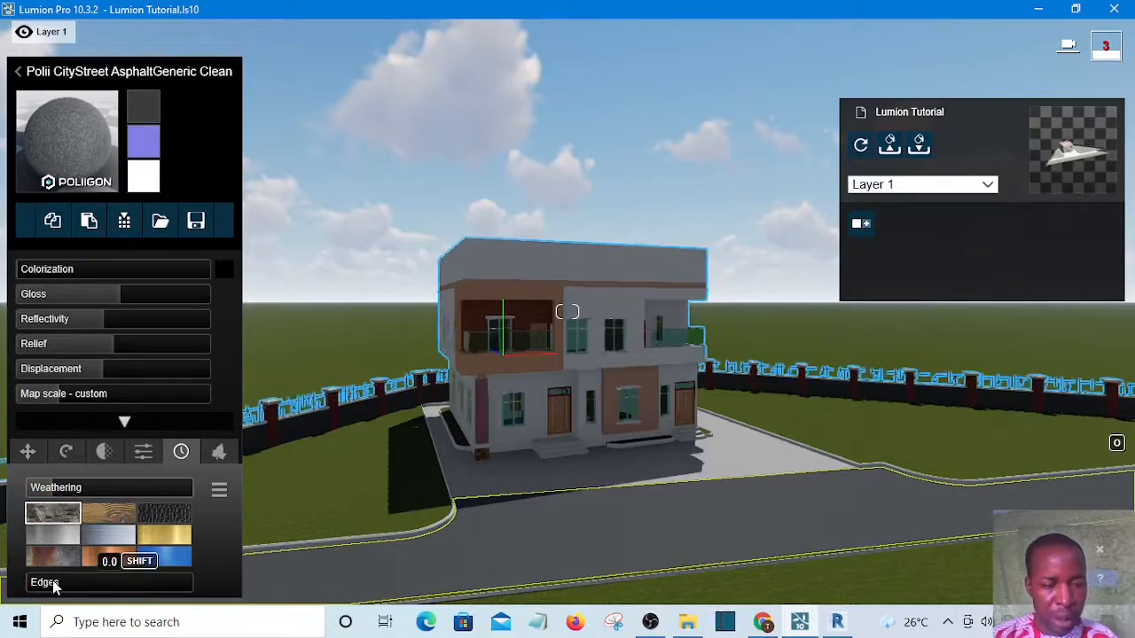
click(54, 587)
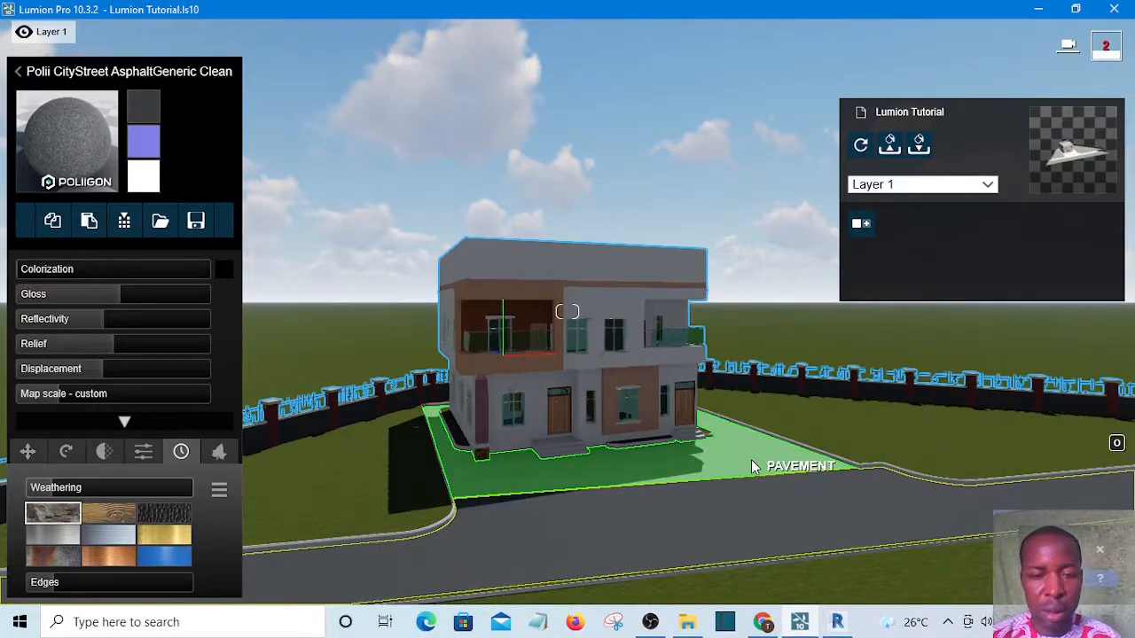
Select the paved area around the house and assign the outdoor stone material Polii CityStreet Sidewalk 011 2k to it
click(751, 461)
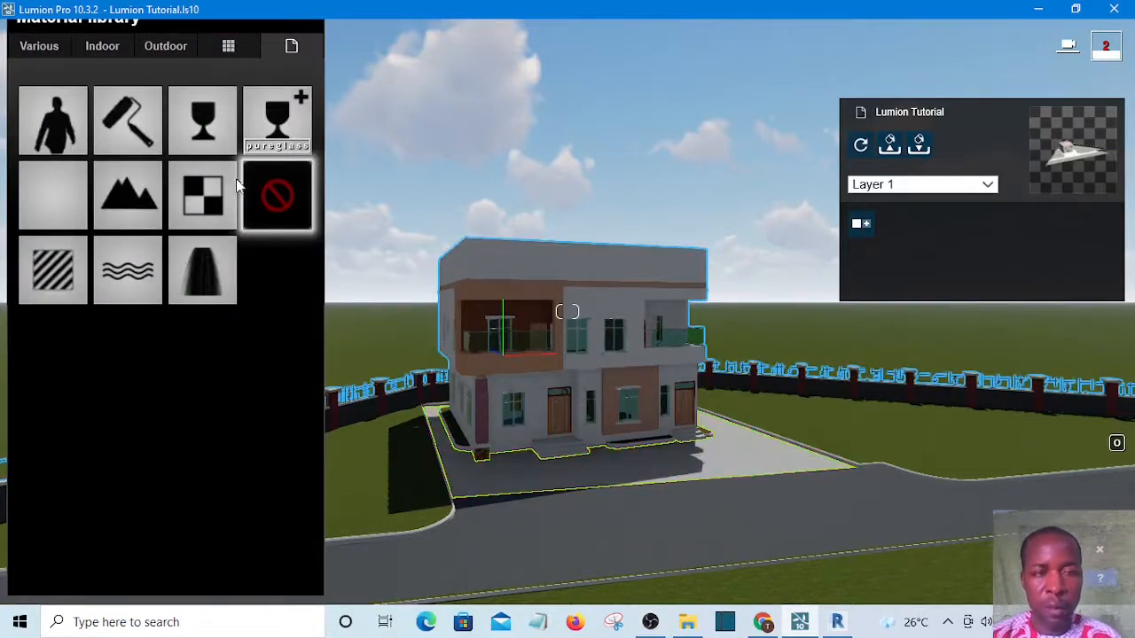
click(162, 47)
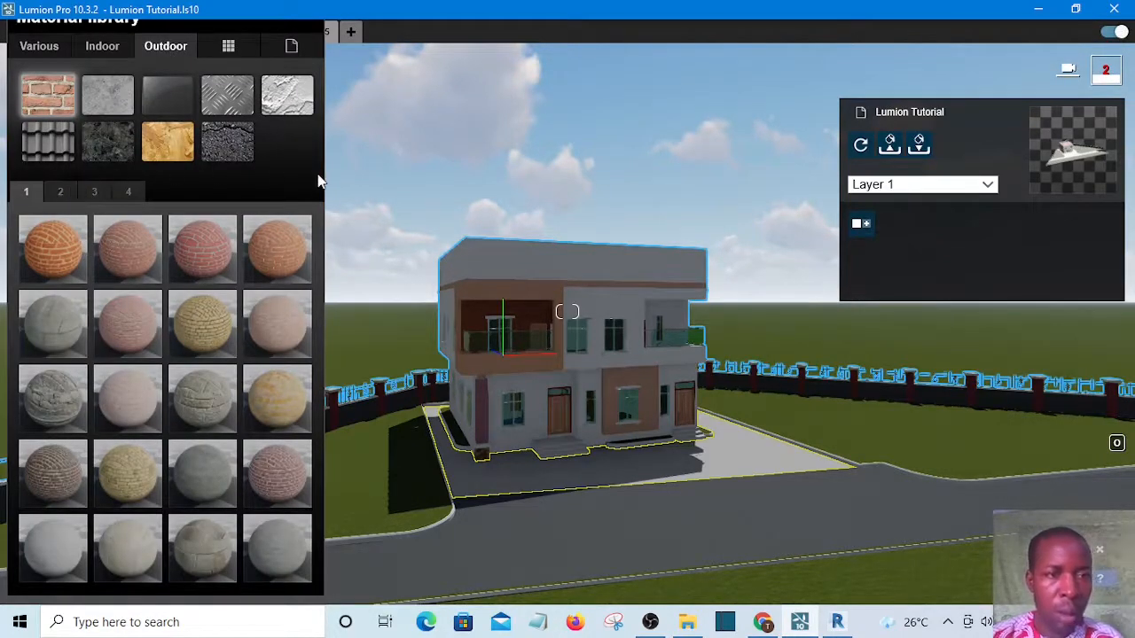
click(110, 140)
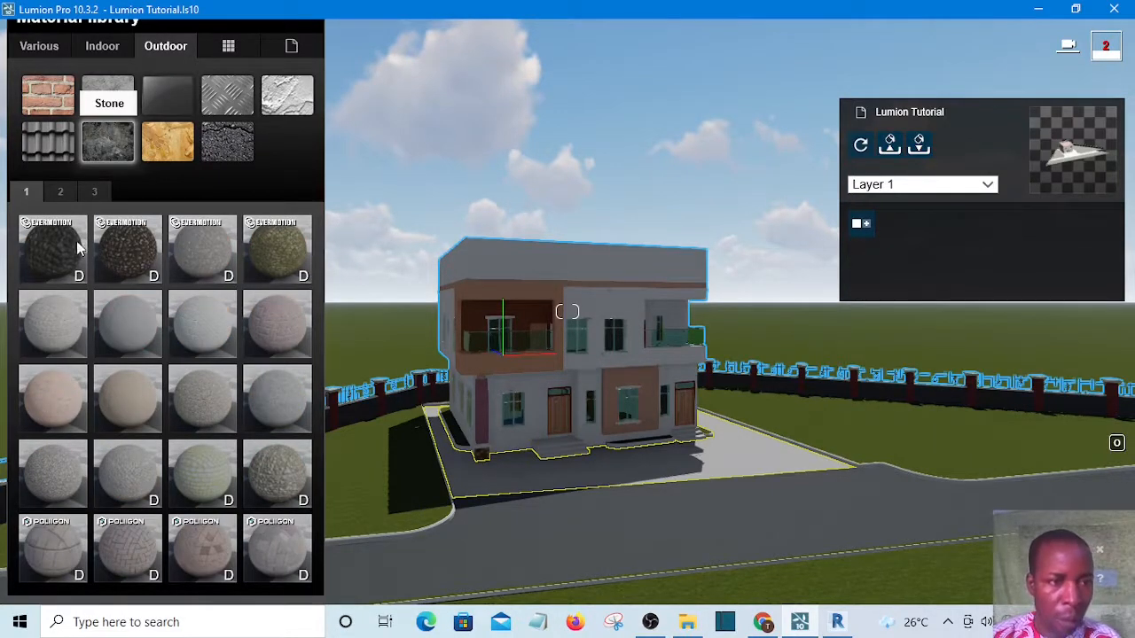
click(61, 192)
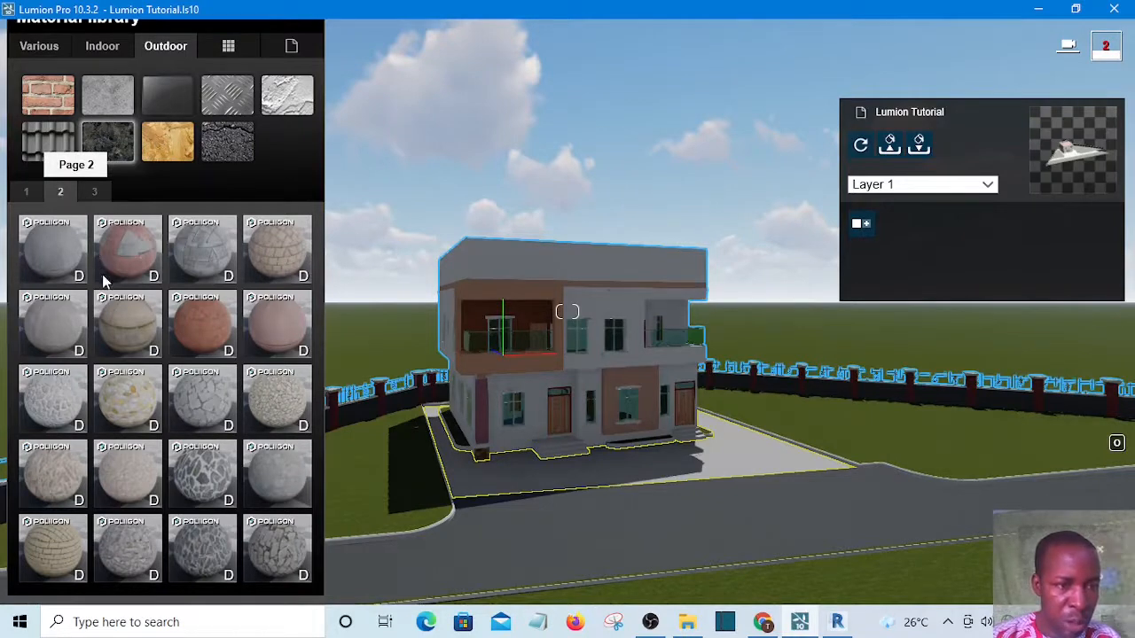
click(94, 193)
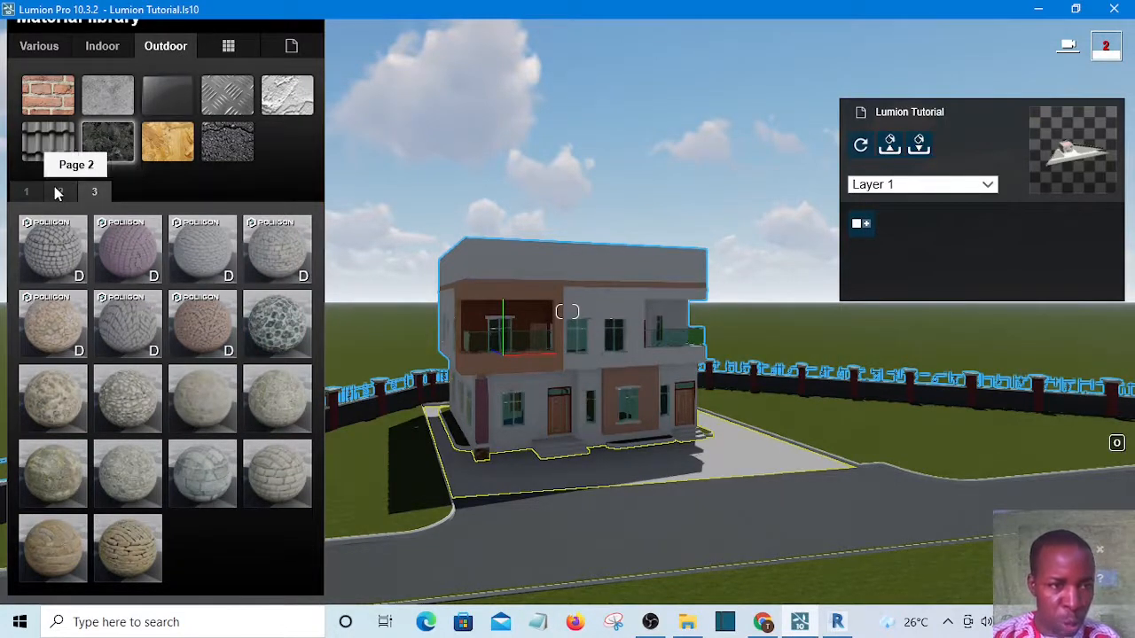
click(58, 194)
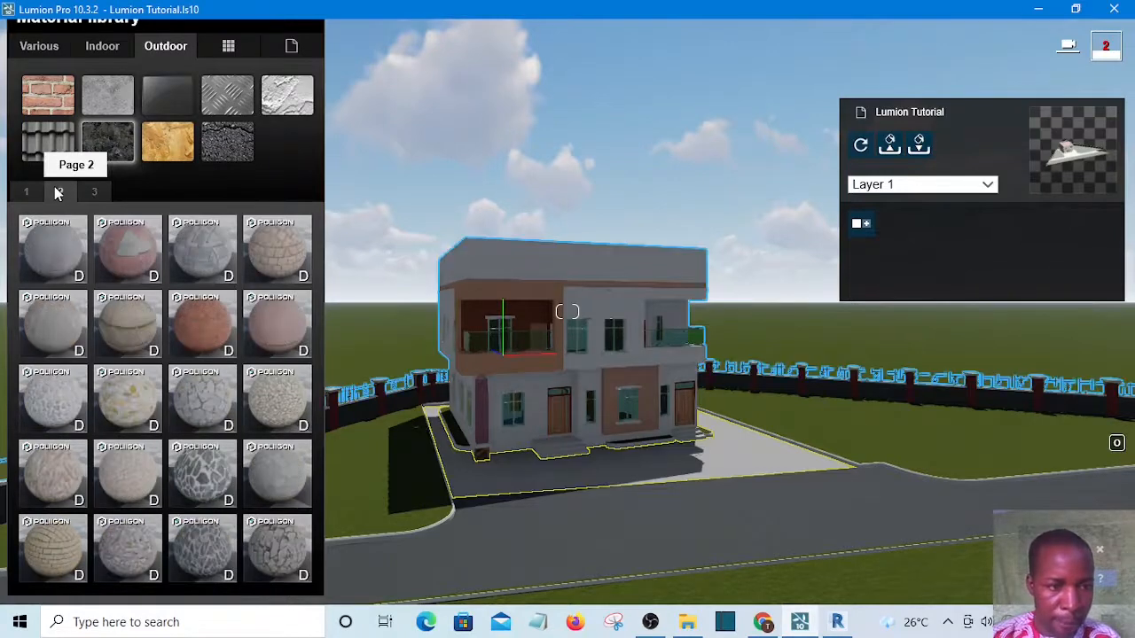
click(50, 326)
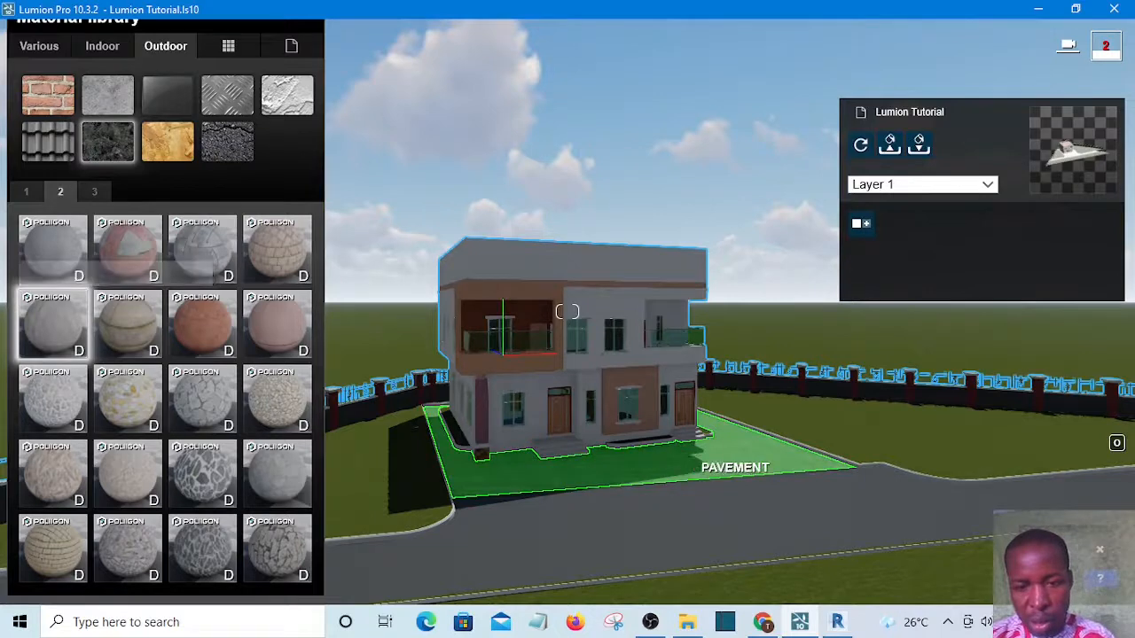
Orbit and walk the camera around the house to inspect the new sidewalk surface, then open the sidewalk material's settings
right_drag(762, 464, 394, 448)
key(d)
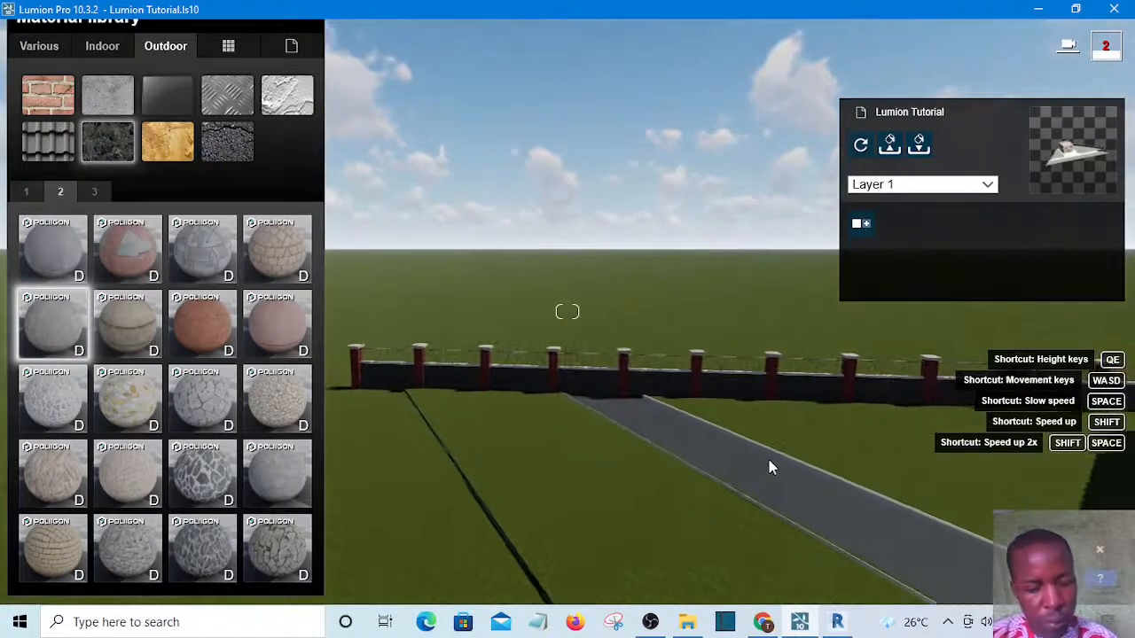
key(d)
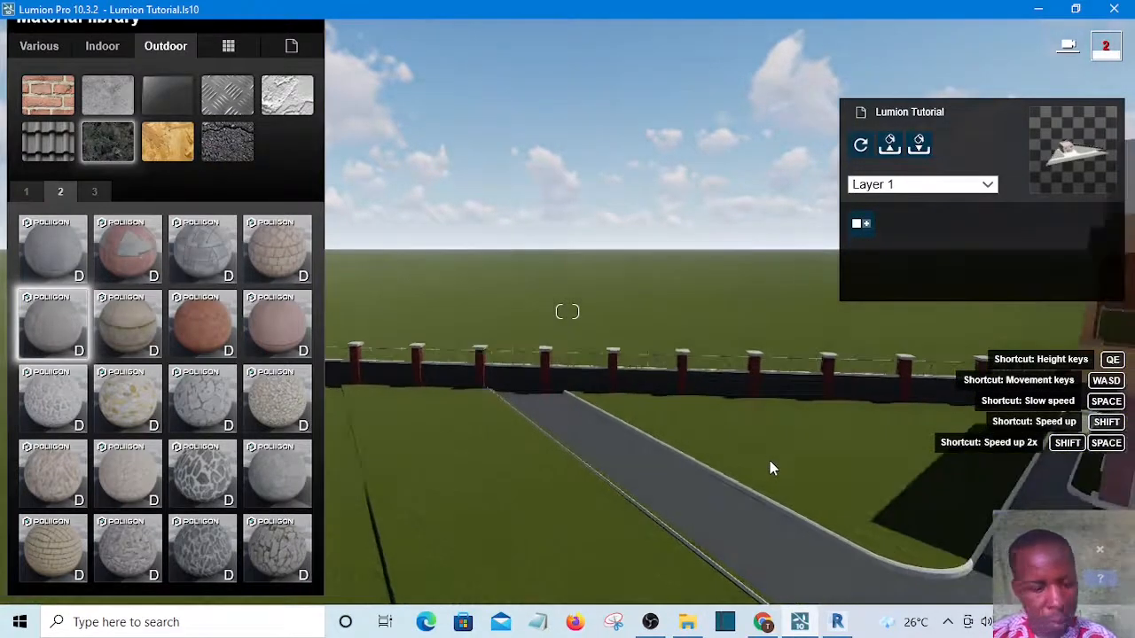
key(d)
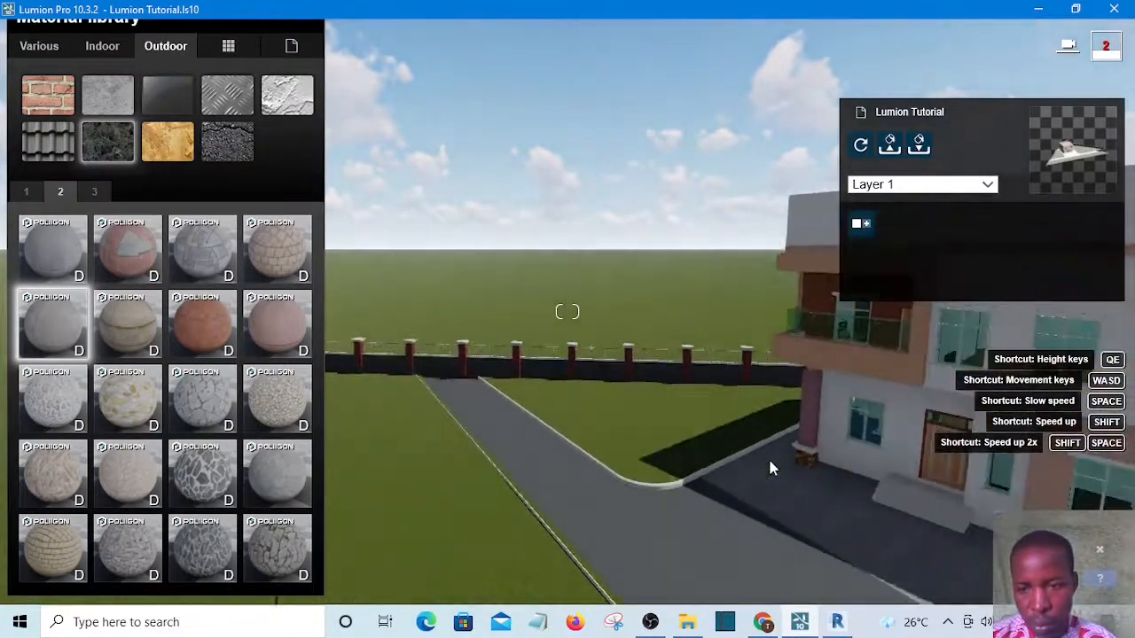
key(d)
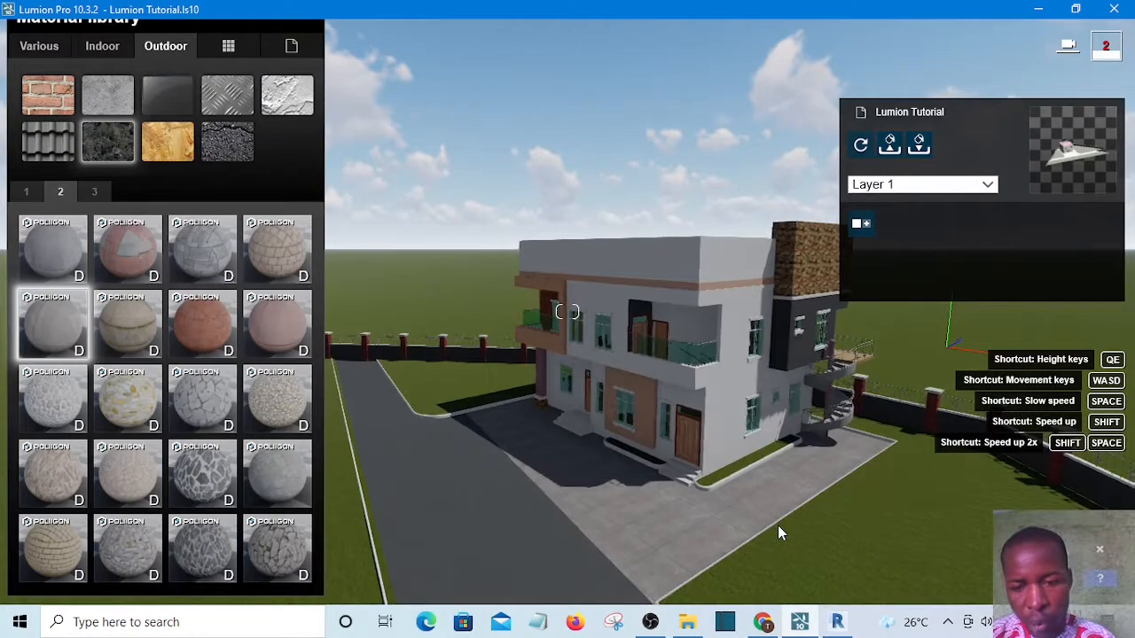
key(e)
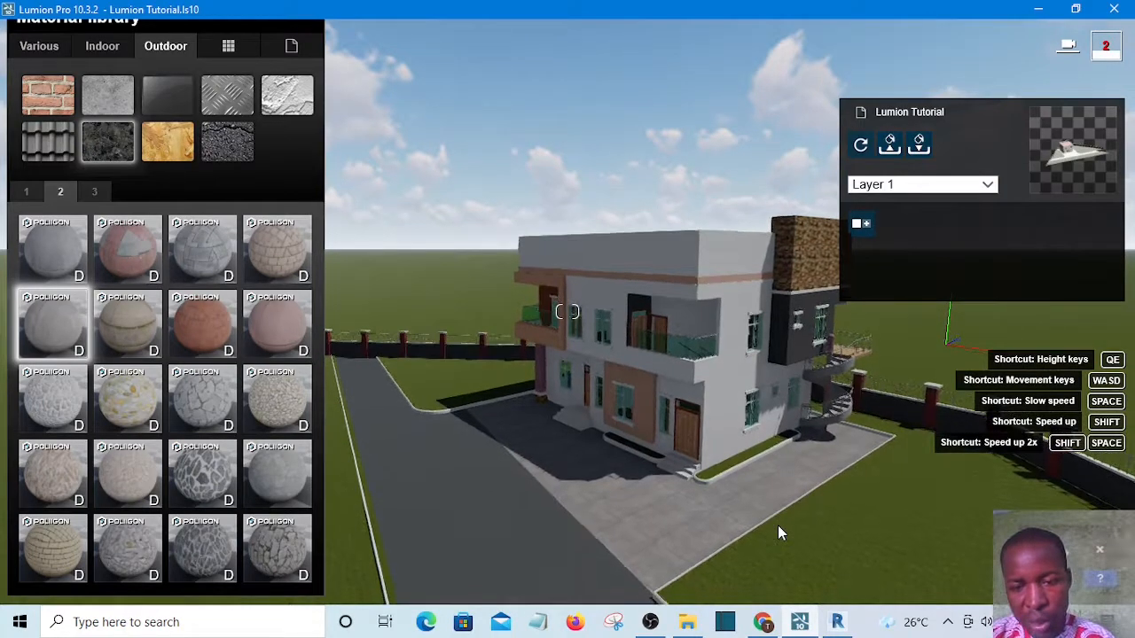
key(e)
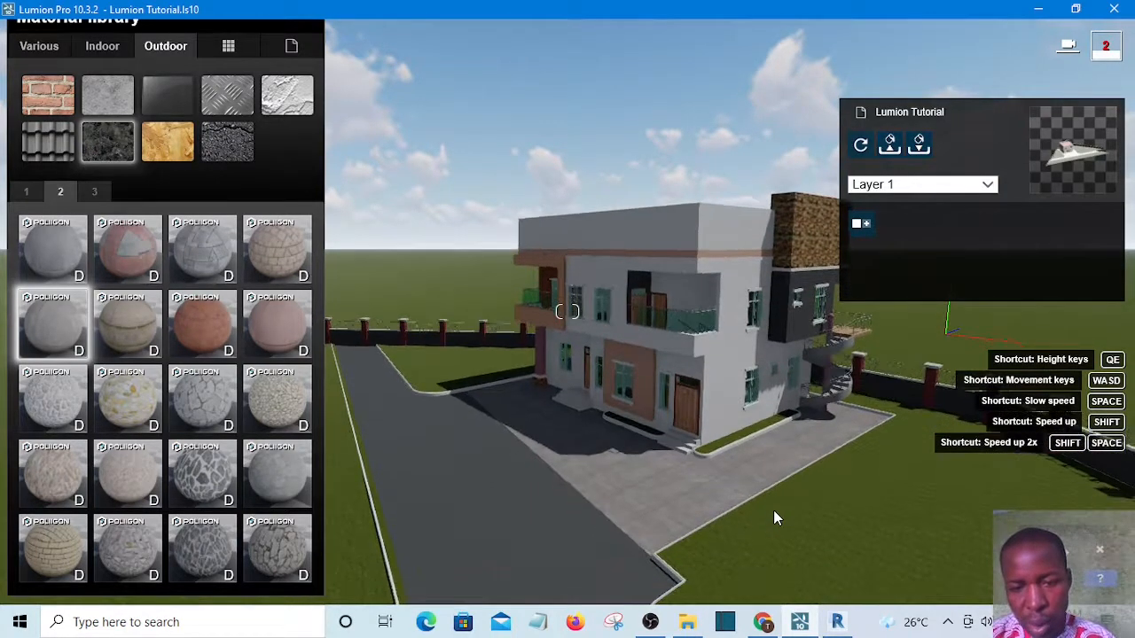
key(w)
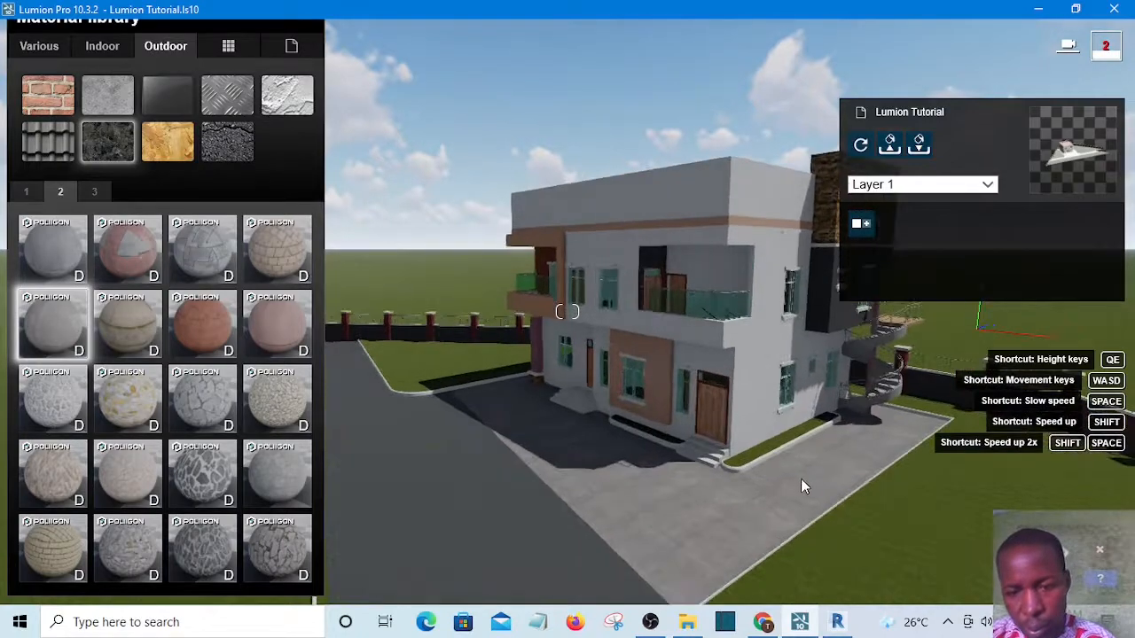
key(w)
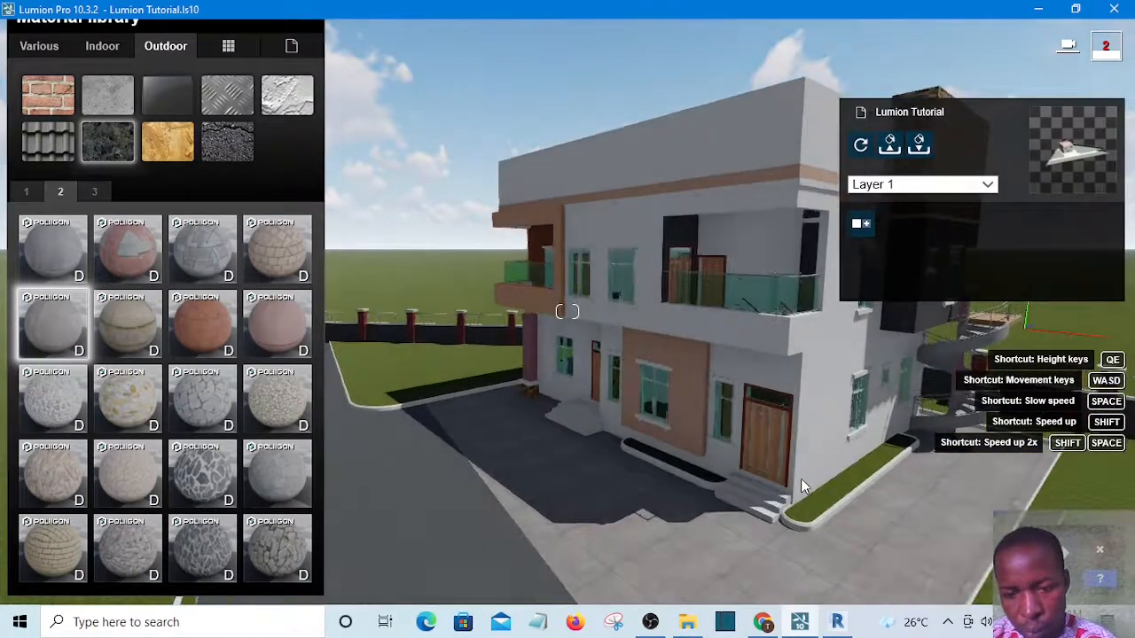
key(w)
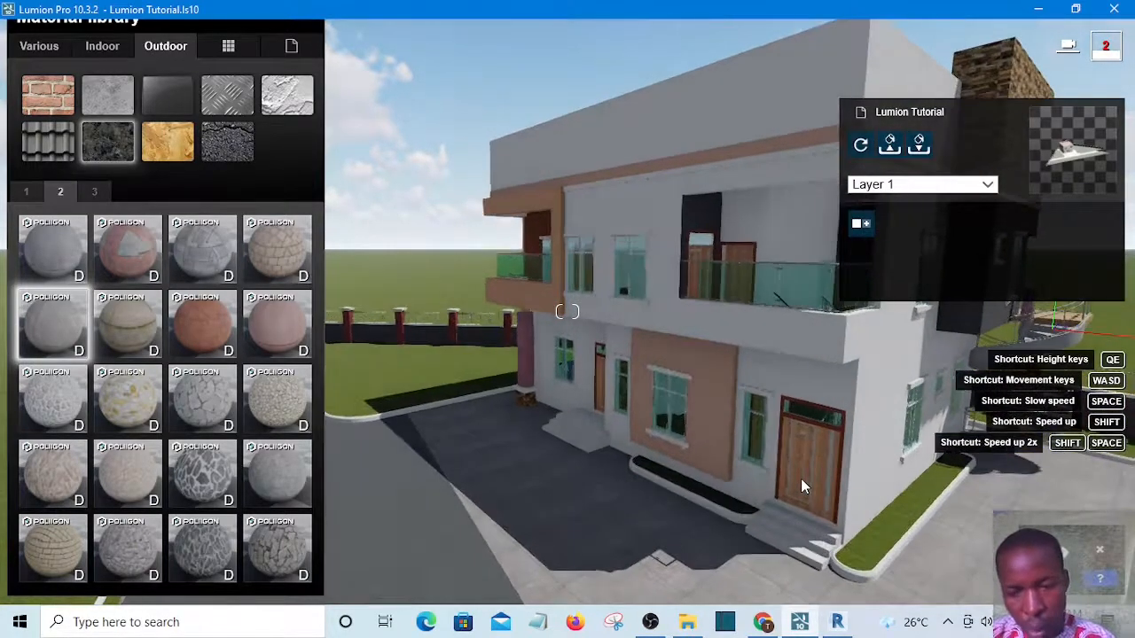
key(w)
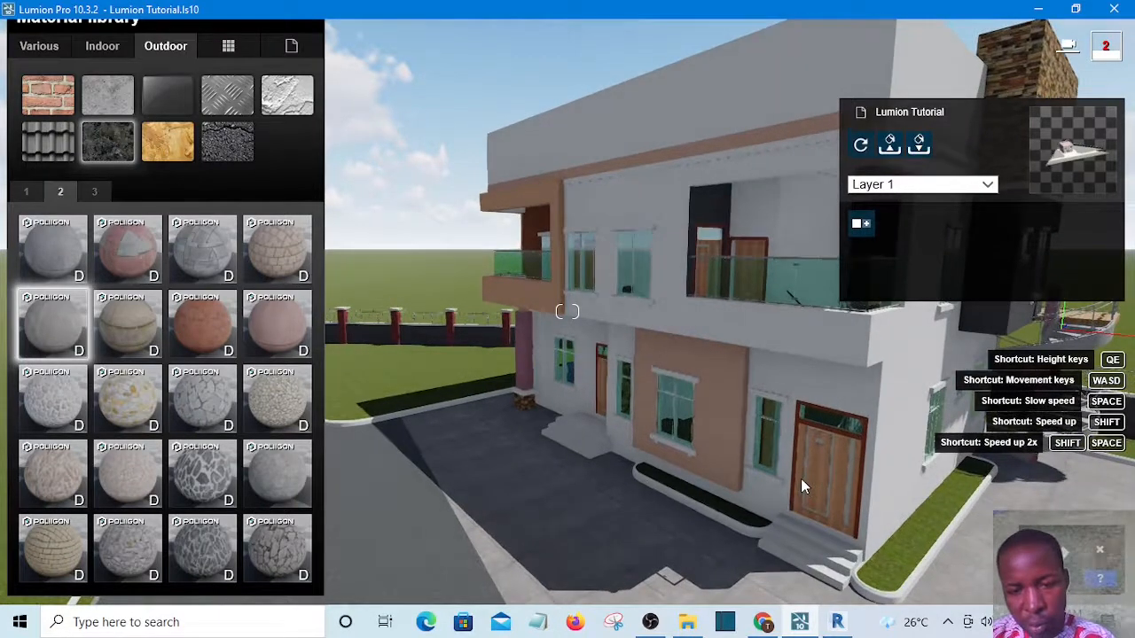
key(d)
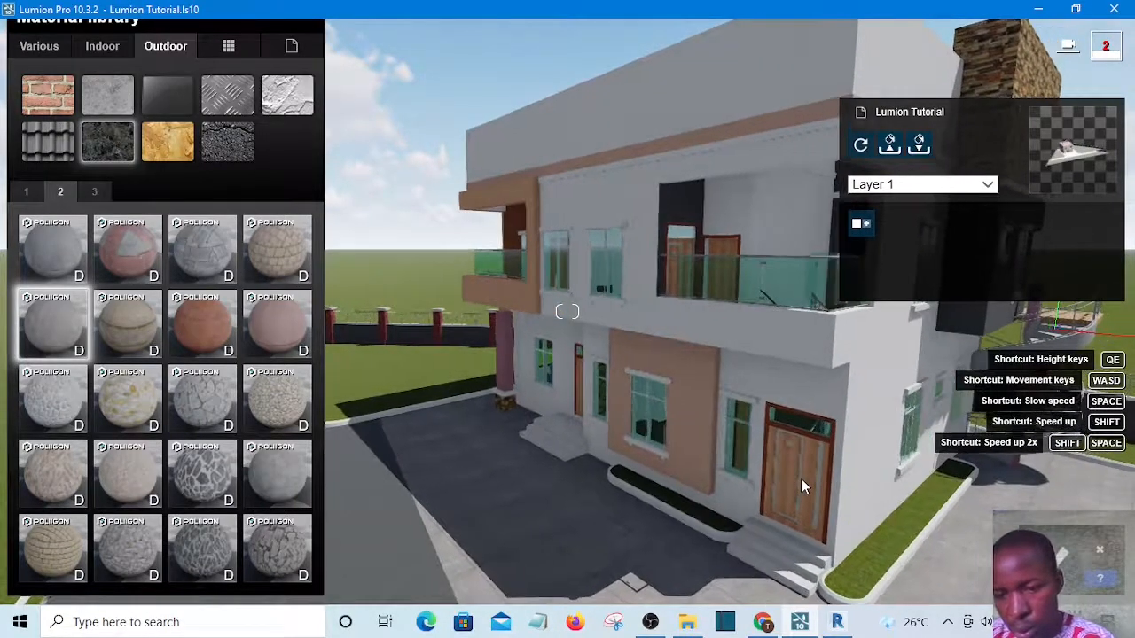
key(d)
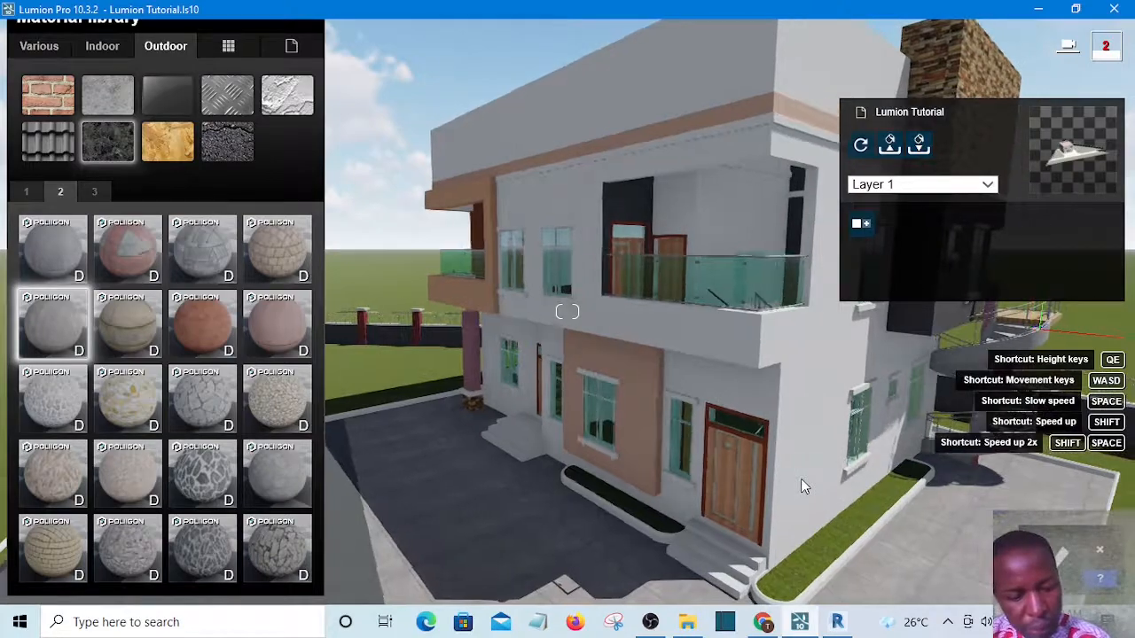
key(d)
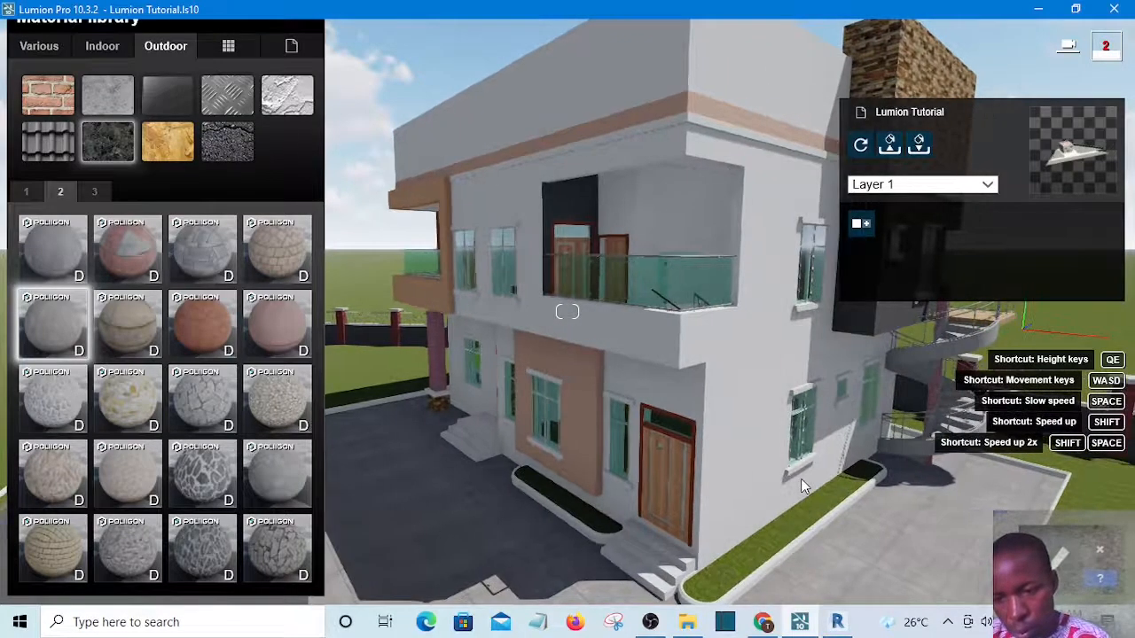
key(d)
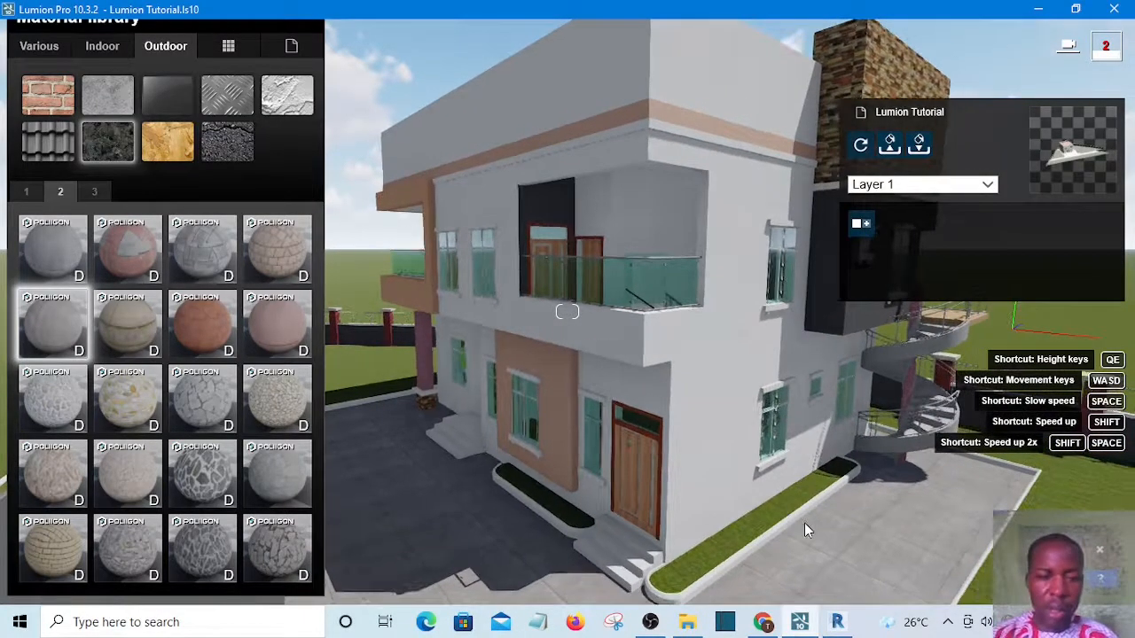
key(d)
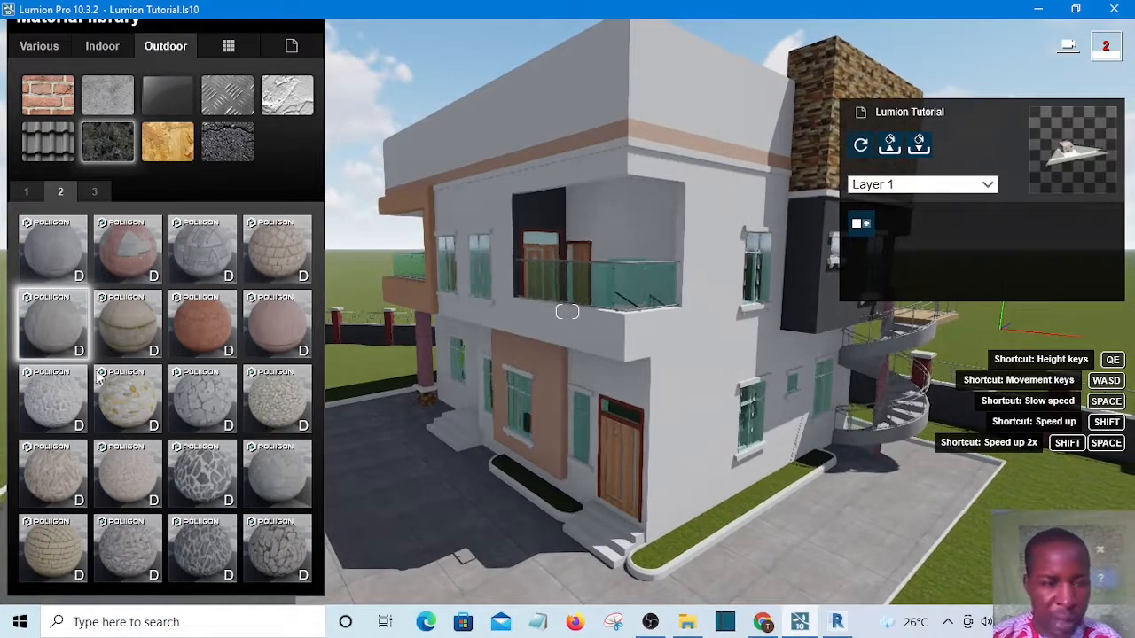
click(62, 326)
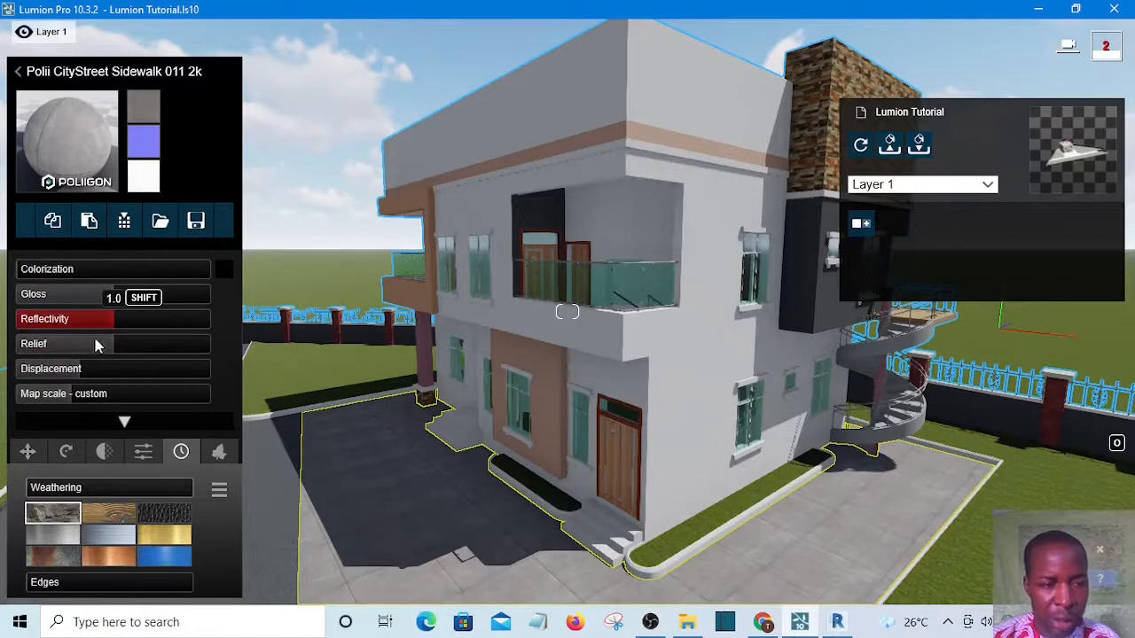
Set the sidewalk material's Weathering and Edges to 0.0 and raise its Colorization slightly
click(55, 489)
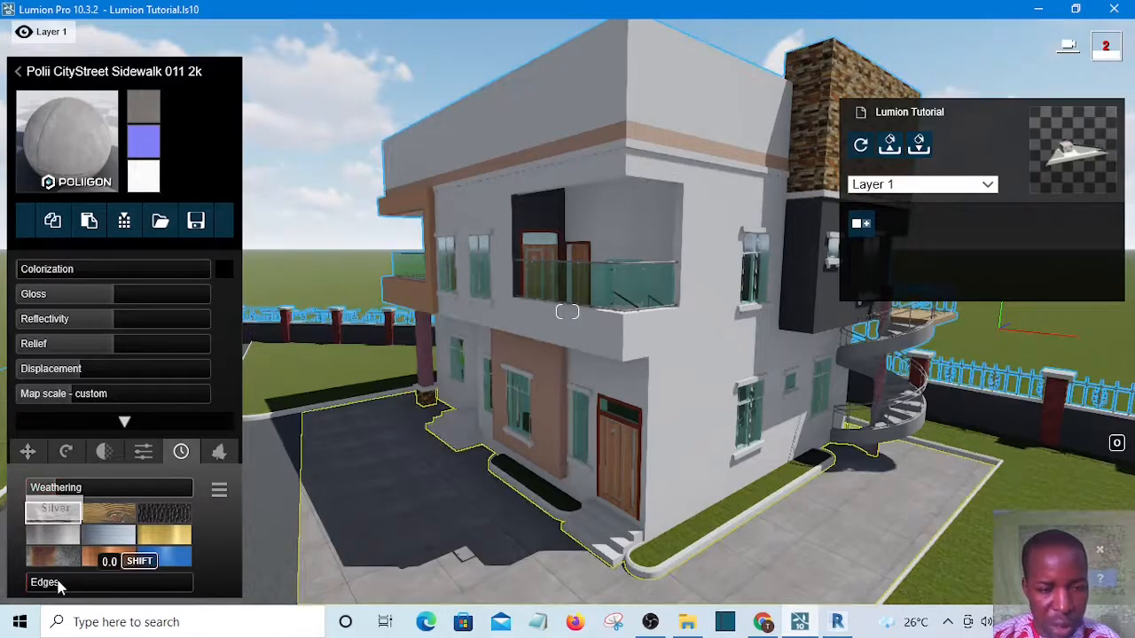
click(58, 583)
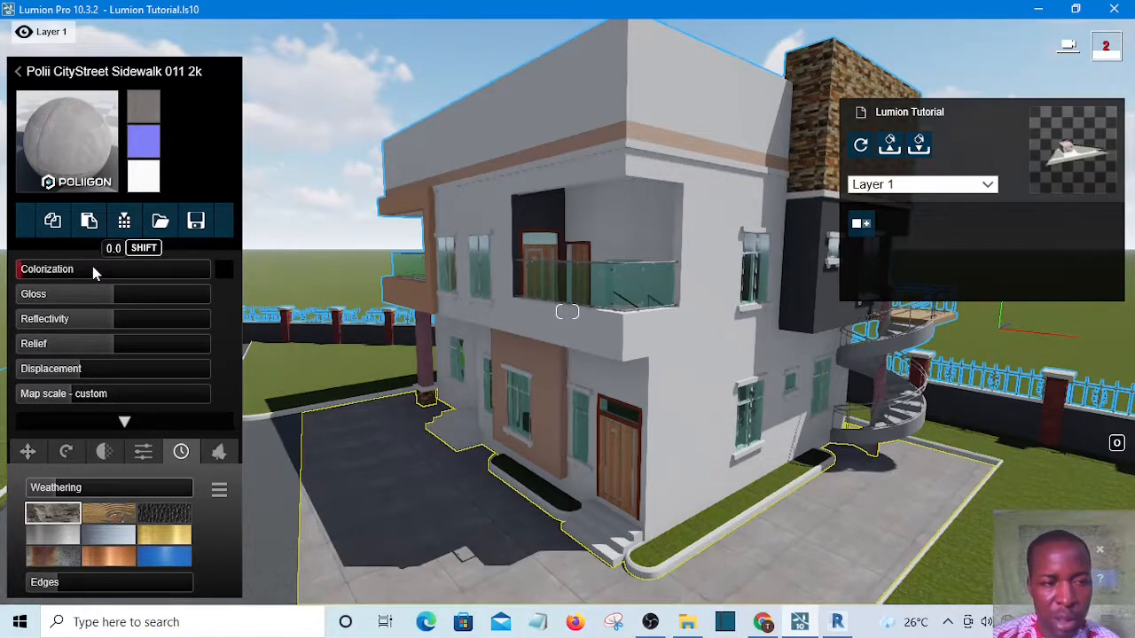
click(92, 268)
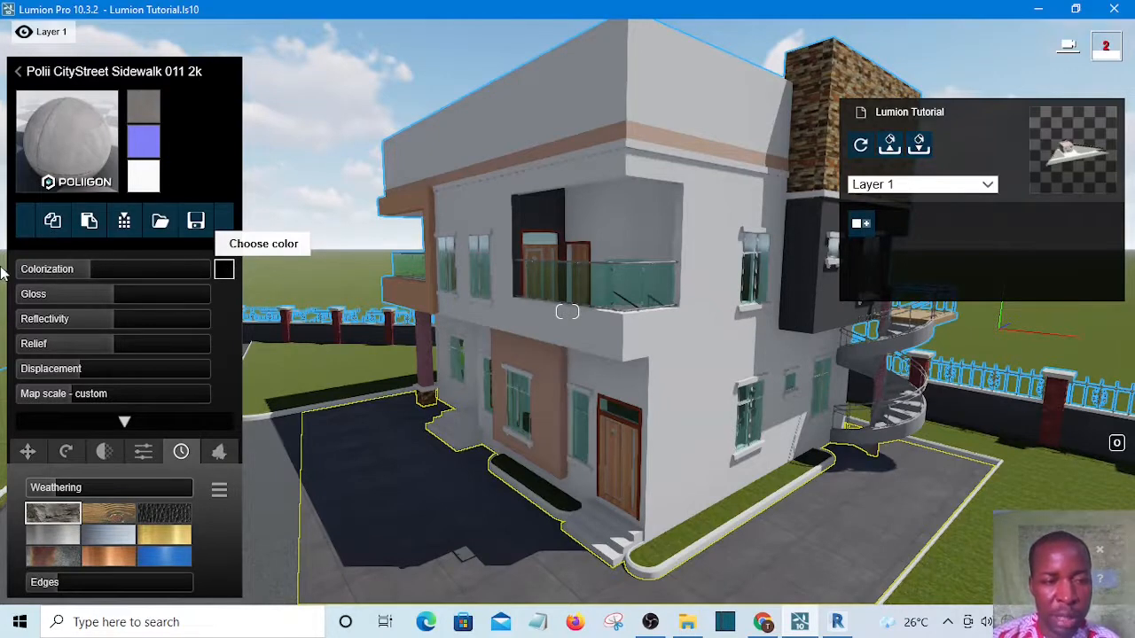
click(100, 271)
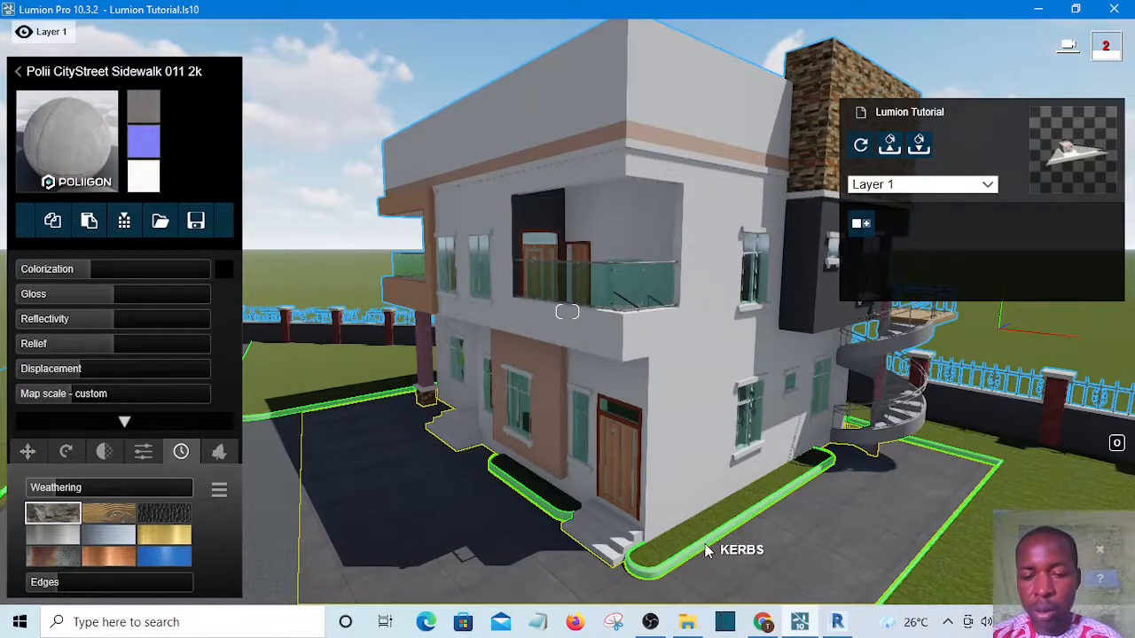
Select the kerbs and assign the outdoor material Bricks 008a 1024 to them
click(706, 551)
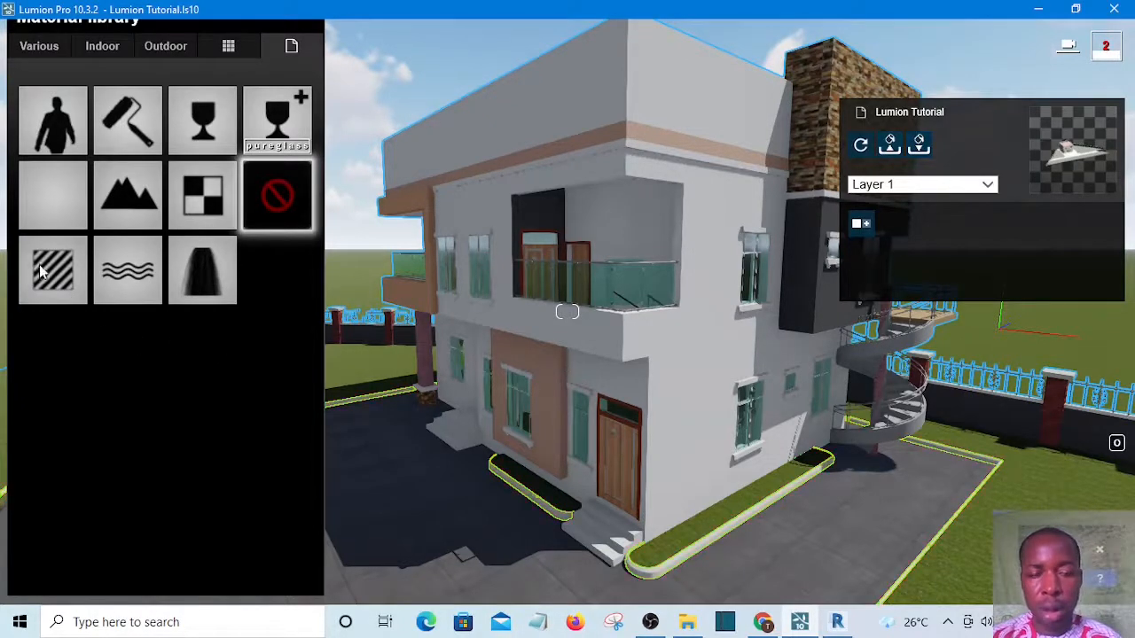
click(164, 49)
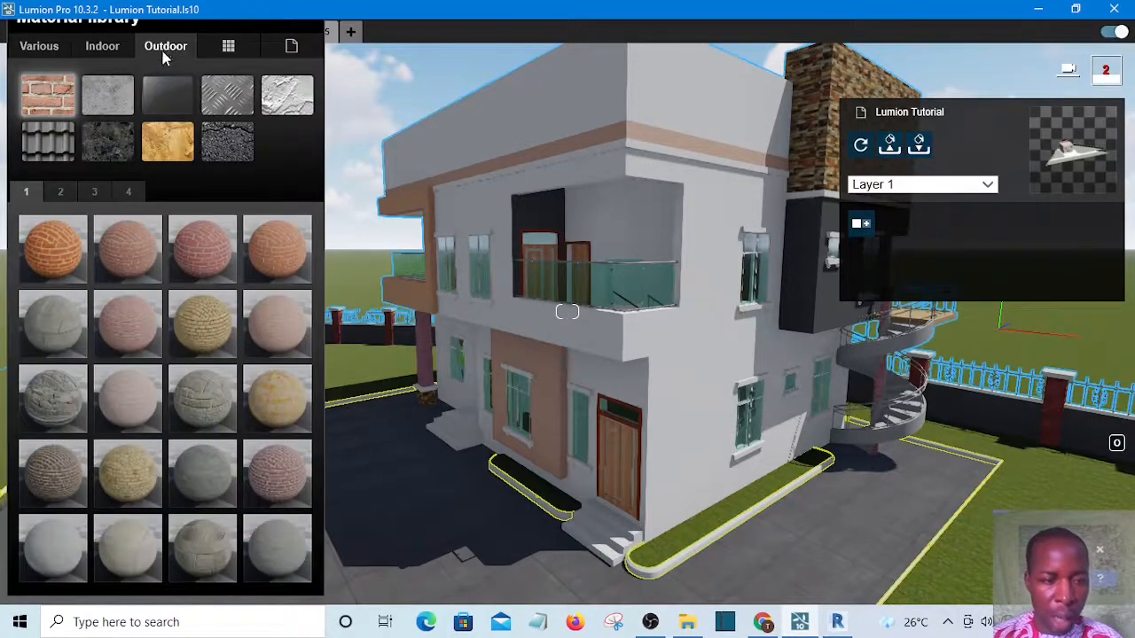
click(204, 401)
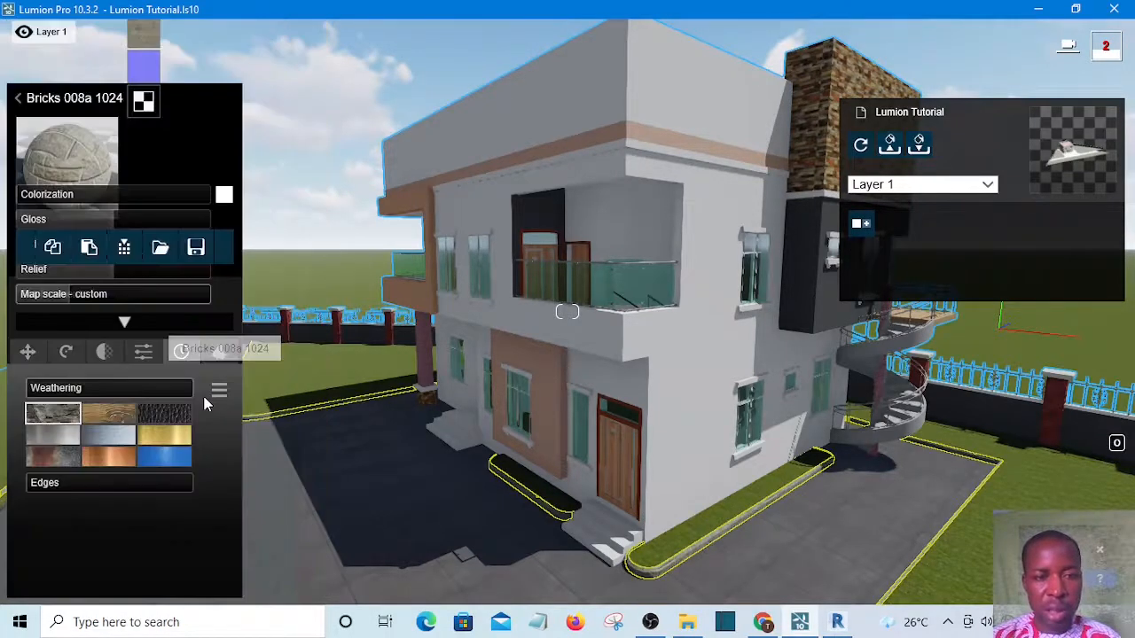
click(204, 398)
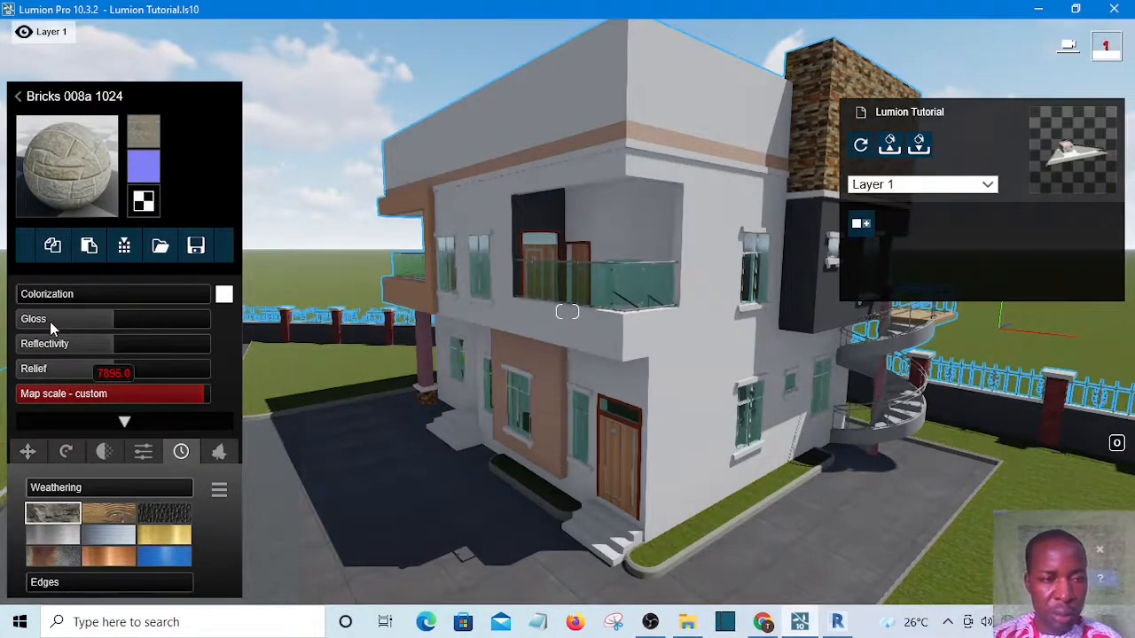
Lower the kerb material's Gloss to about 0.4 and reduce its Reflectivity to a similar low value
click(113, 322)
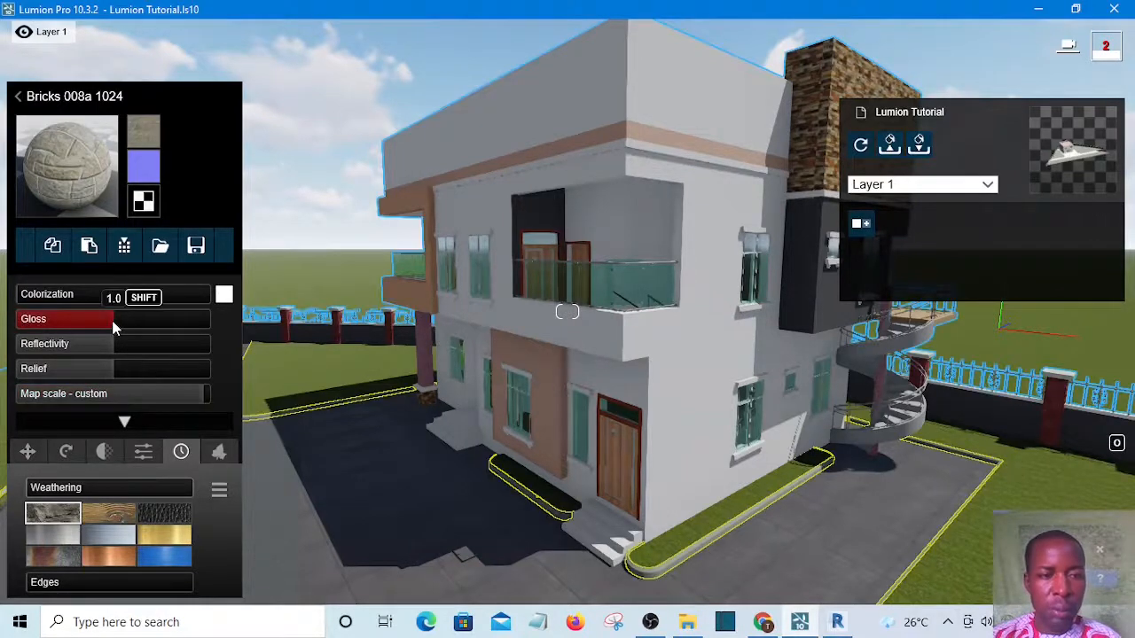
click(53, 320)
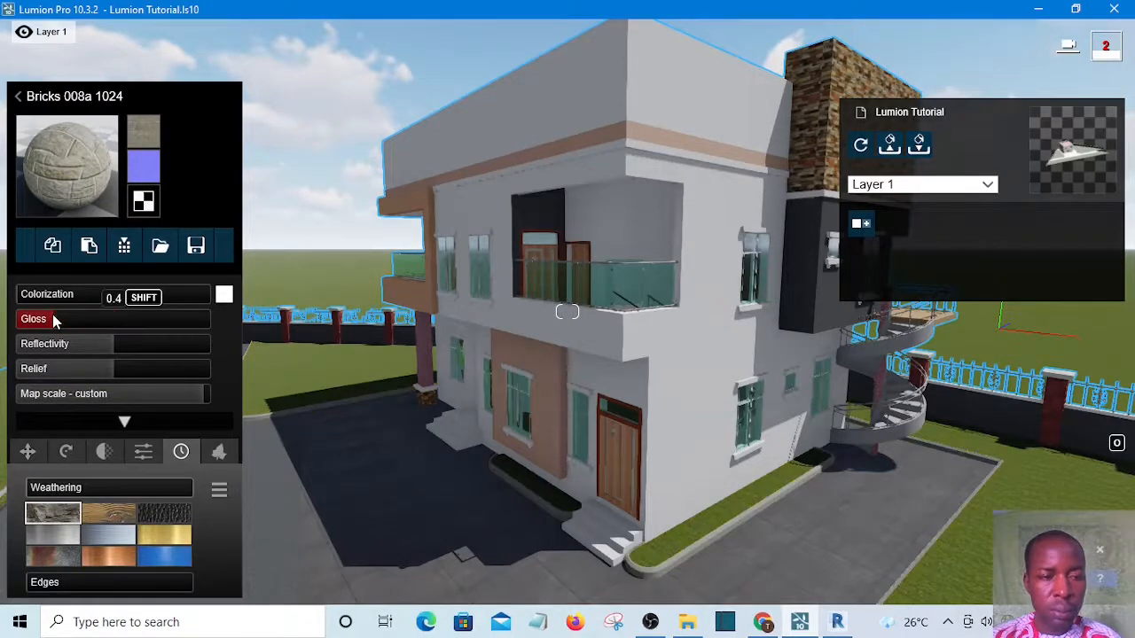
click(111, 344)
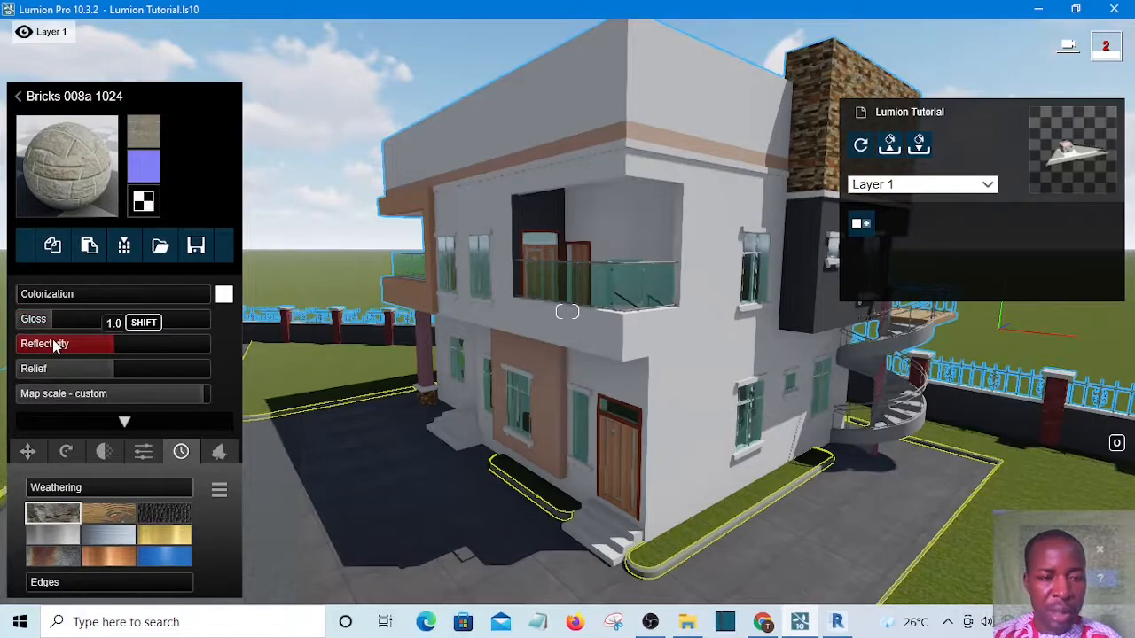
click(53, 343)
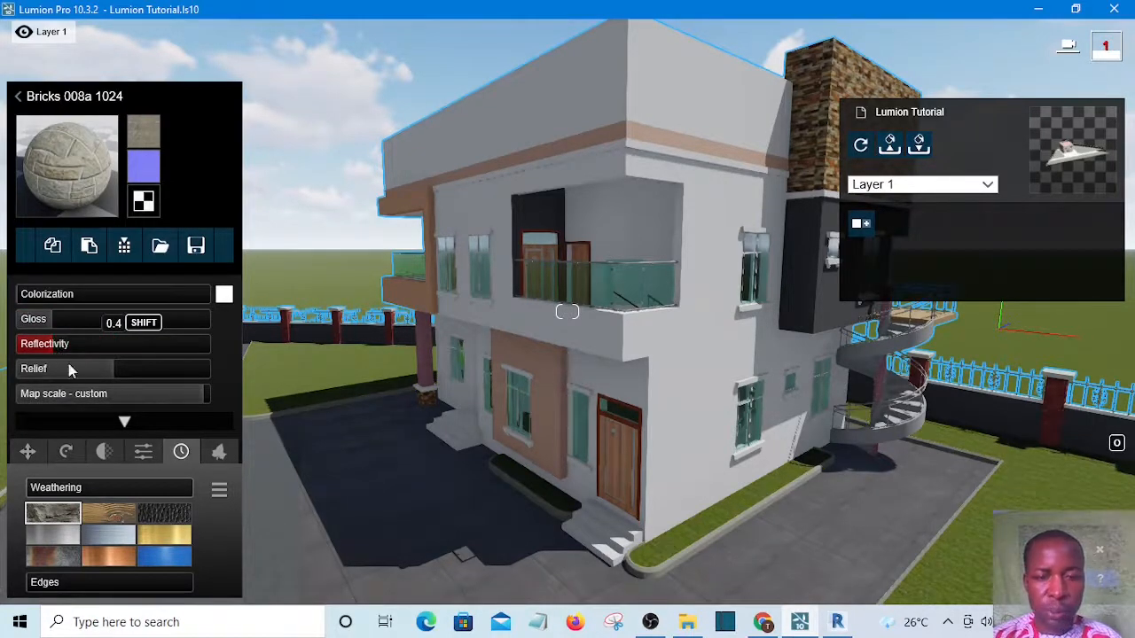
Set the kerb material's weathering Edges to about 0.1
click(63, 485)
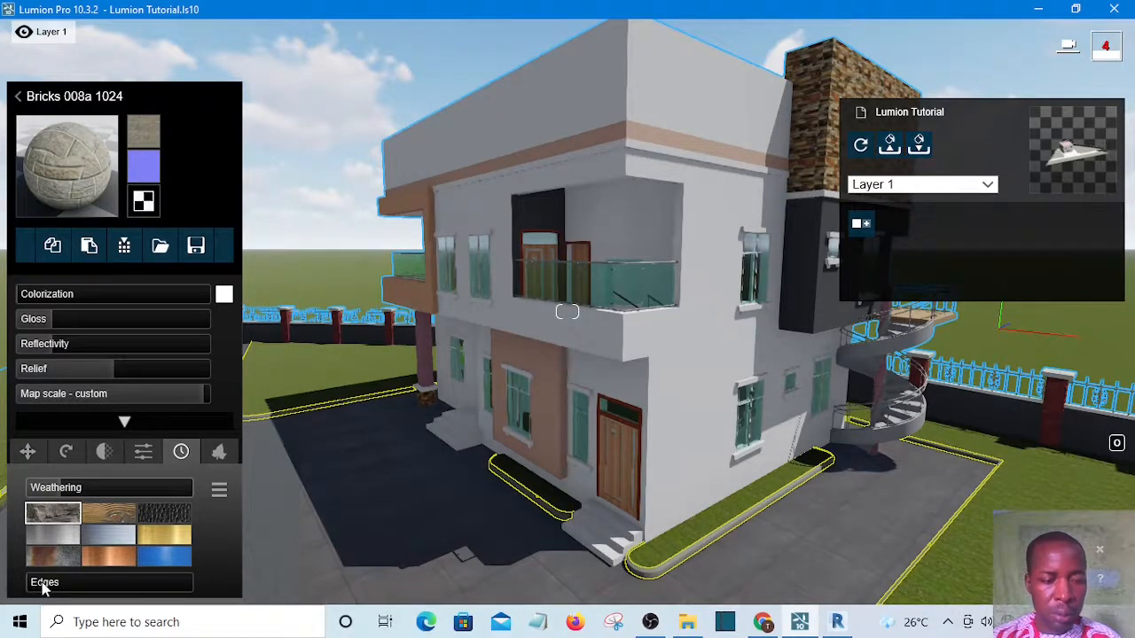
mouse_move(42, 582)
drag(43, 587, 62, 590)
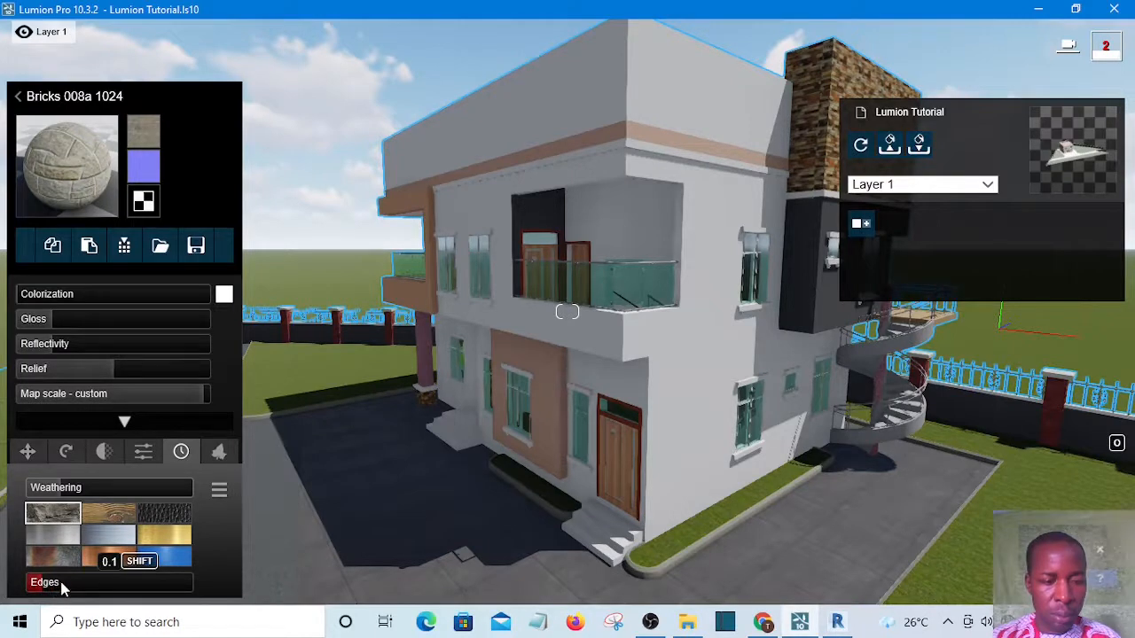
click(60, 583)
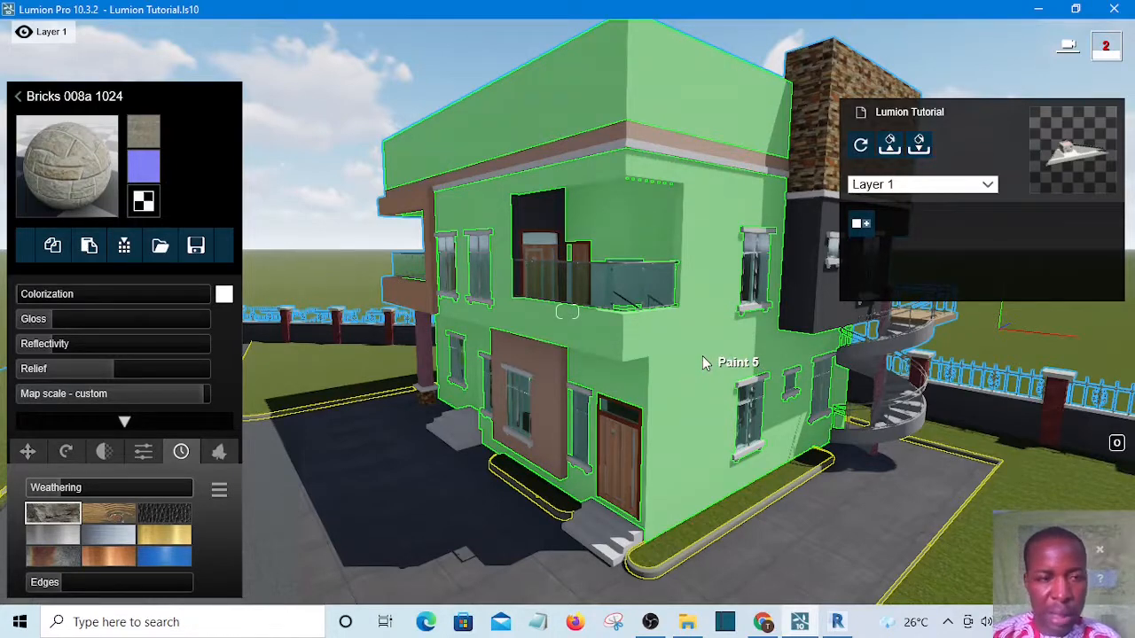
click(702, 357)
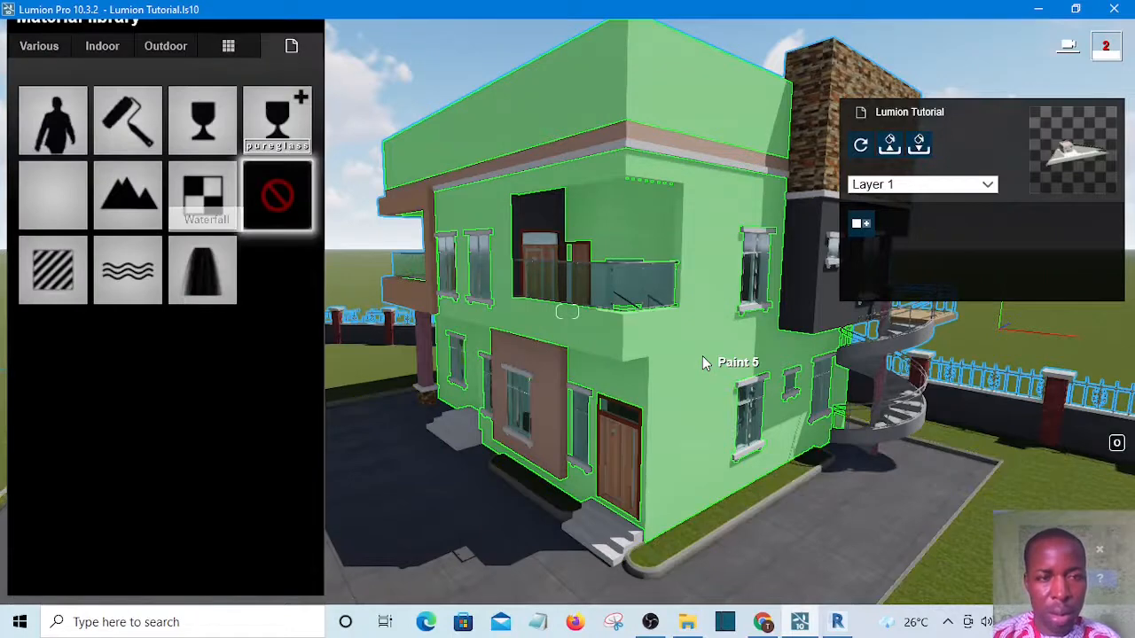
click(166, 48)
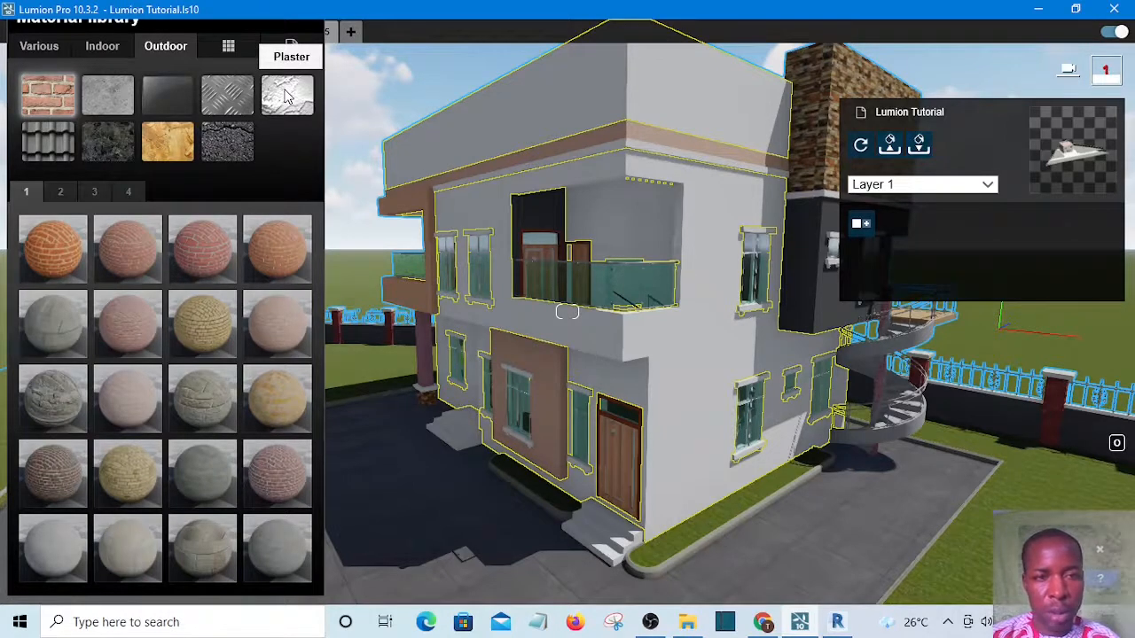
click(286, 98)
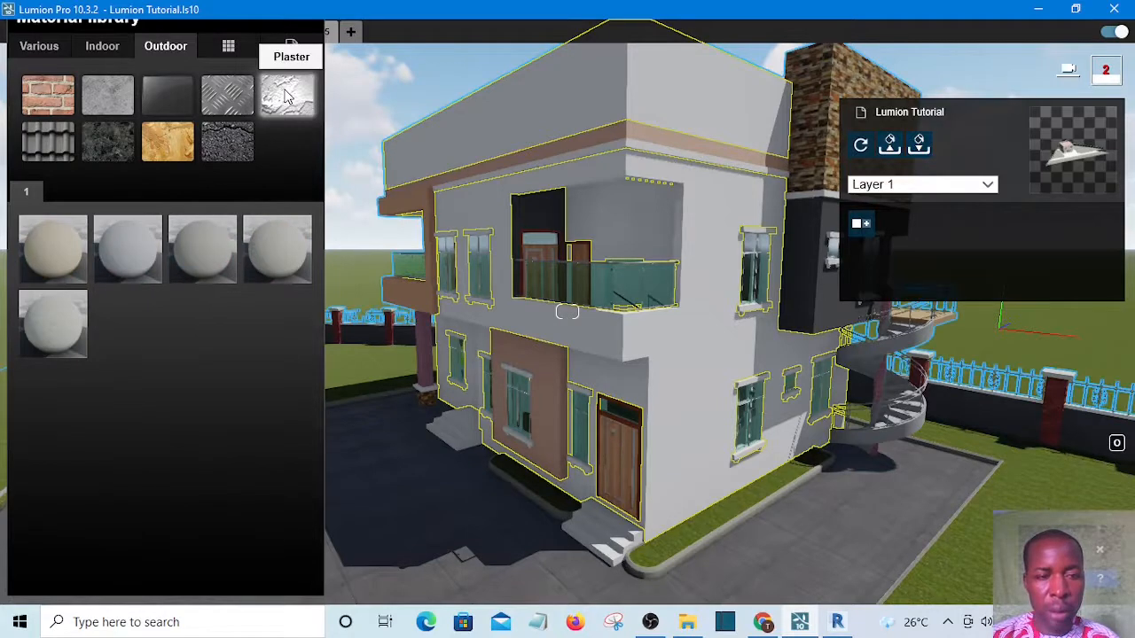
click(49, 245)
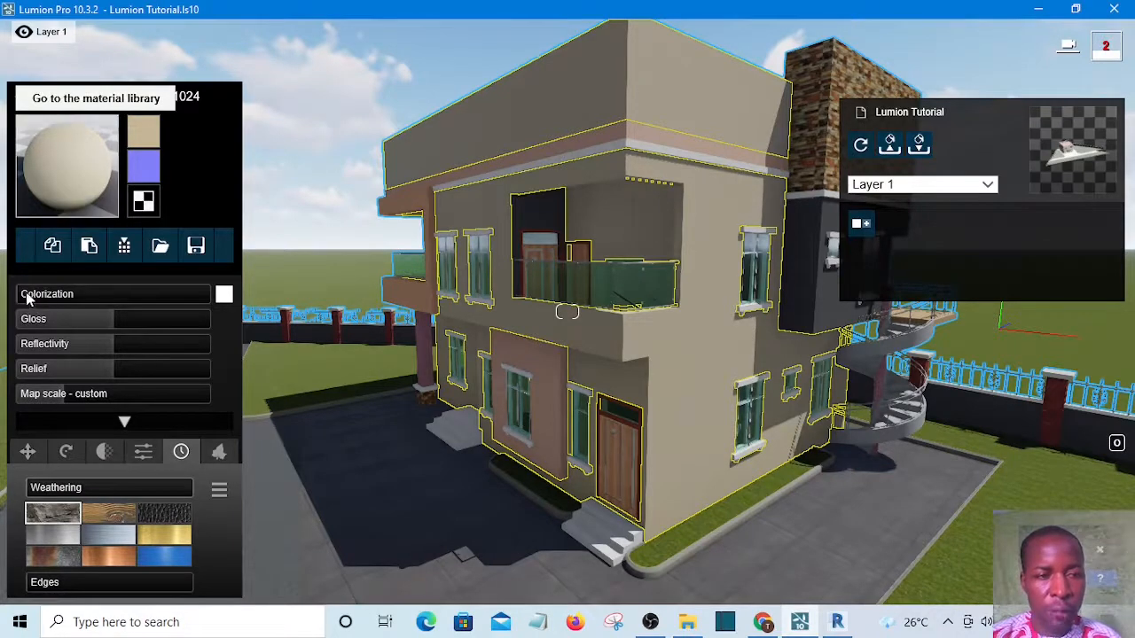
Set the wall material's Colorization to about 0.3 and its Gloss to about 0.4
mouse_move(25, 294)
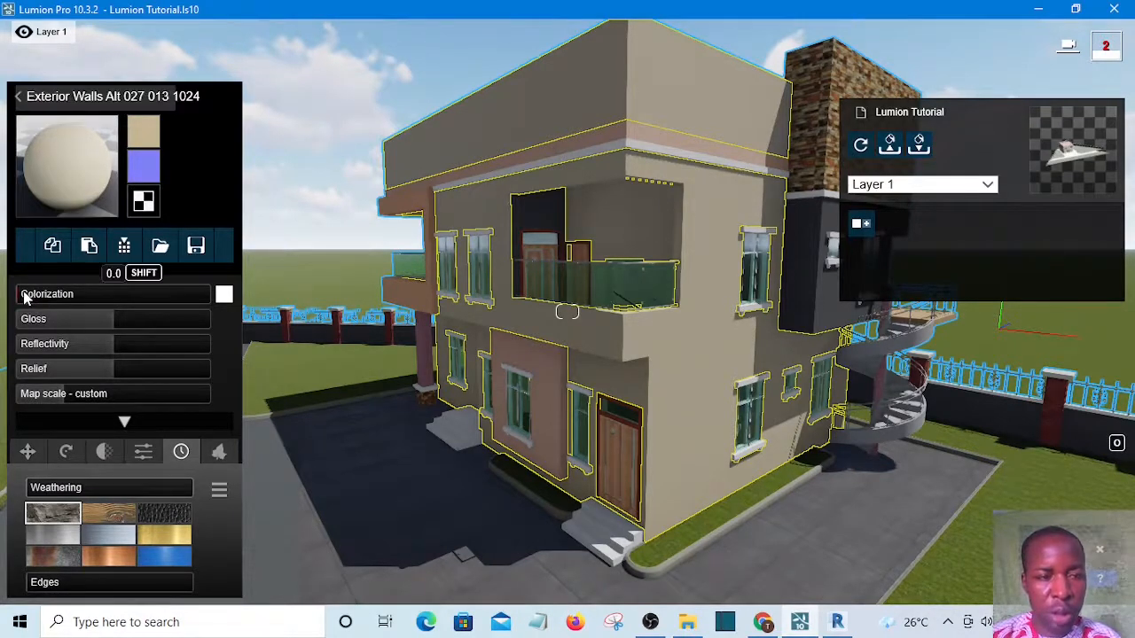
click(92, 294)
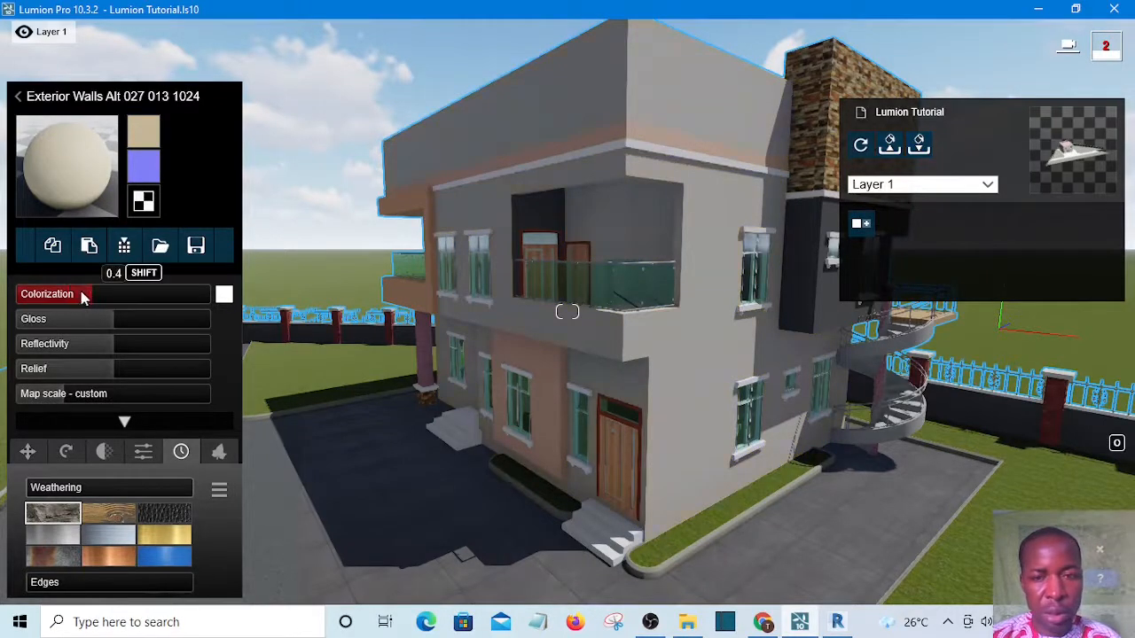
click(80, 295)
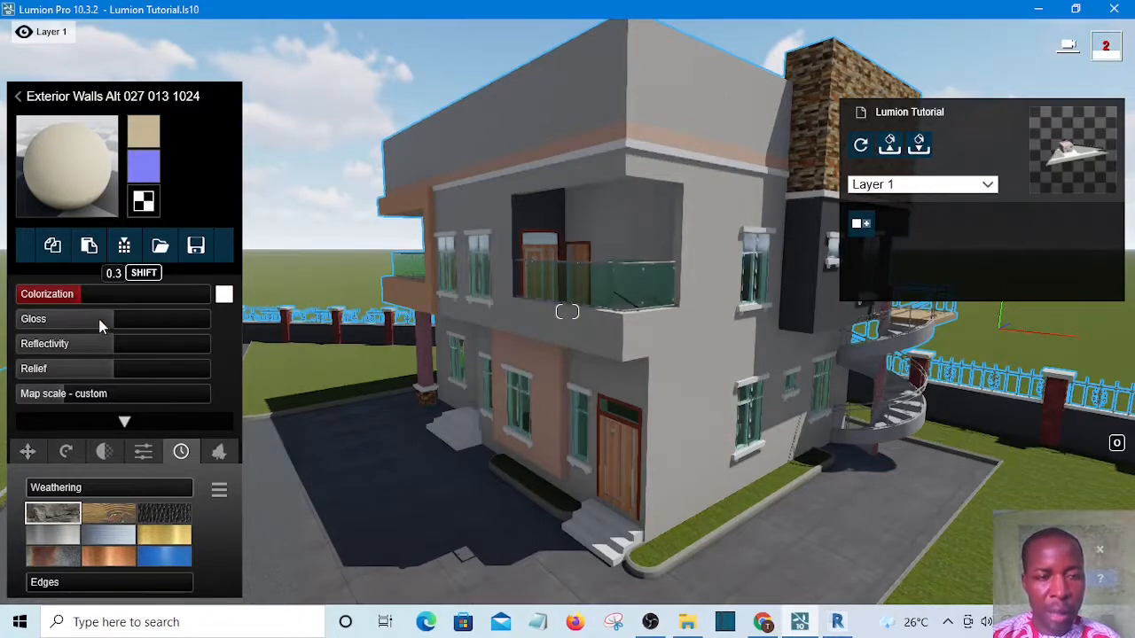
click(53, 320)
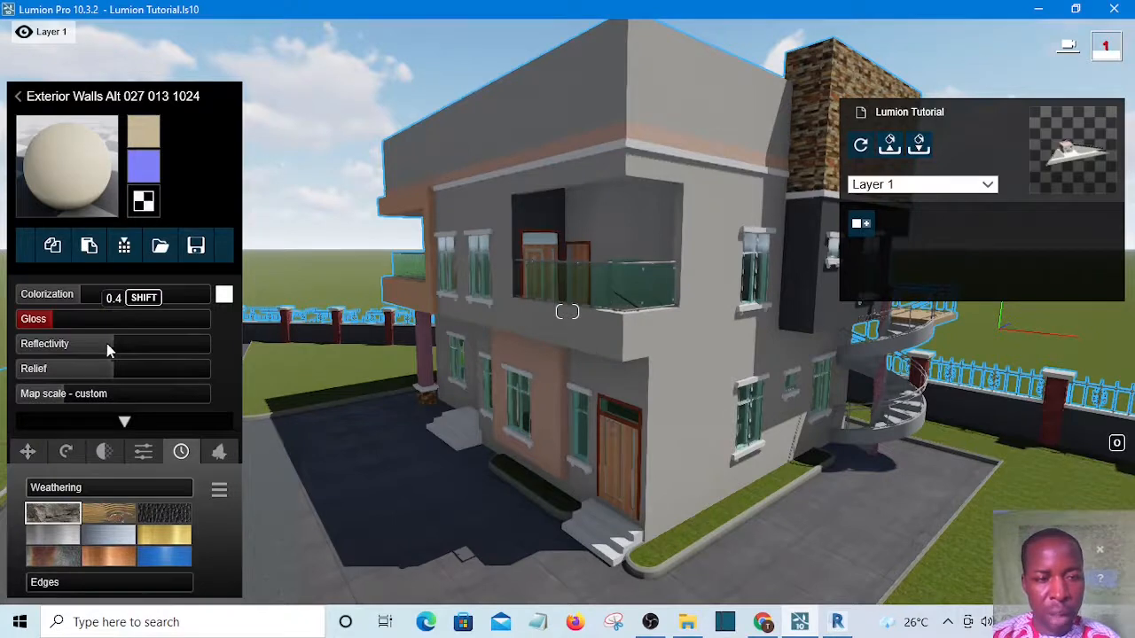
Adjust the wall material's Reflectivity and set its custom Map scale to about 9.5
click(60, 343)
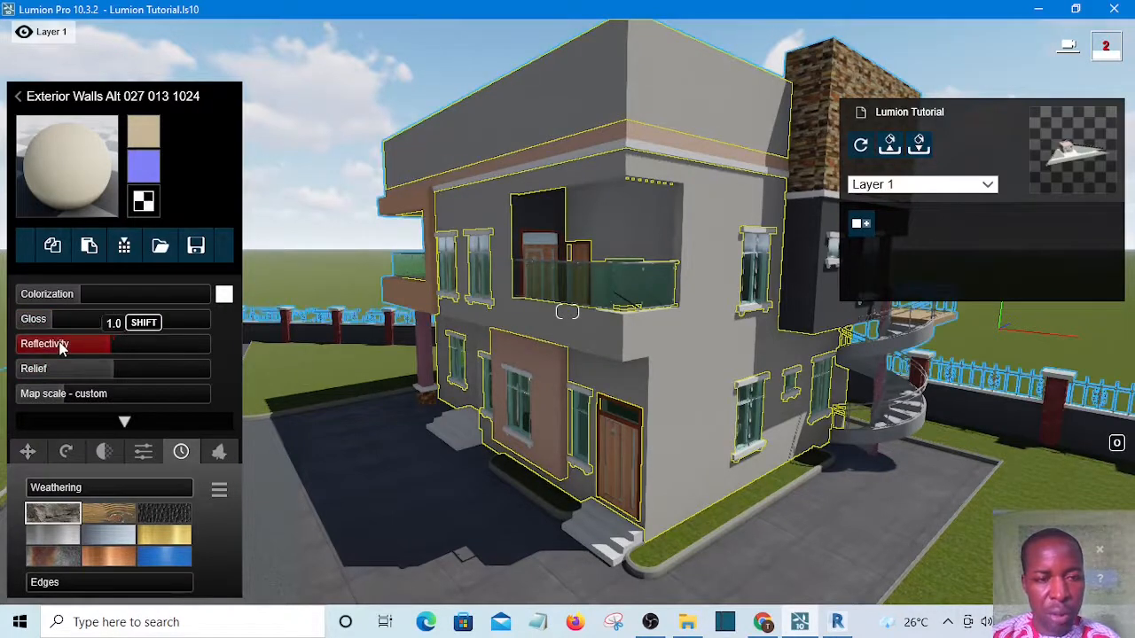
drag(60, 344, 62, 401)
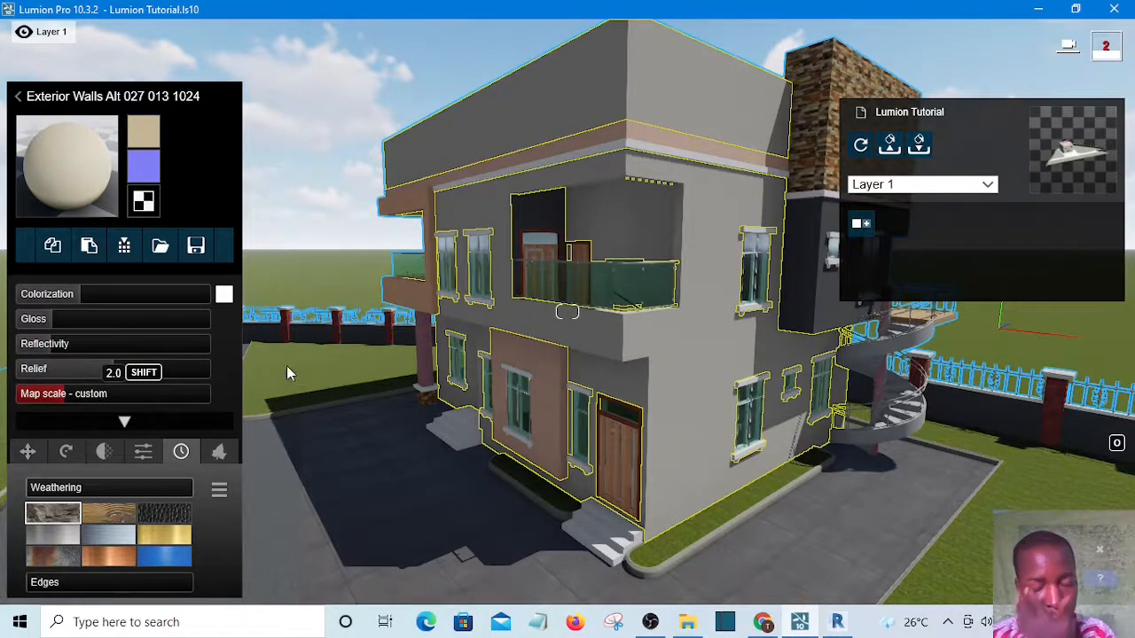
click(62, 393)
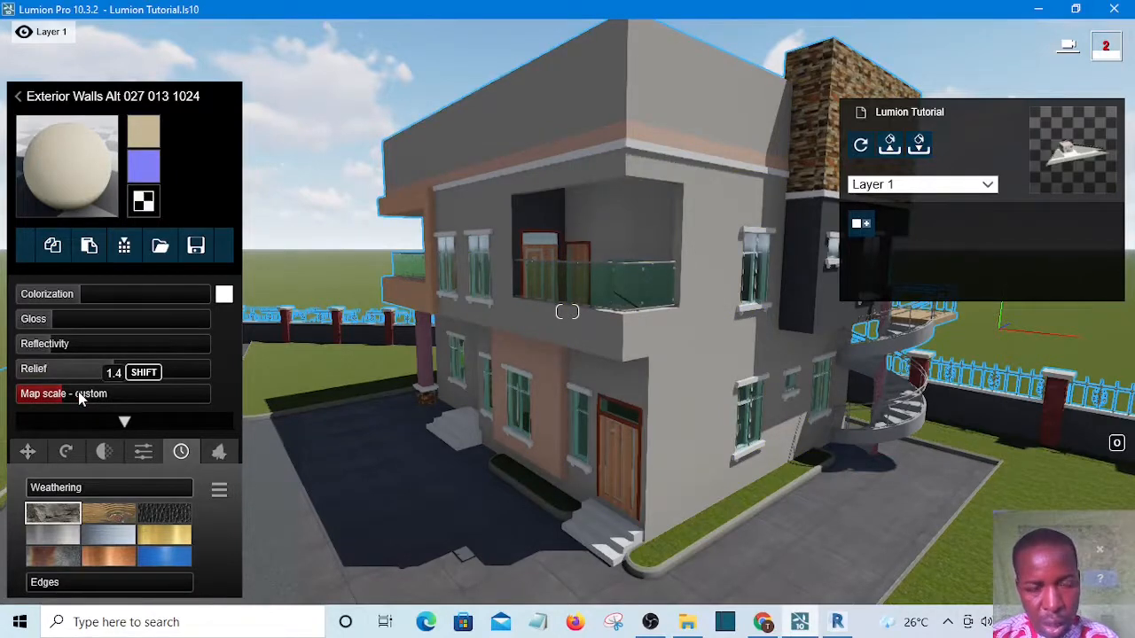
click(78, 393)
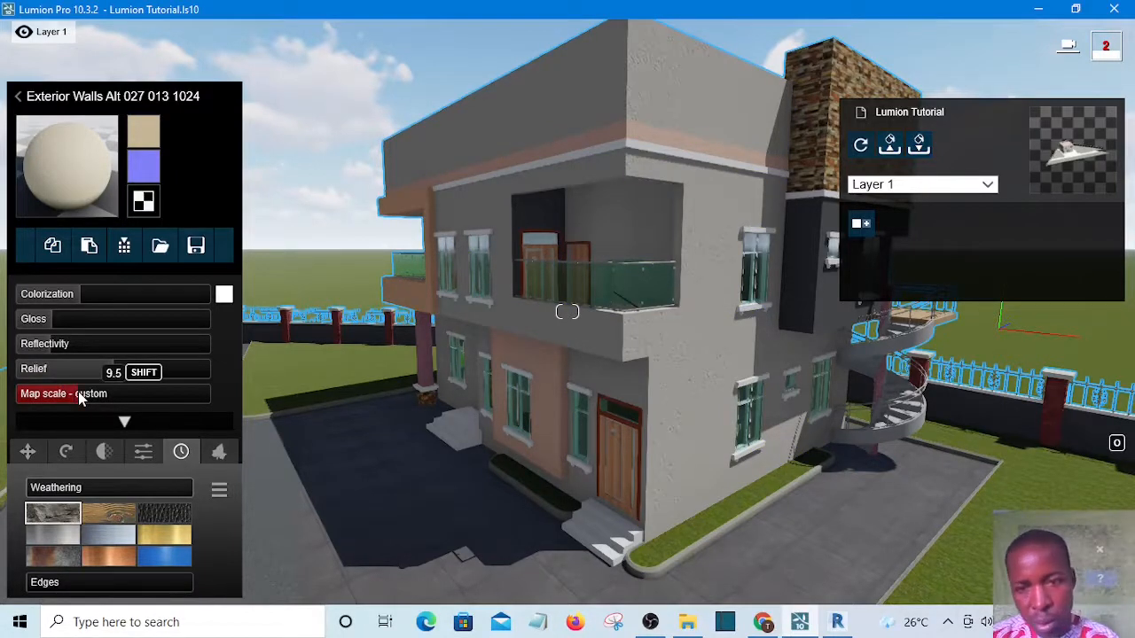
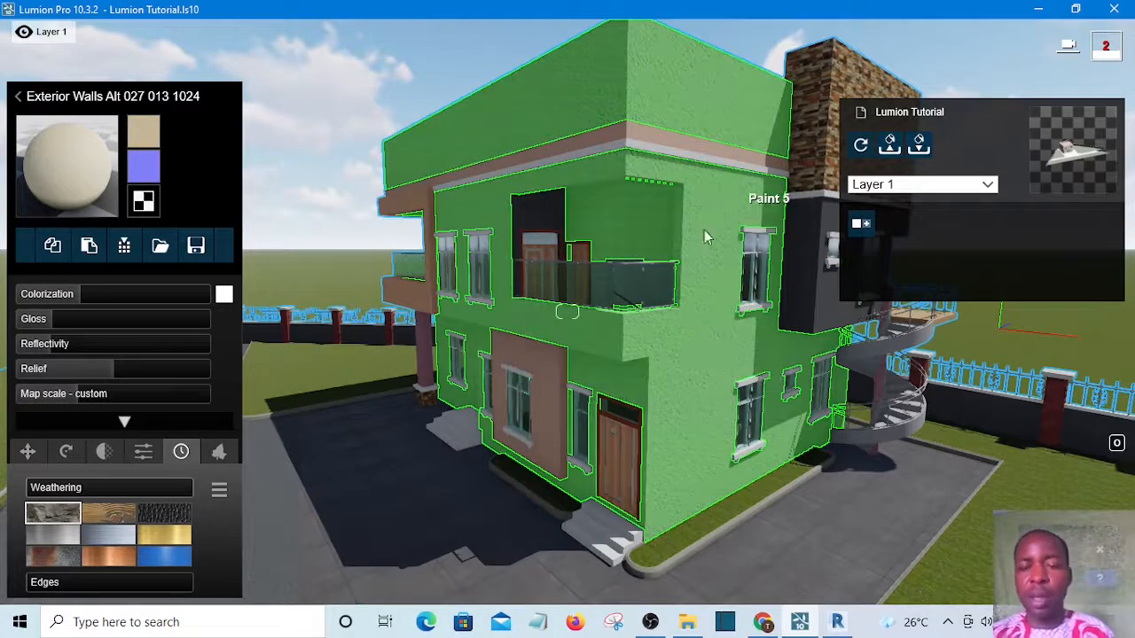
Set the exterior wall material's weathering Edges to about 0.1
click(60, 490)
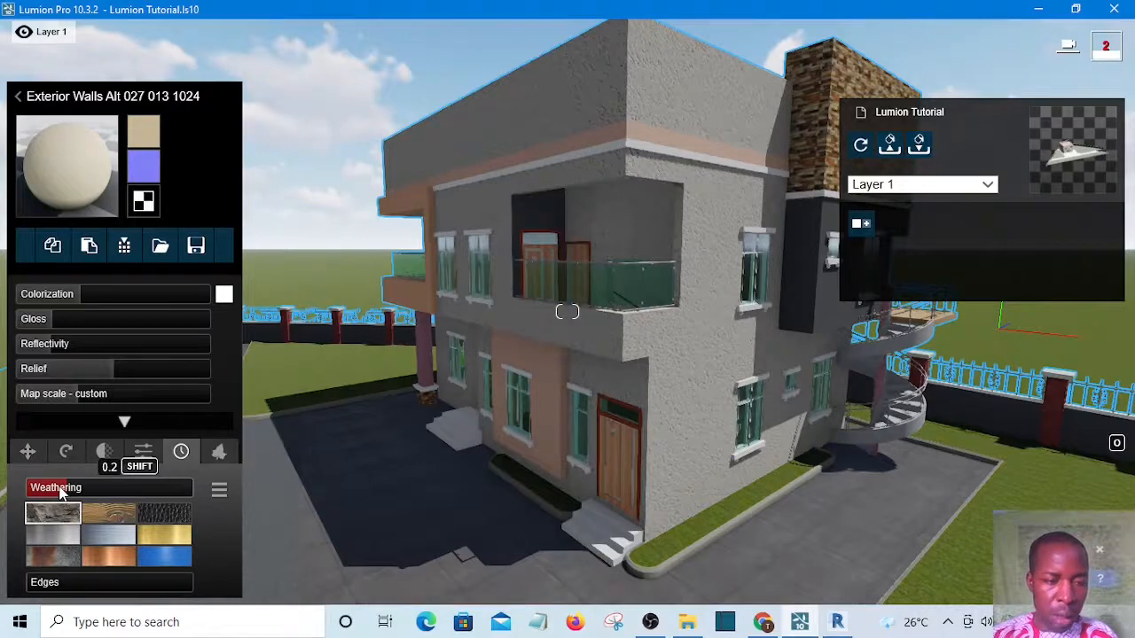
click(53, 586)
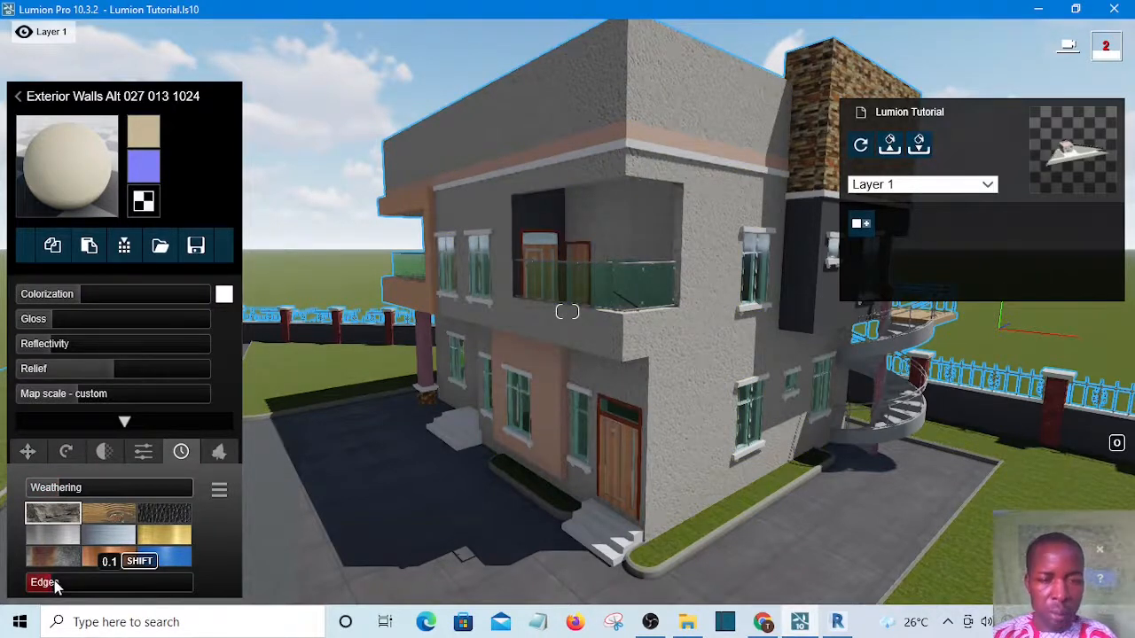
drag(55, 586, 61, 577)
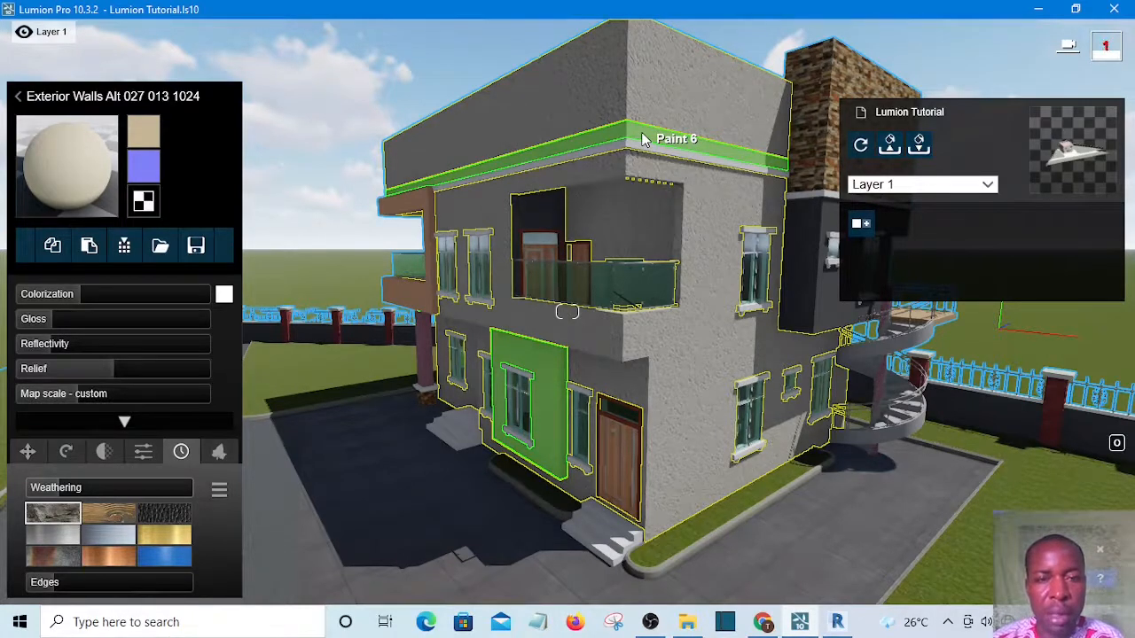
click(644, 139)
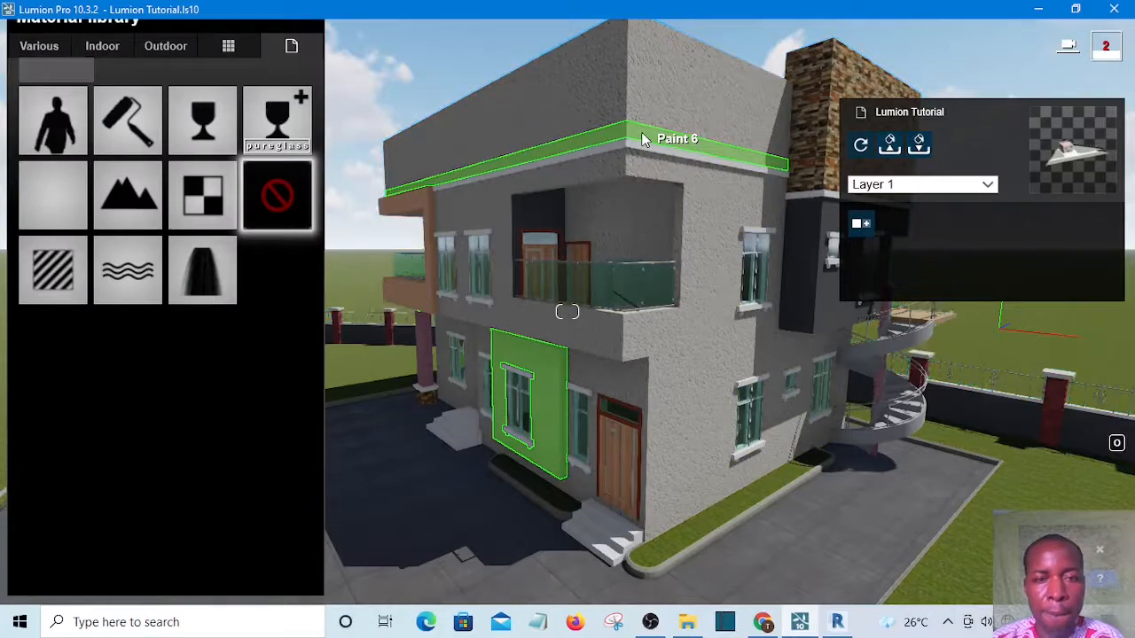
click(704, 219)
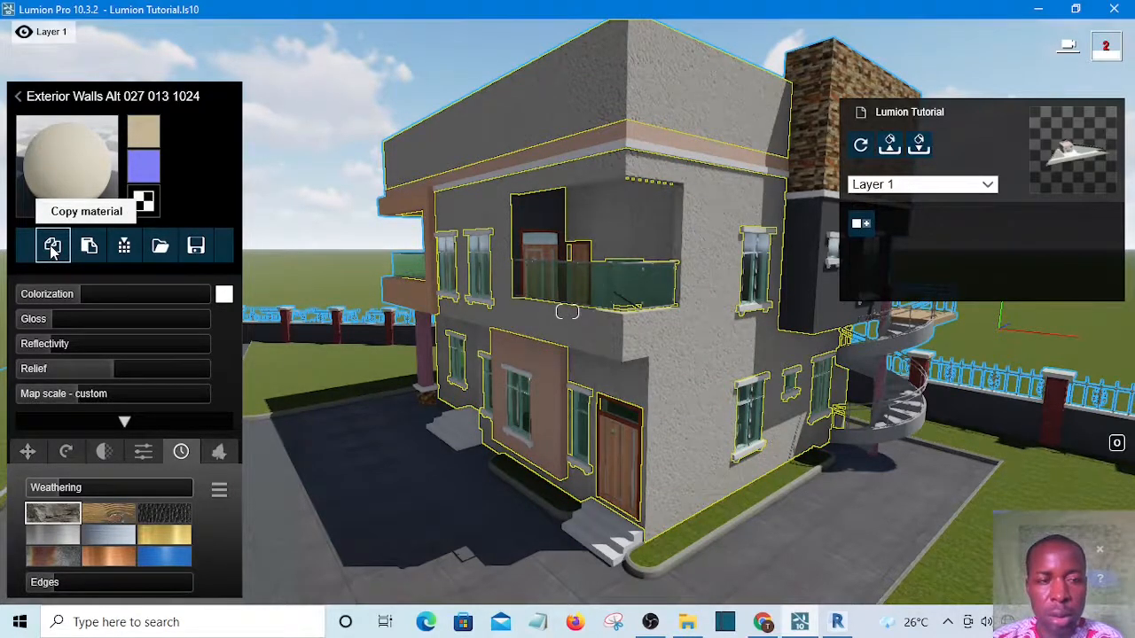
click(626, 135)
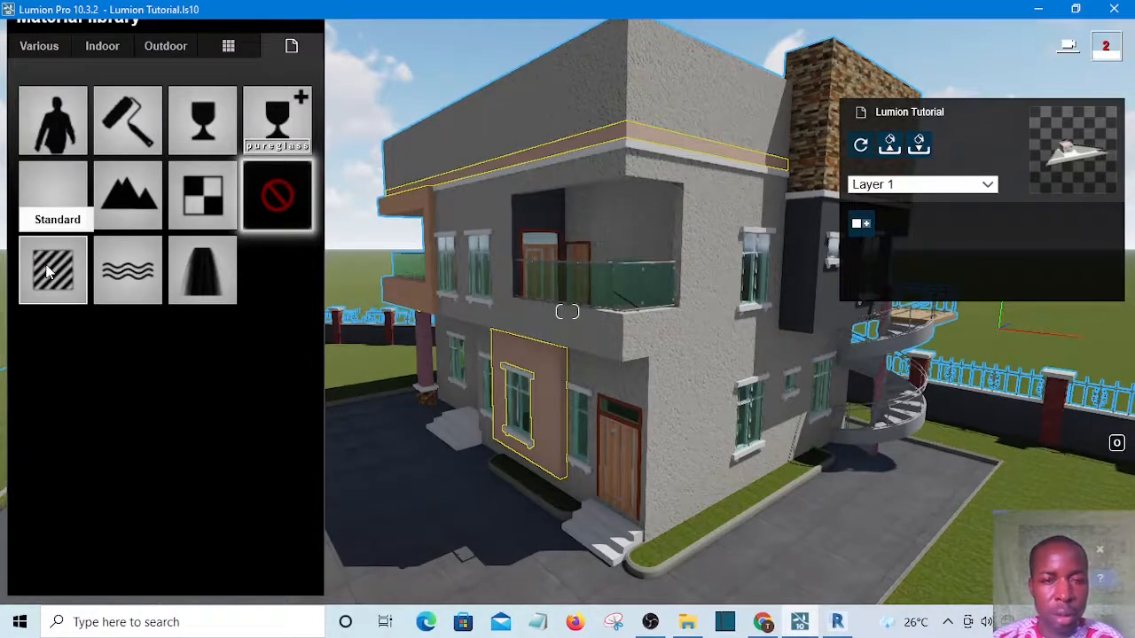
click(49, 273)
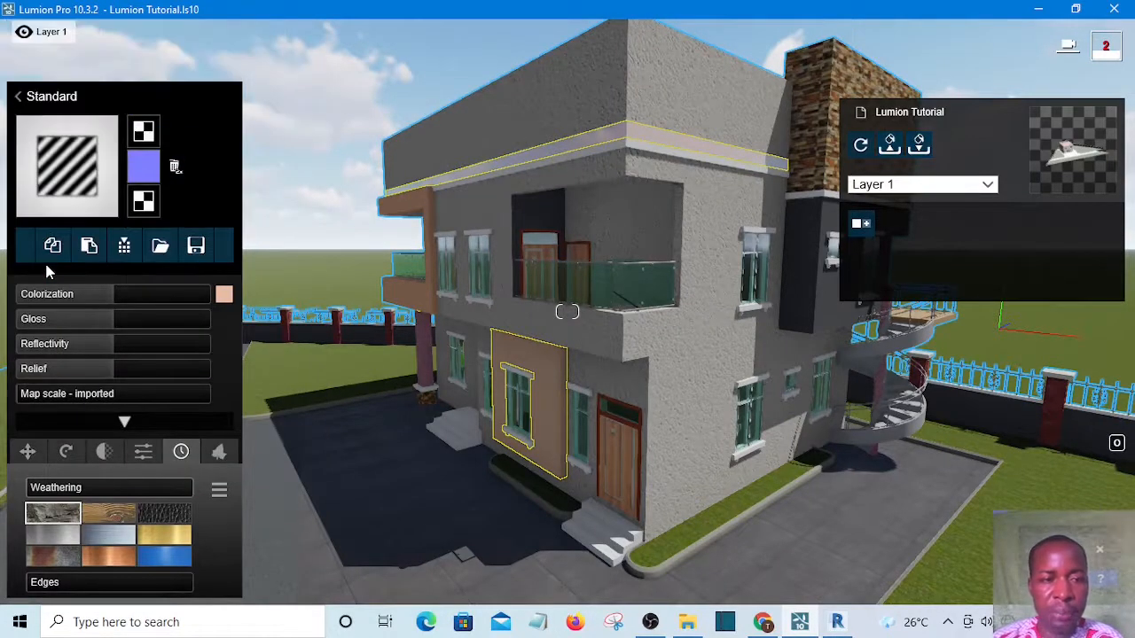
click(88, 248)
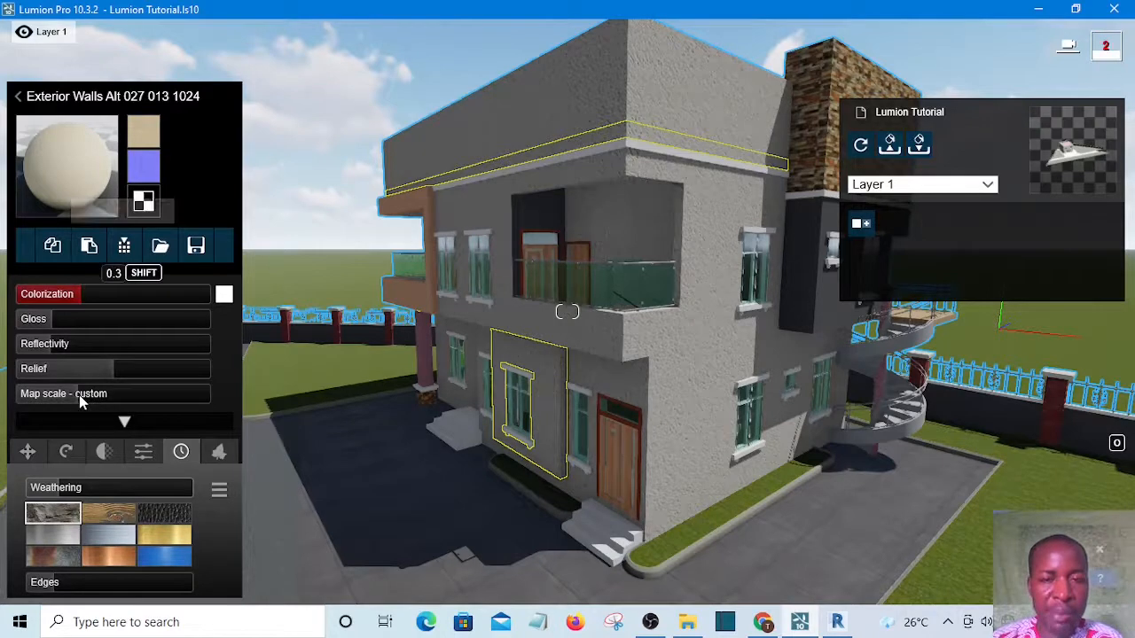
Pick a pale pink colorization colour for the band's material and set its Colorization to 0.0
mouse_move(76, 394)
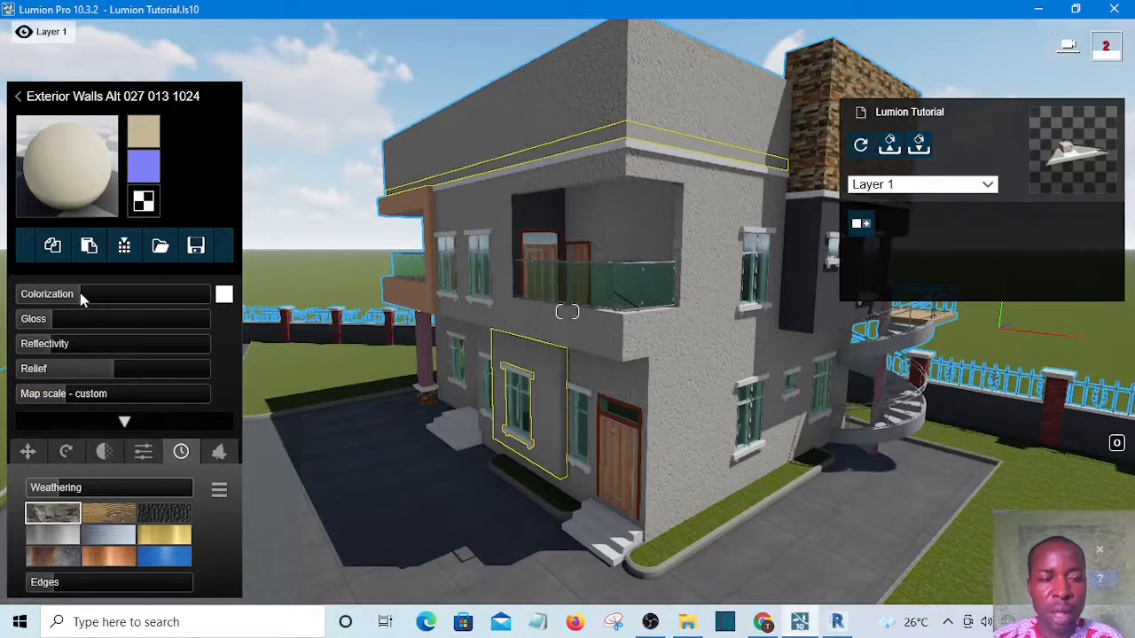
mouse_move(80, 295)
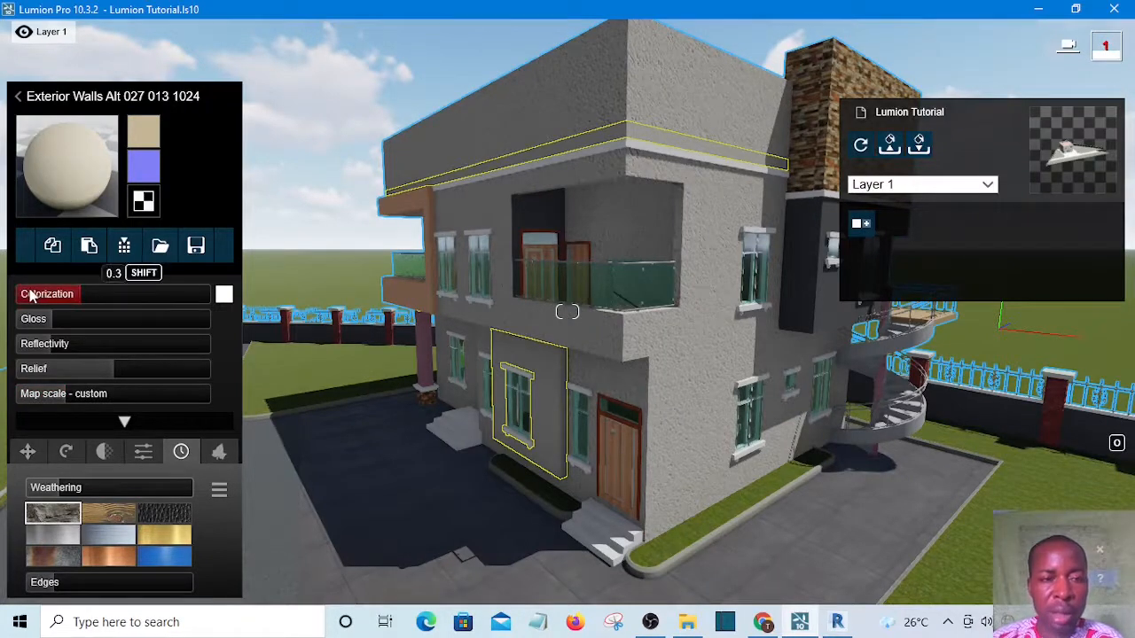
drag(25, 298, 17, 291)
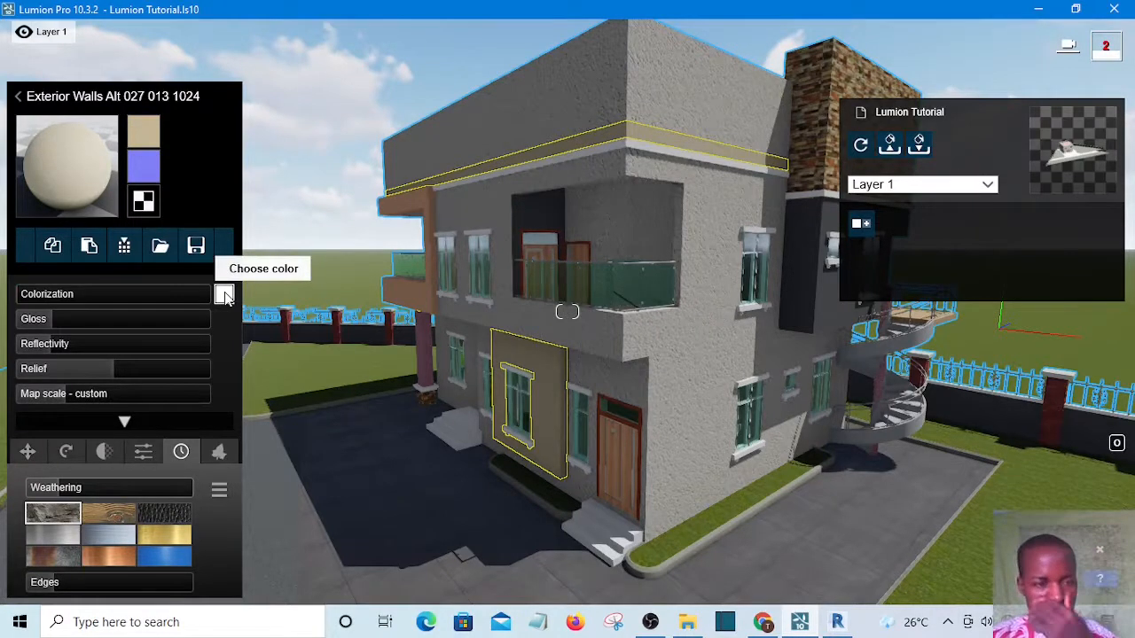
click(223, 295)
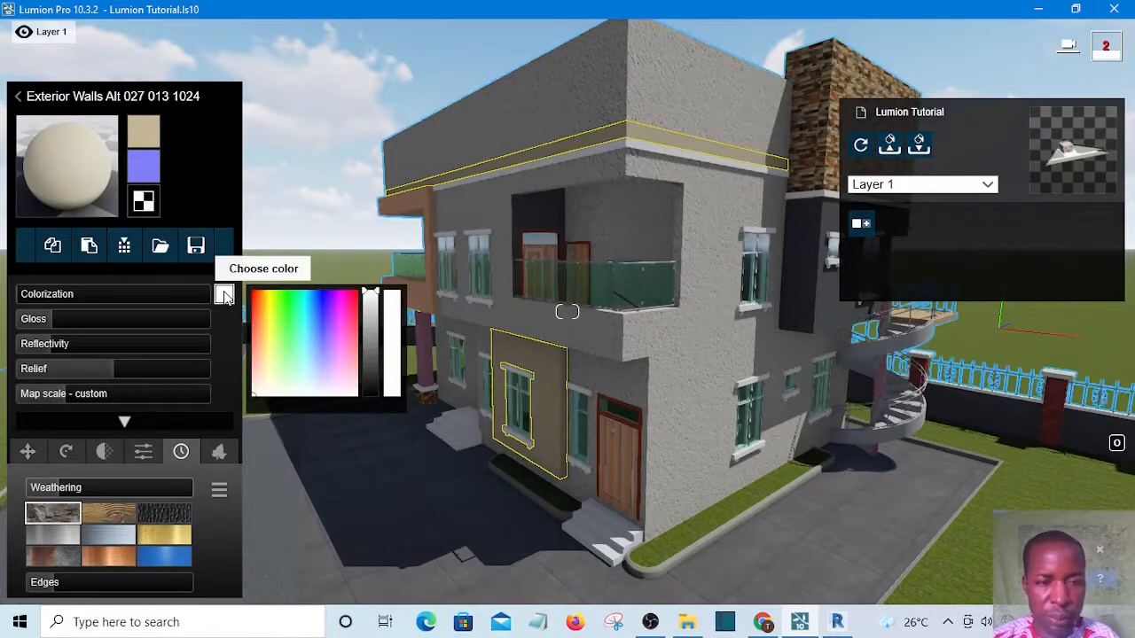
click(253, 379)
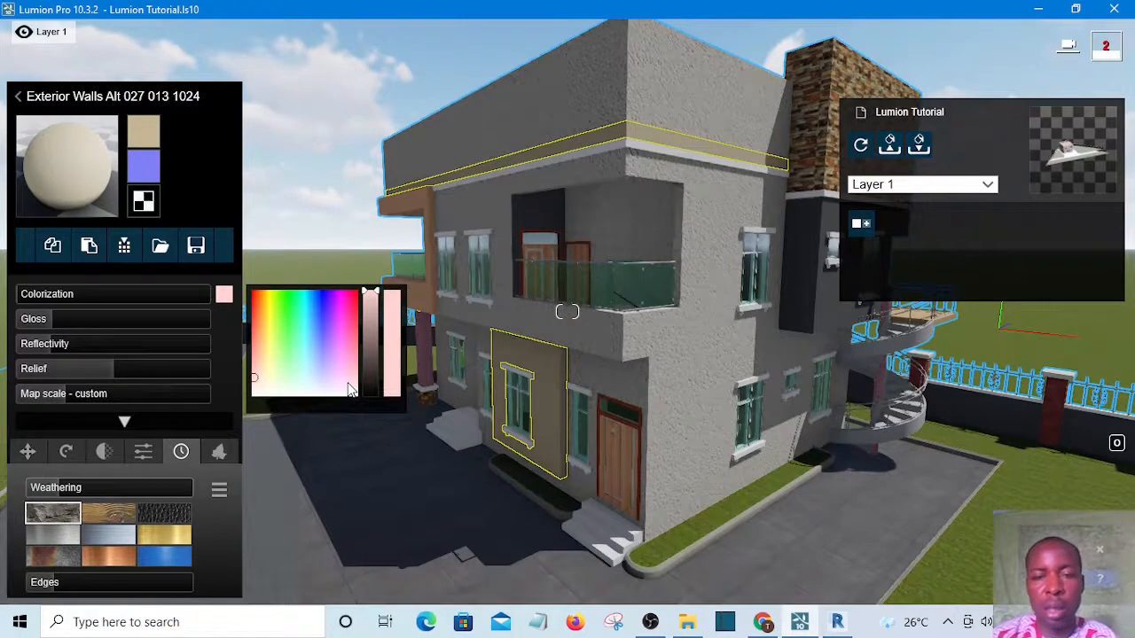
click(295, 180)
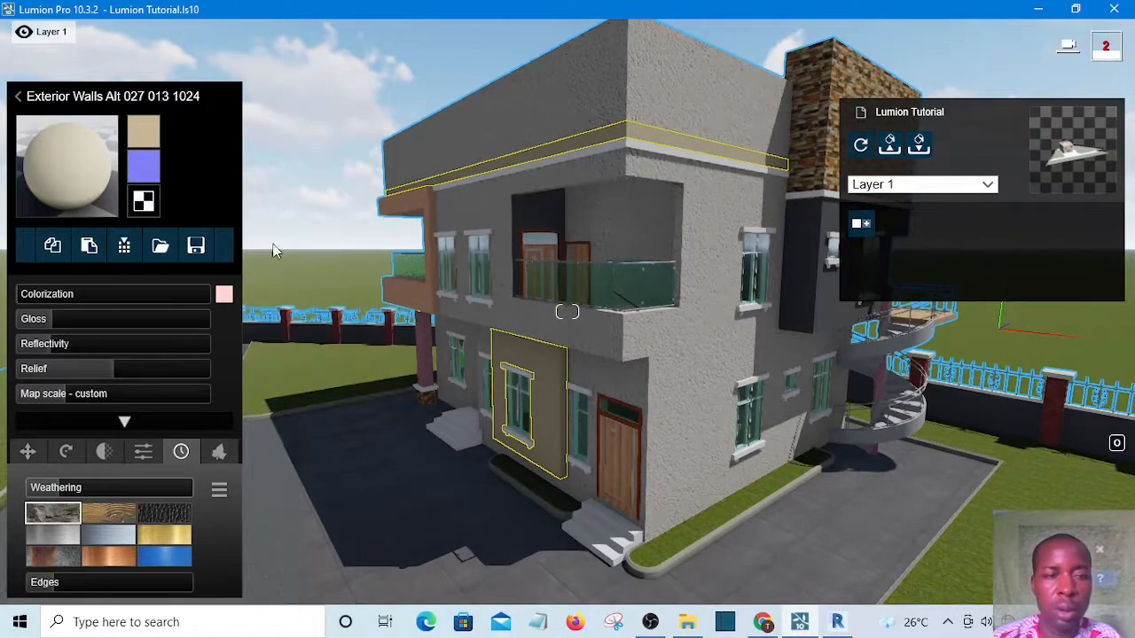
click(42, 298)
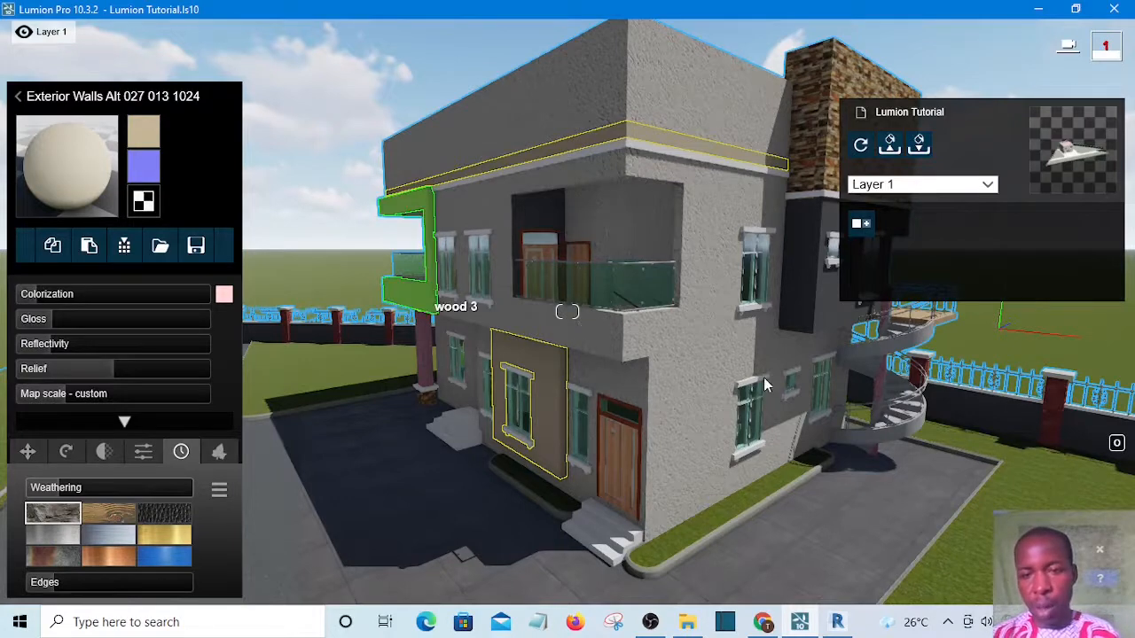
Select the stone masonry column and assign the outdoor wood material Polii Wood Planks 22 2k
click(856, 71)
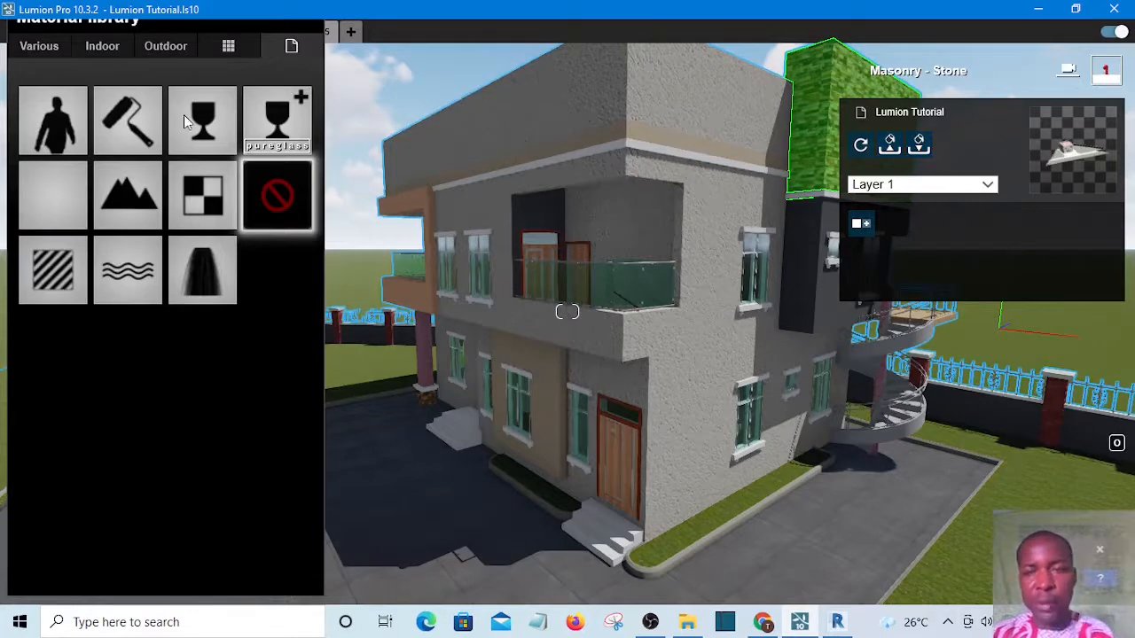
click(164, 46)
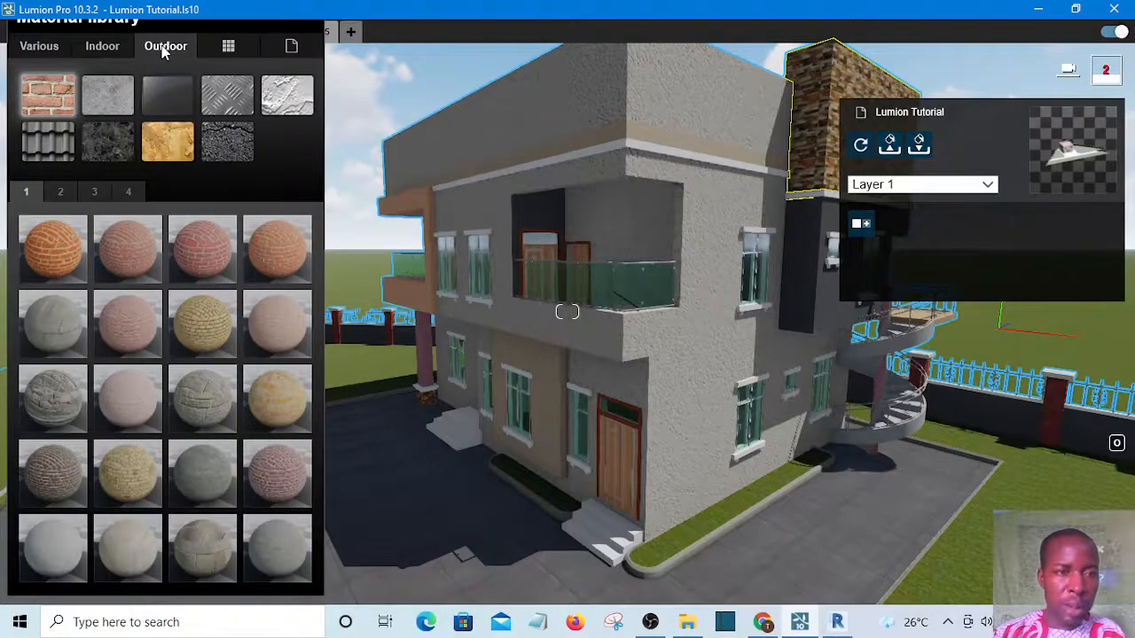
click(170, 152)
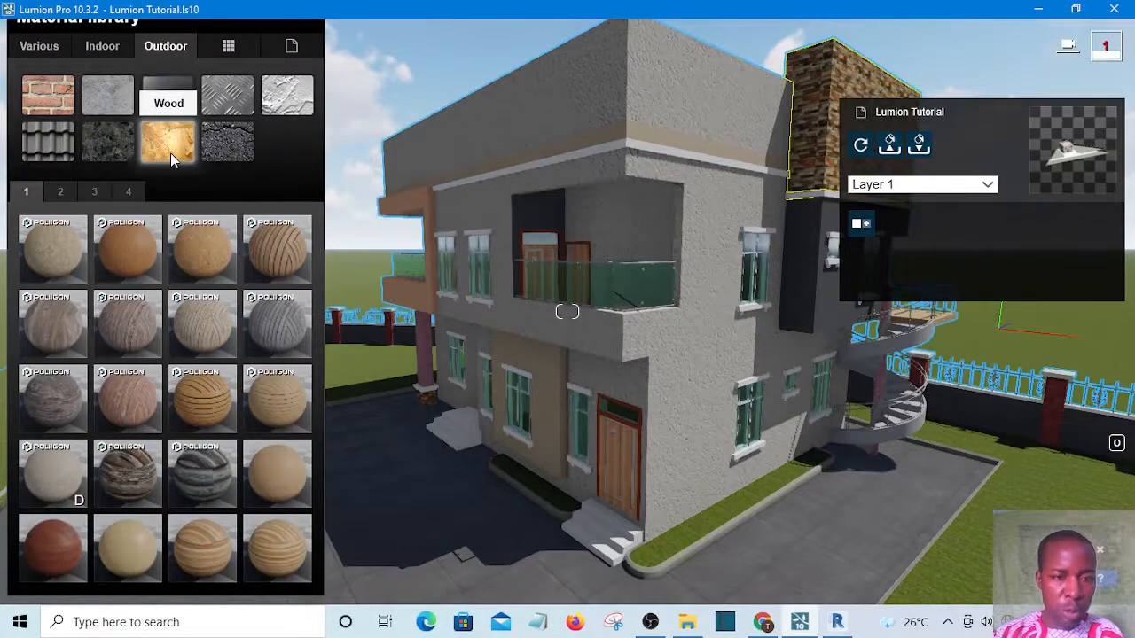
click(282, 253)
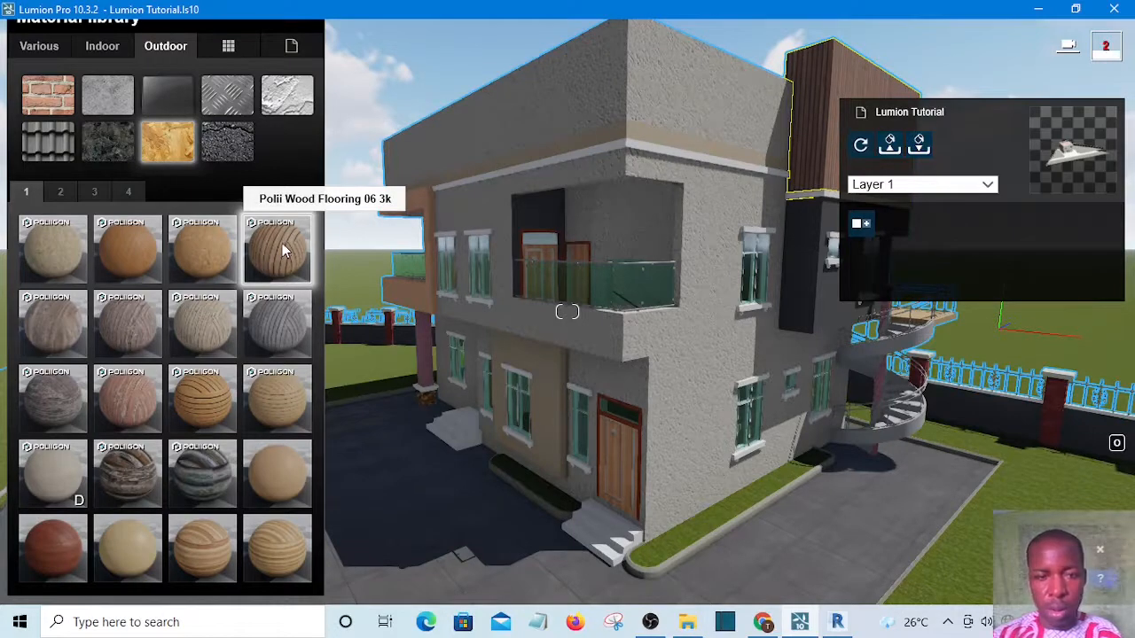
click(282, 321)
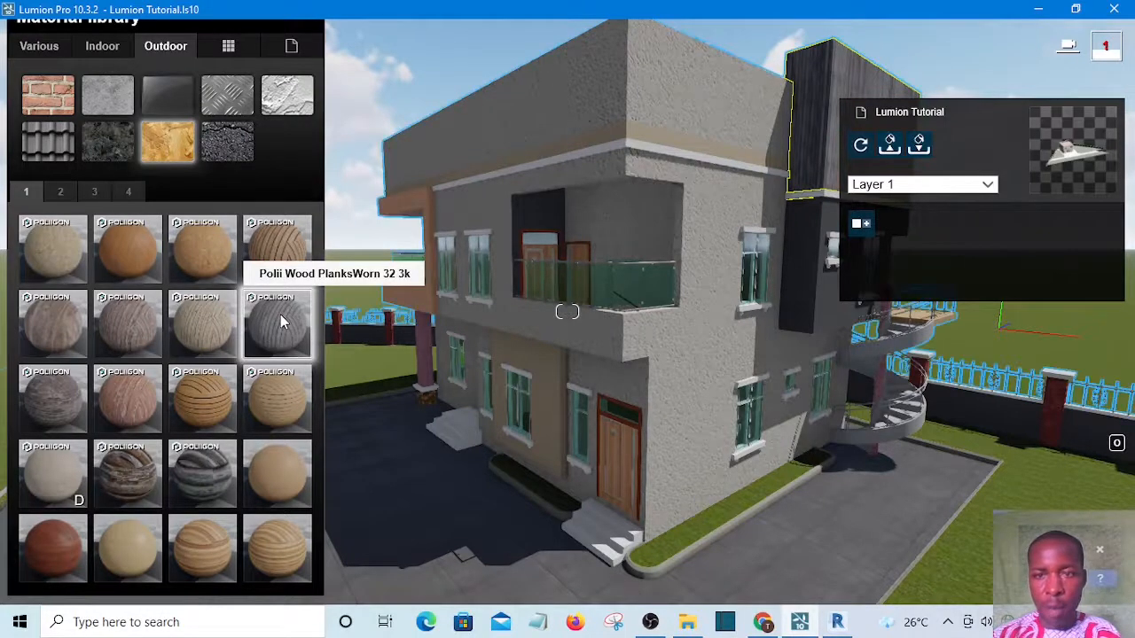
click(204, 399)
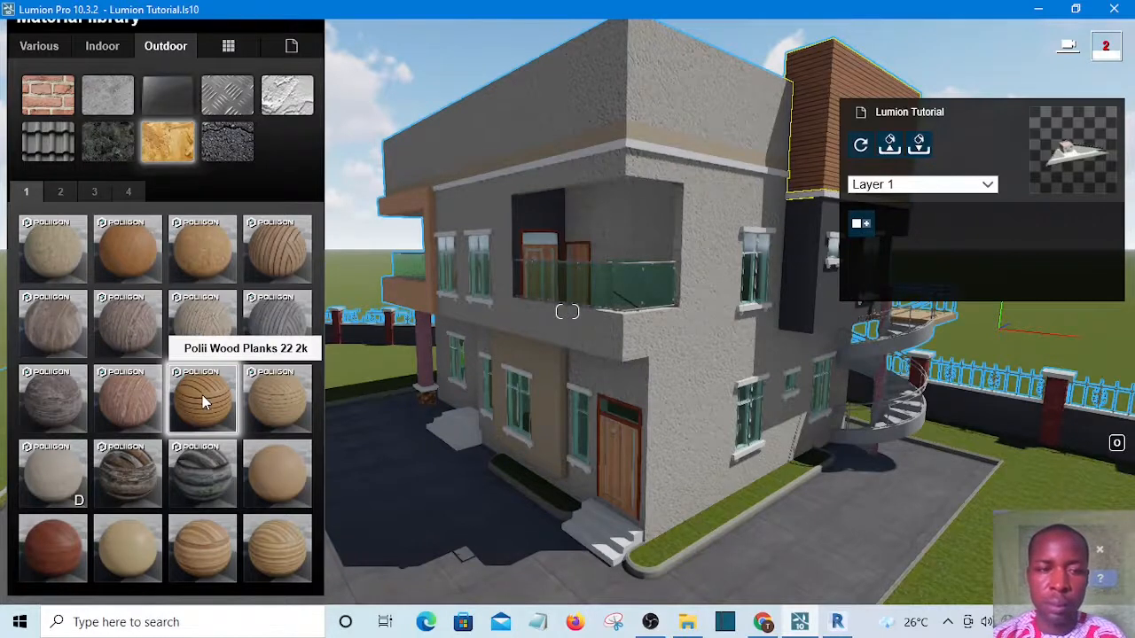
click(203, 401)
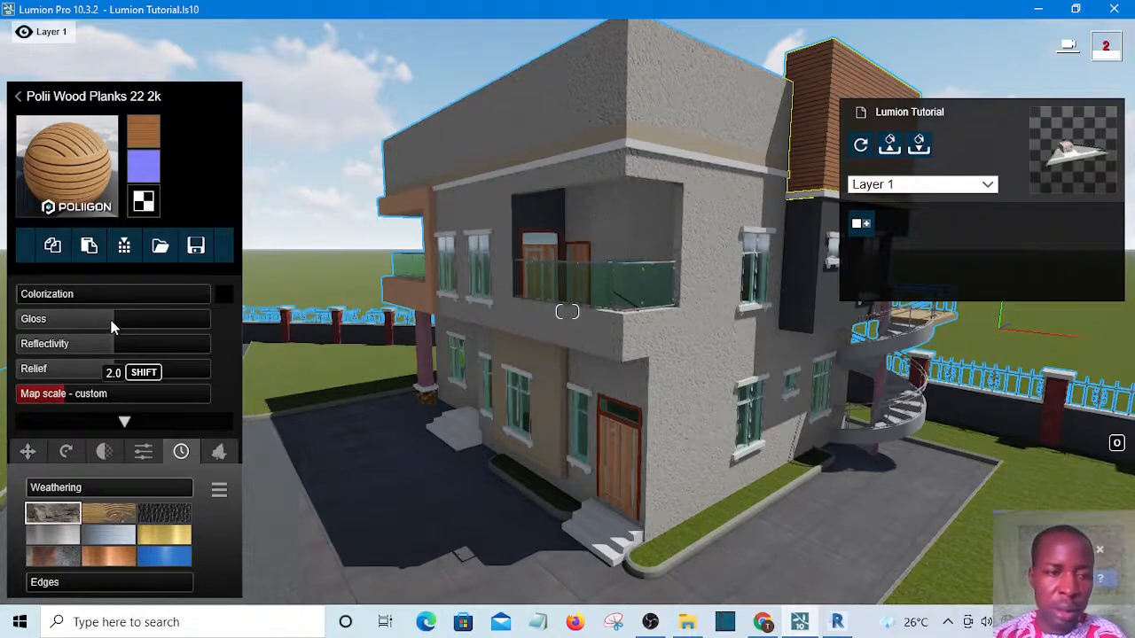
Lower the wood material's Gloss and set its Reflectivity to about 0.6
click(60, 320)
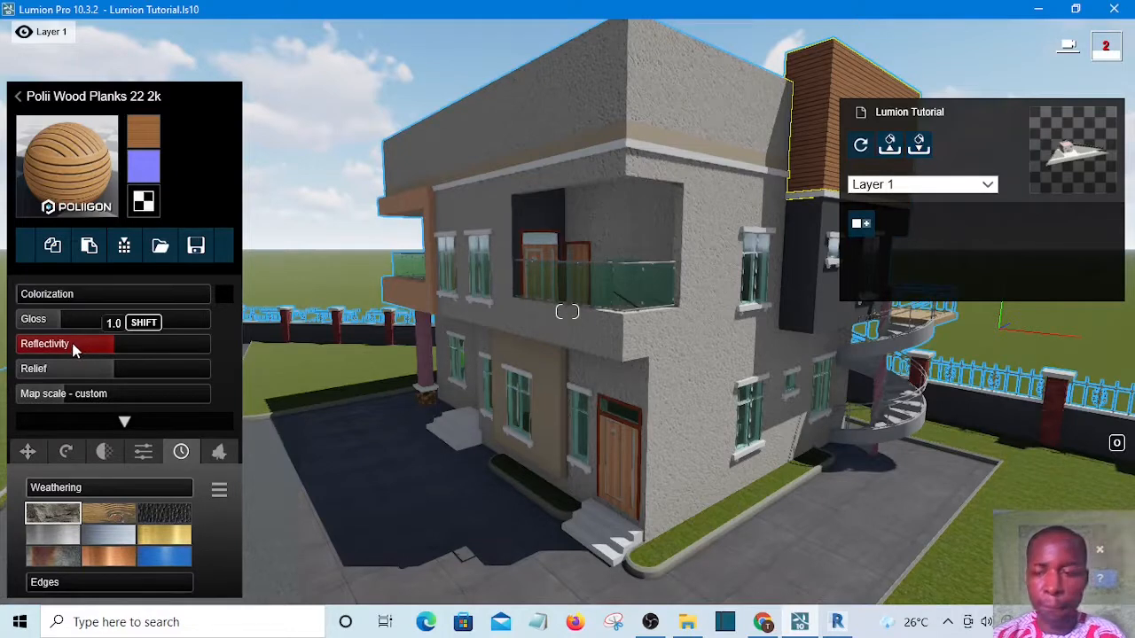
click(71, 347)
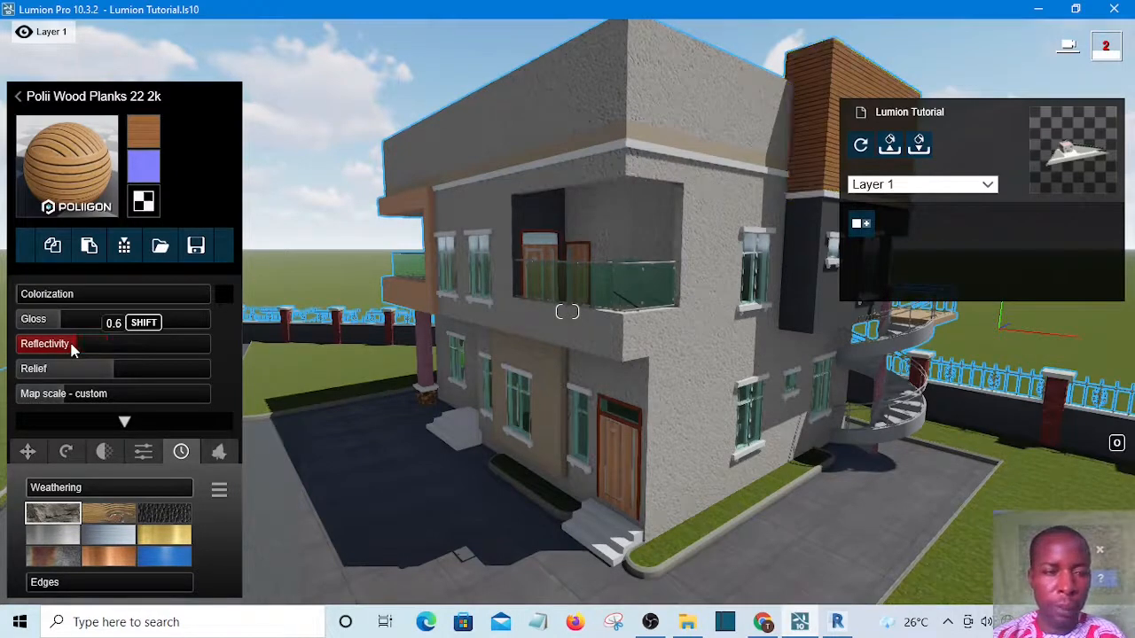
drag(71, 348, 69, 348)
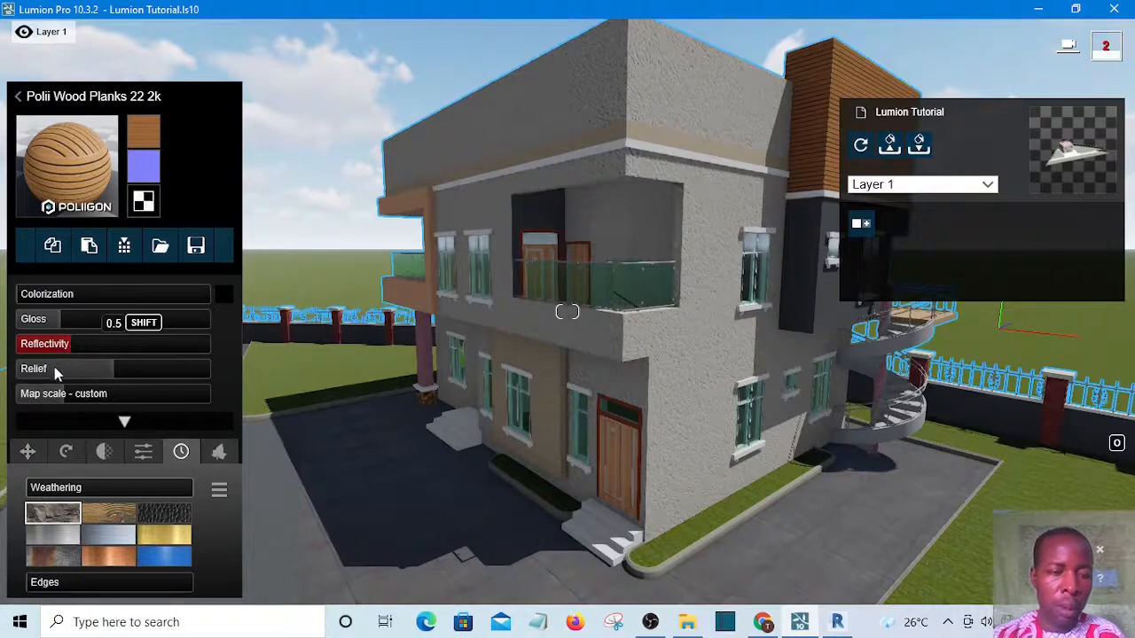
Set the wood material's weathering Edges to about 0.1
key(shift)
click(58, 490)
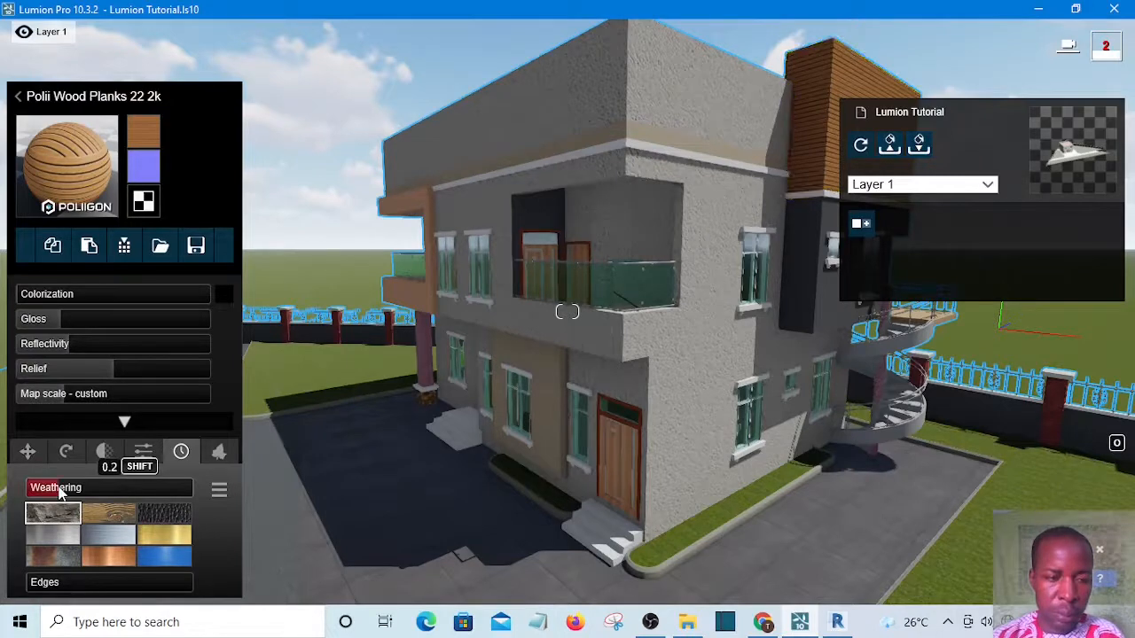
click(52, 586)
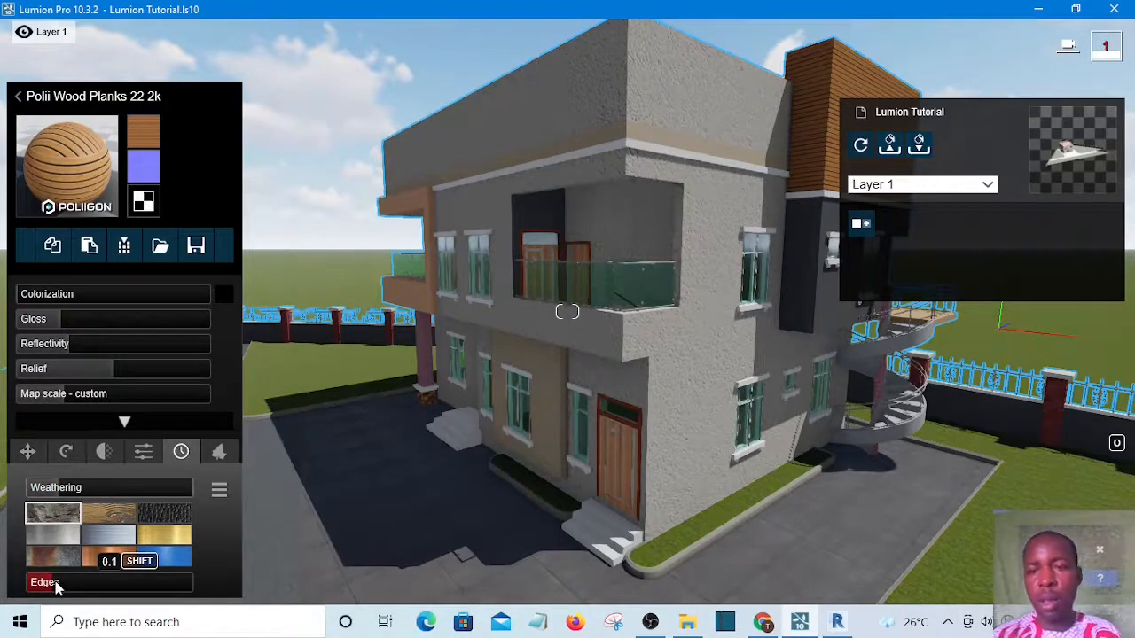
click(55, 585)
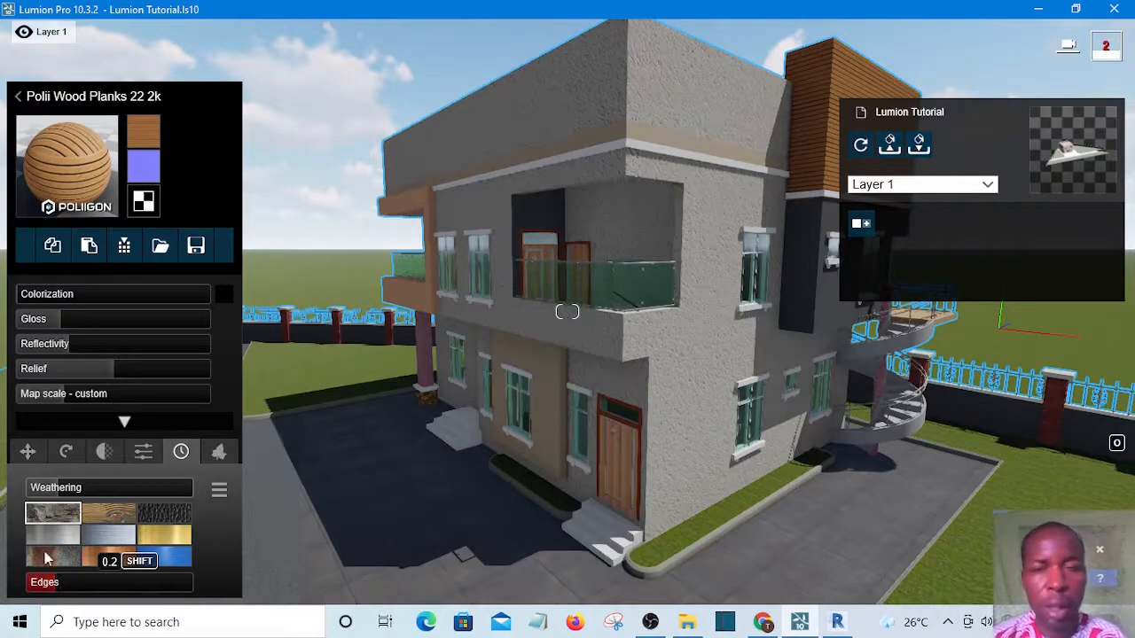
click(828, 293)
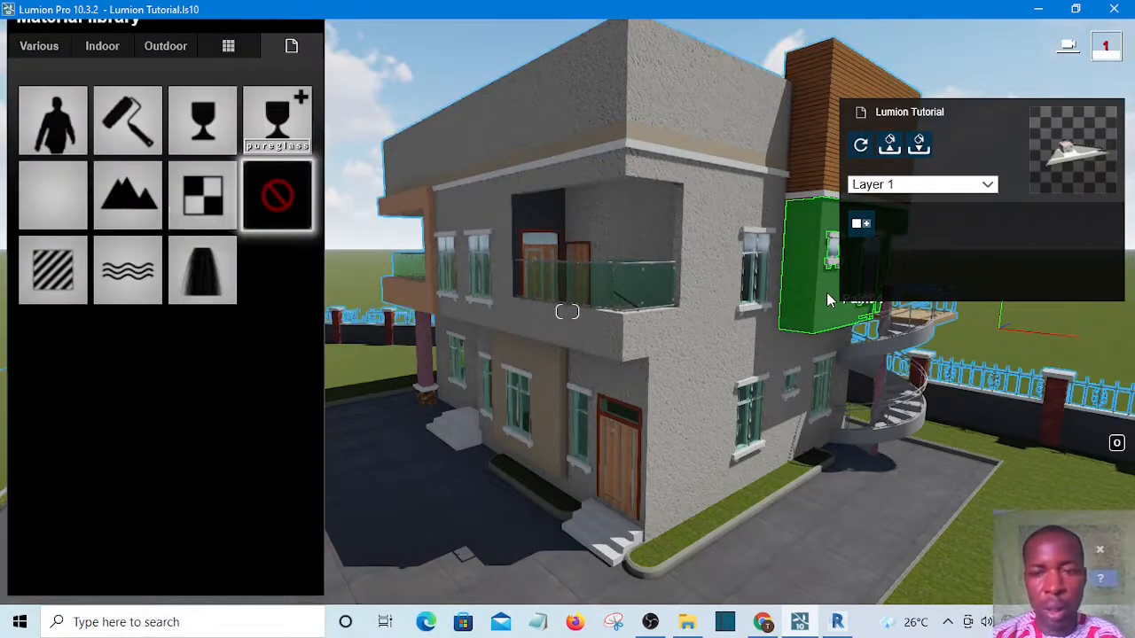
click(165, 49)
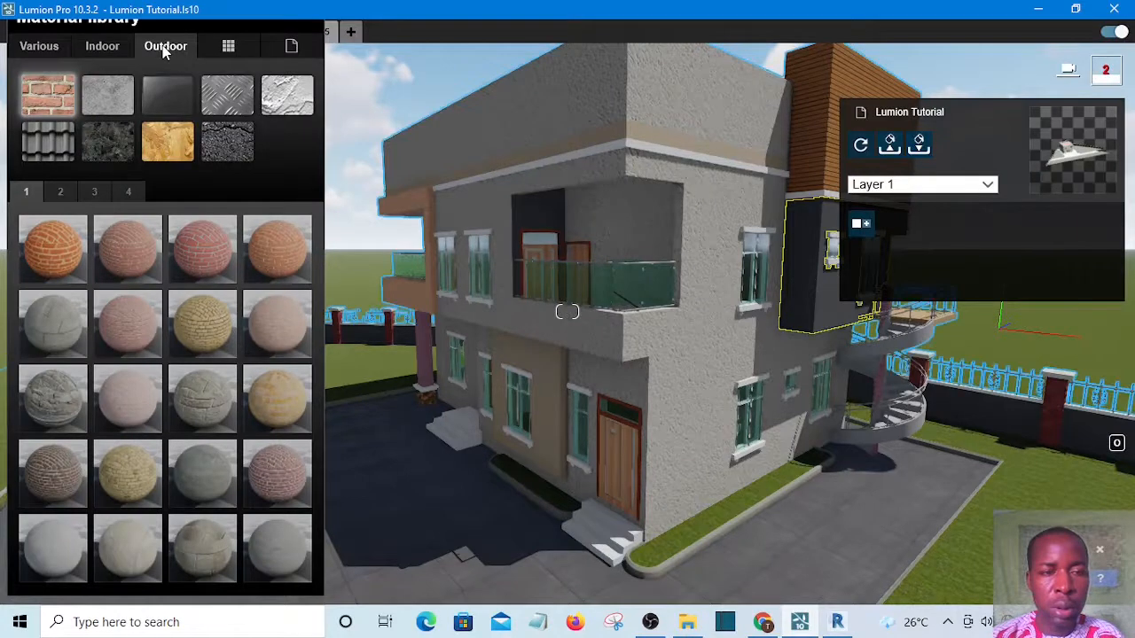
click(286, 95)
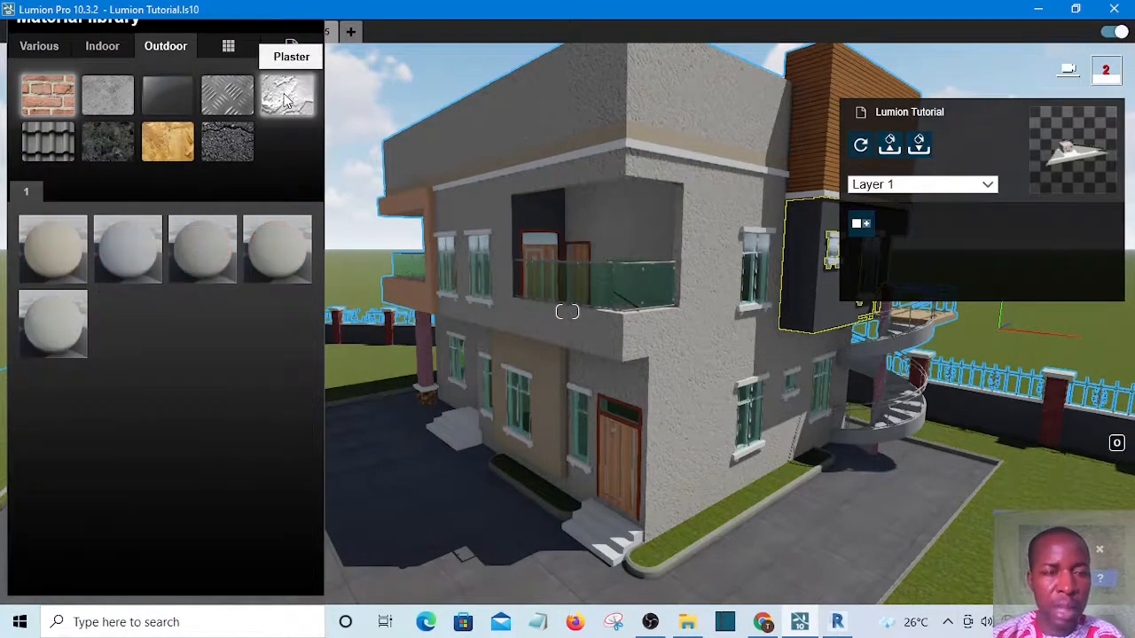
click(122, 248)
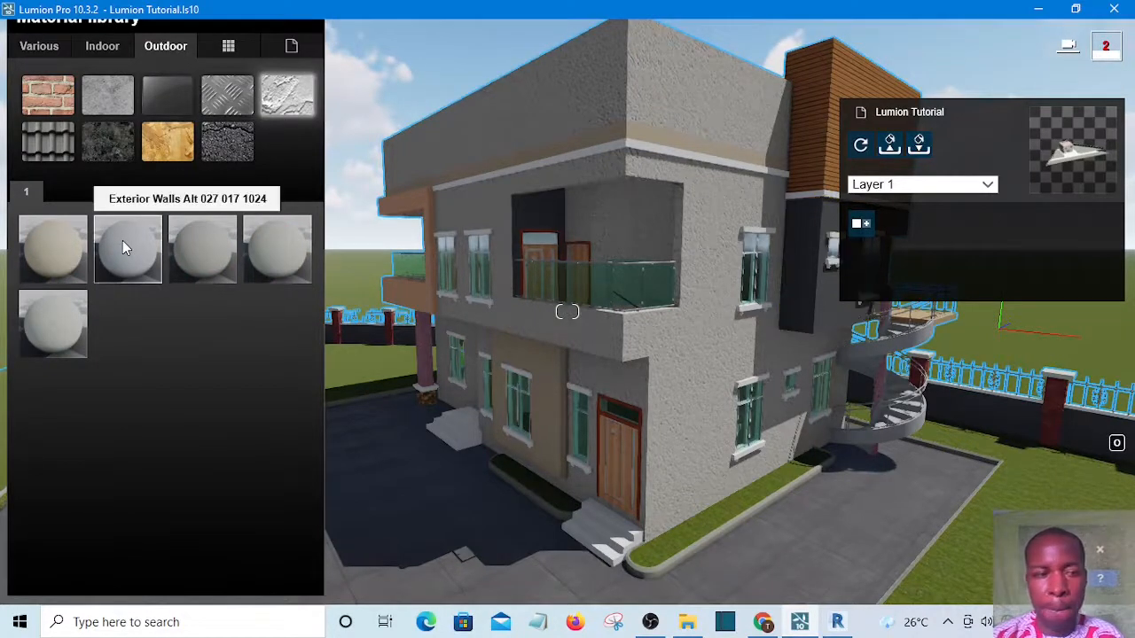
click(122, 241)
click(122, 239)
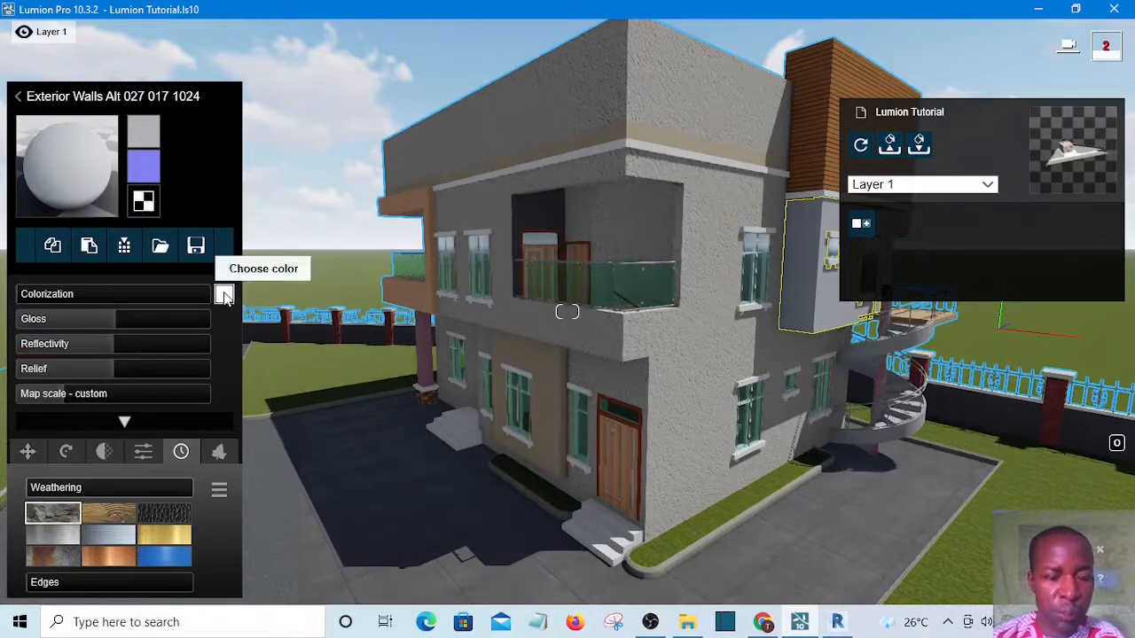
Colorize the plaster wall material to a dark grey and raise its Colorization to about 0.9
click(224, 297)
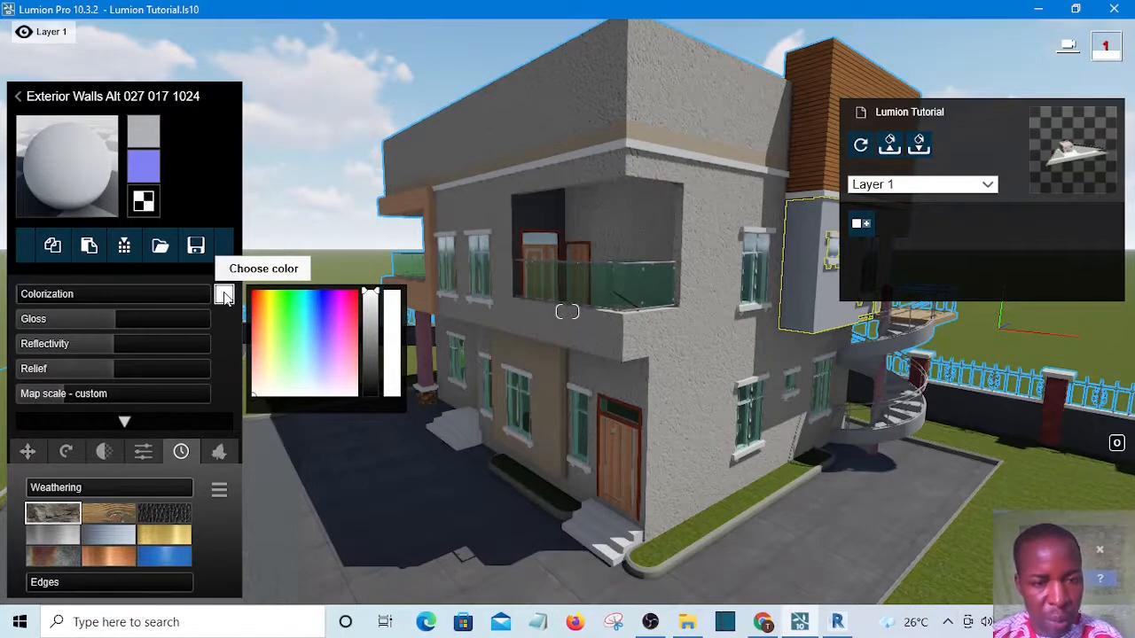
key(q)
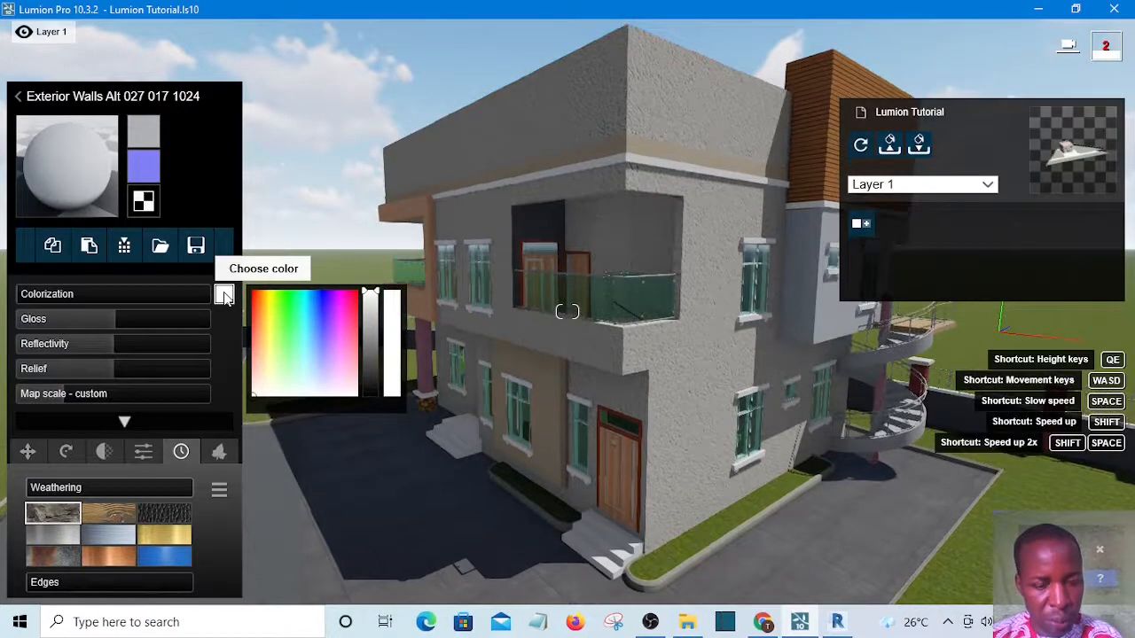
key(q)
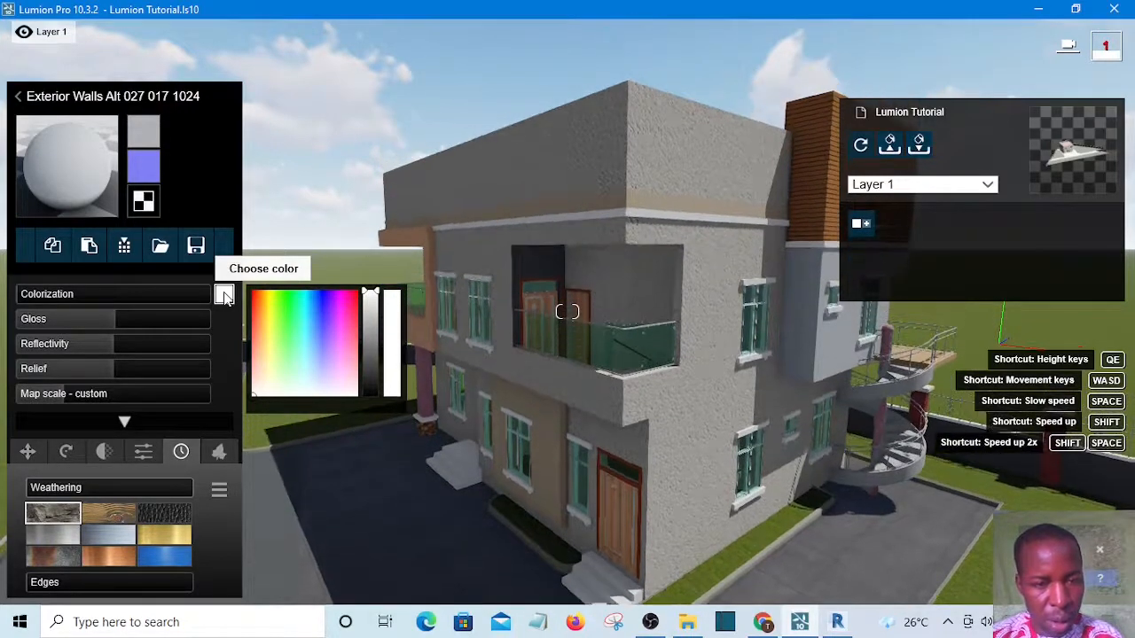
key(q)
key(d)
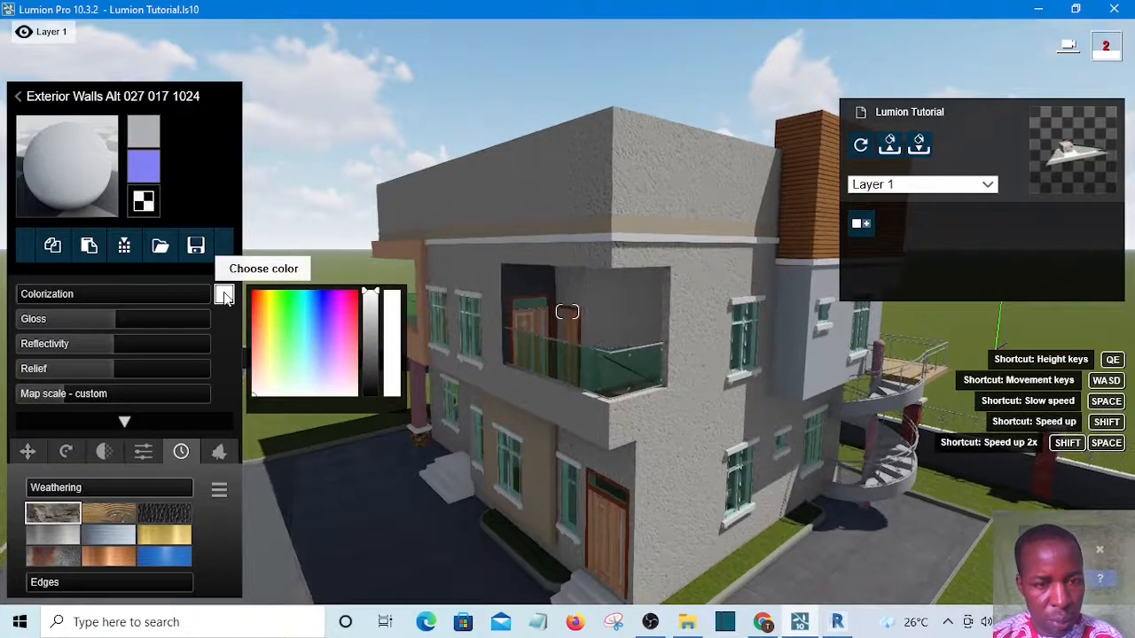
key(d)
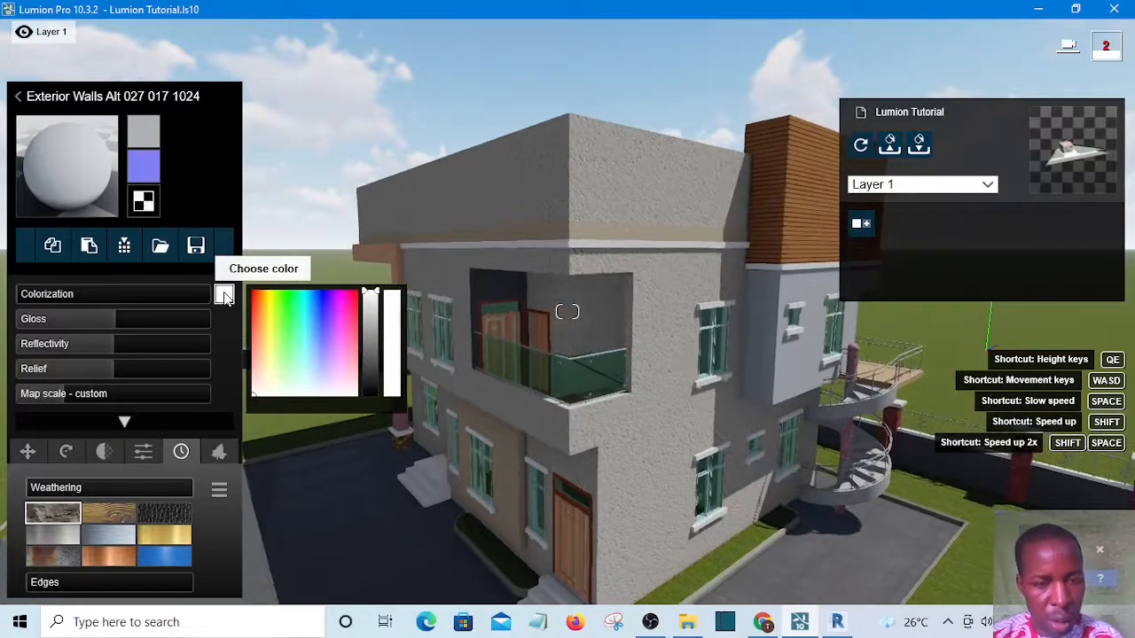
key(d)
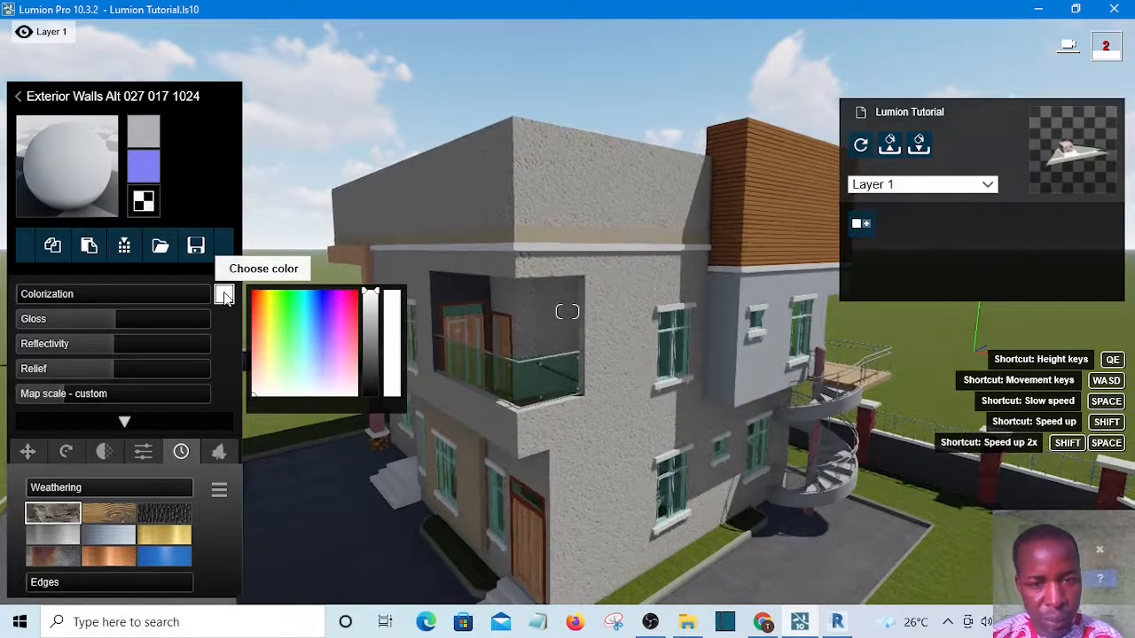
key(a)
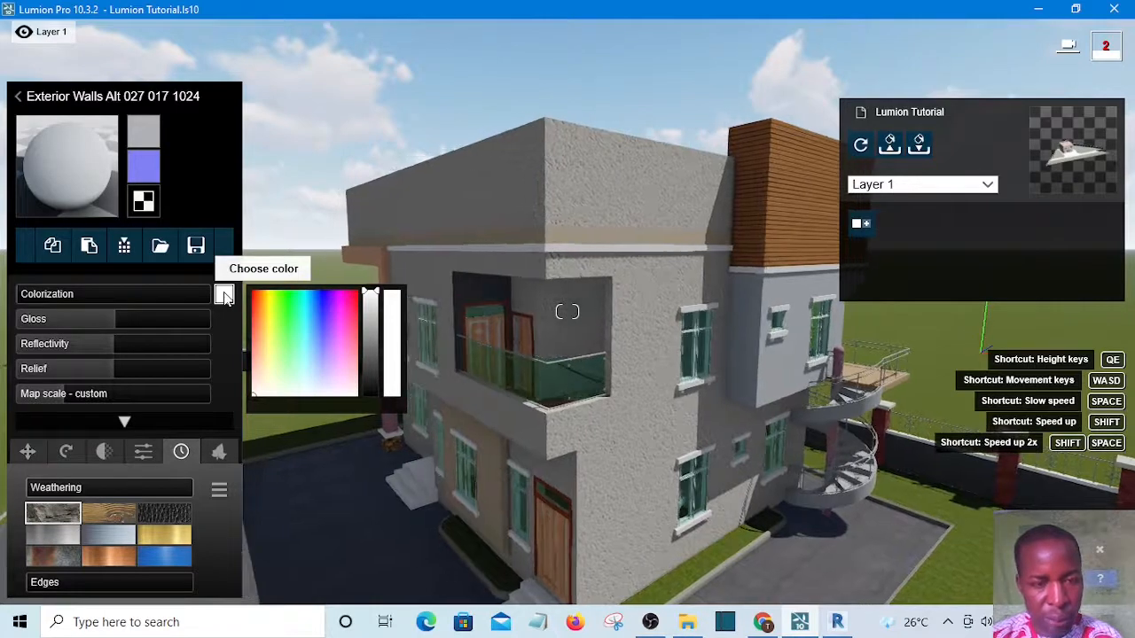
key(a)
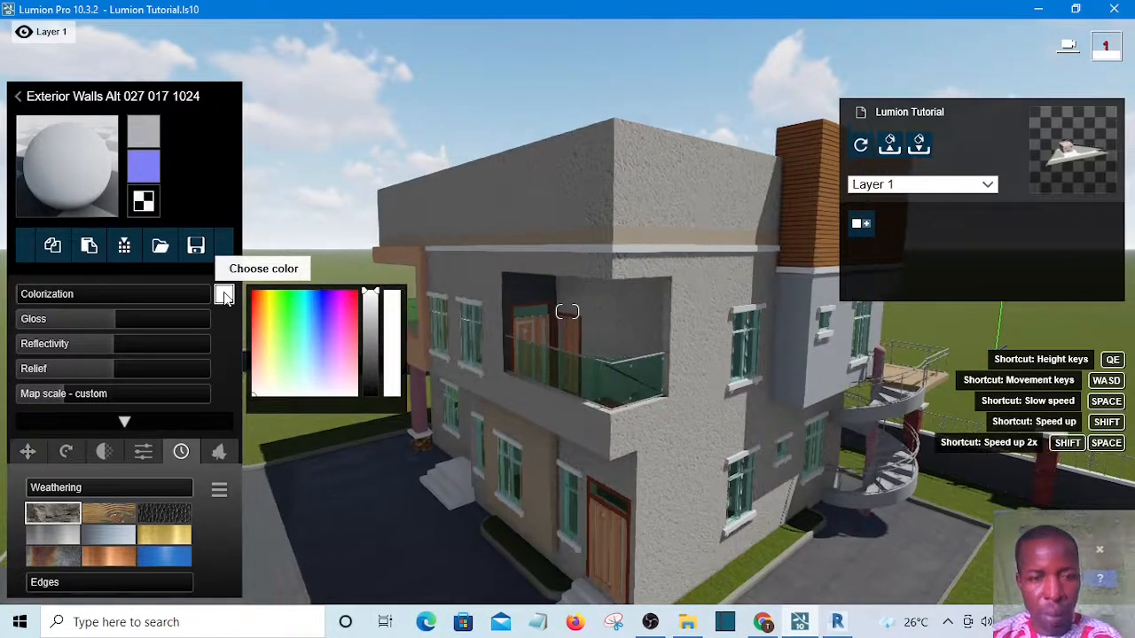
key(a)
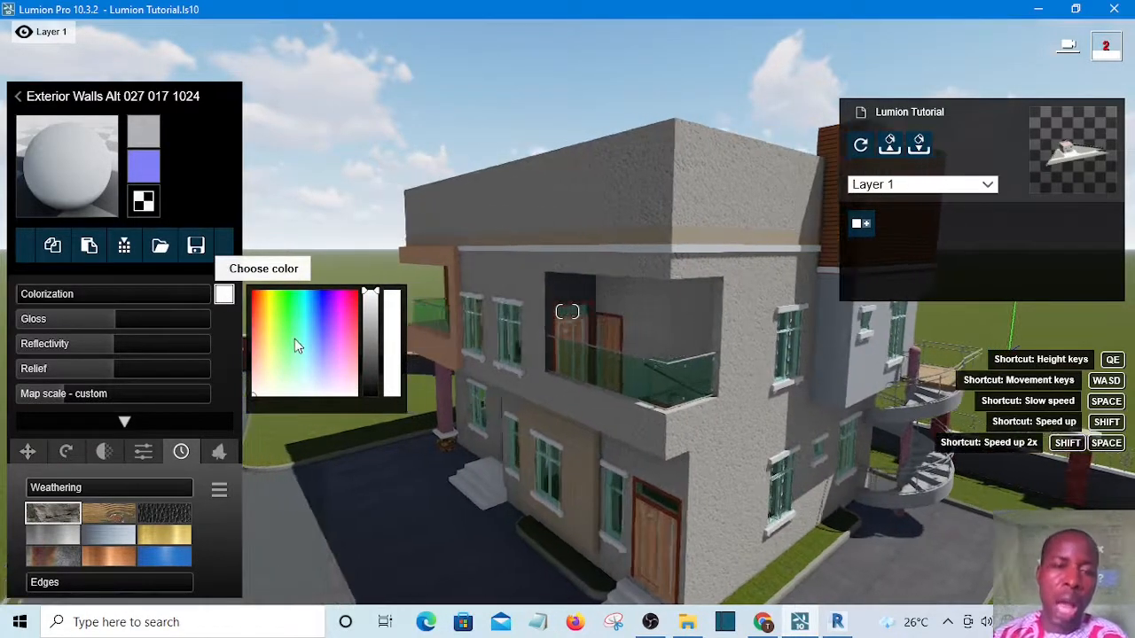
key(a)
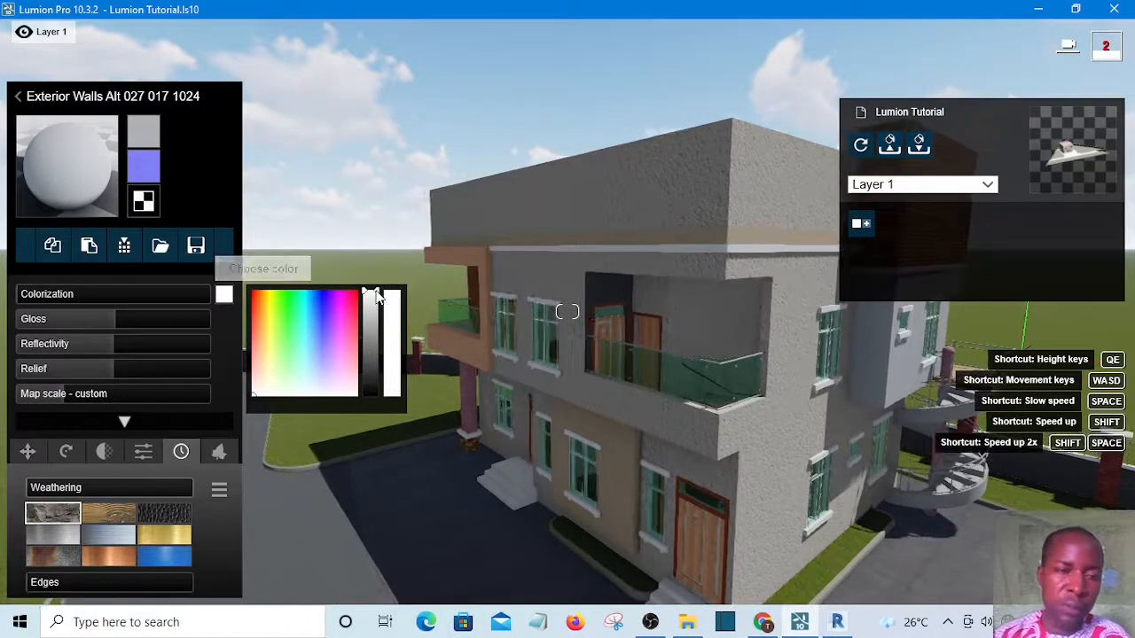
key(a)
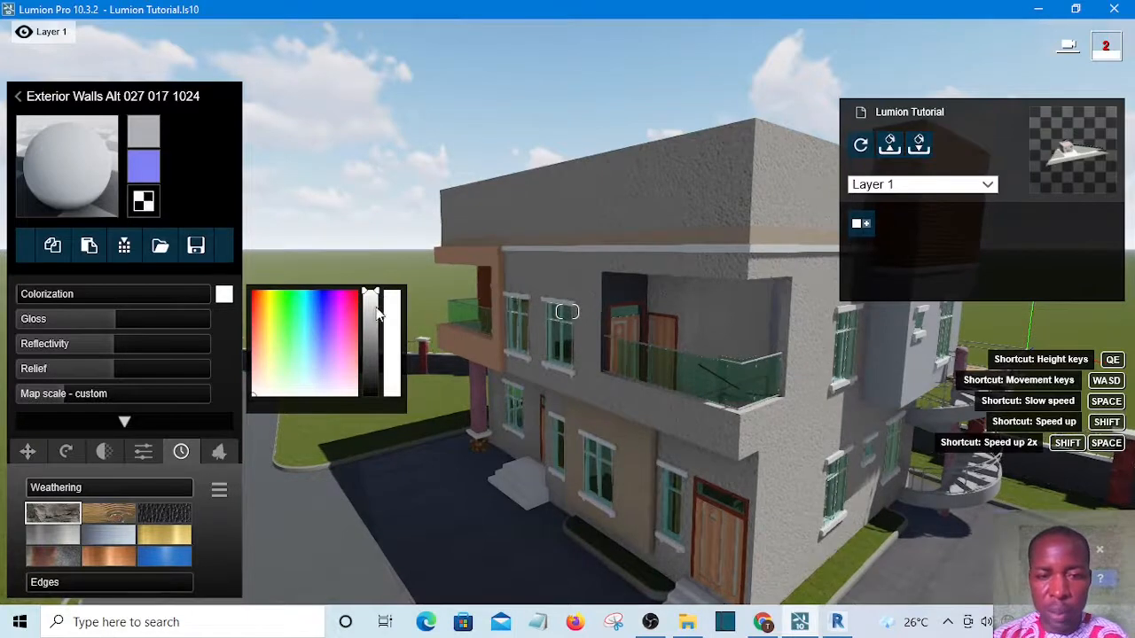
click(369, 358)
drag(375, 366, 374, 363)
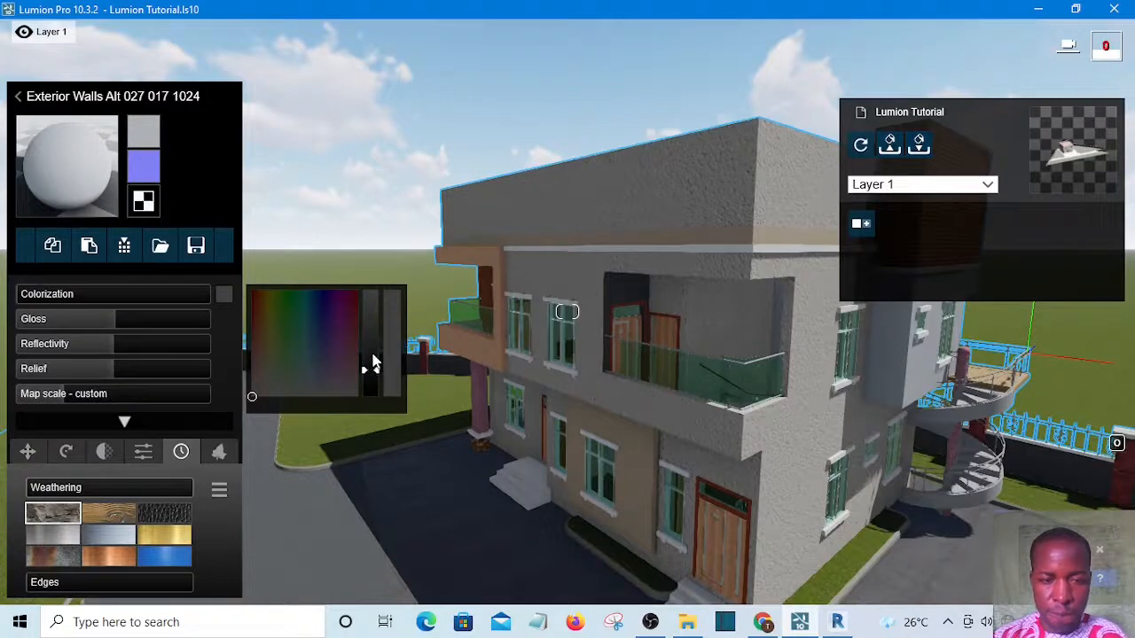
click(373, 355)
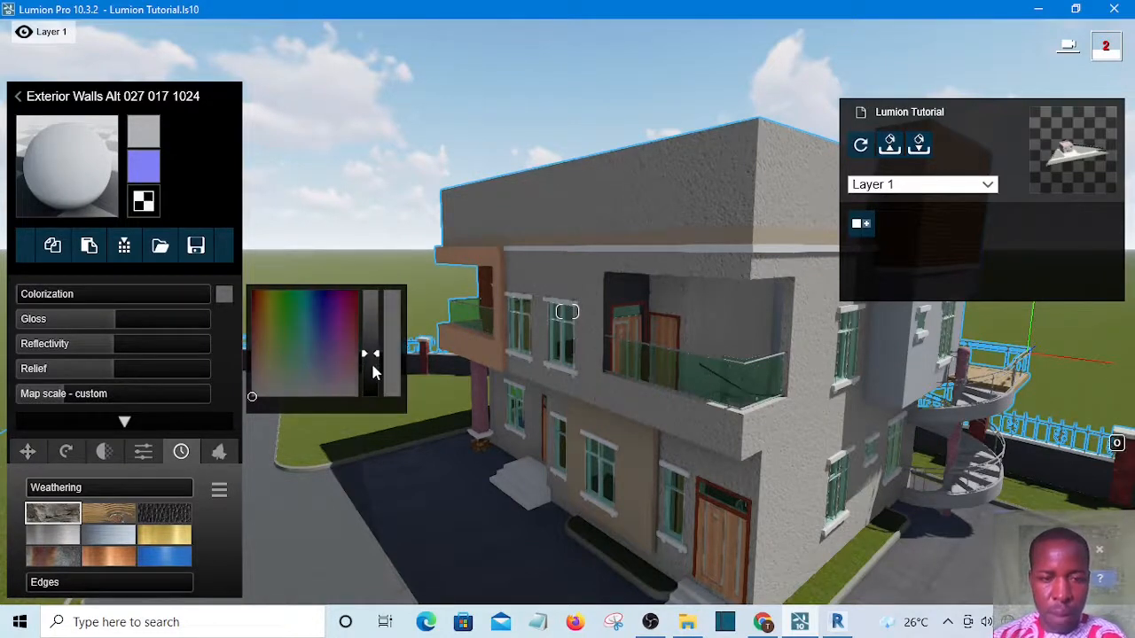
click(373, 367)
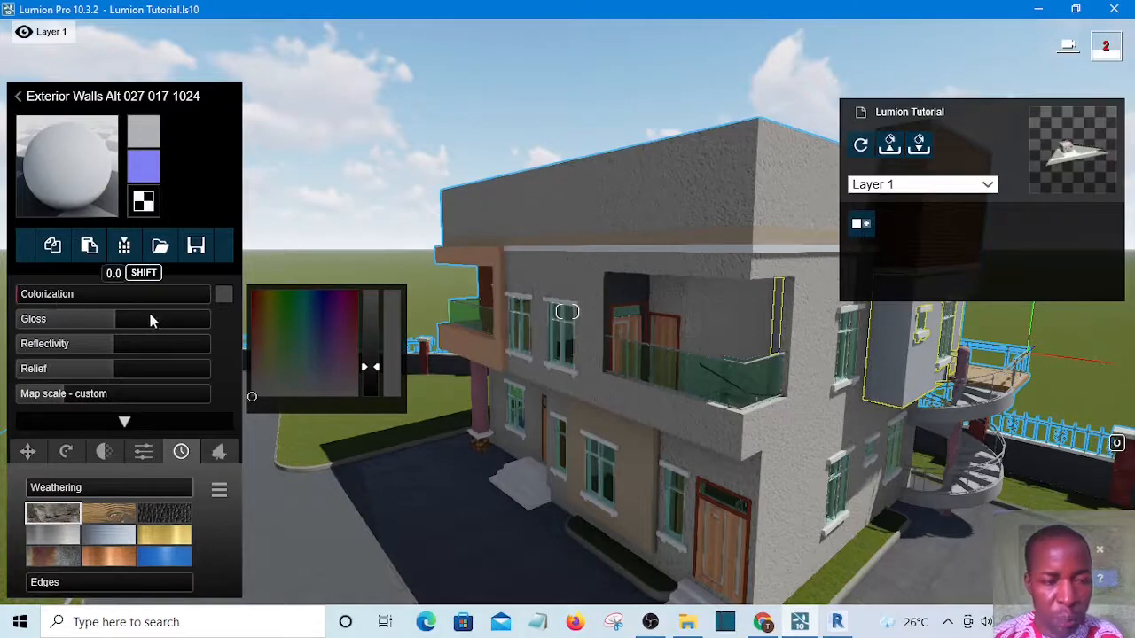
drag(184, 310, 191, 302)
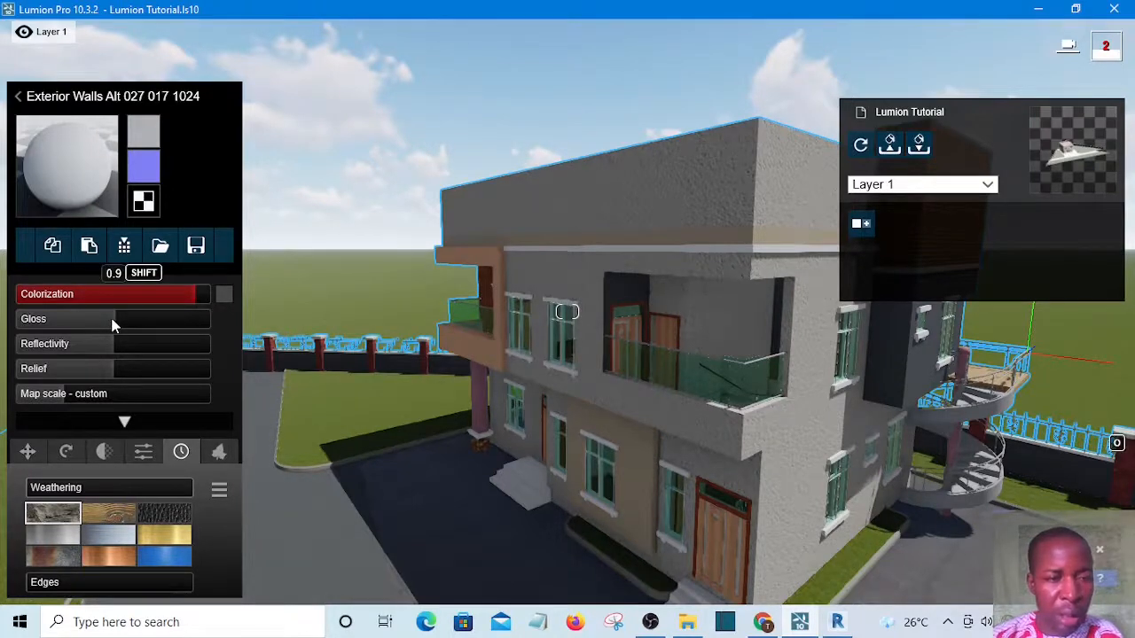
Lower the plaster material's Gloss to about 0.3 and its Reflectivity to about 0.2
click(46, 320)
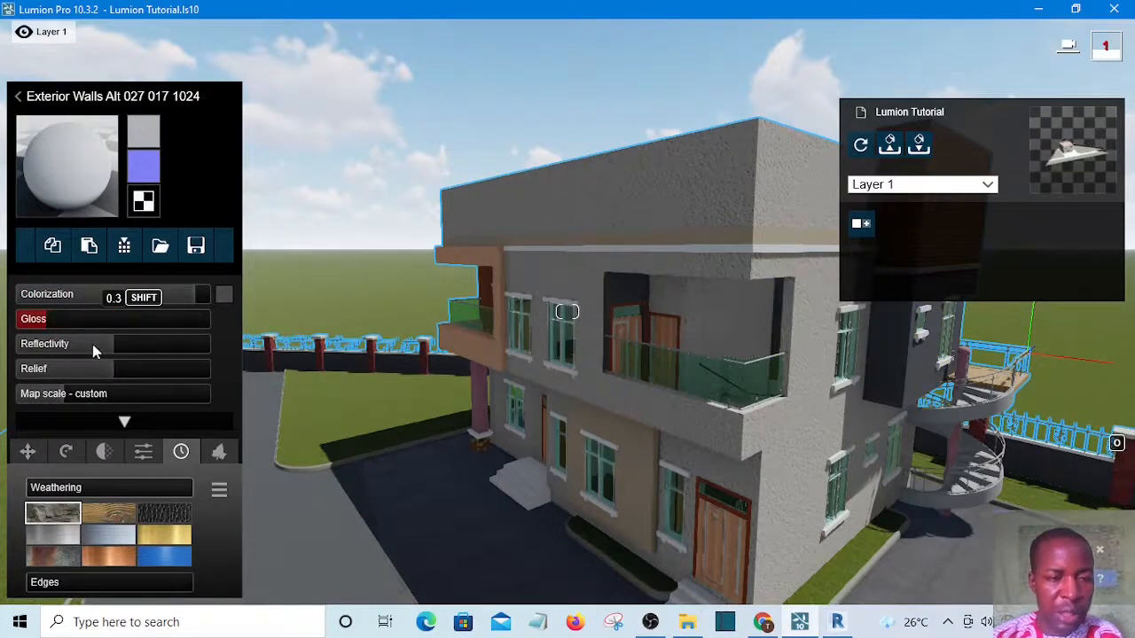
click(39, 342)
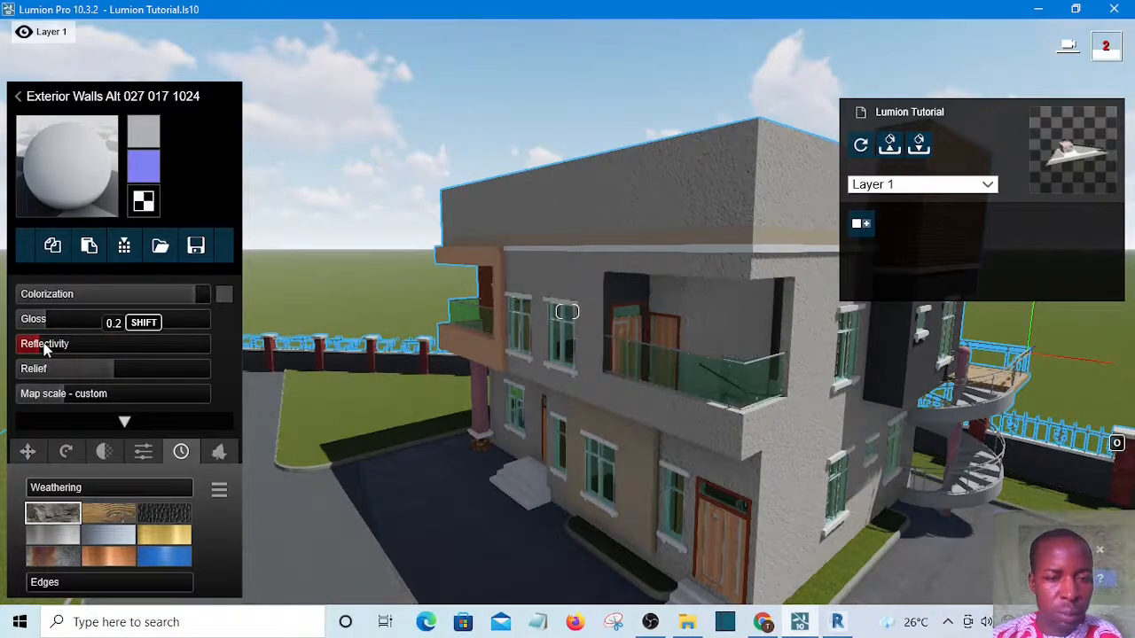
click(48, 344)
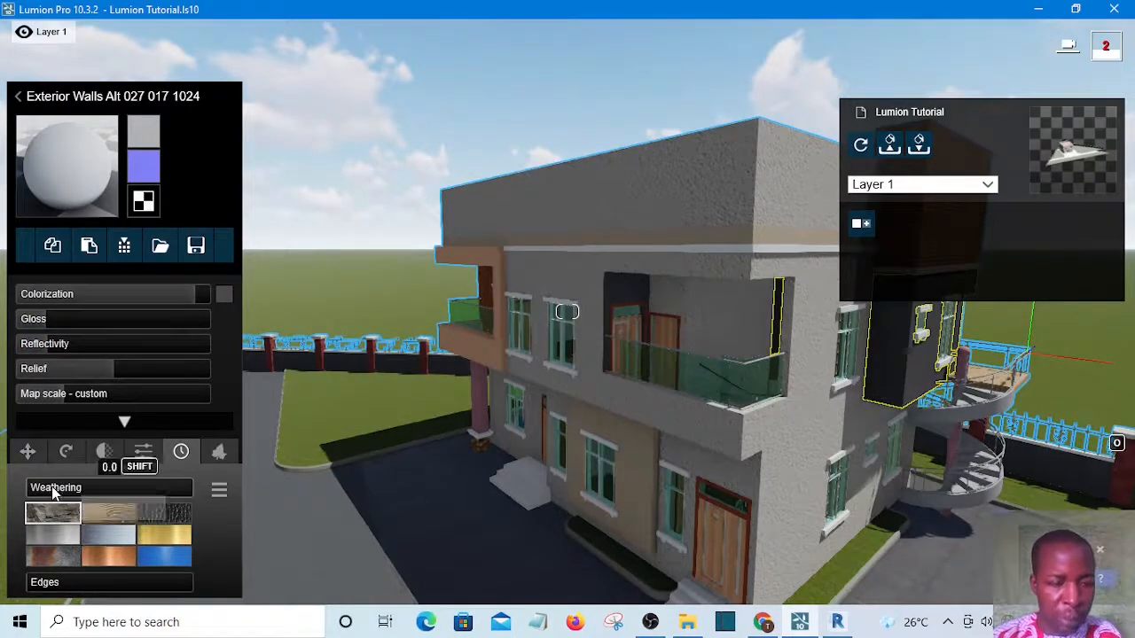
Set the plaster material's Weathering to about 0.1 and its weathering Edges to 0
click(53, 493)
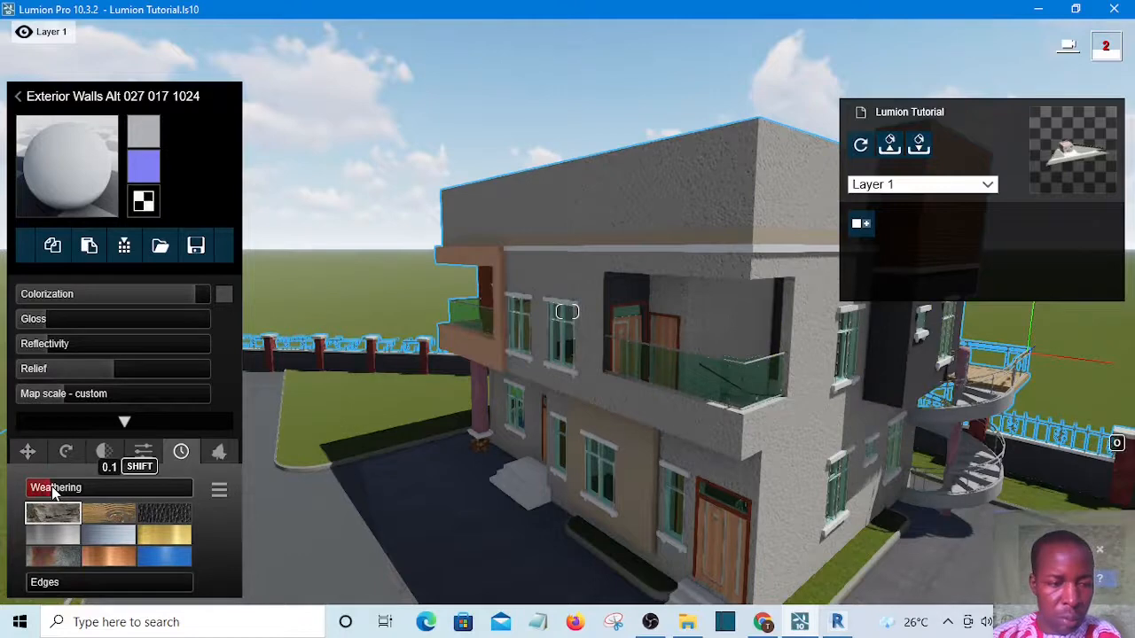
click(50, 582)
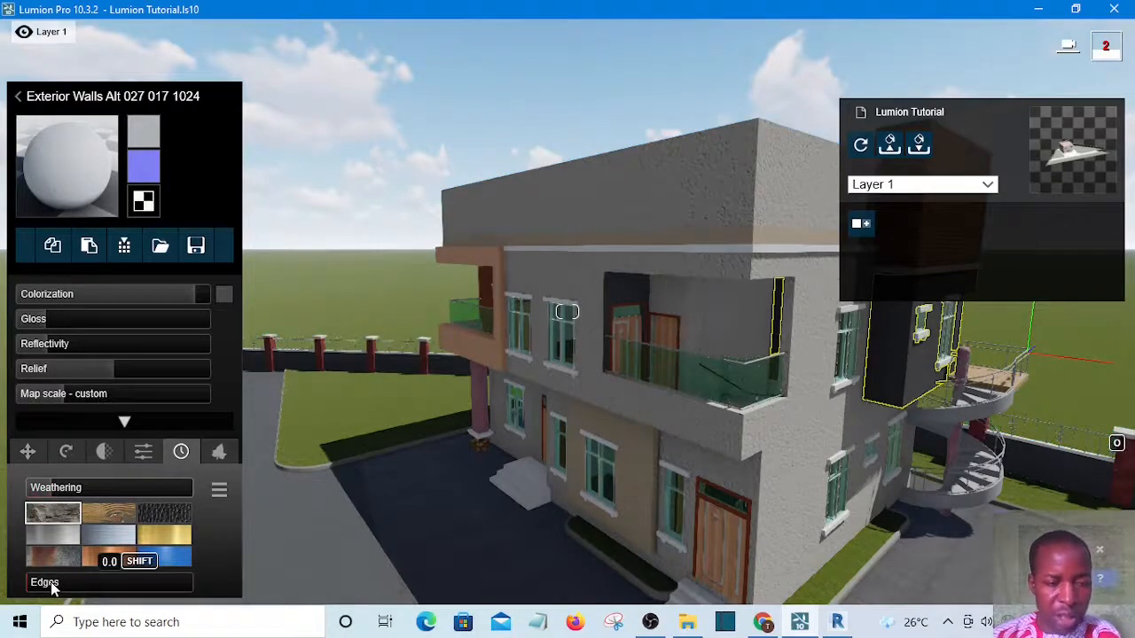
click(50, 584)
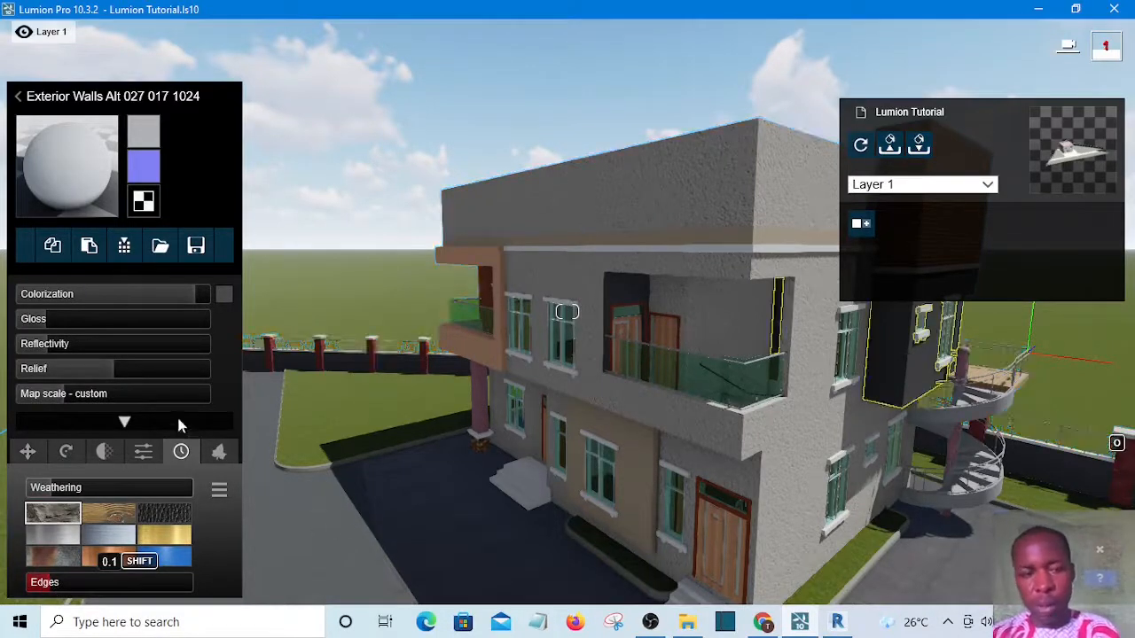
Select the wood 3 balcony frame, assign the Standard material and set its Gloss to about 0.4
click(494, 263)
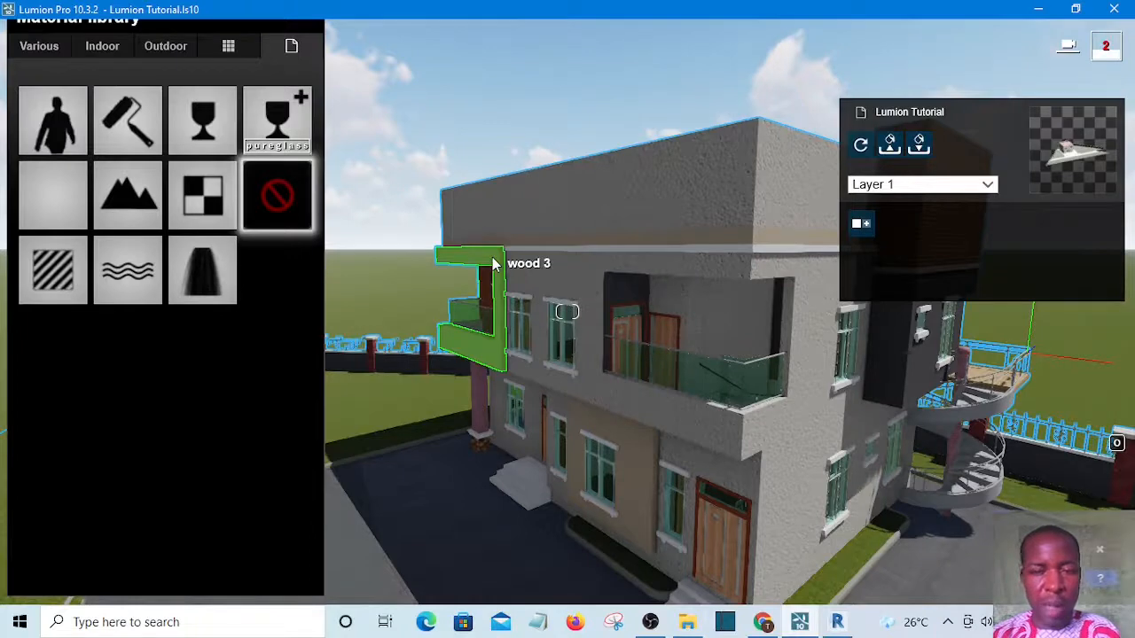
click(43, 264)
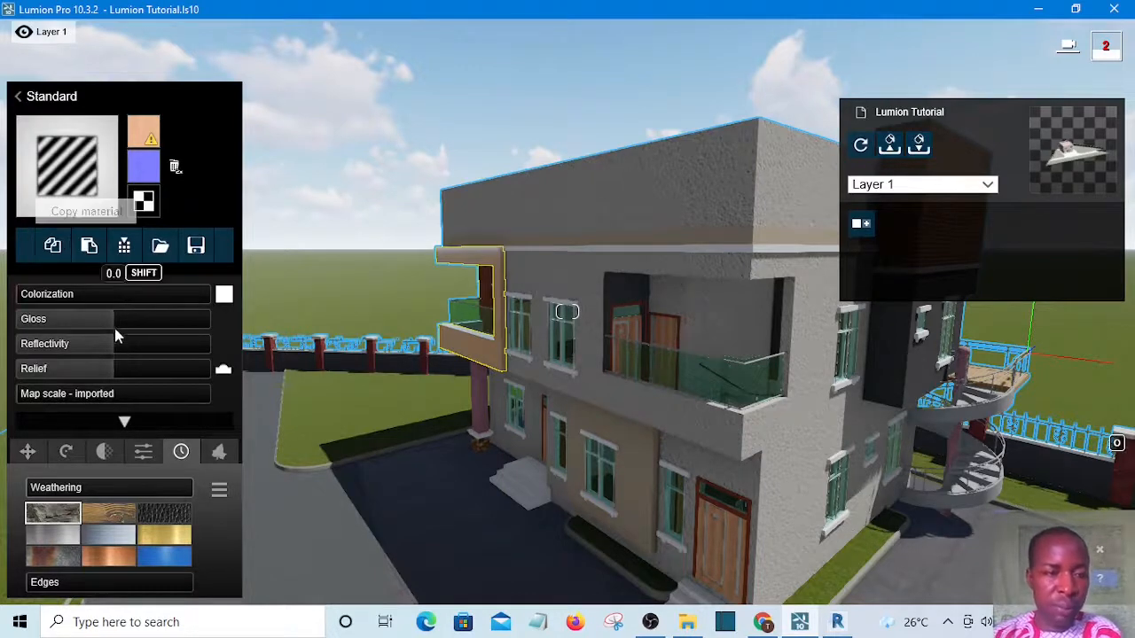
click(62, 319)
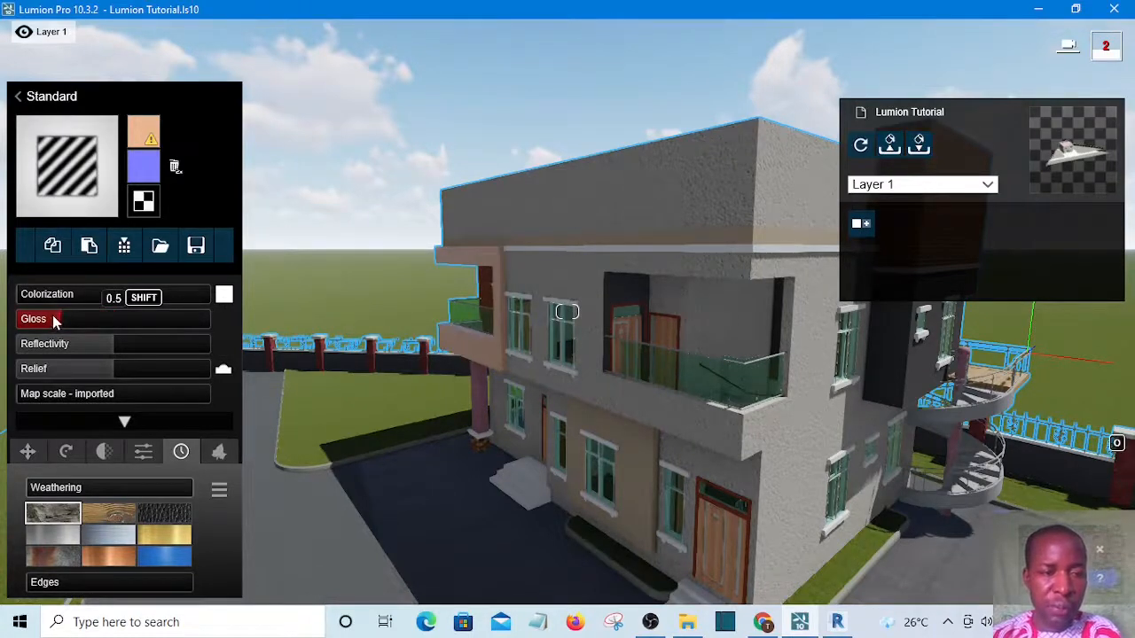
click(53, 319)
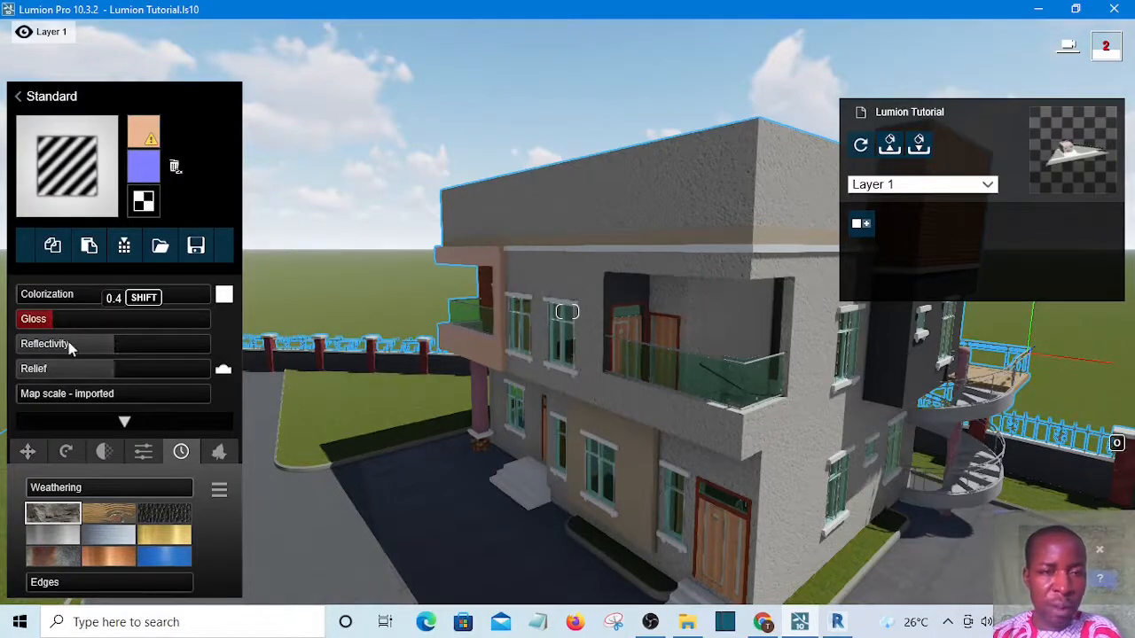
drag(74, 342, 60, 490)
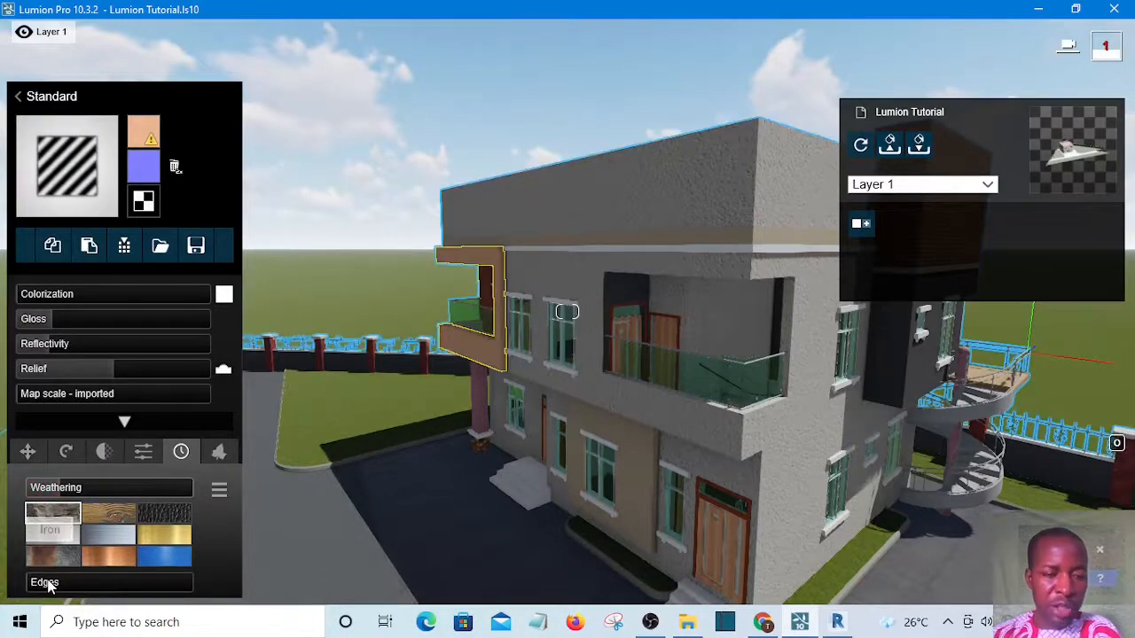
Set the Standard material's weathering Edges to about 0.1 and save the material changes
click(49, 585)
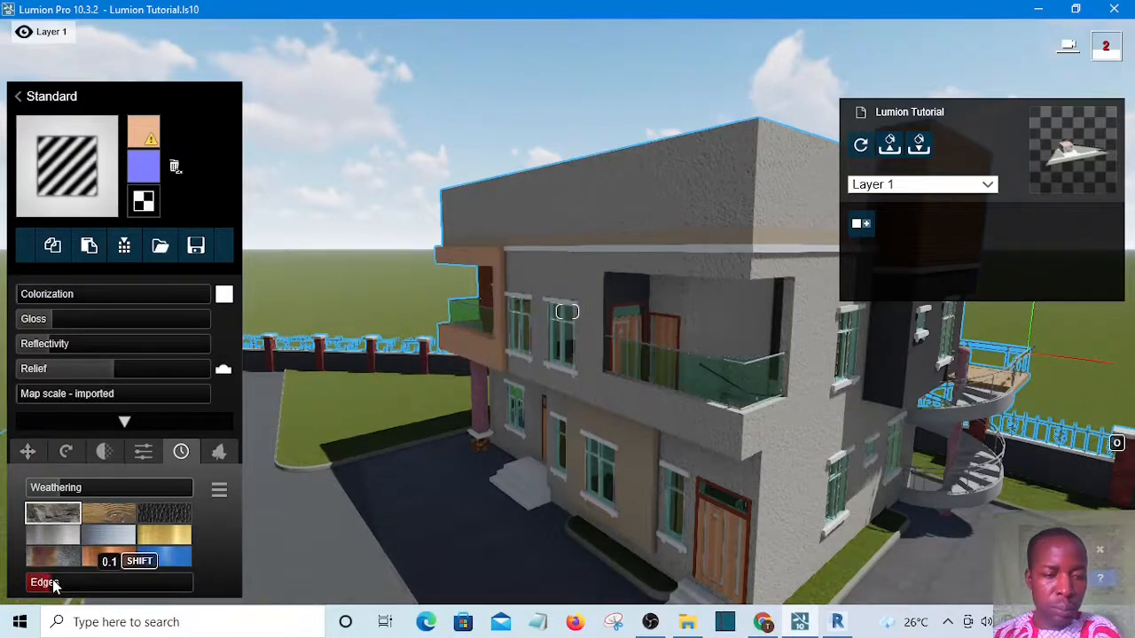
drag(55, 582, 58, 581)
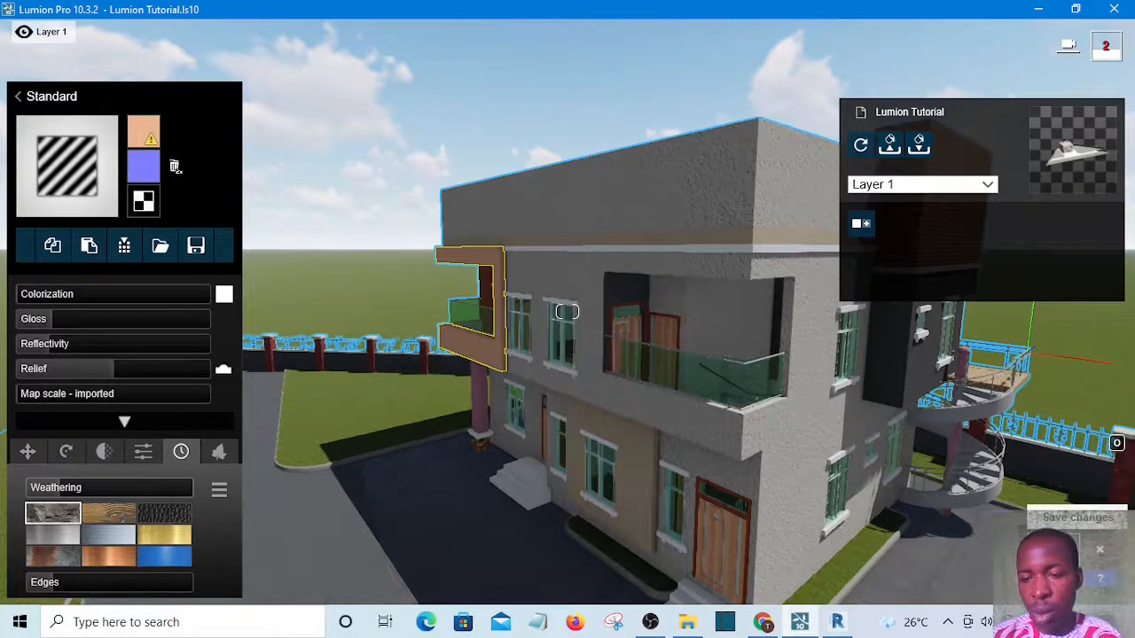
click(1063, 549)
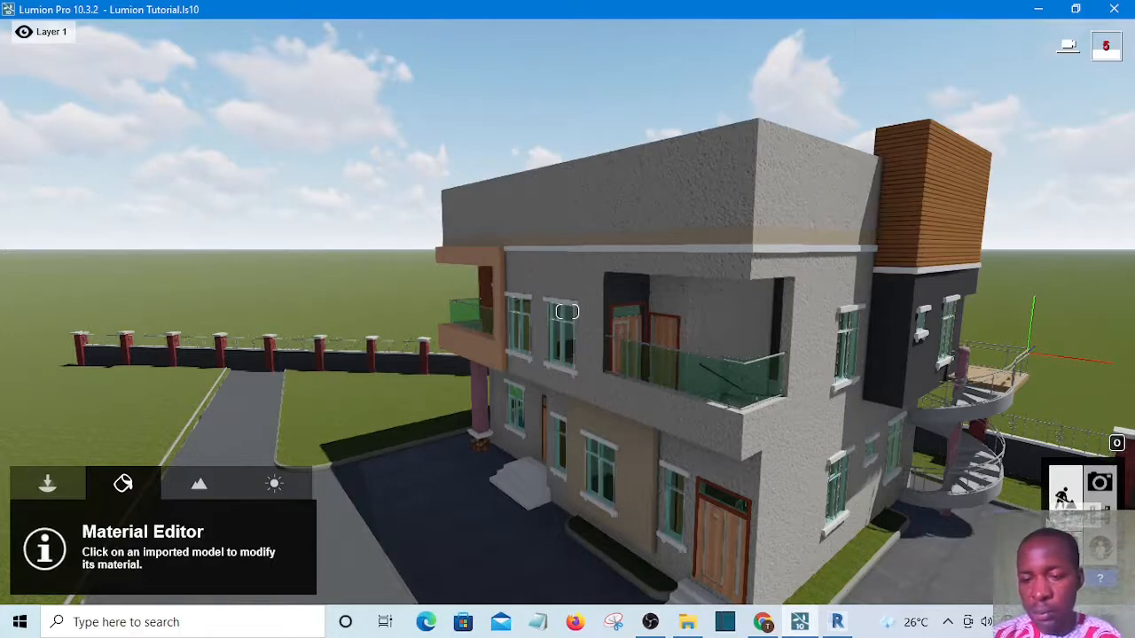
Restore the saved camera view of photo 1 in Photo mode and return to build mode
click(1099, 481)
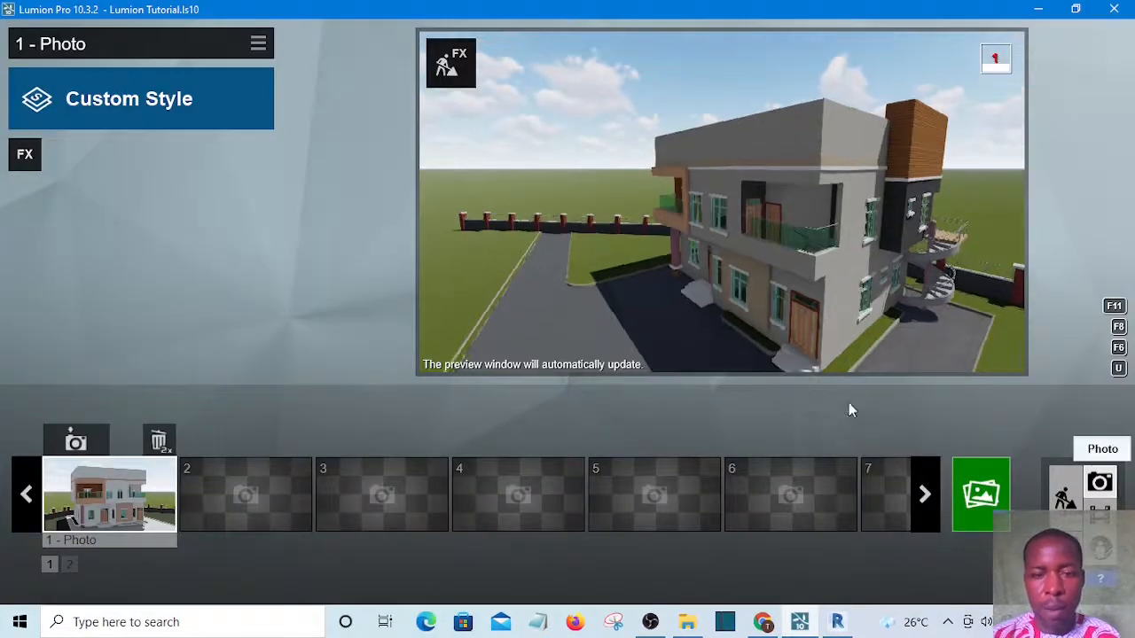
mouse_move(758, 341)
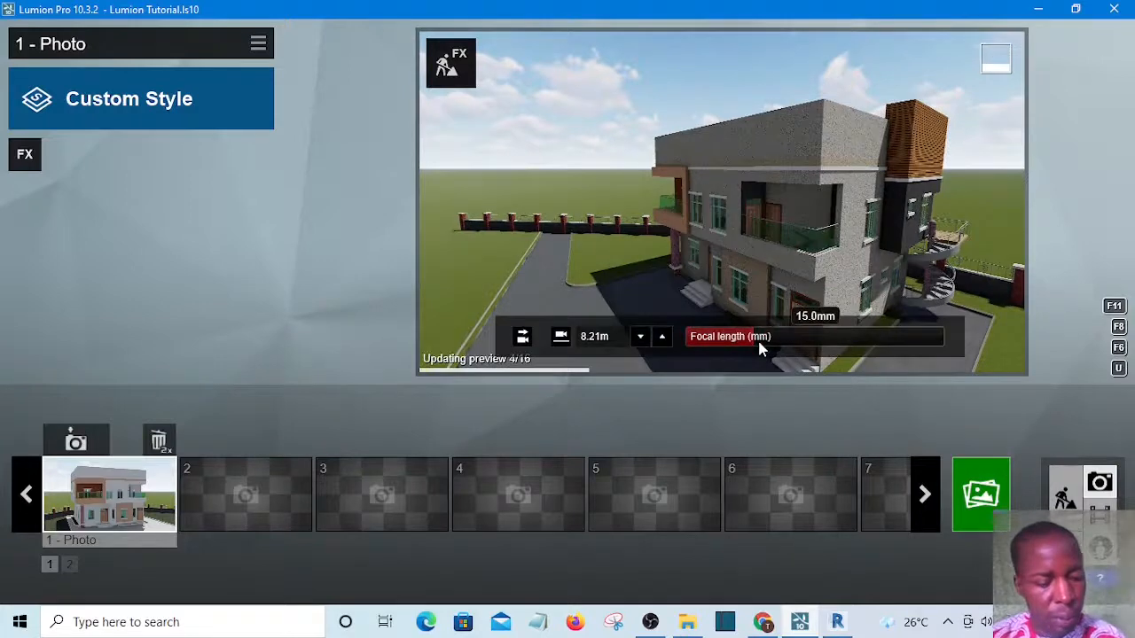
key(XF86MonBrightnessUp)
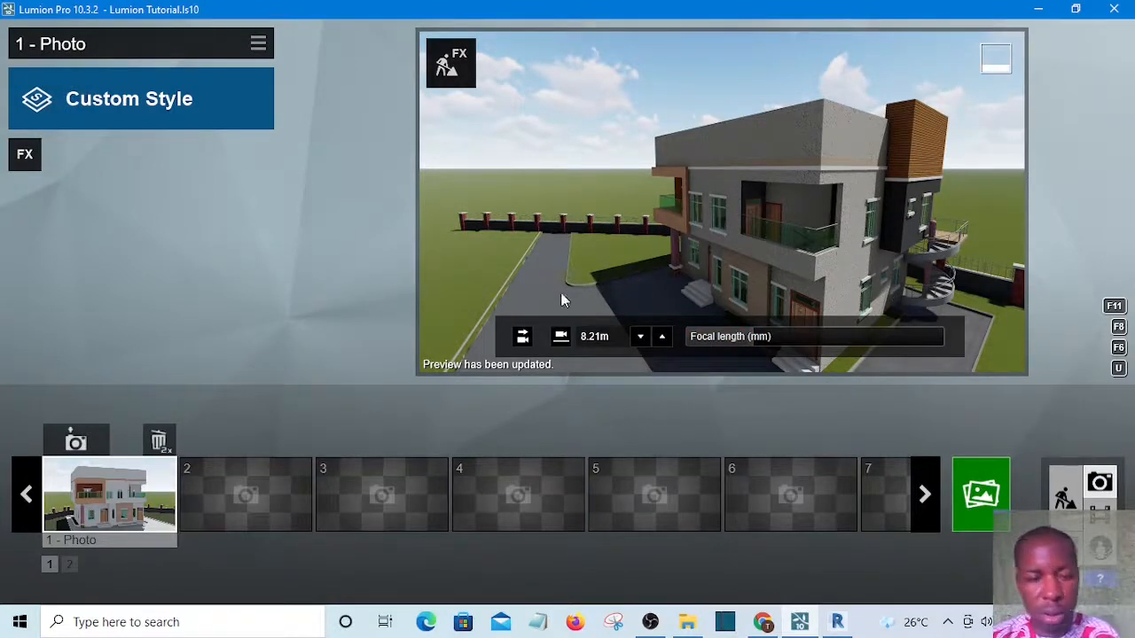
click(112, 486)
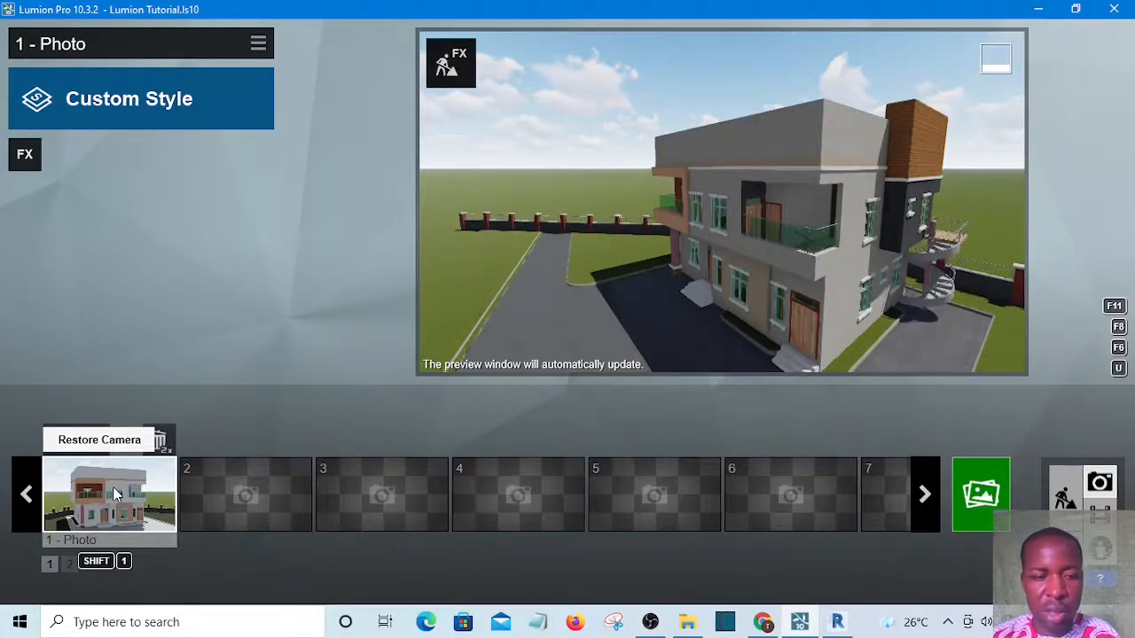
click(112, 487)
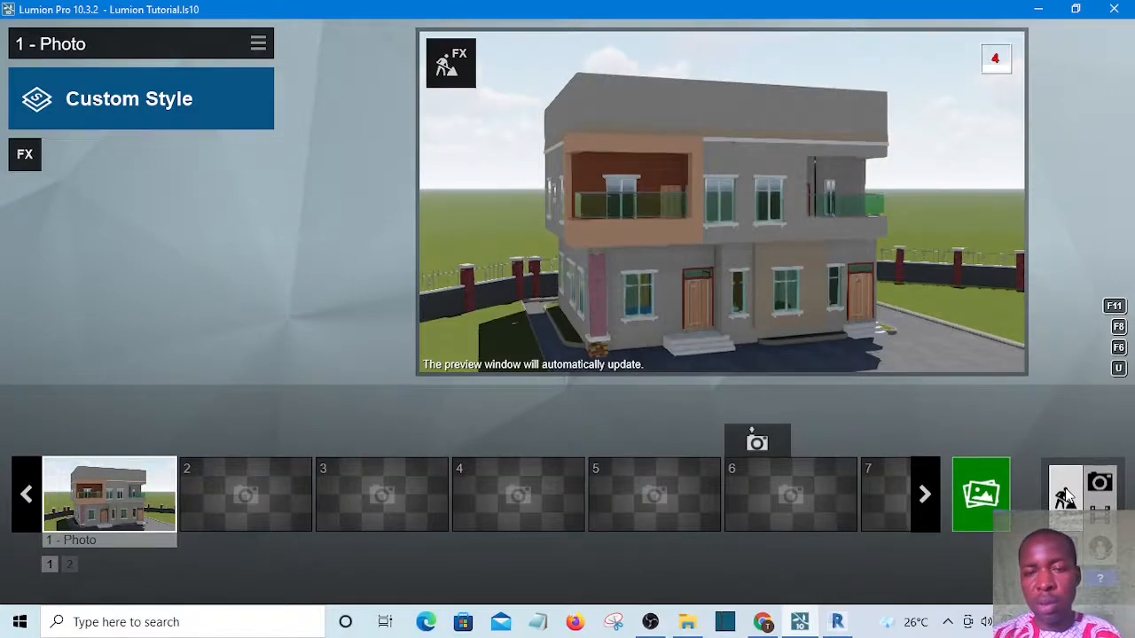
click(1065, 495)
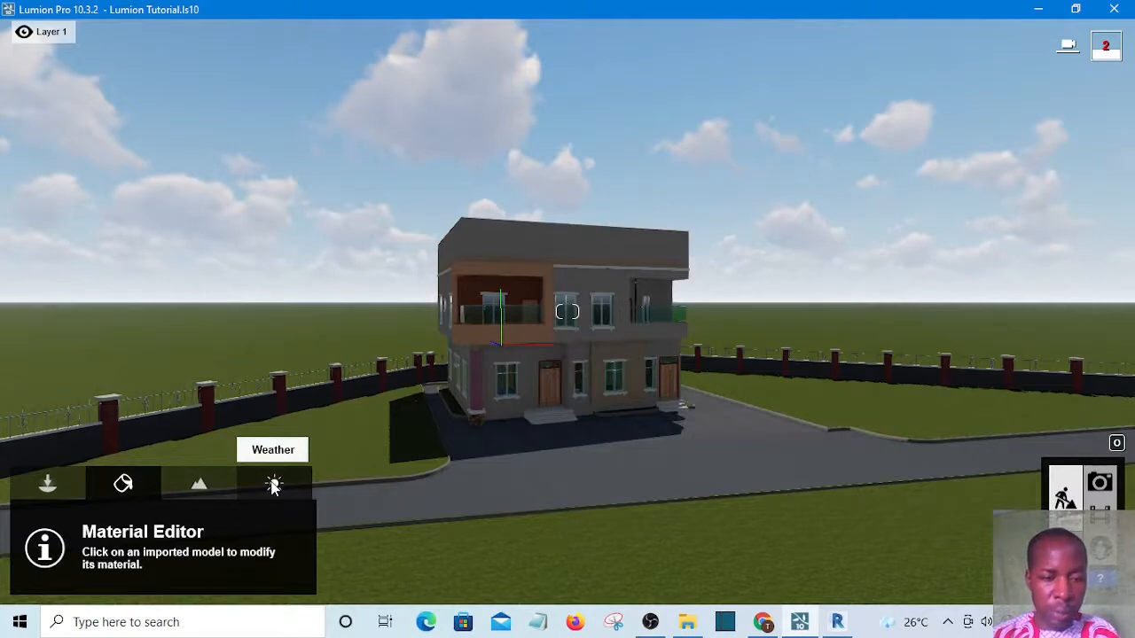
Open the weather settings and rotate the sun direction round to the south
click(273, 485)
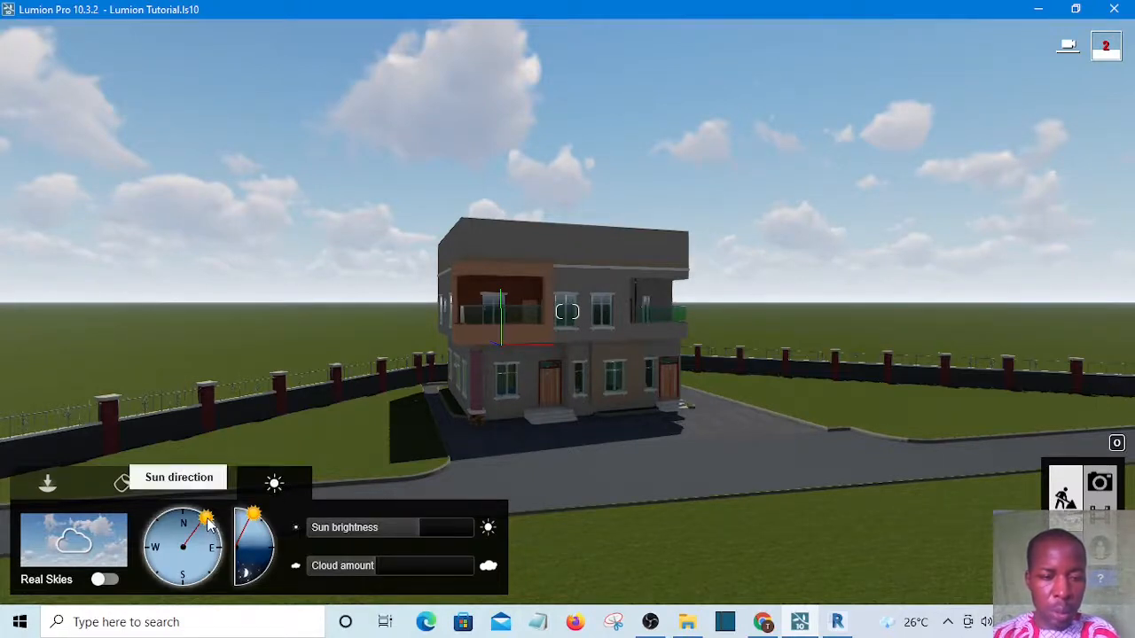
mouse_move(201, 520)
mouse_down()
mouse_move(153, 525)
mouse_move(111, 585)
mouse_move(116, 602)
mouse_move(163, 635)
mouse_move(199, 637)
mouse_up()
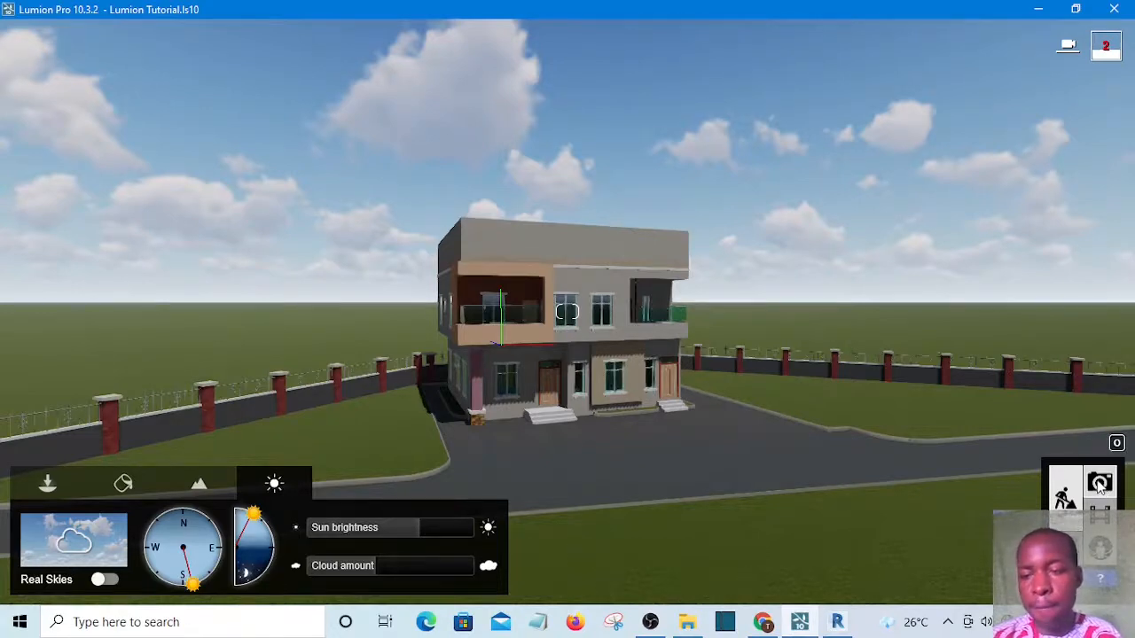
Switch to Photo mode and restore the saved camera view of photo 1 for preview
click(1099, 483)
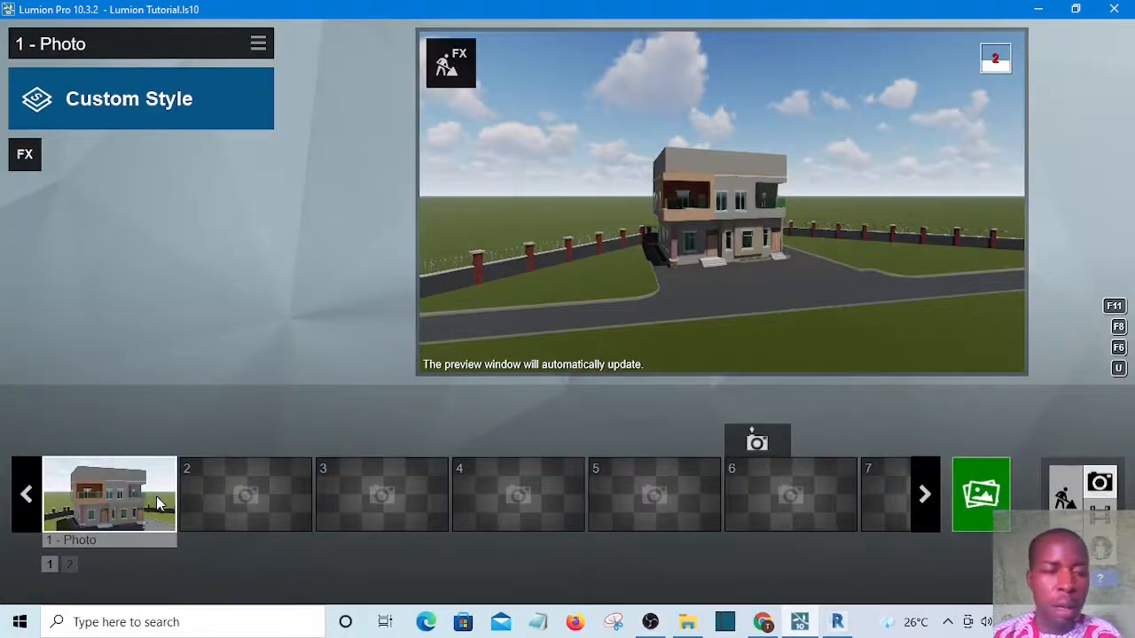
key(shift+1)
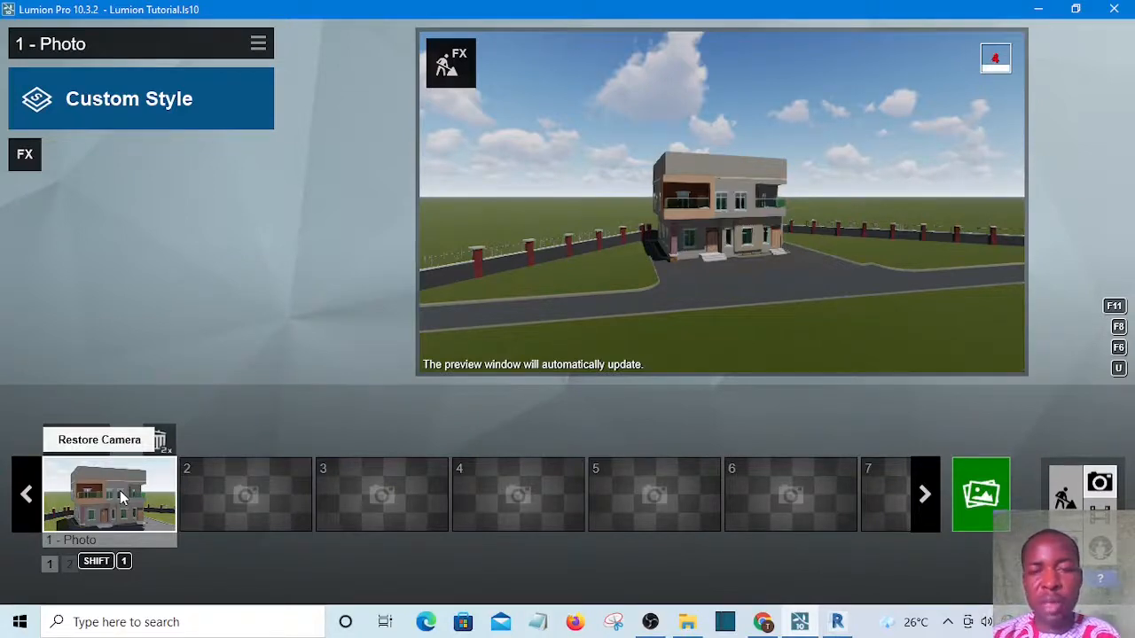
click(119, 491)
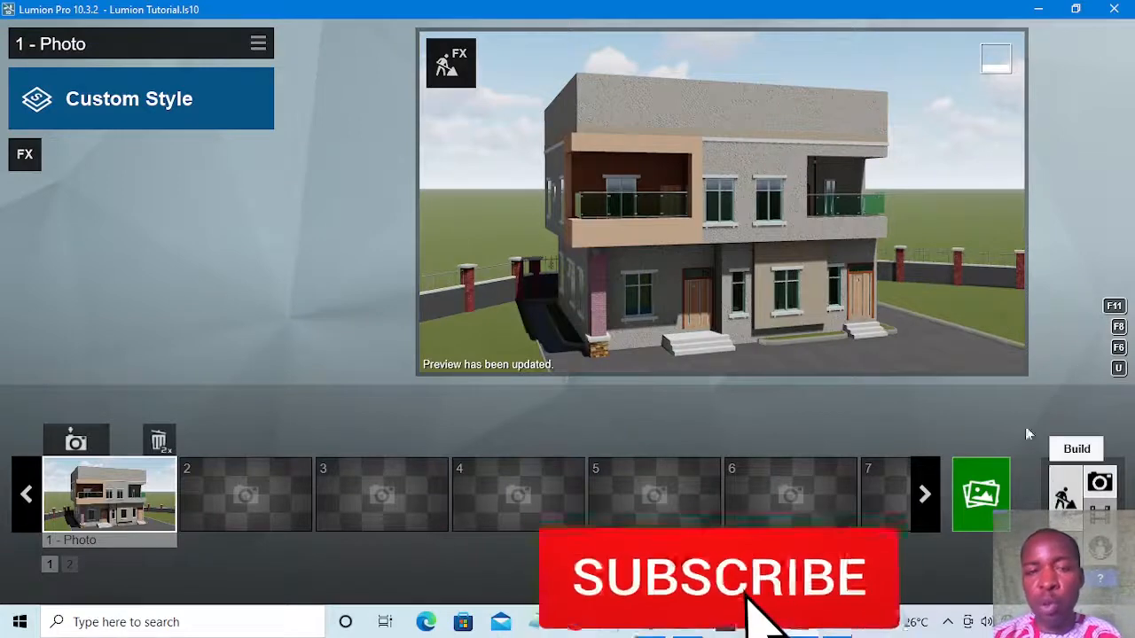
mouse_move(776, 153)
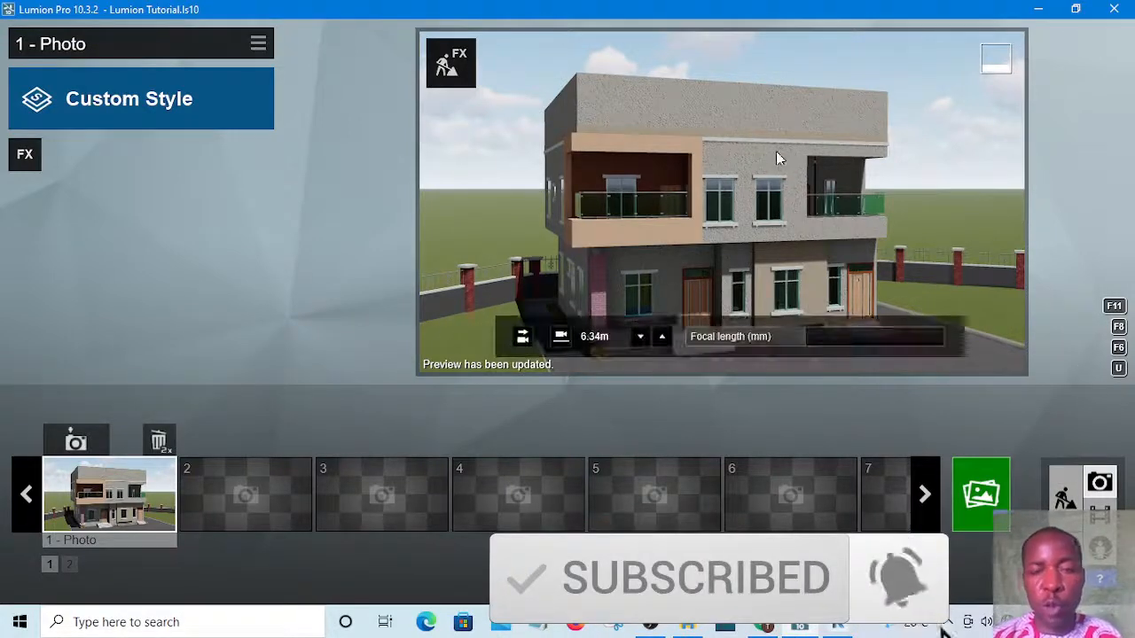